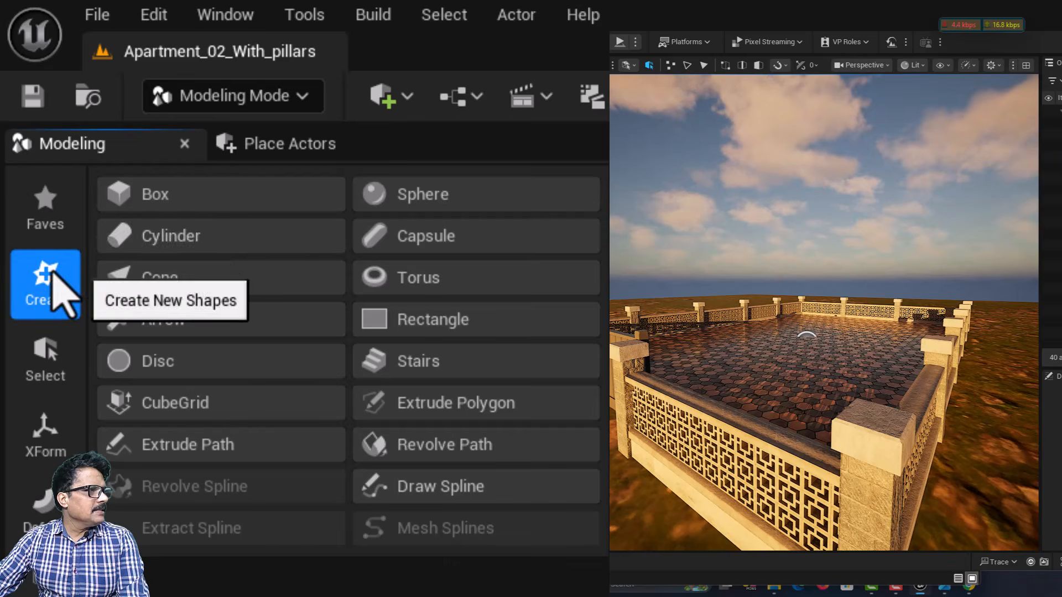
Step: Start a new Box shape with its output type set to Dynamic Mesh
left_click(243, 202)
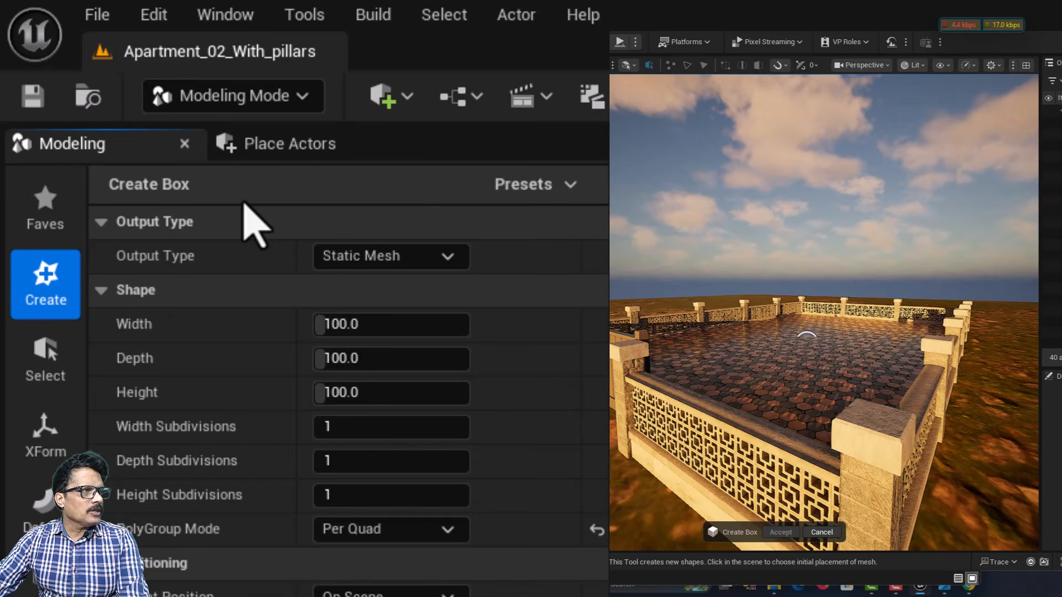
left_click(393, 259)
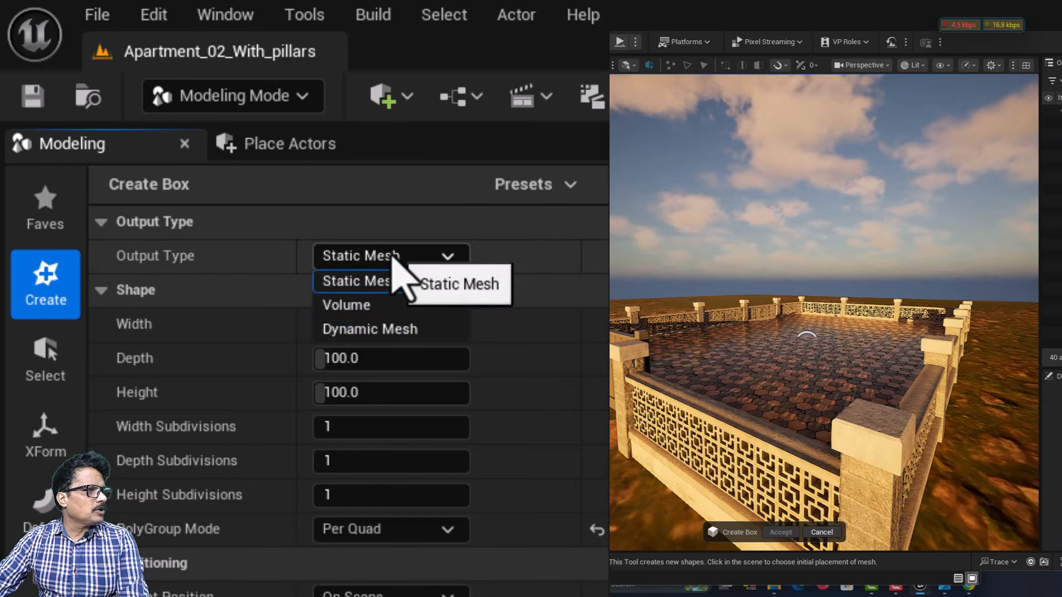
left_click(386, 328)
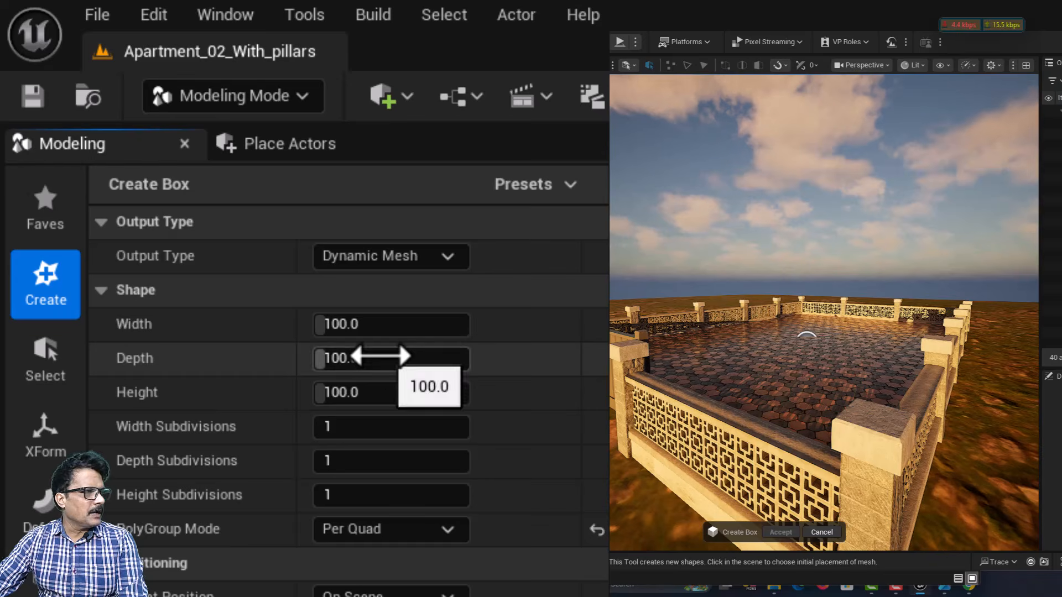
Step: Set the box's width to 60.96, depth to 30.48 and height to 1215
left_click(378, 325)
key("ctrl+a")
type("60")
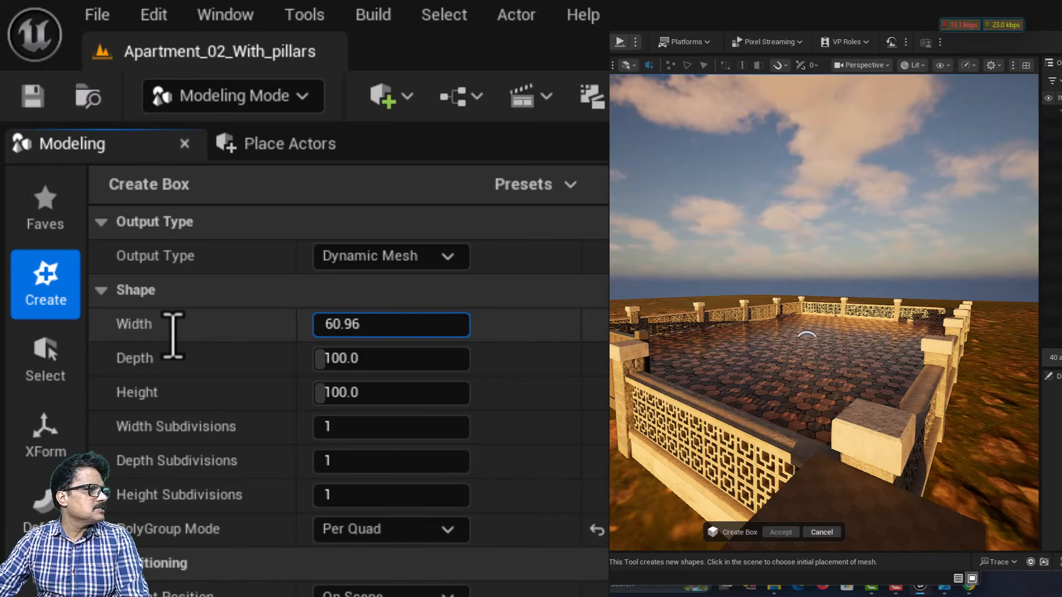
left_click(348, 364)
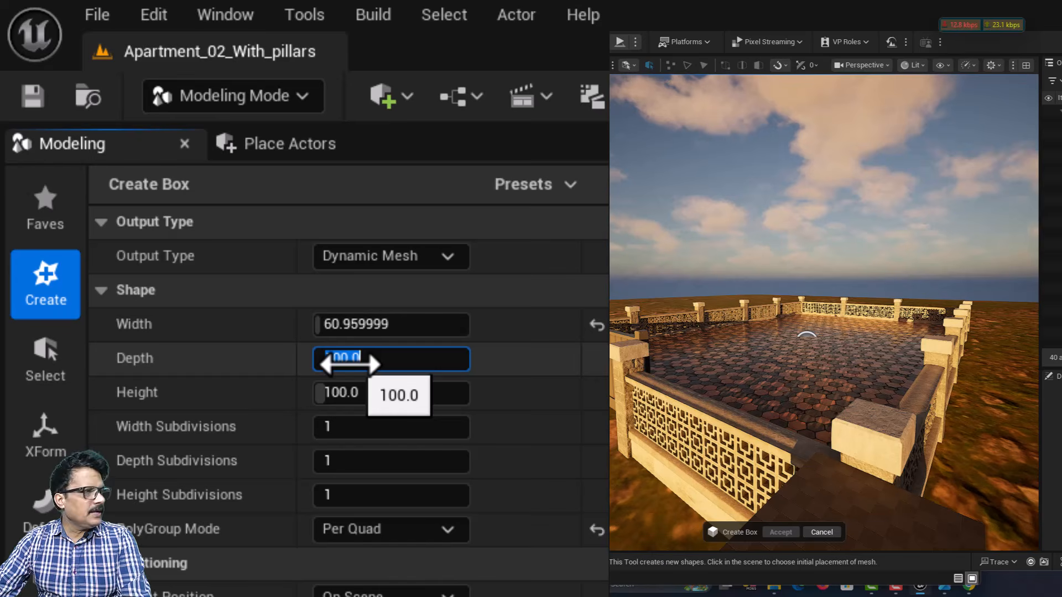
type("60")
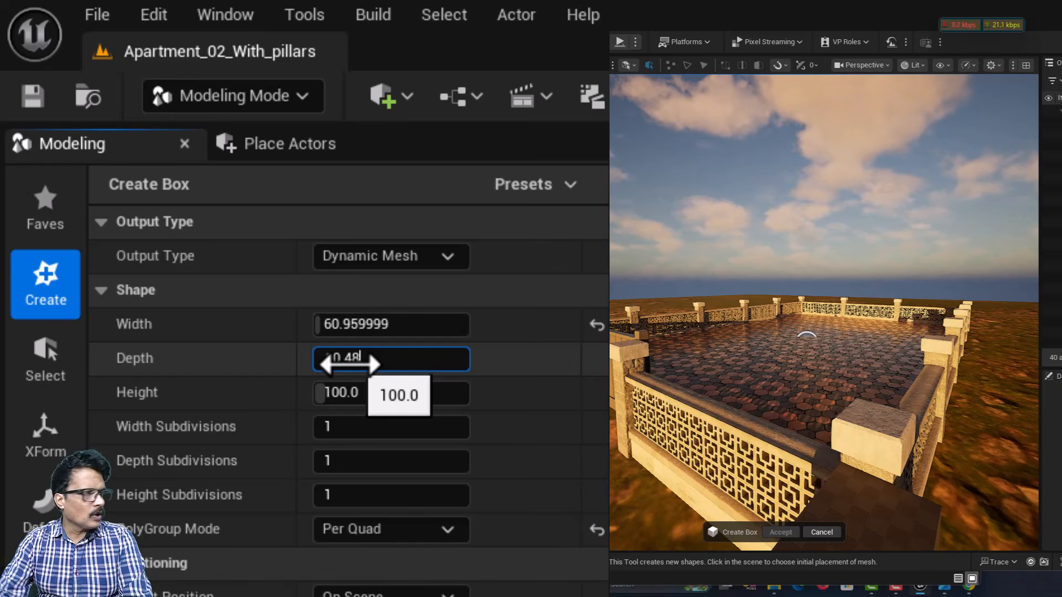
left_click(333, 392)
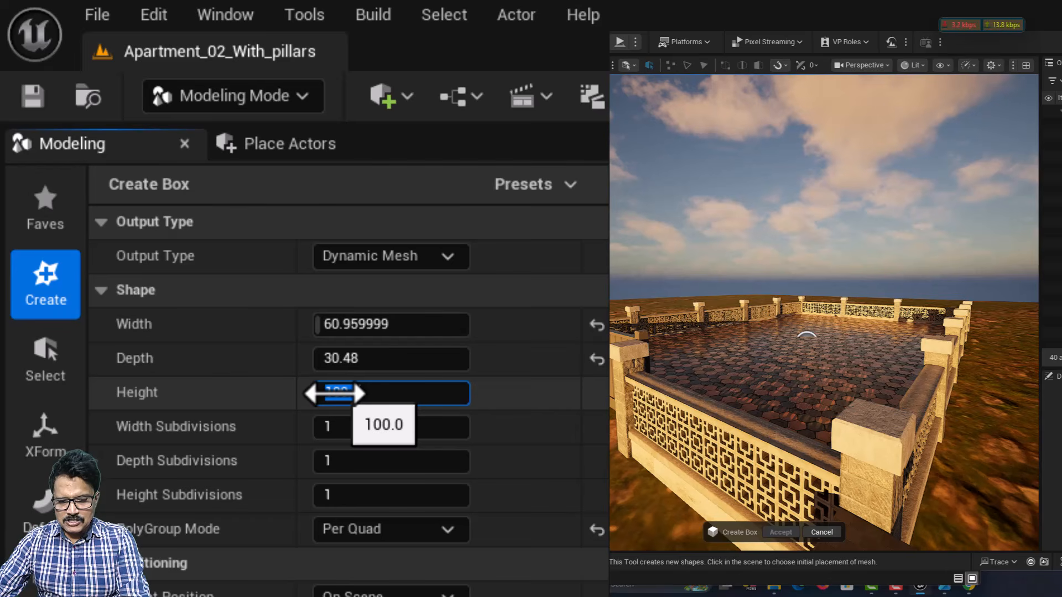
type("1215")
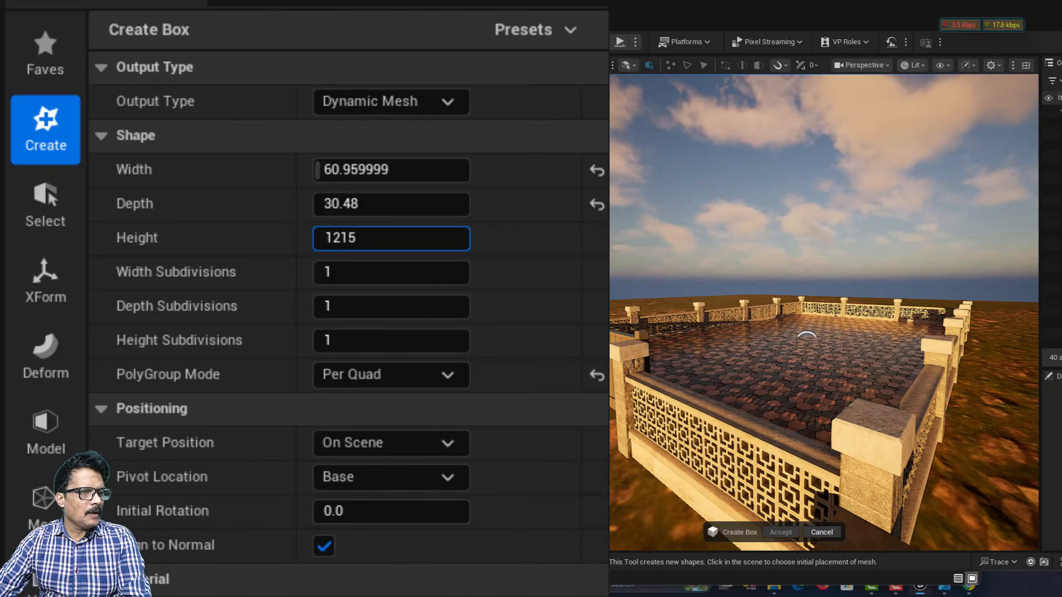
key("Return")
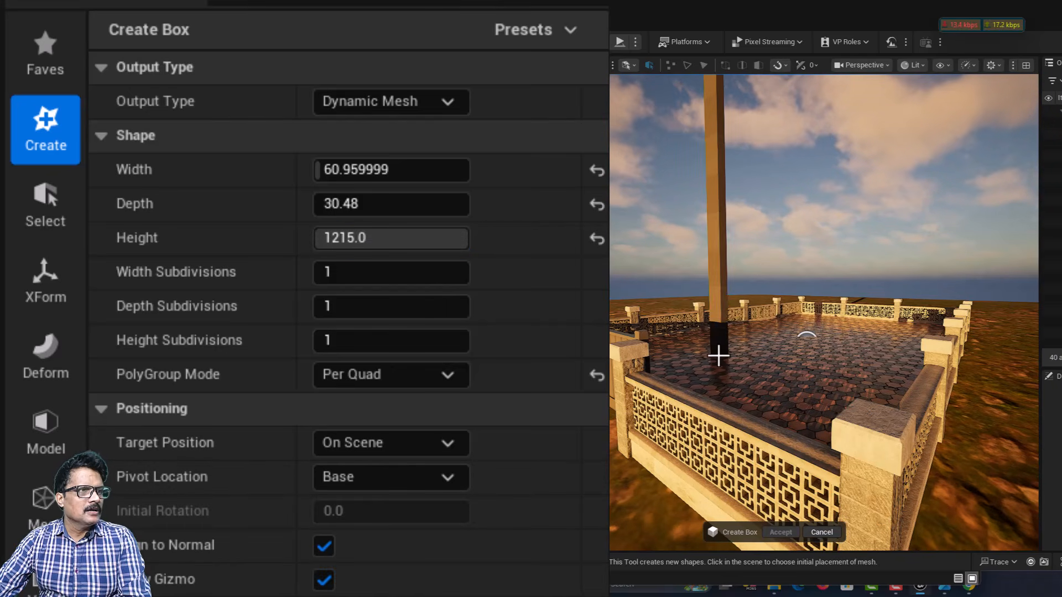
Step: Place the box on the paved floor inside the compound near the main gate and accept it
left_click(718, 356)
scroll(718, 355, "down", 5)
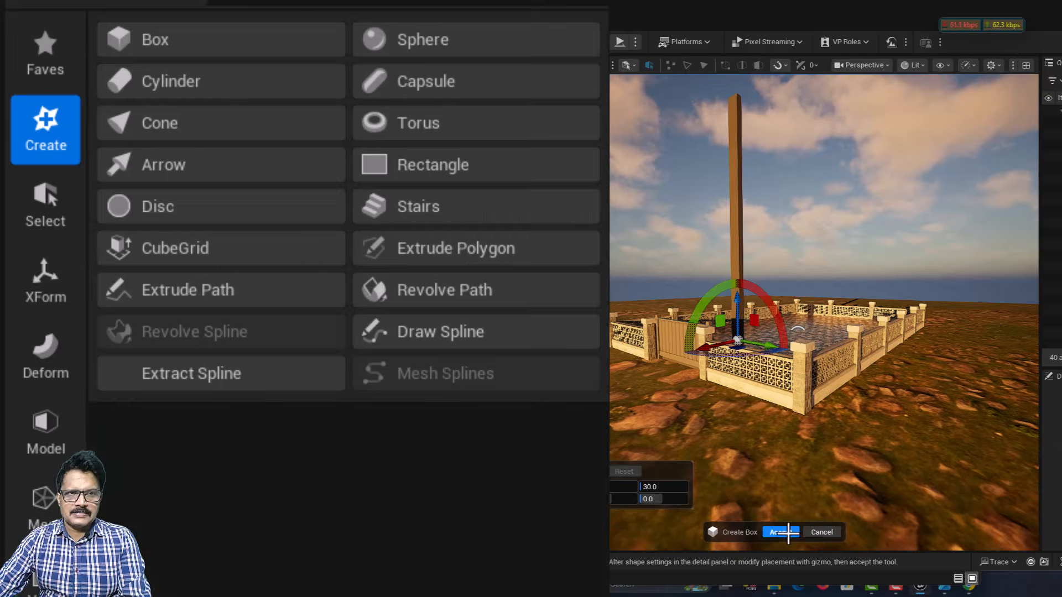
left_click(780, 532)
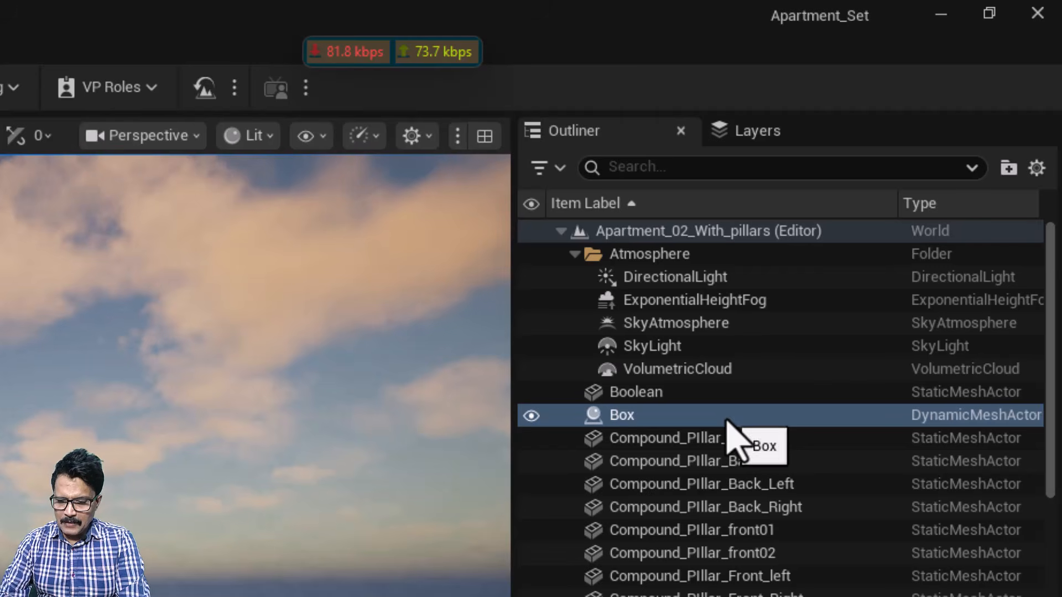
Step: Rename the new box actor as SM_Pillar01
key("F2")
type("Pi")
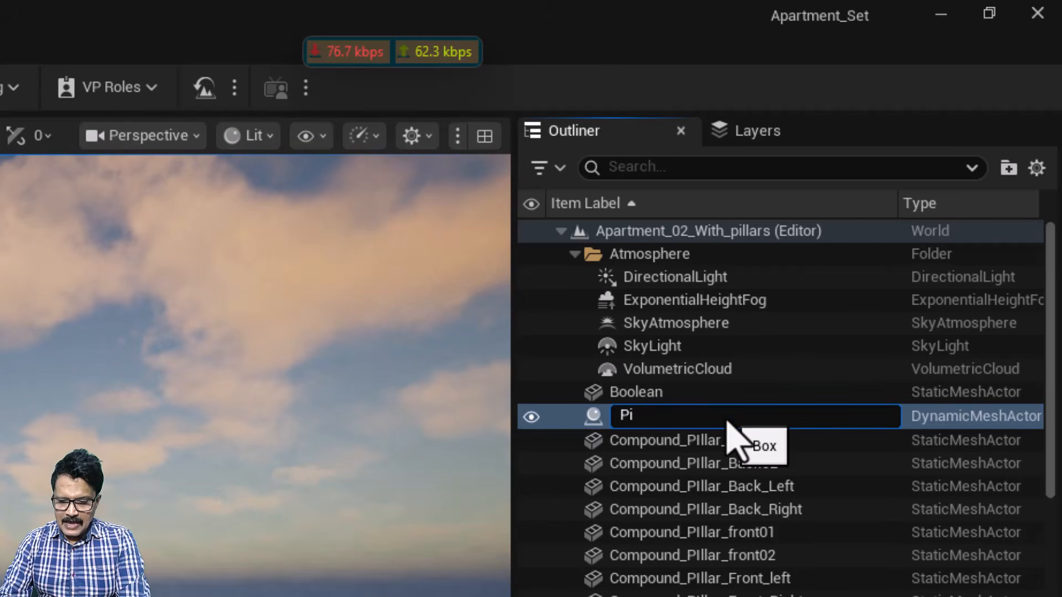
key("BackSpace")
type("SM_")
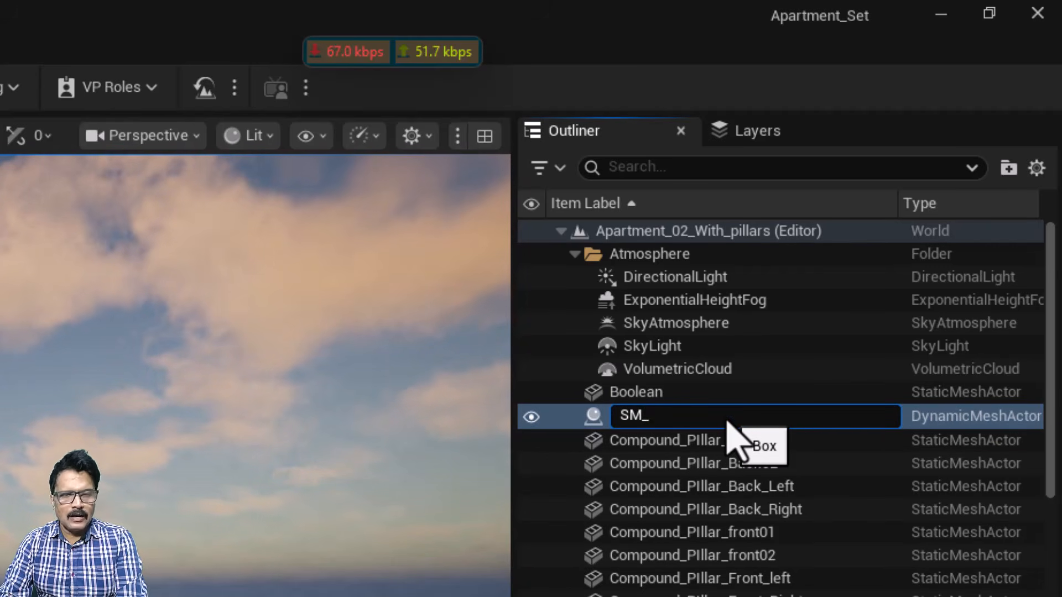
type("Pillar0")
type("1")
key("Return")
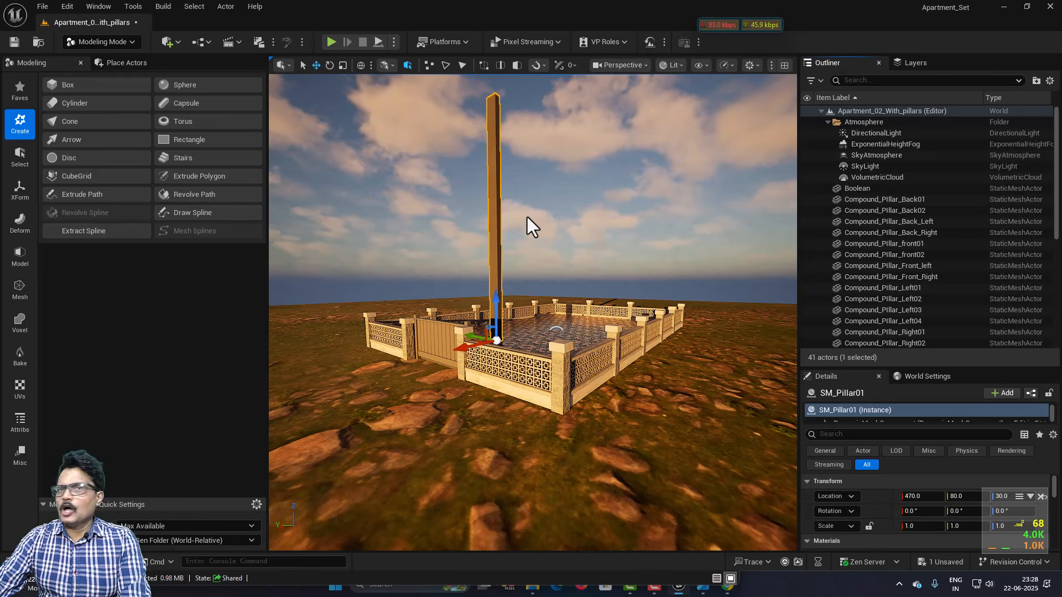
Step: Switch to the stilt floor plan image to check the pillar layout, and return to Unreal Editor
key("alt+Tab")
scroll(452, 404, "up", 3)
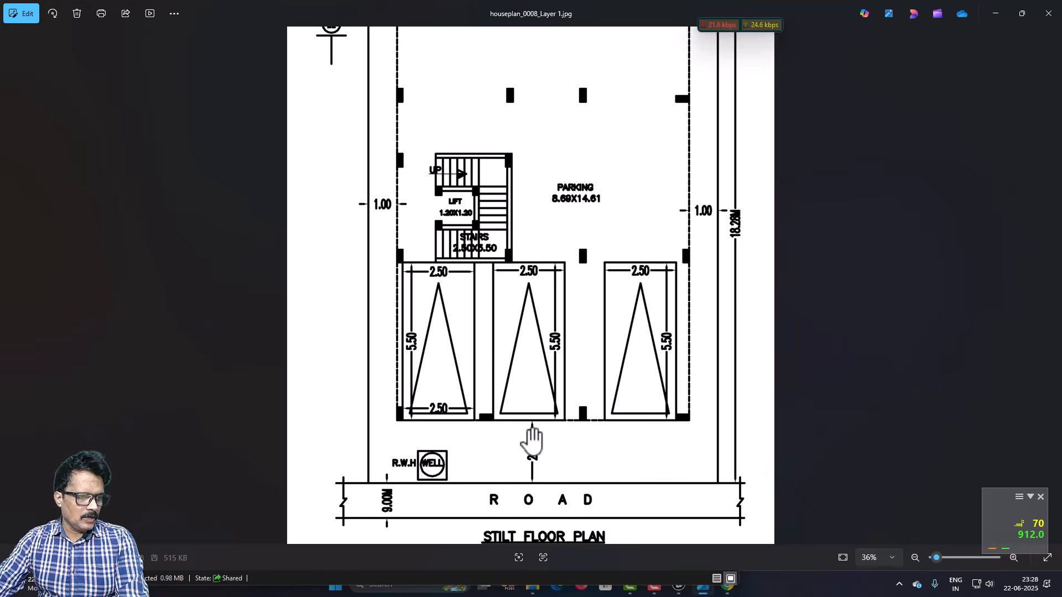
left_click(680, 589)
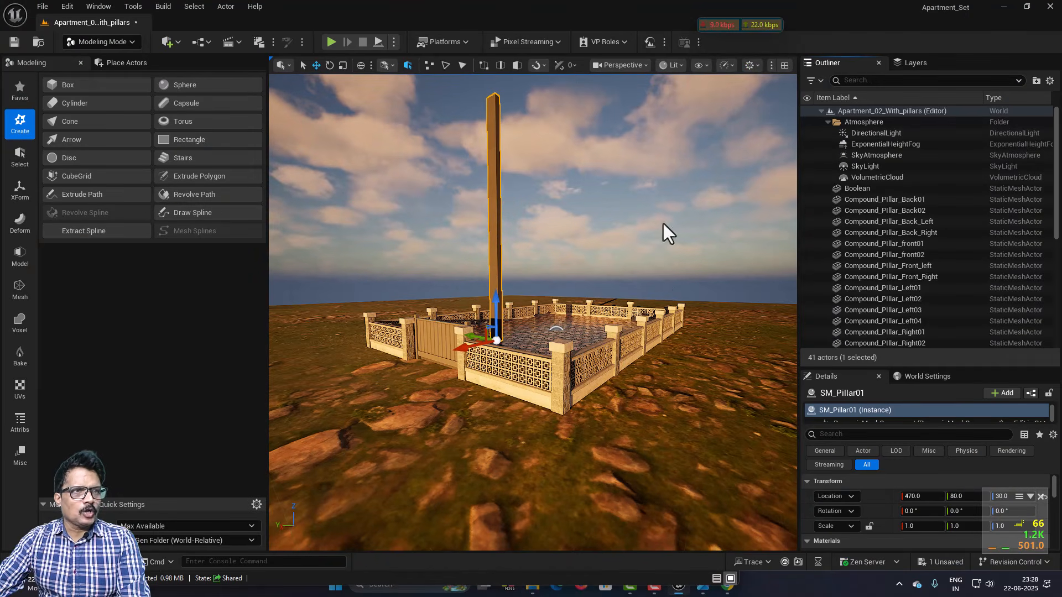
Step: In the Top view, move SM_Pillar01 to the compound's front-left corner, at about X 850, Y 610
left_click(600, 66)
left_click(619, 131)
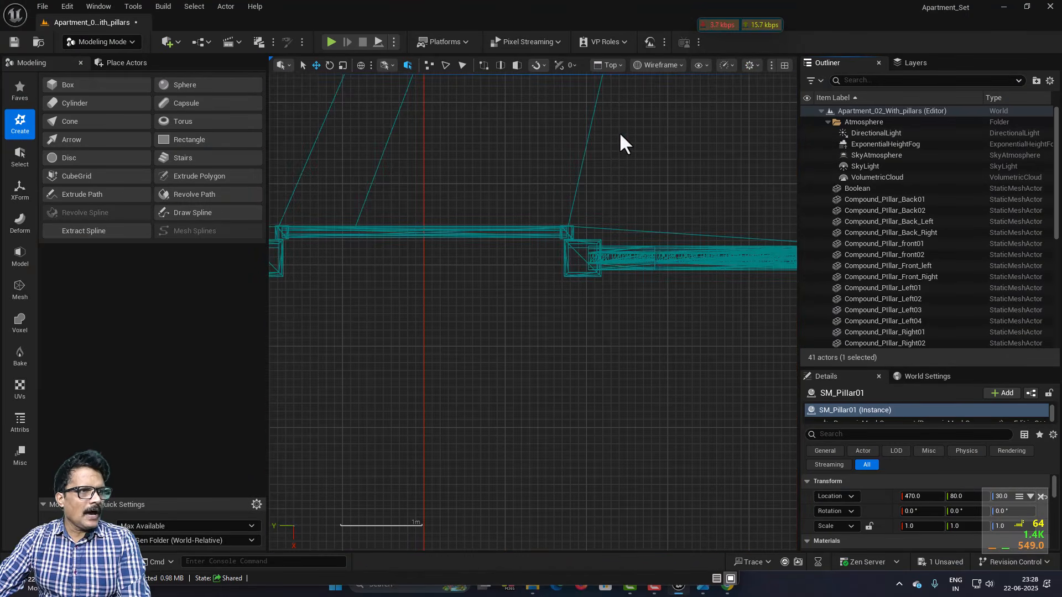
scroll(546, 189, "down", 8)
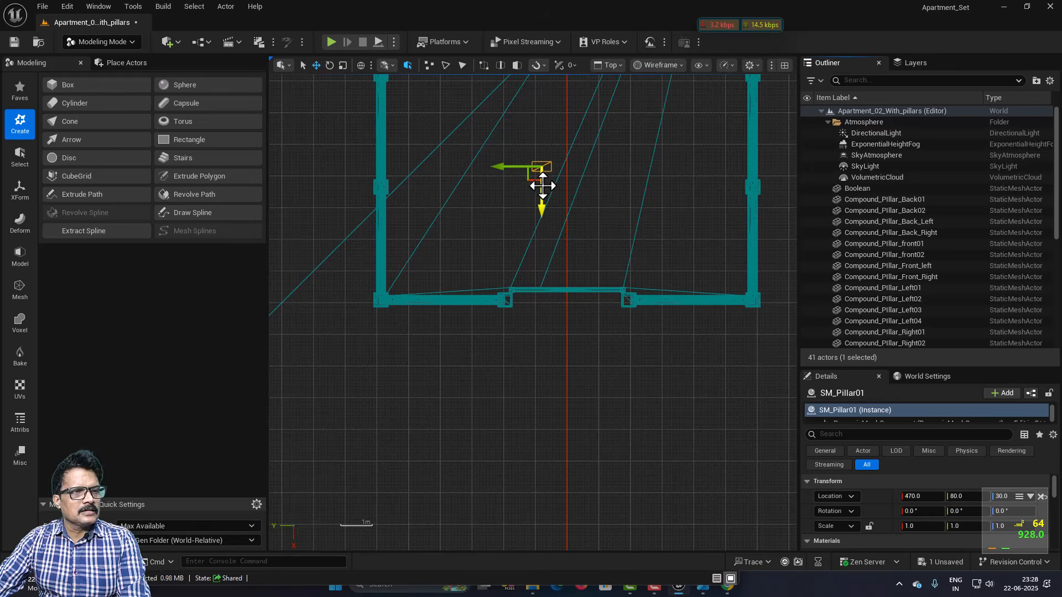
left_click_drag(531, 178, 361, 296)
scroll(358, 300, "up", 4)
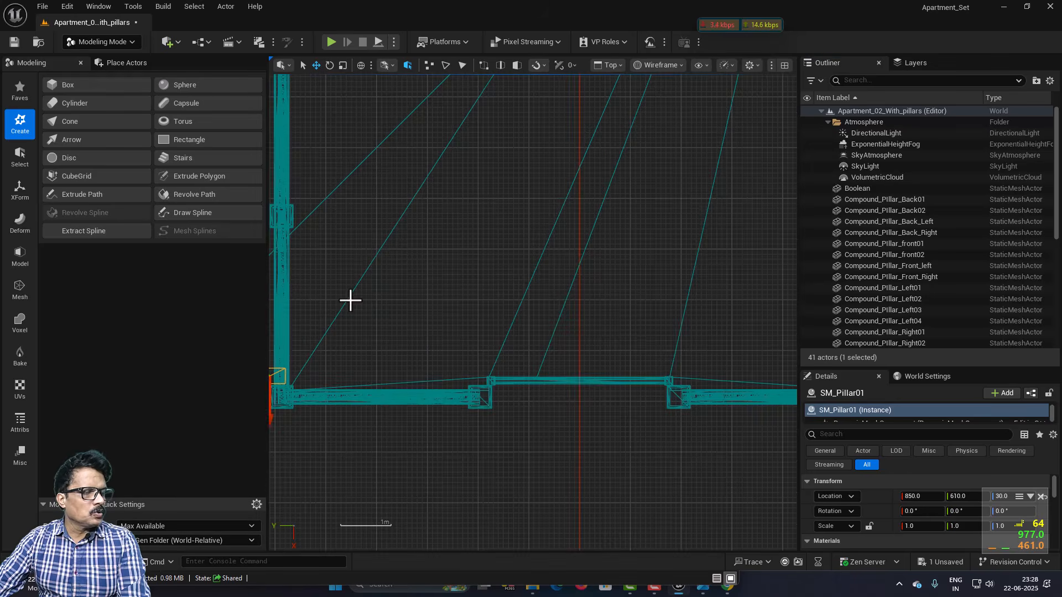
Step: Examine the pillar at the compound corner and recheck the floor plan image for its orientation
right_click_drag(348, 299, 536, 228)
scroll(536, 228, "up", 4)
scroll(537, 228, "up", 2)
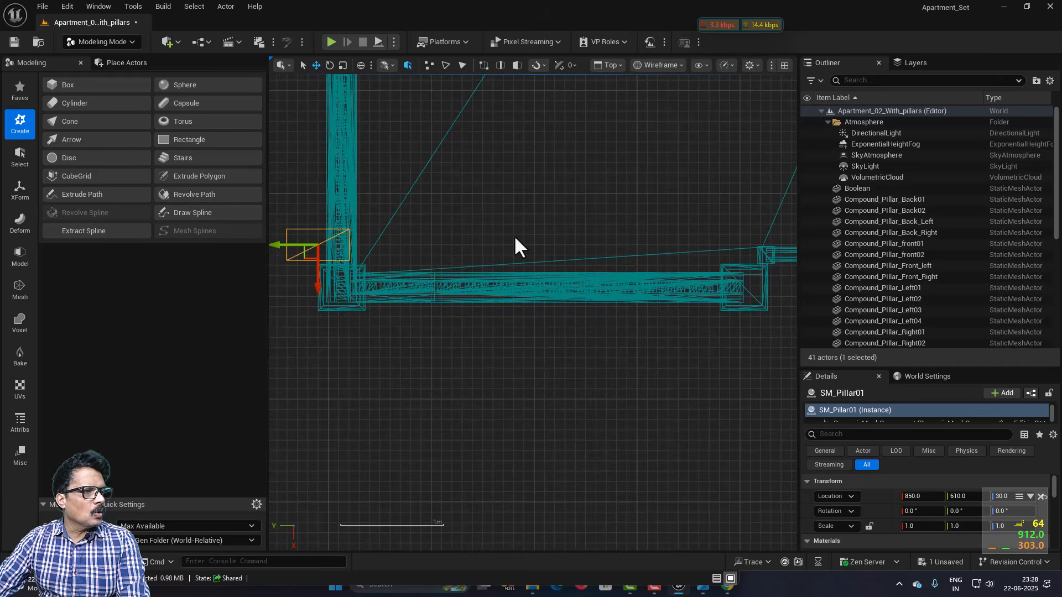
scroll(363, 262, "up", 2)
right_click_drag(354, 255, 542, 202)
left_click(591, 547)
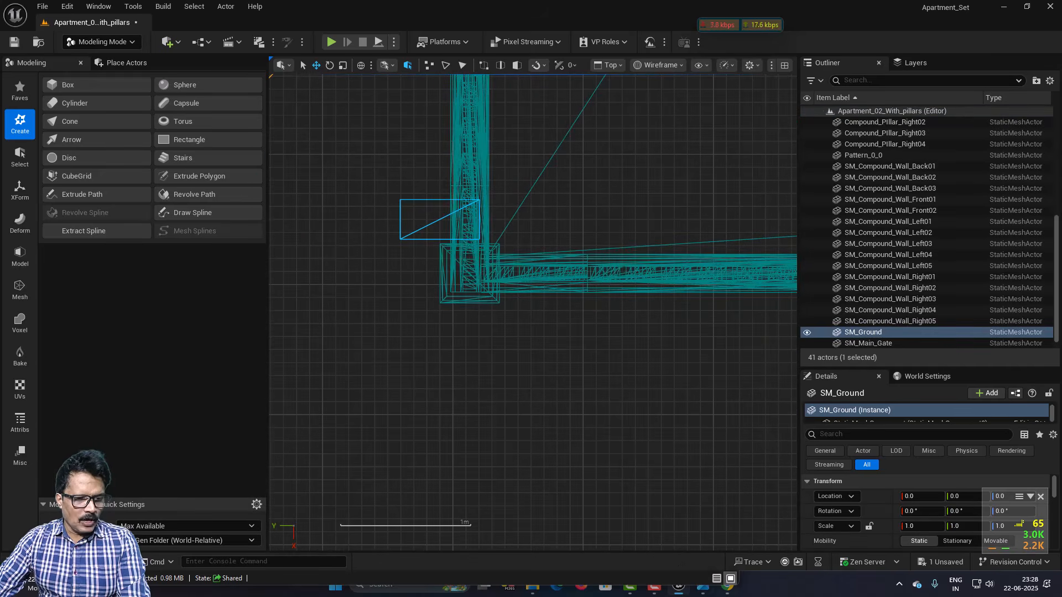
left_click(705, 589)
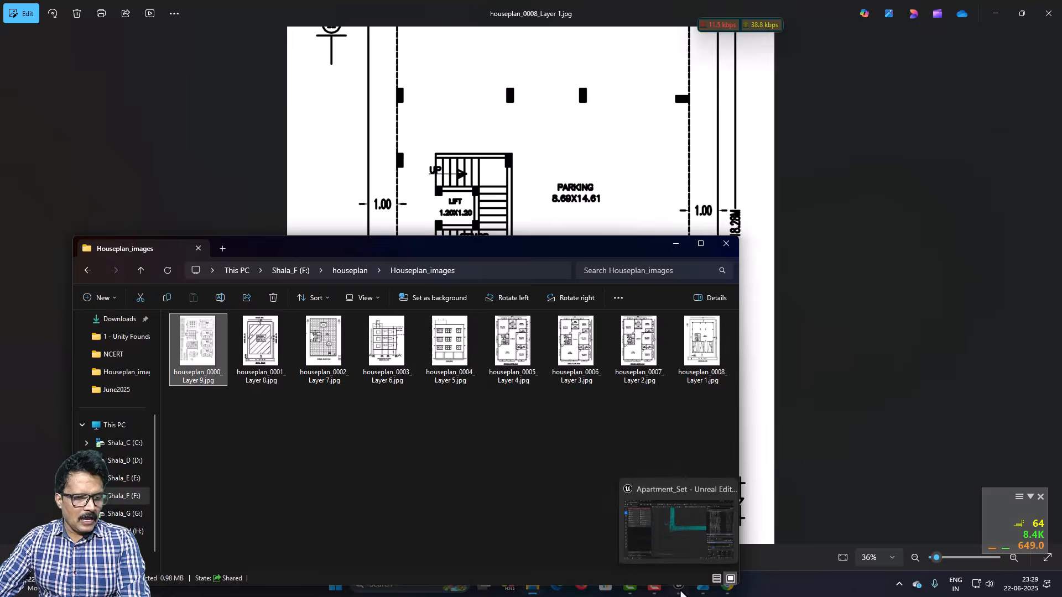
left_click(680, 589)
Step: Rotate SM_Pillar01 to 90° about Z and move it onto the corner compound pillar, at about X 890, Y 590
left_click(391, 236)
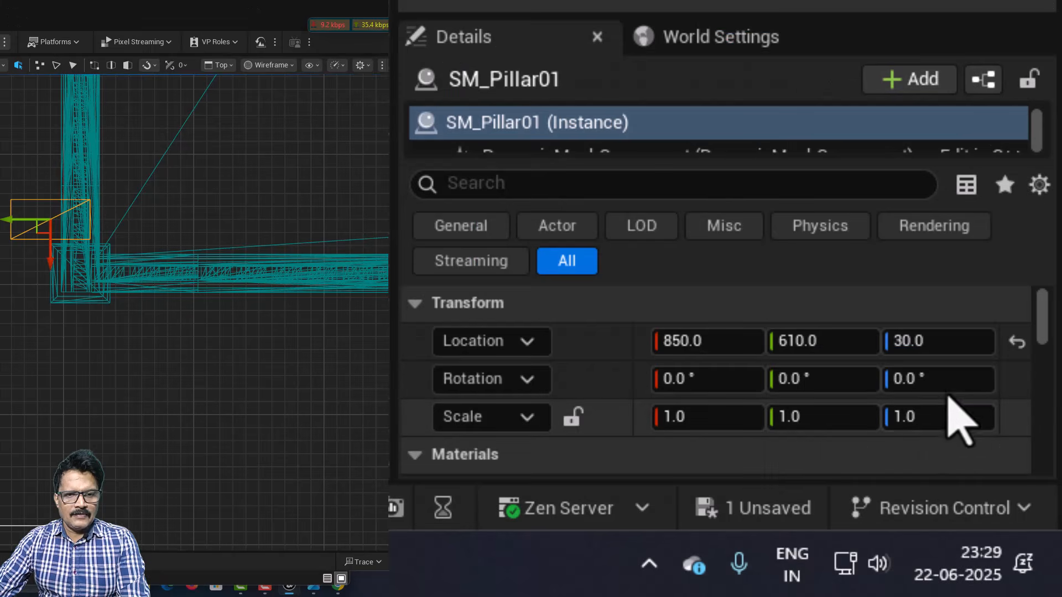
left_click(1001, 510)
type("90")
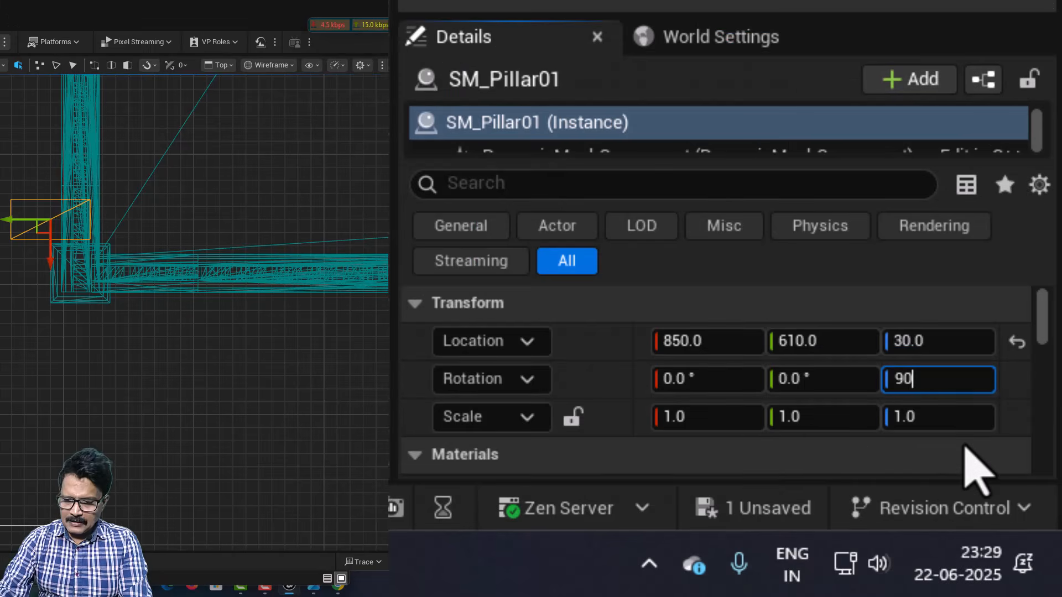
key("Return")
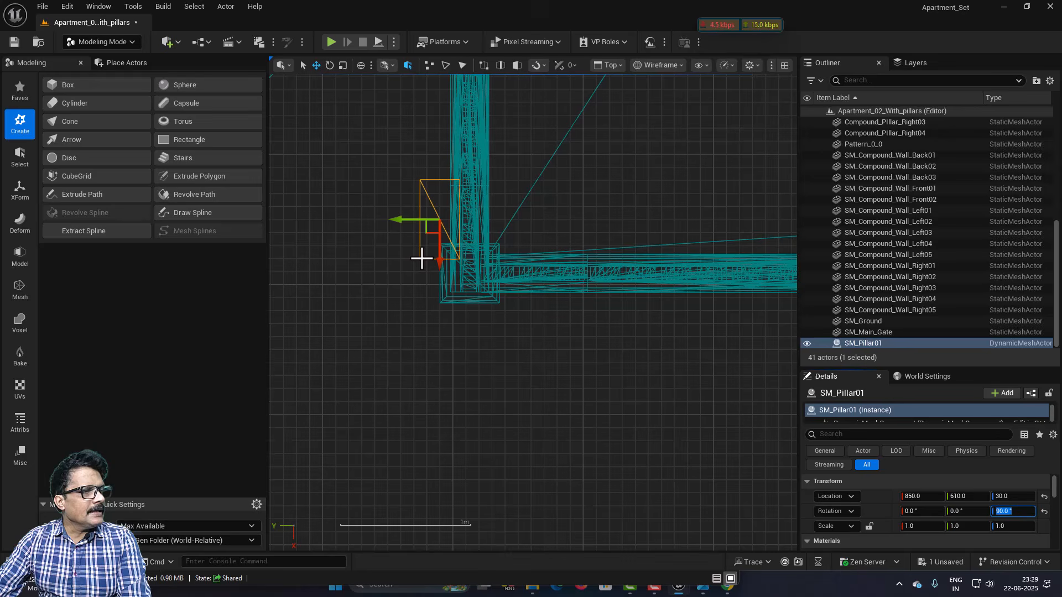
left_click_drag(421, 258, 441, 289)
Step: Turn off grid snapping for location
scroll(445, 290, "up", 3)
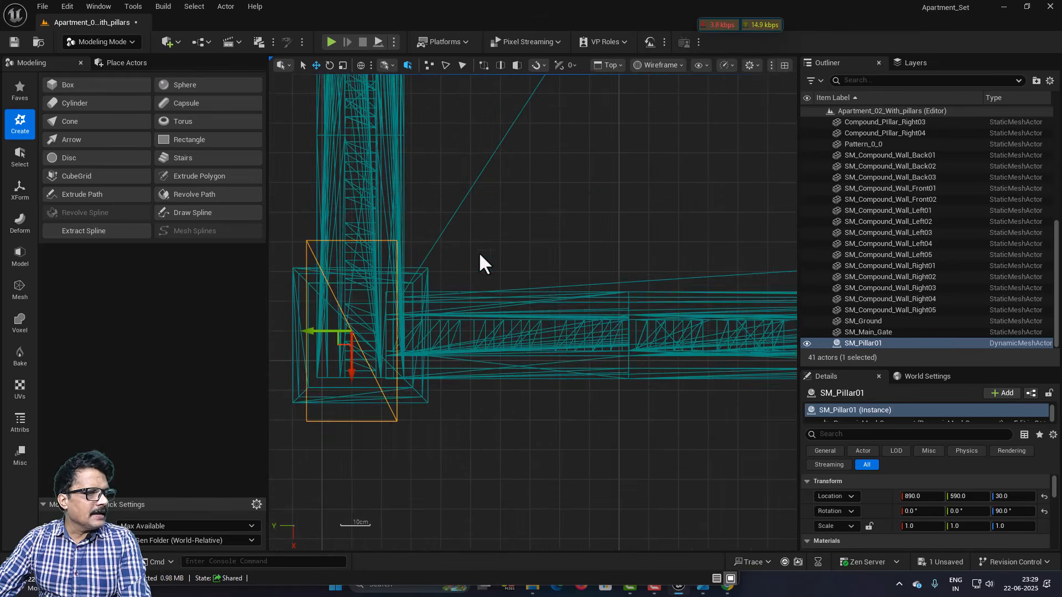
right_click_drag(479, 265, 611, 142)
scroll(593, 166, "up", 2)
right_click_drag(539, 306, 551, 368)
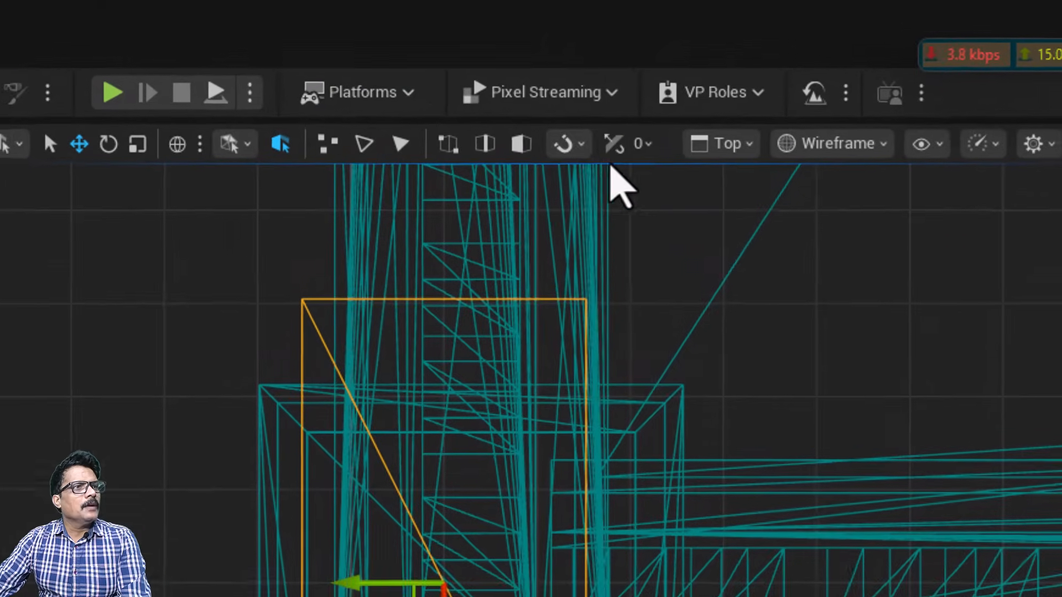
left_click(544, 66)
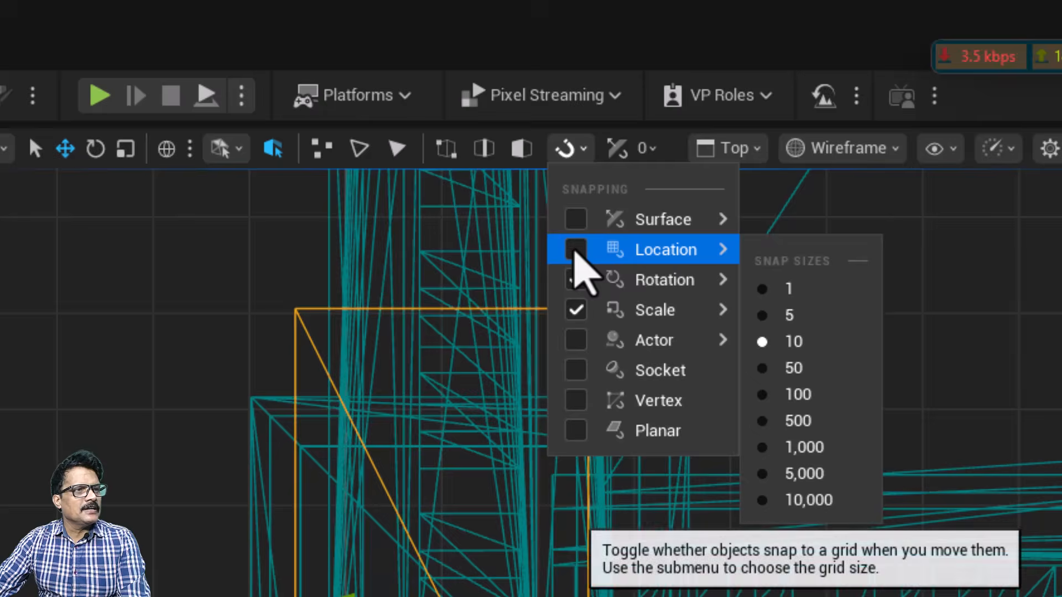
left_click(576, 249)
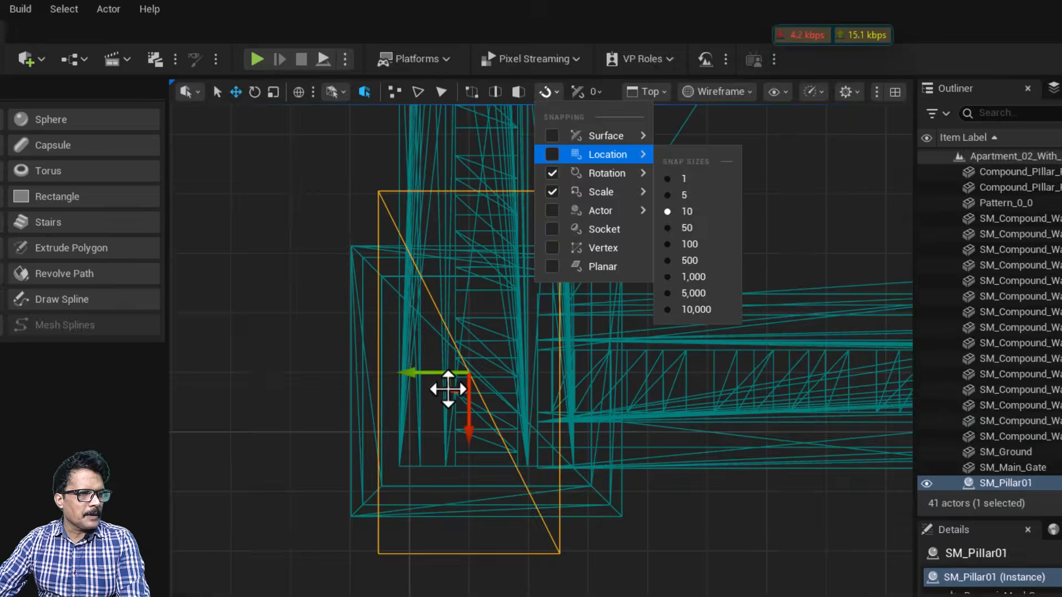
Step: Align SM_Pillar01's outer corner with the compound pillar's outer front-left corner, at about X 883.73, Y 594.63
left_click_drag(434, 577, 366, 558)
left_click_drag(447, 247, 450, 249)
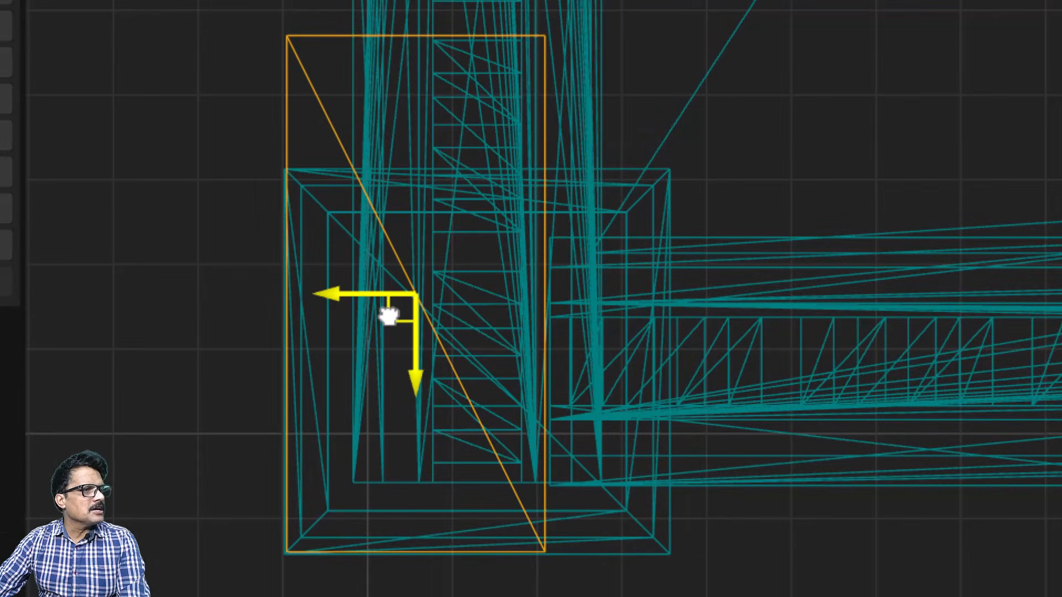
left_click_drag(389, 316, 387, 316)
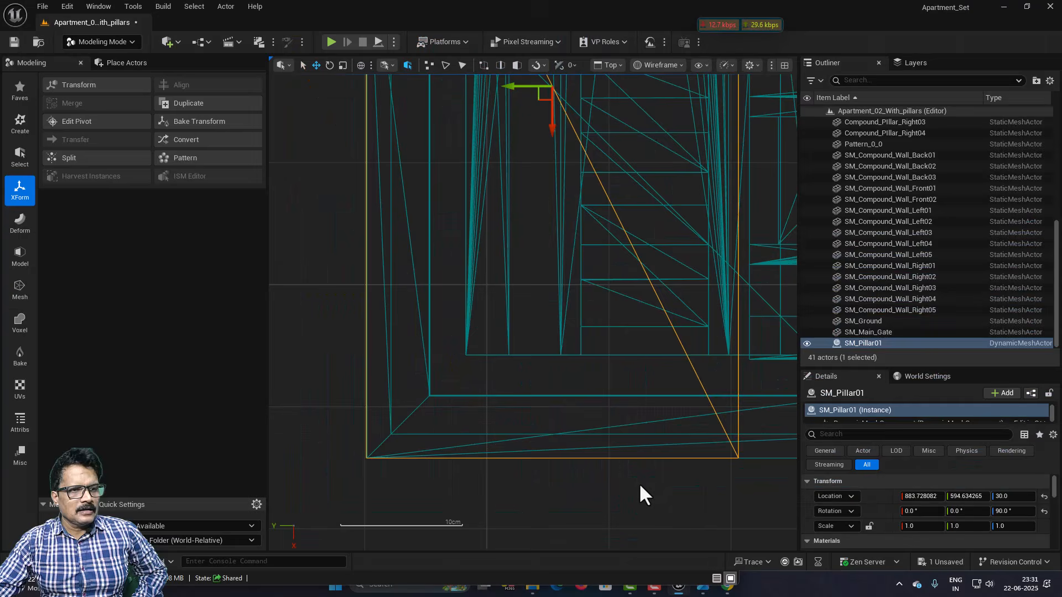
Step: Offset SM_Pillar01's Y location by -100, to 494.634265, moving it inward from the compound's side wall
right_click_drag(638, 483, 519, 536)
scroll(482, 396, "down", 2)
scroll(483, 394, "down", 3)
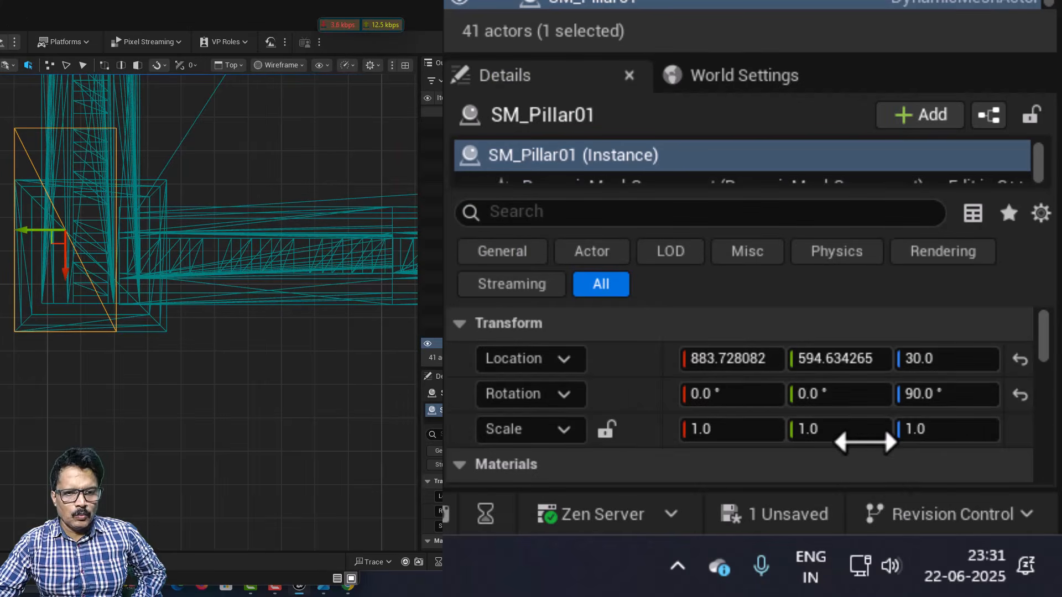
left_click(826, 360)
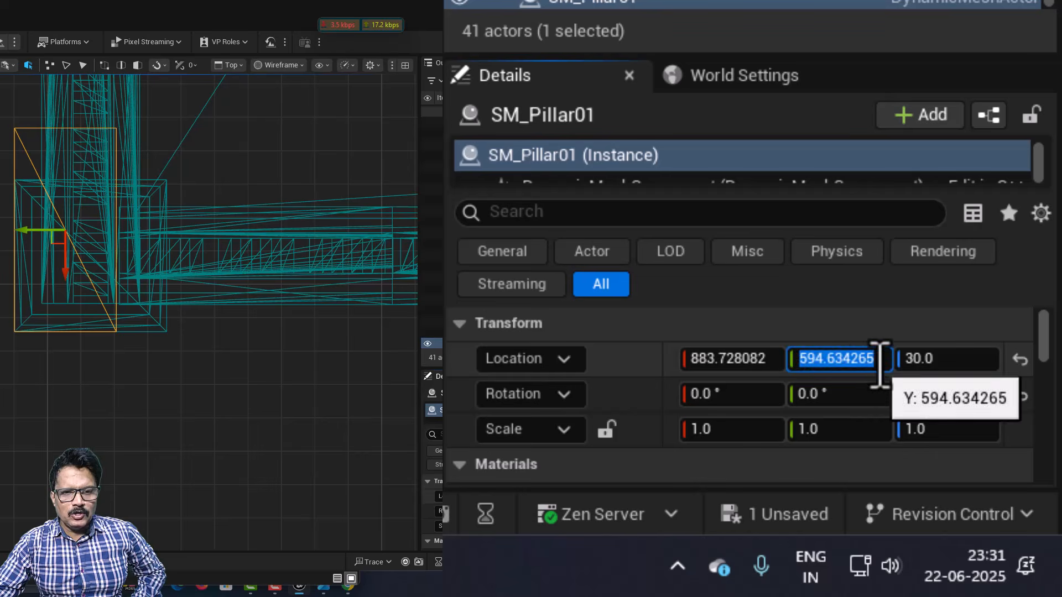
left_click(876, 360)
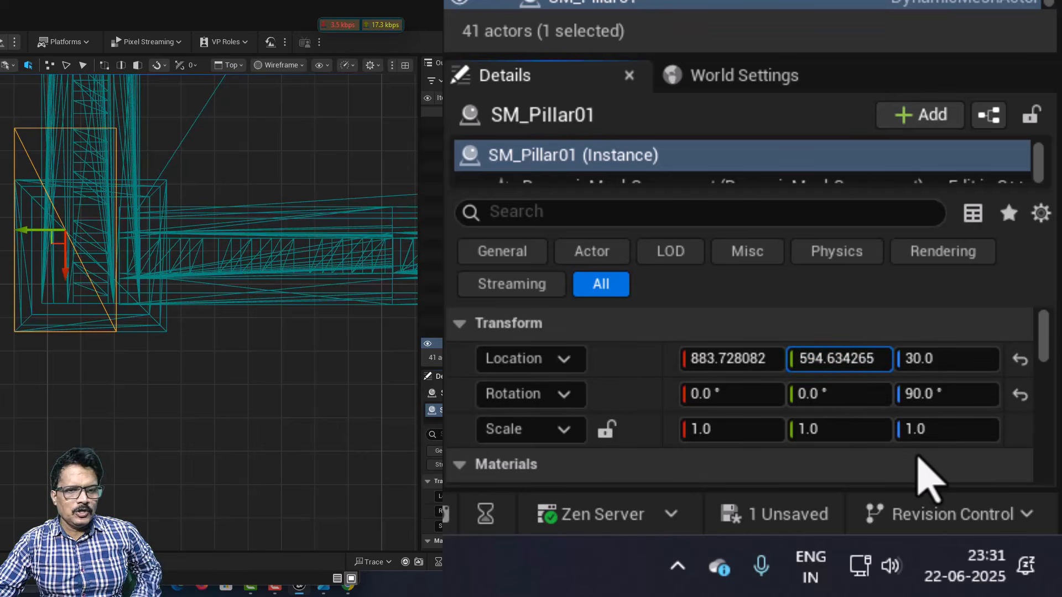
type("-100")
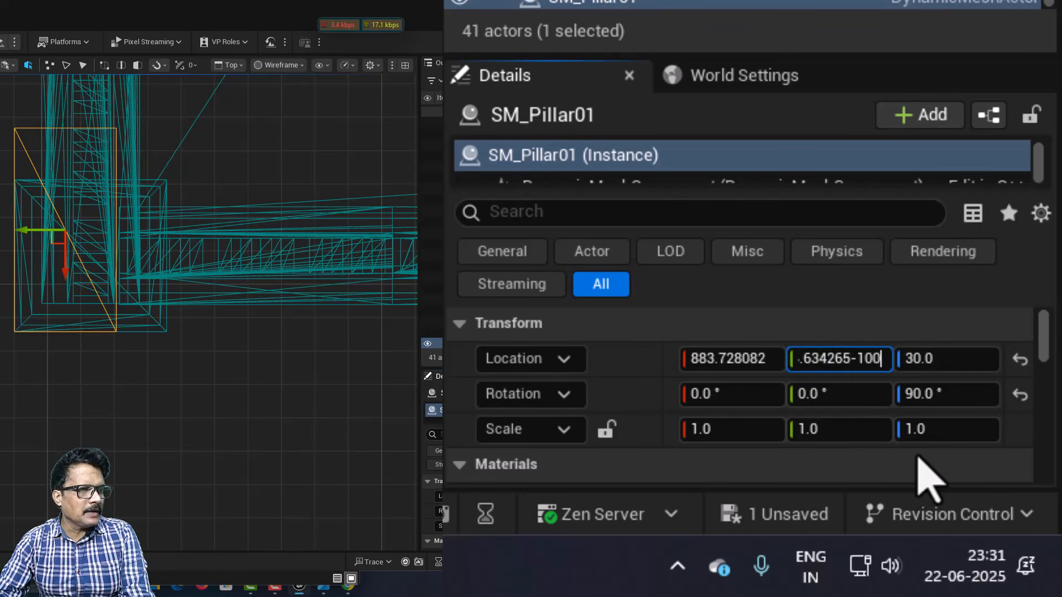
key("Return")
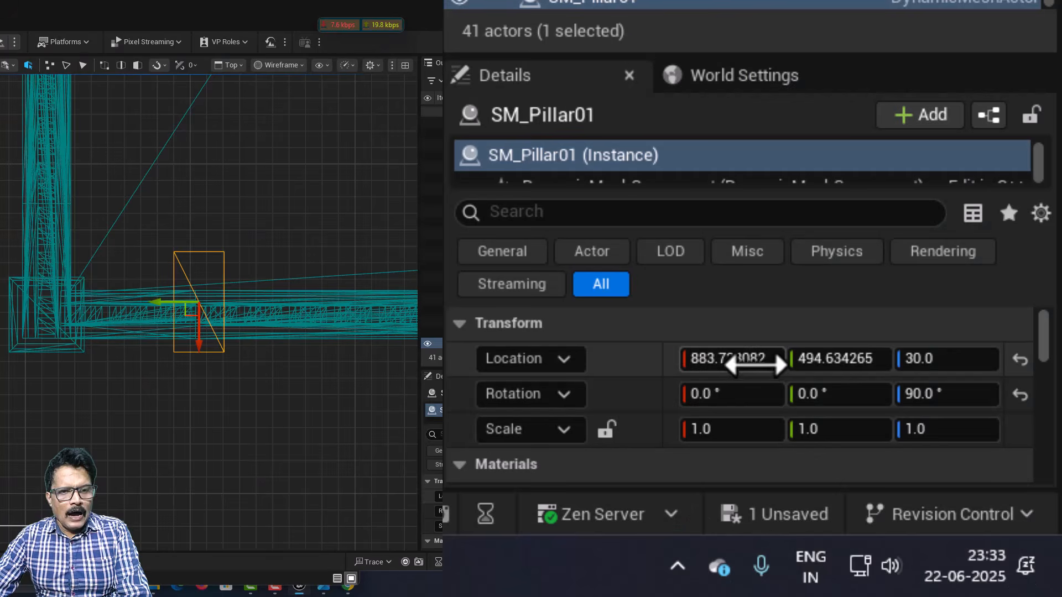
Step: Offset SM_Pillar01's X location by -220, to 663.728082, setting it back from the front compound wall
left_click(754, 366)
left_click(764, 360)
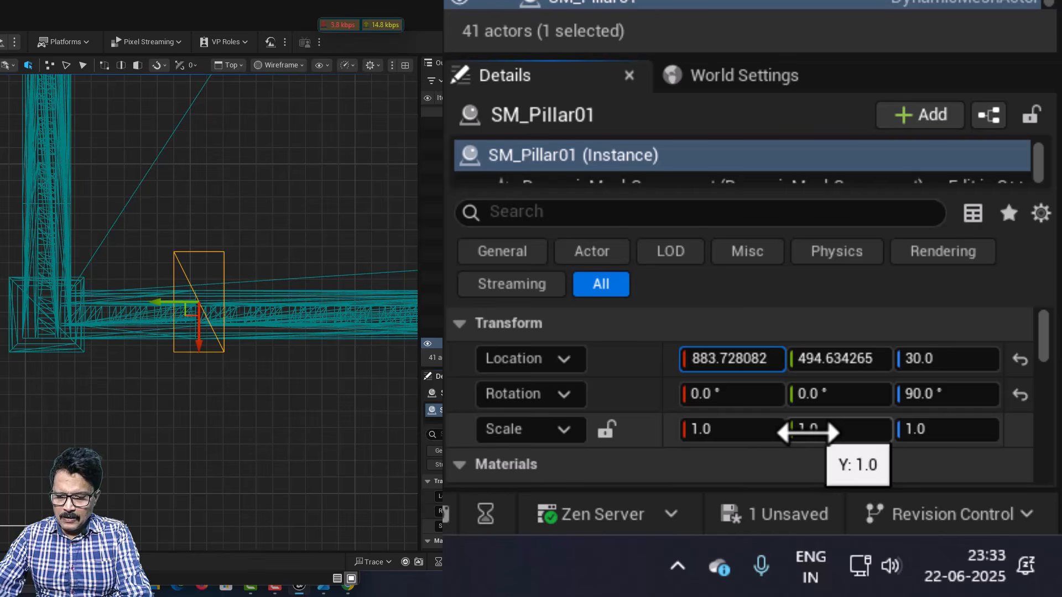
type("-220")
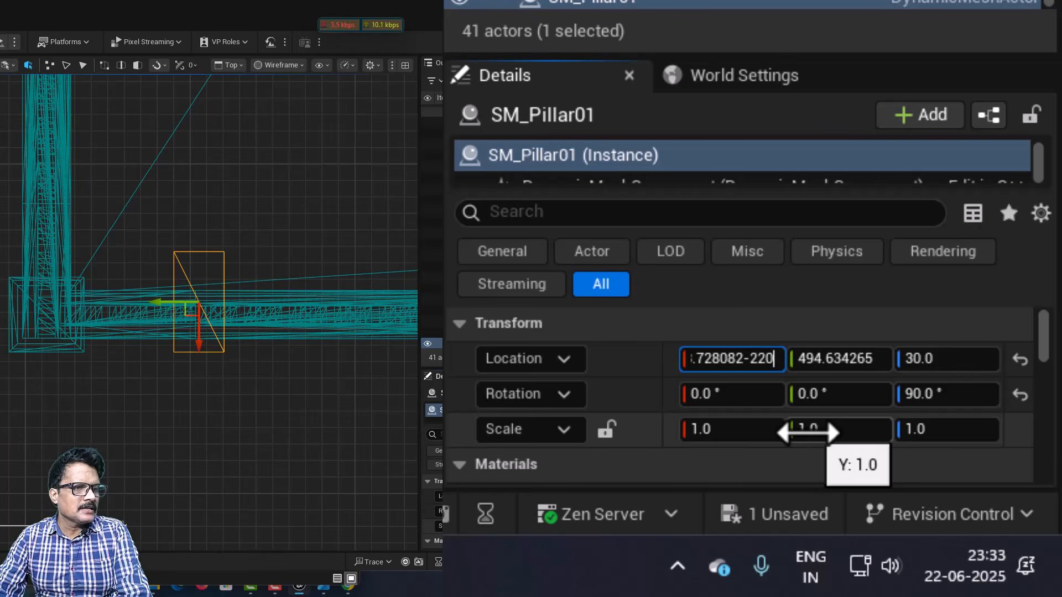
key("Return")
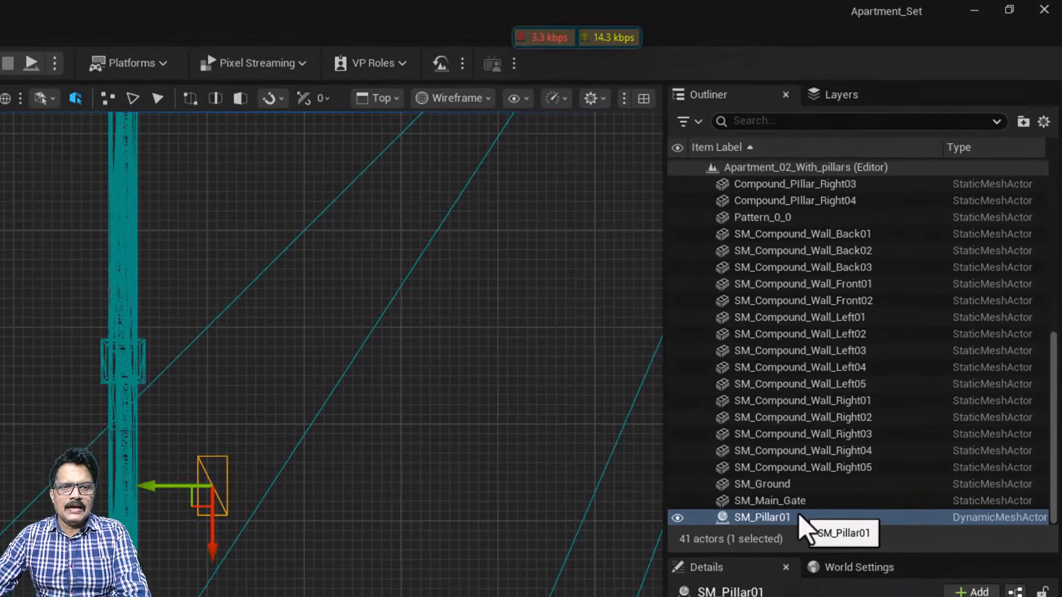
Step: Convert SM_Pillar01 to a Static Mesh, keeping the transfer of materials and collision enabled
left_click(797, 517)
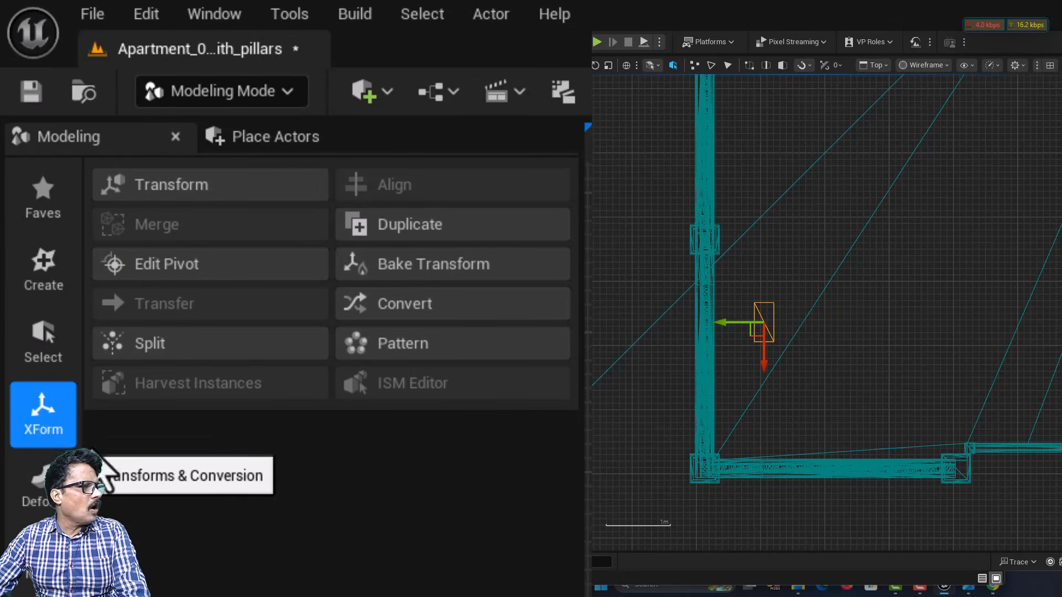
left_click(406, 307)
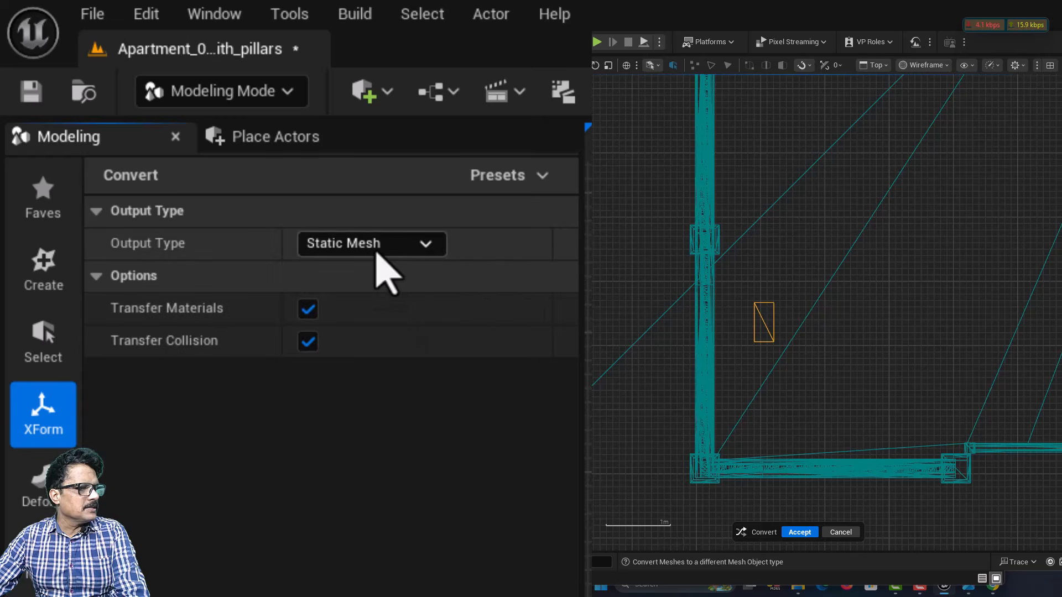
left_click(799, 532)
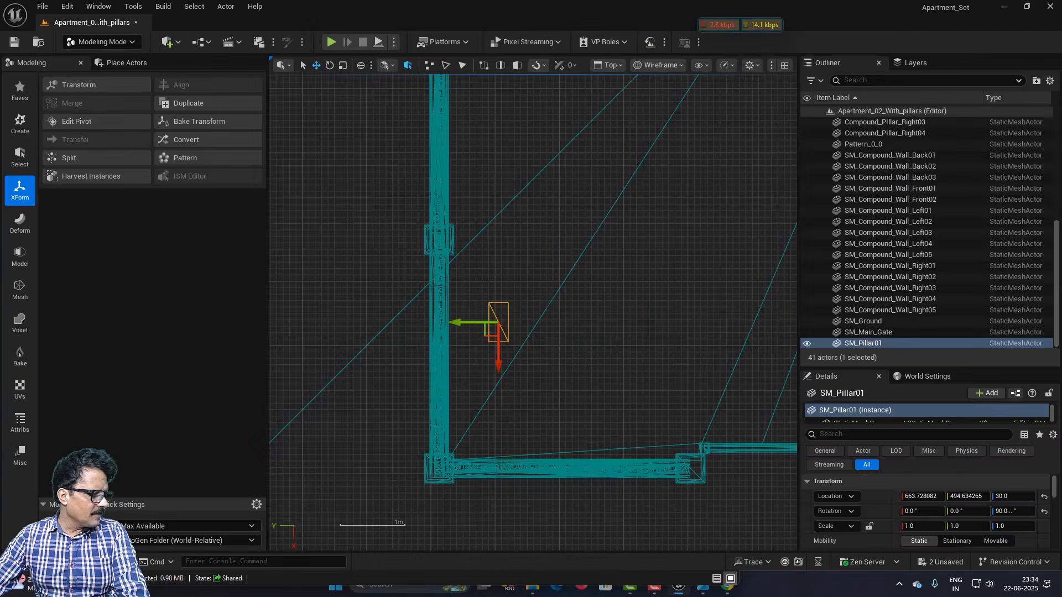
Step: Rename the generated pillar static mesh asset in the Maps _GENERATED subfolder as SM_Pillar01
key("ctrl+space")
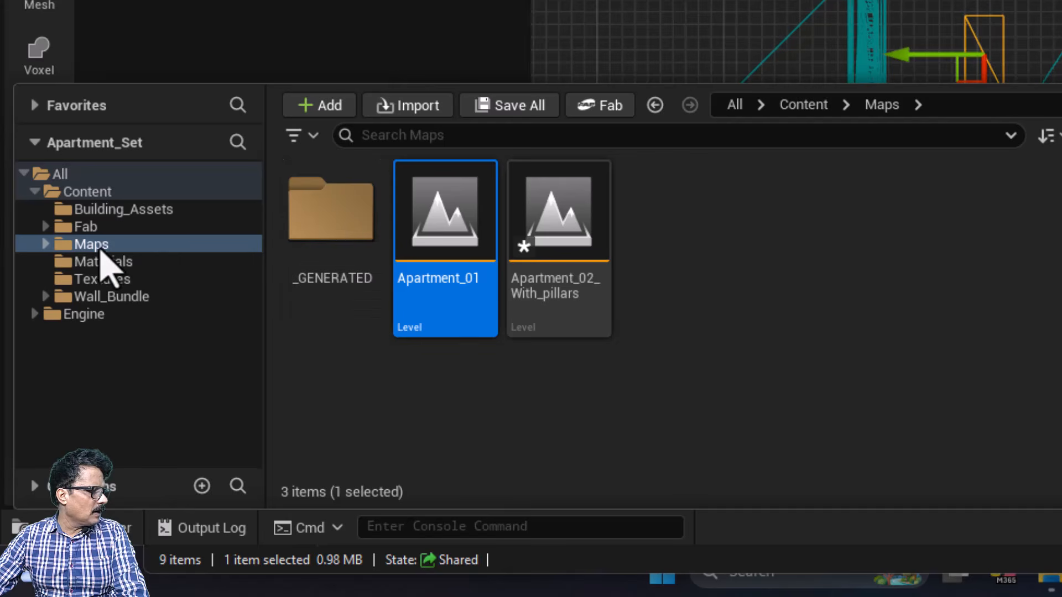
double_click(311, 225)
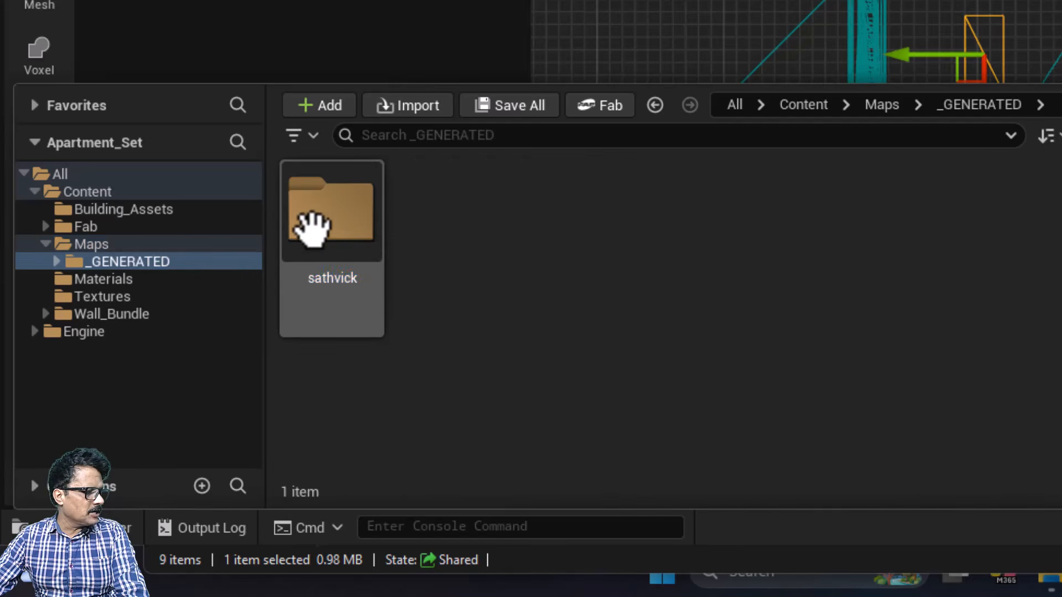
double_click(311, 226)
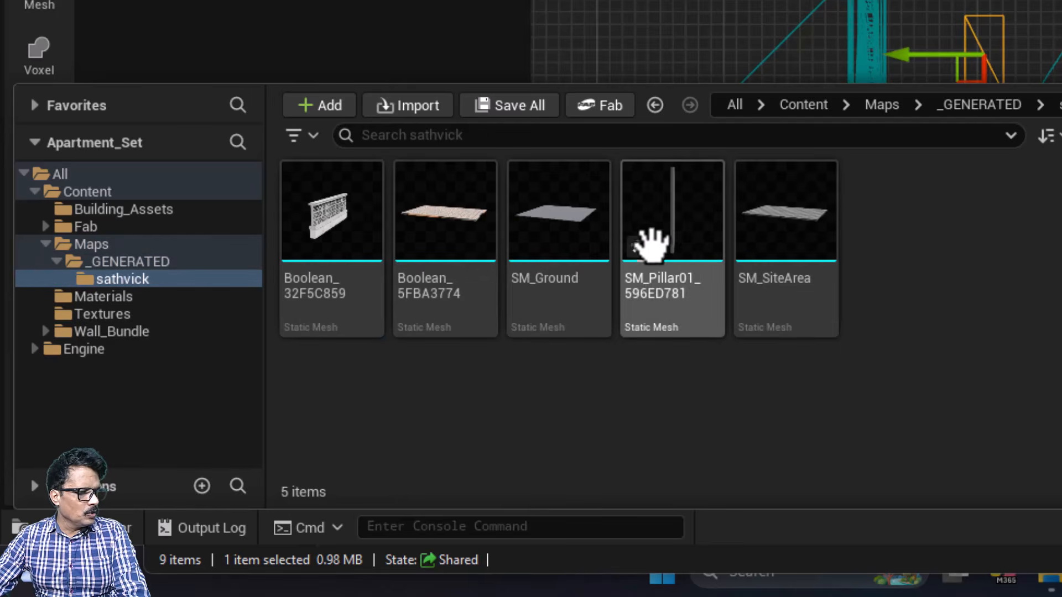
mouse_move(667, 185)
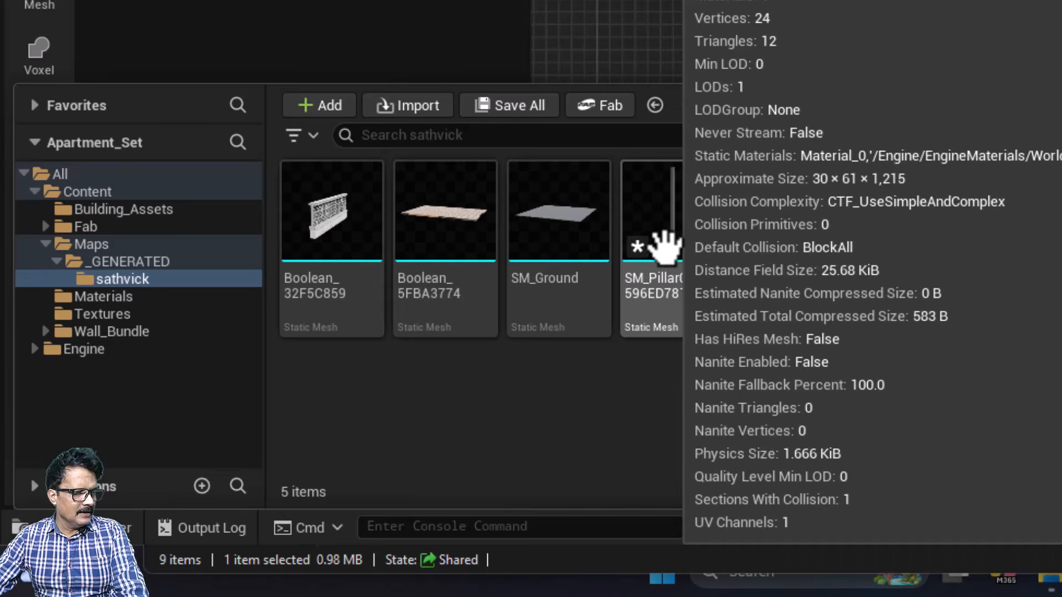
right_click(666, 215)
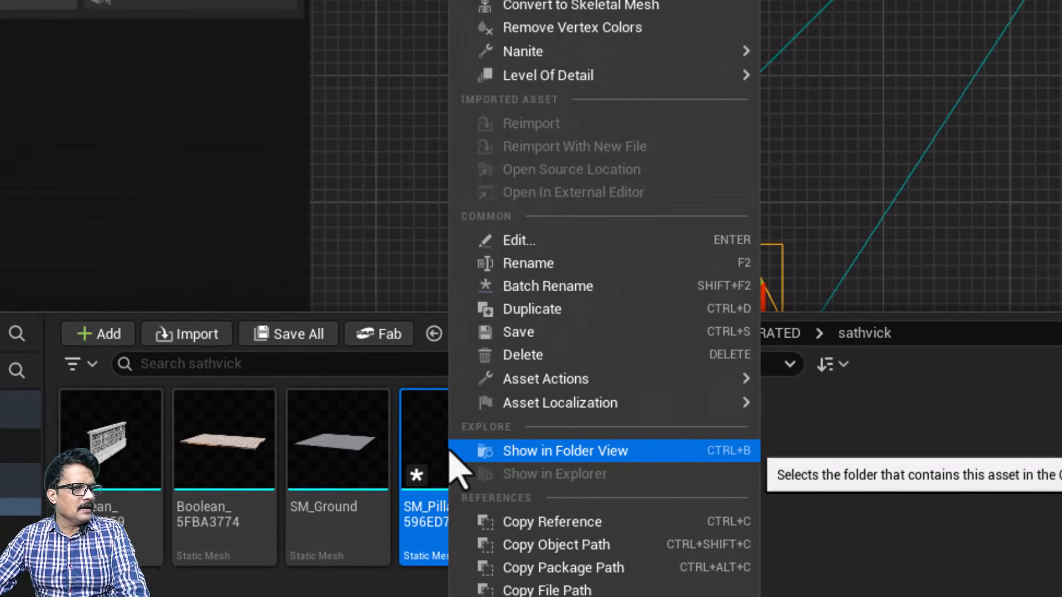
left_click(675, 109)
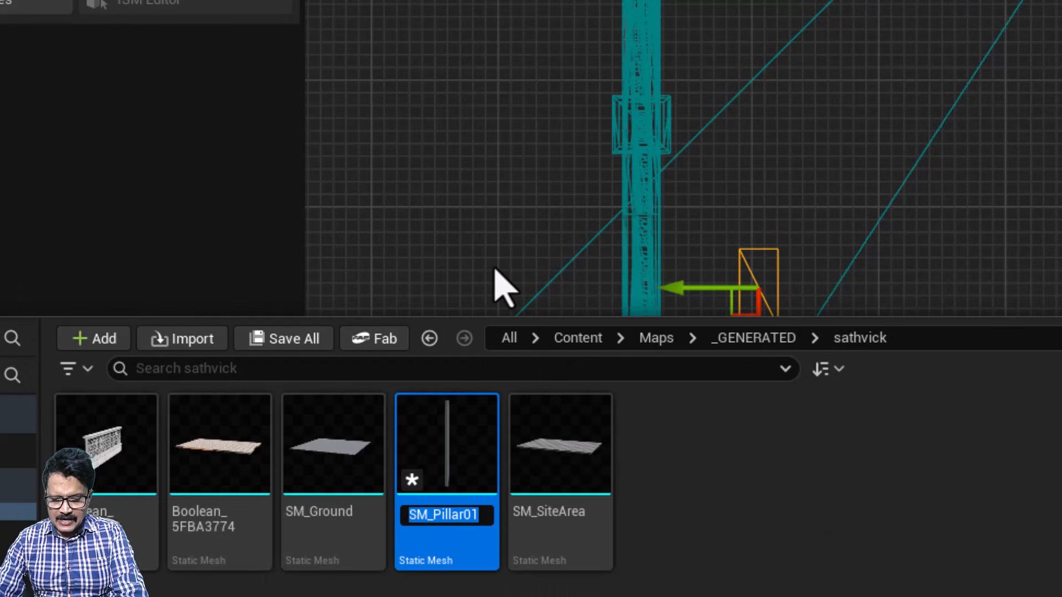
type("SM_Pillar01")
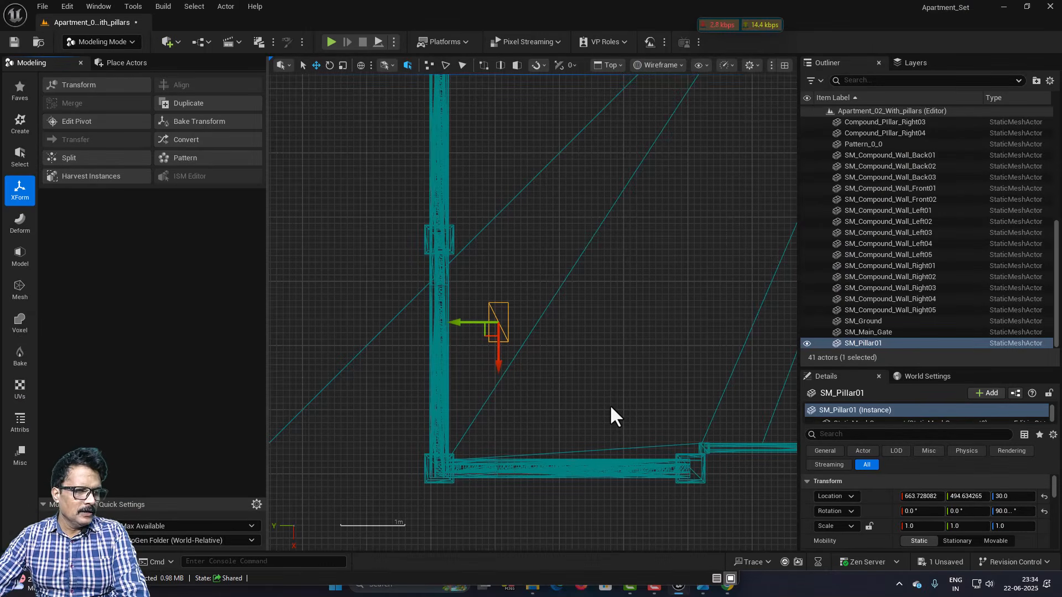
Step: Duplicate SM_Pillar01 and move the copy onto the opposite front corner compound pillar, at about X 882.40, Y -596.13
right_click_drag(610, 407, 487, 425)
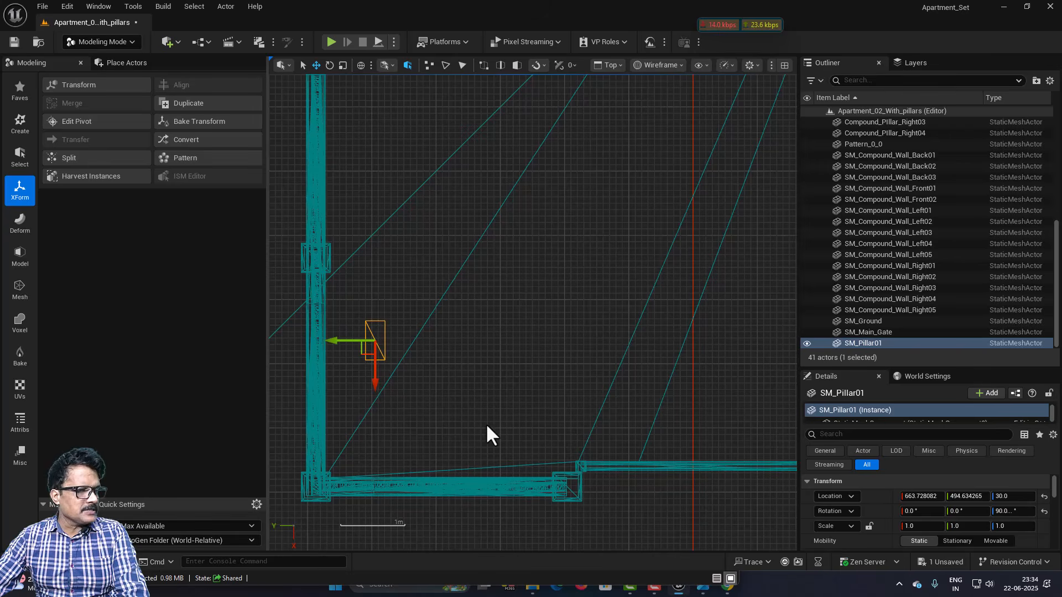
left_click_drag(336, 345, 622, 343, "alt")
right_click_drag(592, 424, 267, 417)
left_click_drag(294, 356, 709, 491)
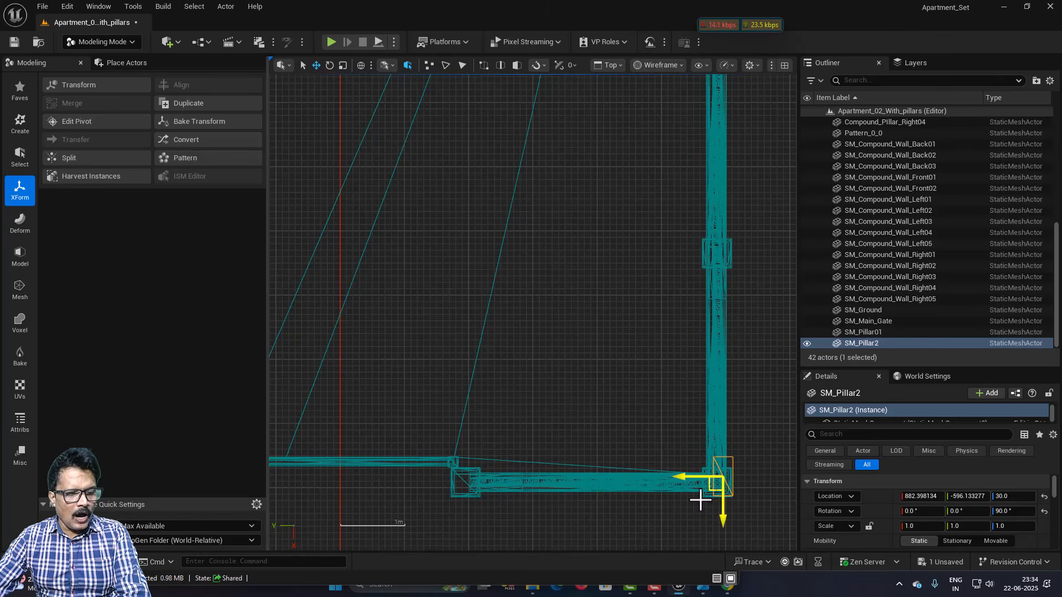
Step: Align SM_Pillar2's outer corner with the compound pillar's outer front-right corner, at about X 883.77, Y -593.88
scroll(675, 511, "up", 2)
right_click_drag(644, 383, 368, 250)
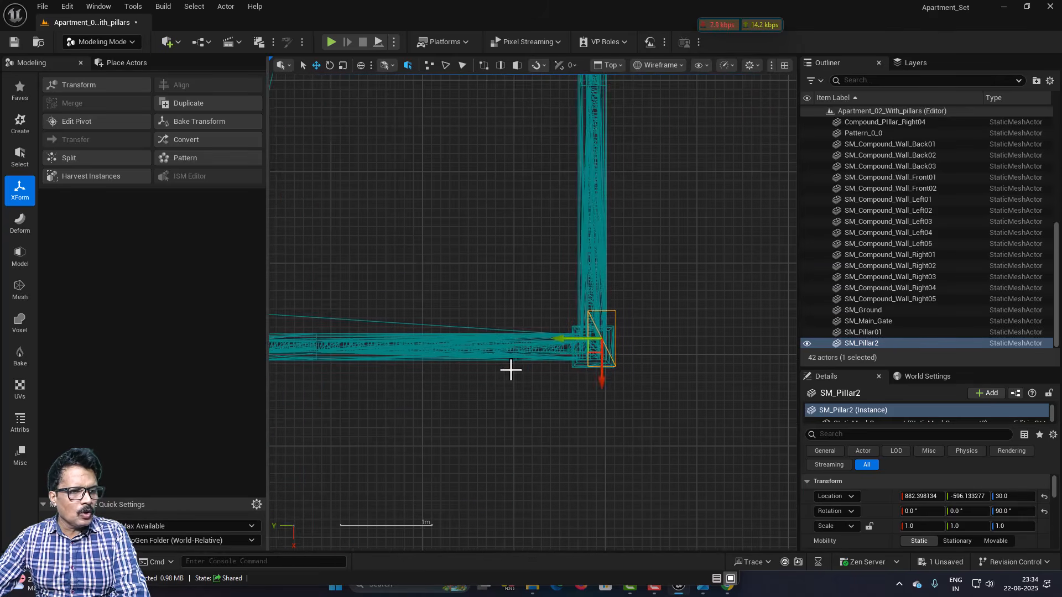
scroll(511, 370, "up", 2)
right_click_drag(640, 414, 506, 480)
scroll(509, 422, "up", 2)
scroll(513, 428, "up", 3)
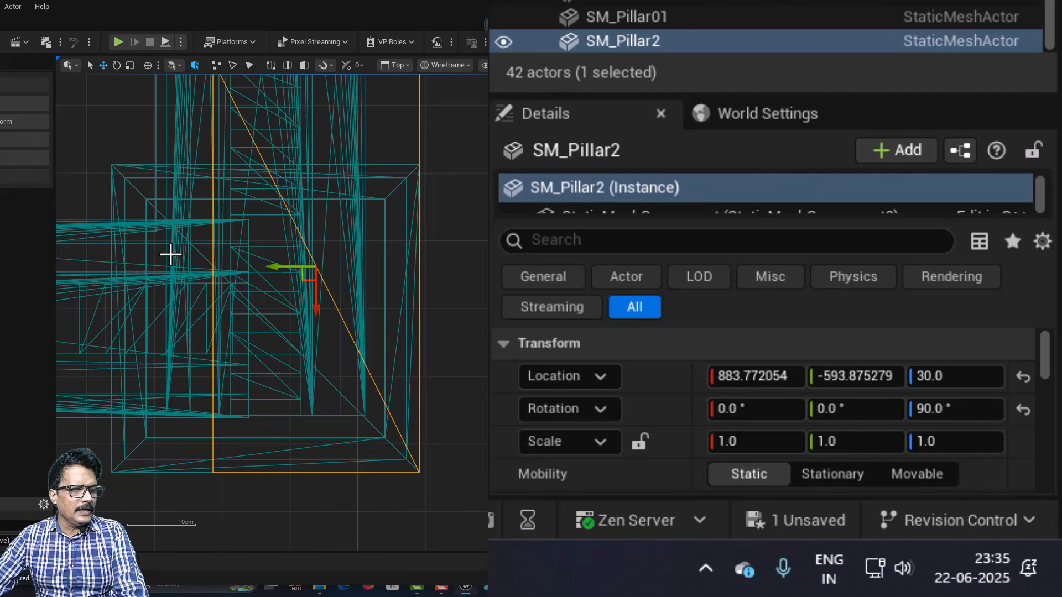
Step: Offset SM_Pillar2's Y location by +100, to -493.875279, moving it inward from the side wall
left_click(851, 377)
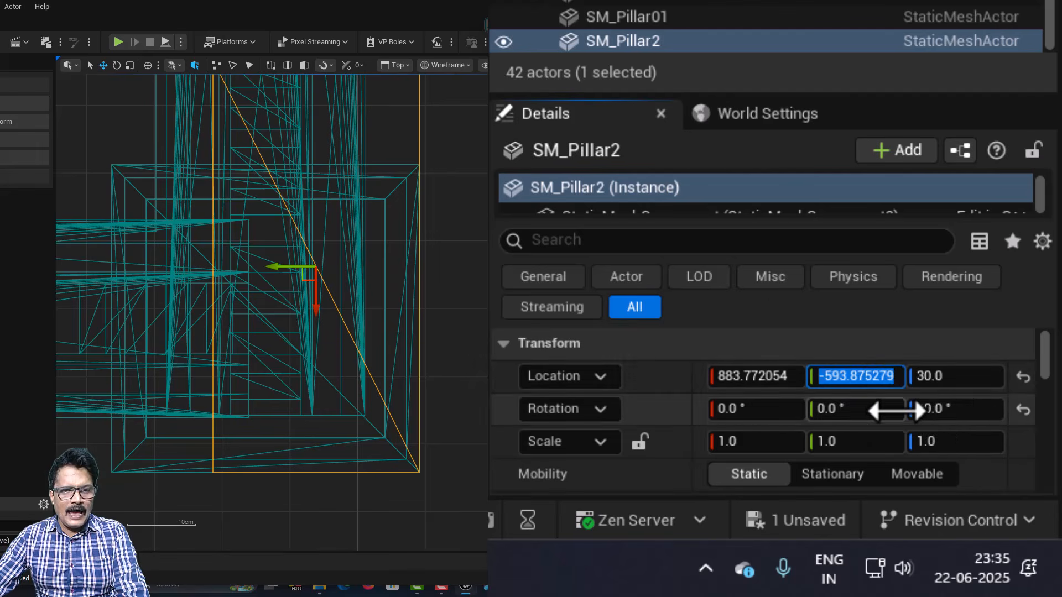
key("Return")
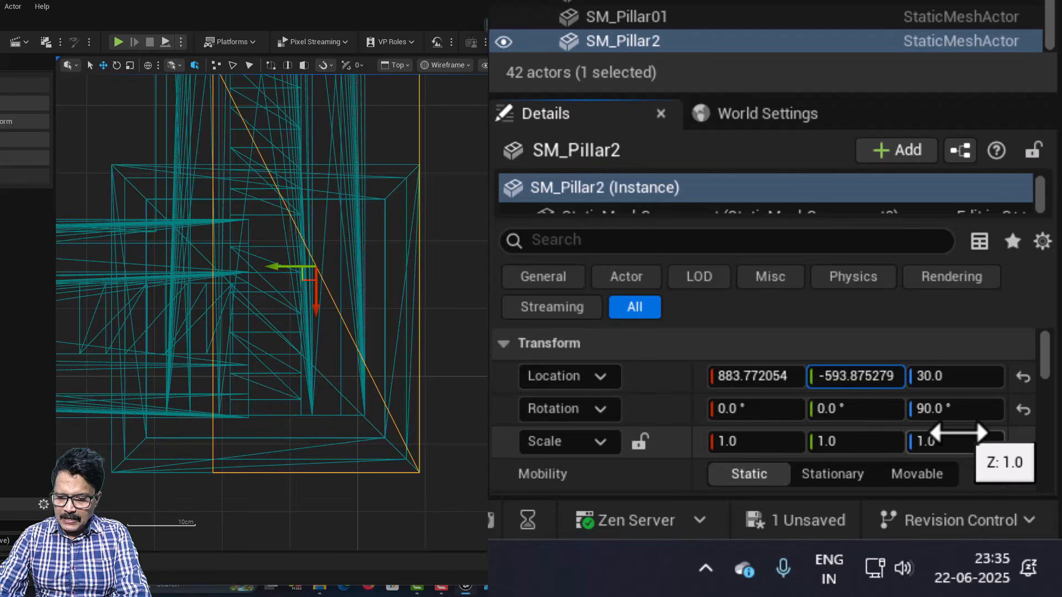
type("+100")
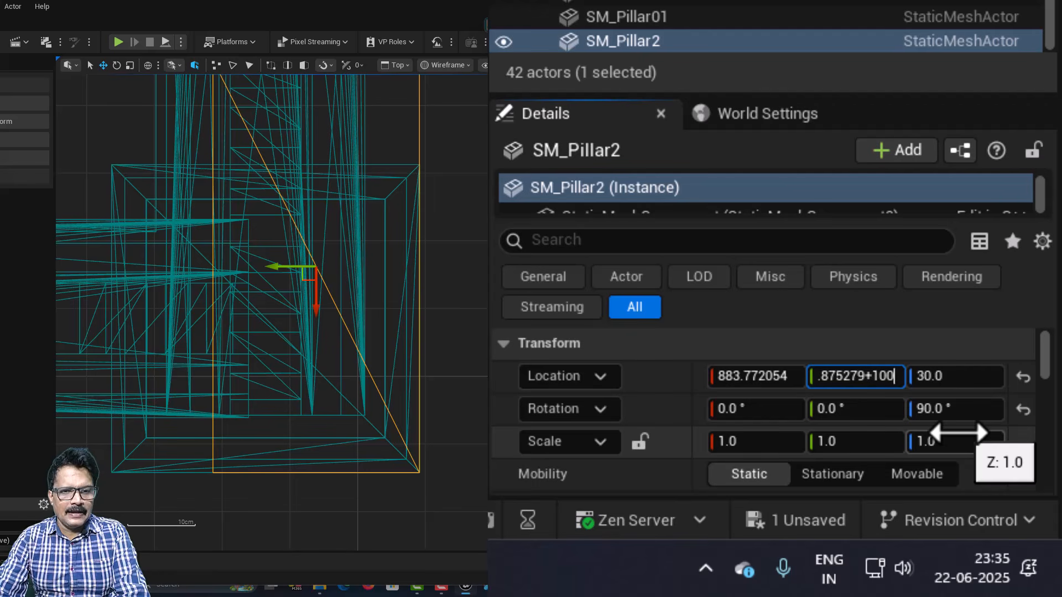
key("Return")
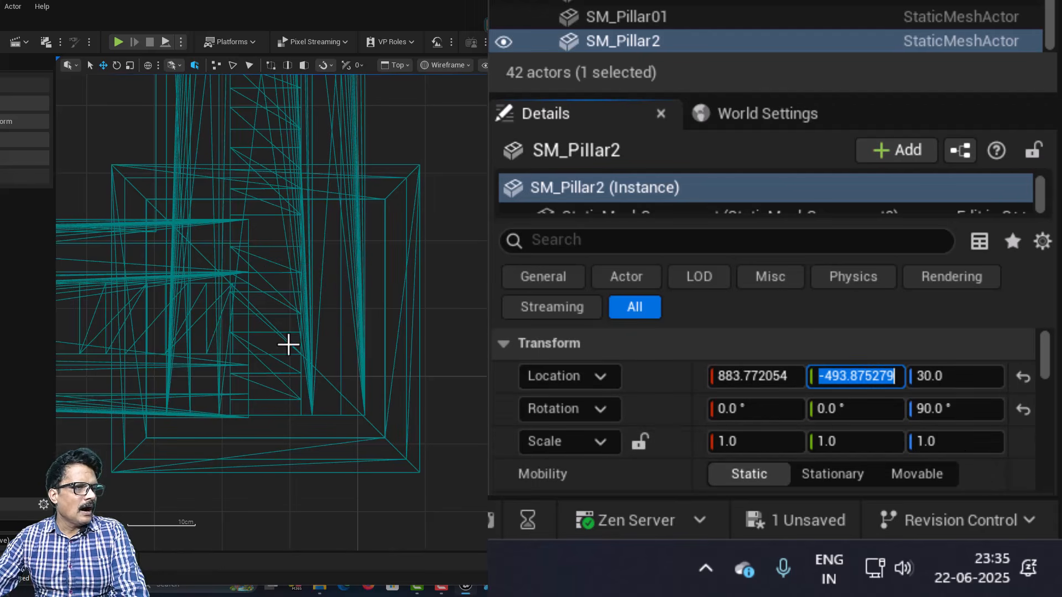
Step: Offset SM_Pillar2's X location by -220, setting it back from the front compound wall at X 663.772054
scroll(227, 301, "down", 5)
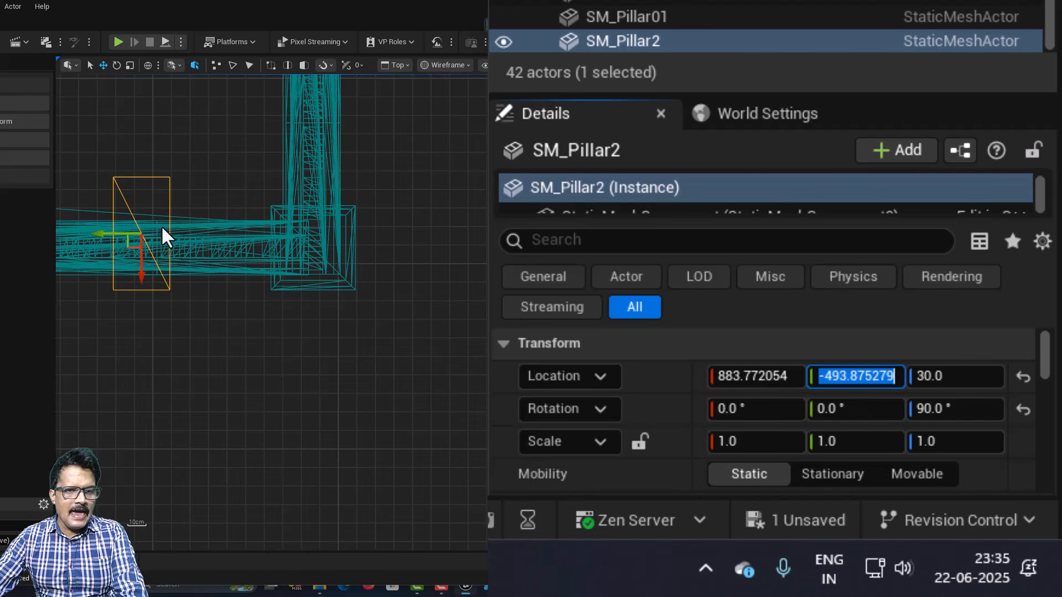
left_click(785, 377)
key("Return")
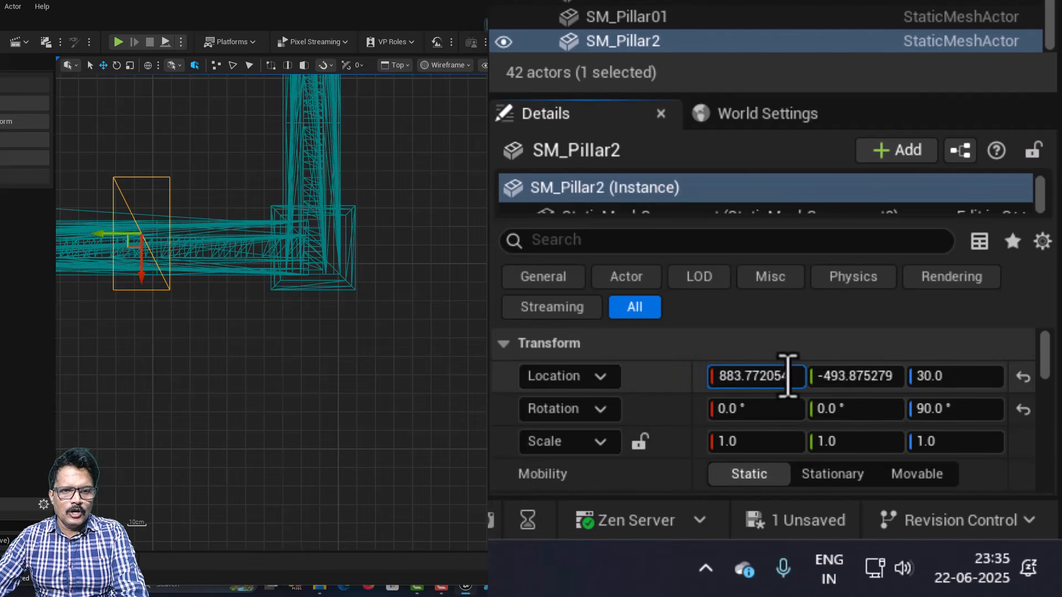
type("-220")
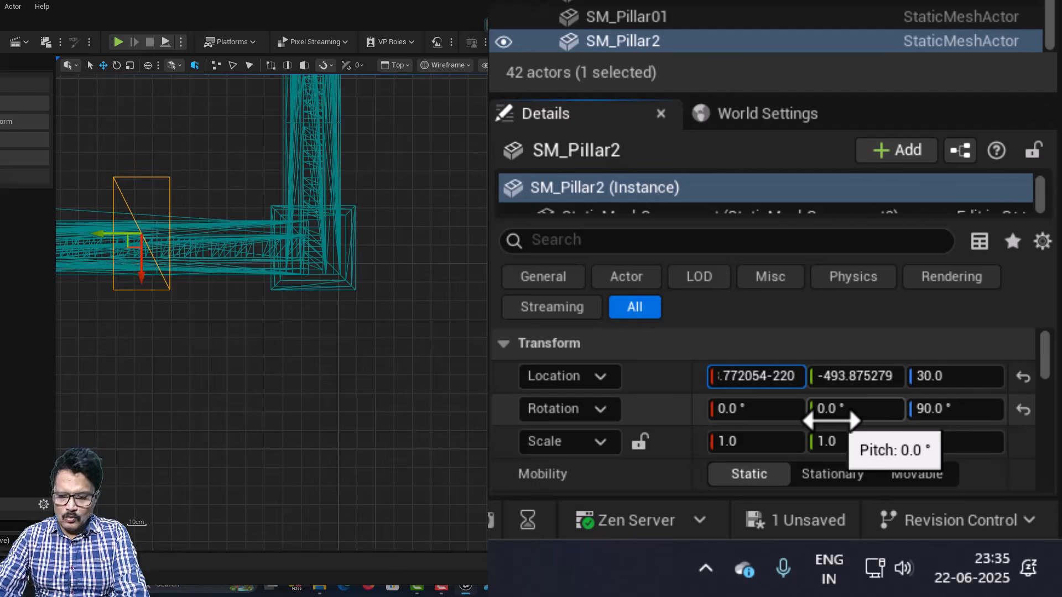
key("Return")
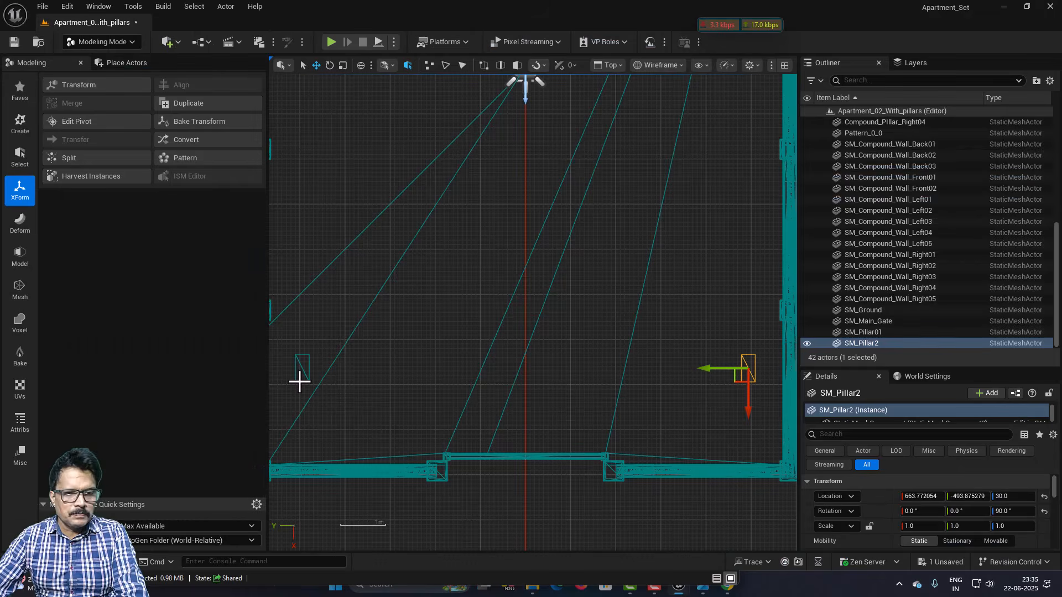
Step: Copy SM_Pillar01's X location, 663.728082, to SM_Pillar2 so the two front pillars line up
left_click(300, 379)
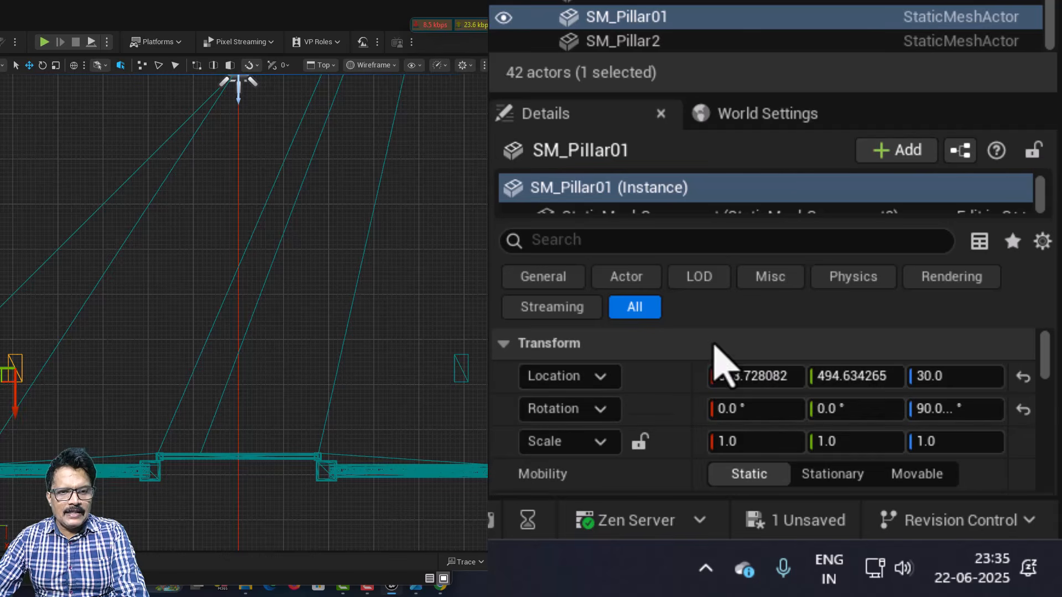
left_click(753, 379)
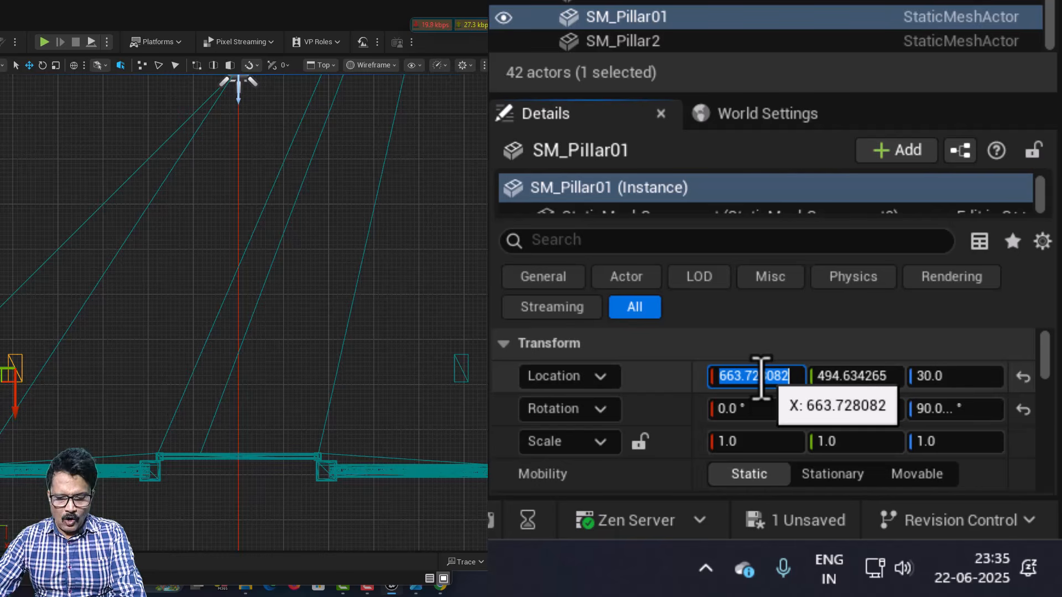
left_click(457, 384)
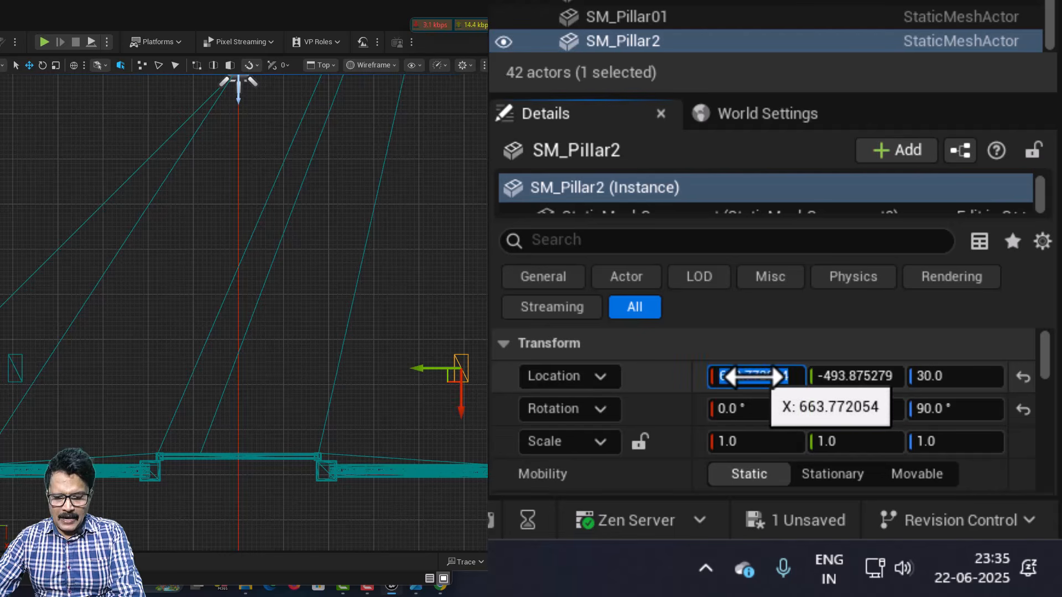
left_click_drag(755, 376, 756, 376)
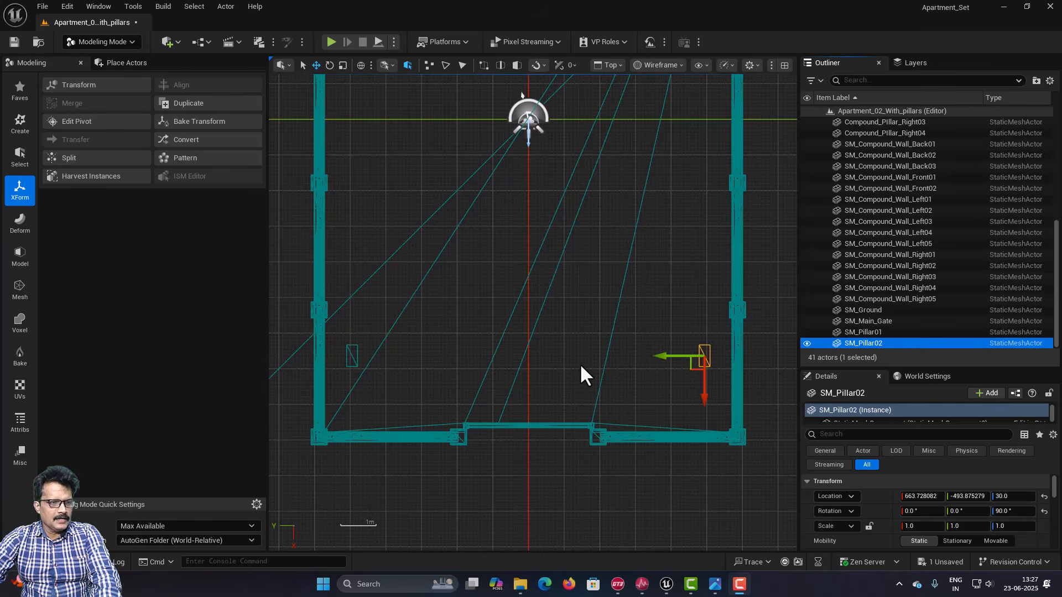
Step: Rename the front-right pillar SM_Pillar02 as SM_Pillar04
left_click(351, 362)
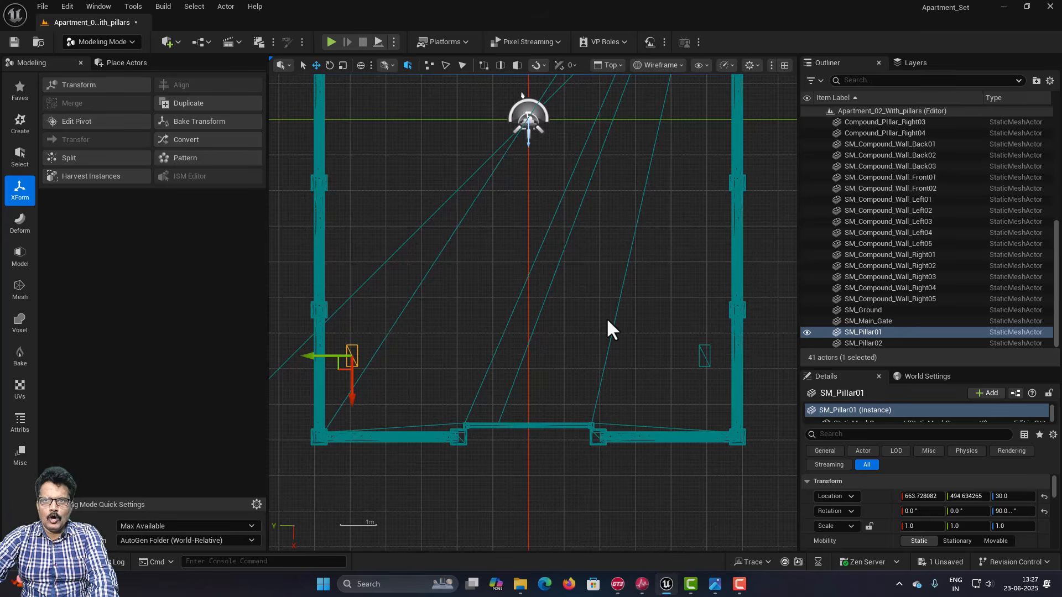
left_click(704, 354)
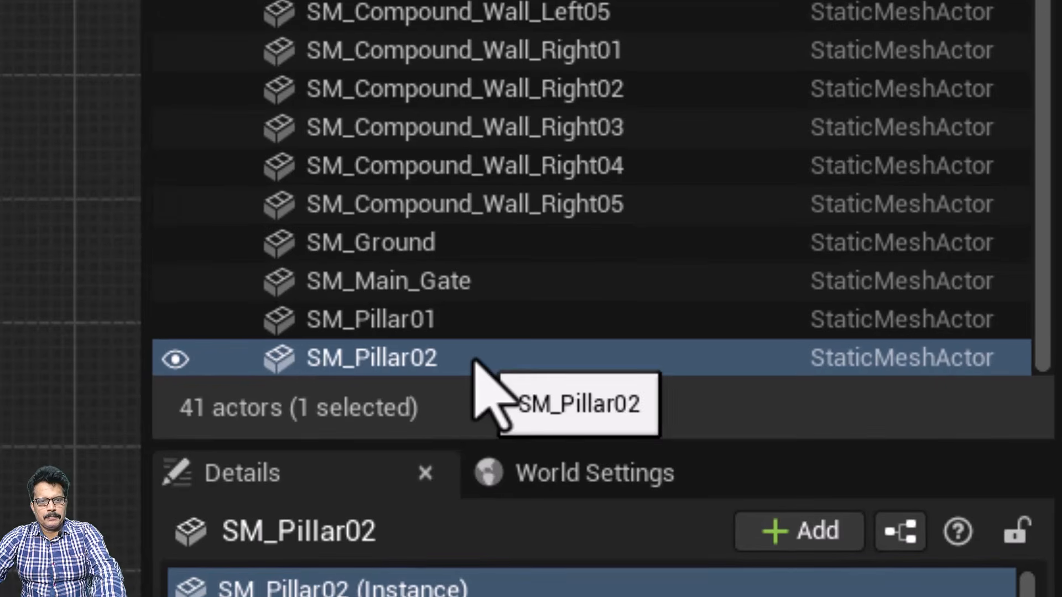
key("F2")
left_click_drag(442, 360, 509, 360)
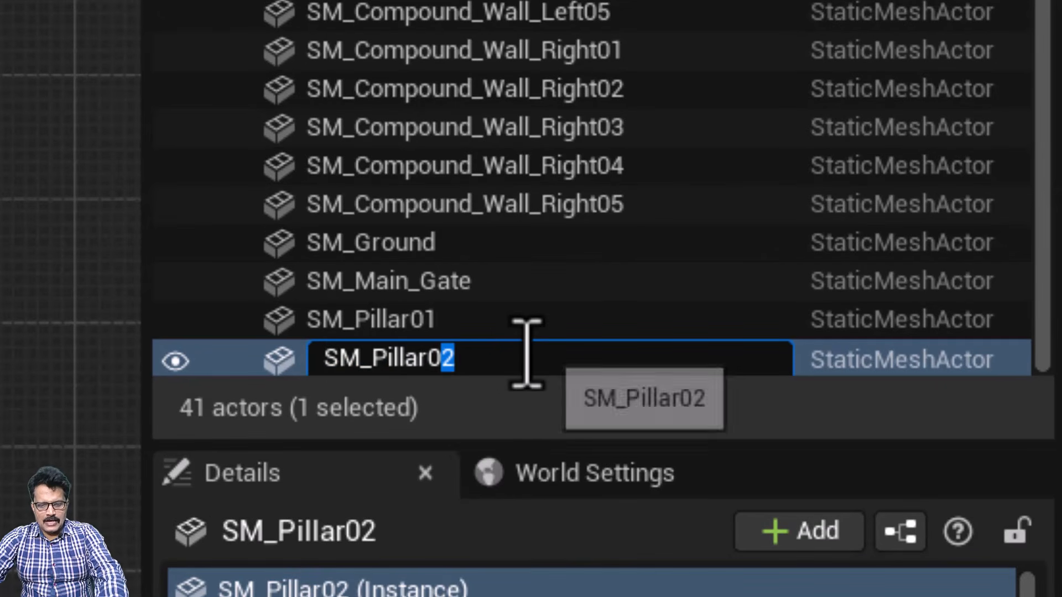
type("4")
key("Return")
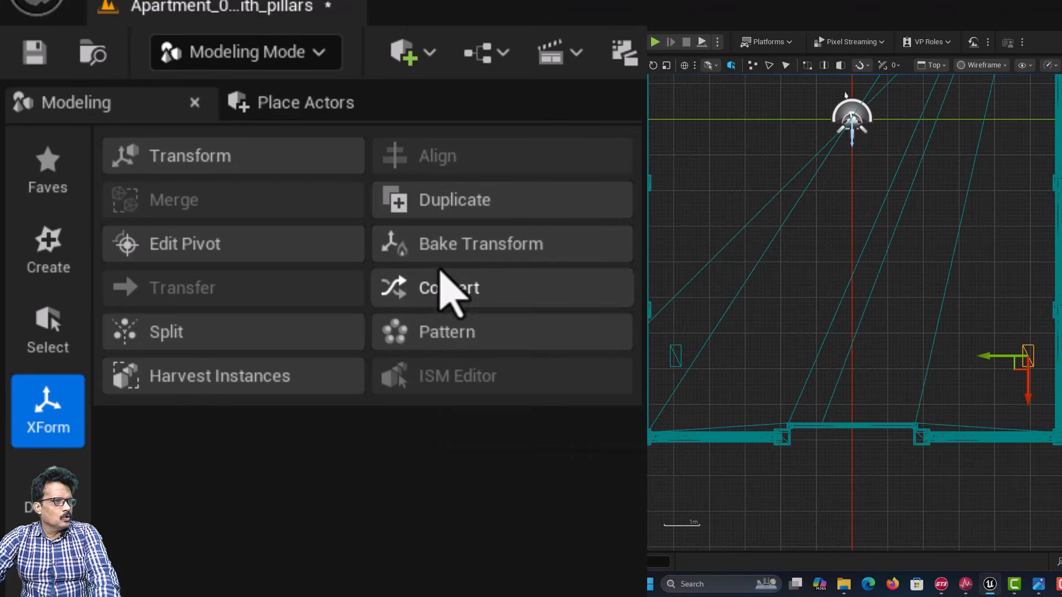
Step: Start a Pattern from SM_Pillar04 as a line along the Y axis, not centered, with a count of 4
left_click(424, 338)
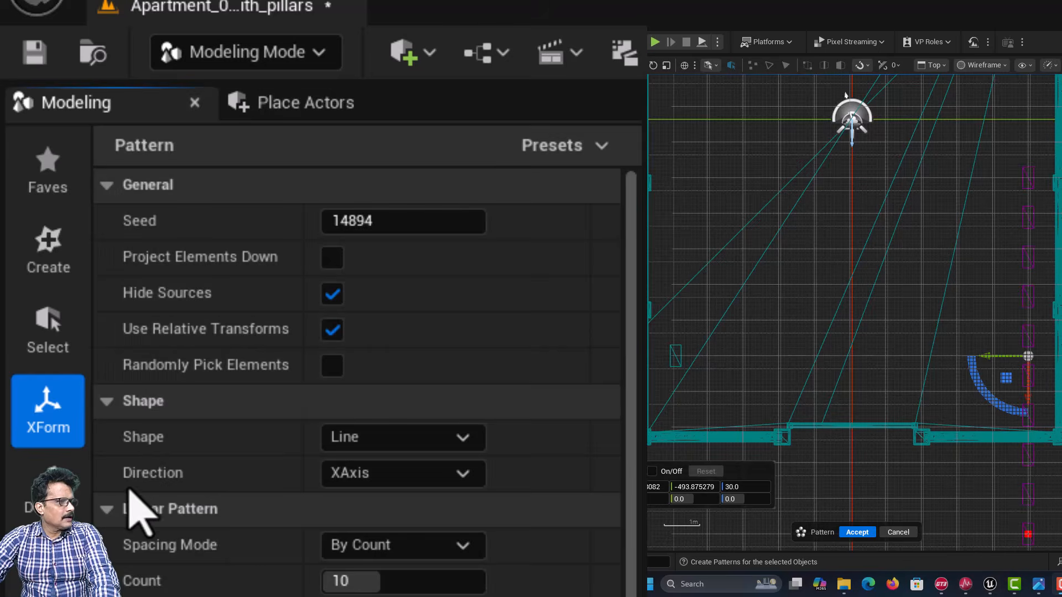
left_click(391, 483)
left_click(397, 528)
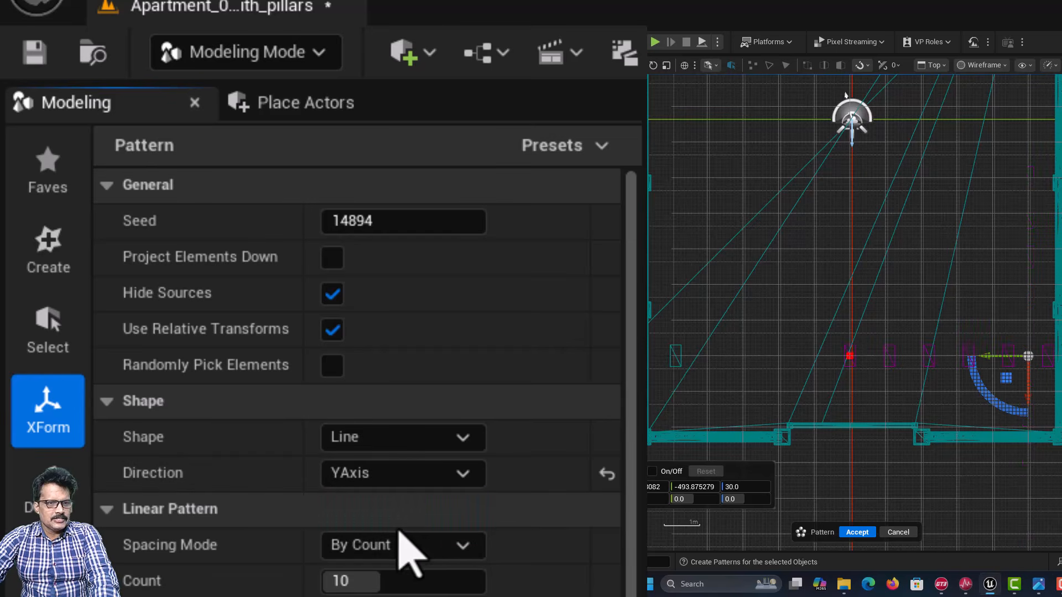
scroll(249, 320, "down", 5)
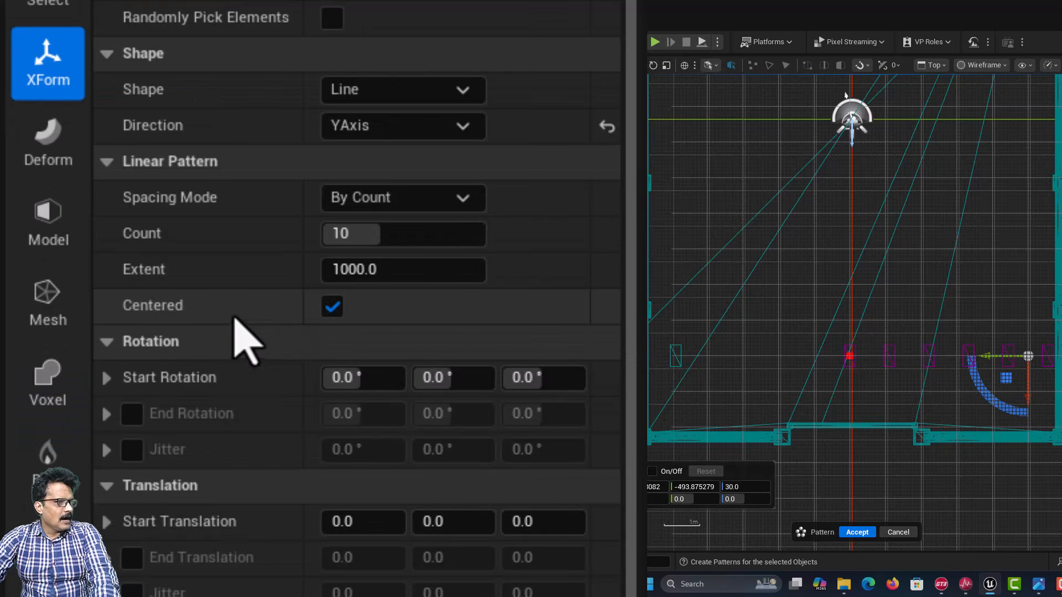
left_click(332, 307)
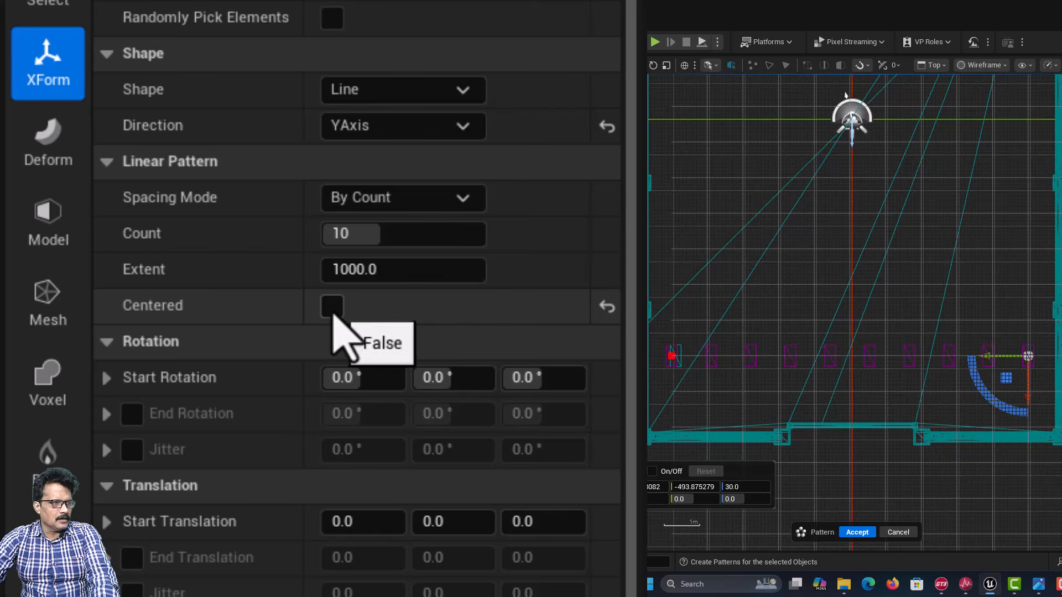
left_click(350, 244)
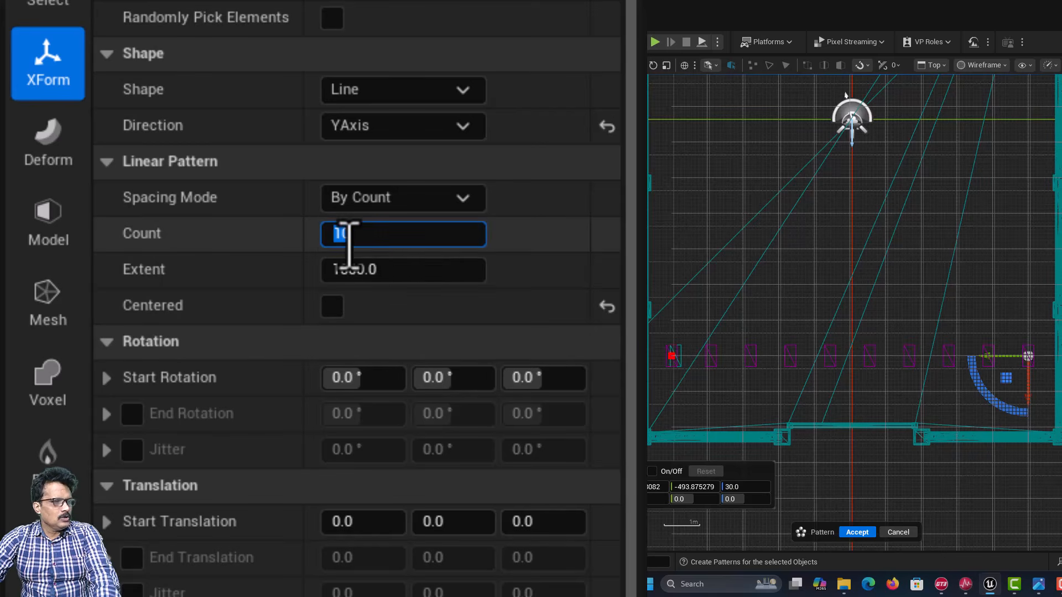
key("Return")
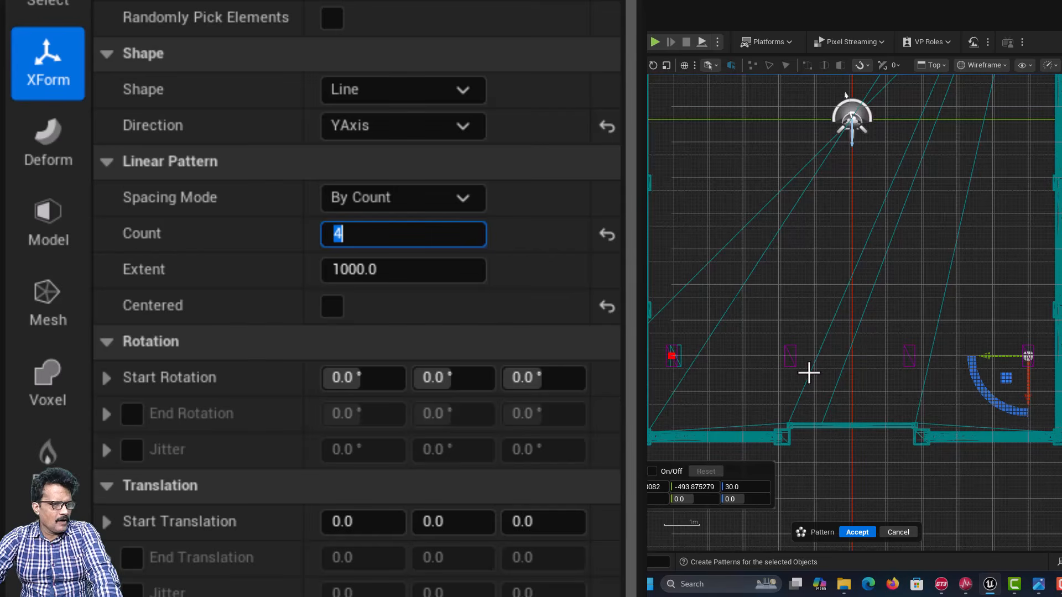
Step: Adjust the pattern's extent to 988.511454 so its last copy coincides with SM_Pillar01
scroll(677, 381, "up", 2)
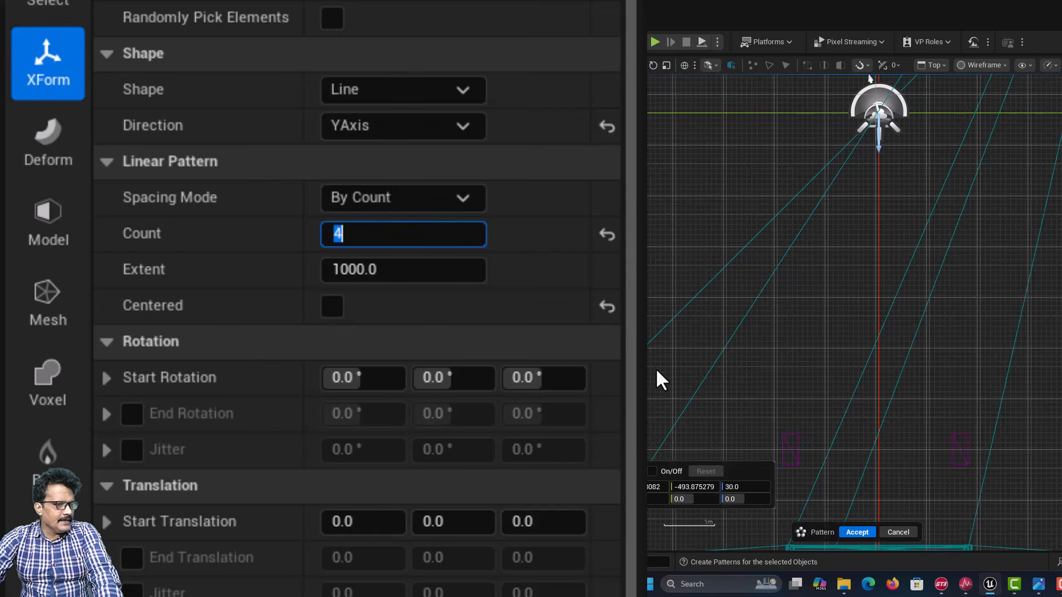
right_click_drag(657, 370, 752, 241)
scroll(751, 242, "up", 4)
right_click_drag(703, 296, 873, 211)
scroll(872, 211, "up", 3)
right_click_drag(737, 242, 763, 232)
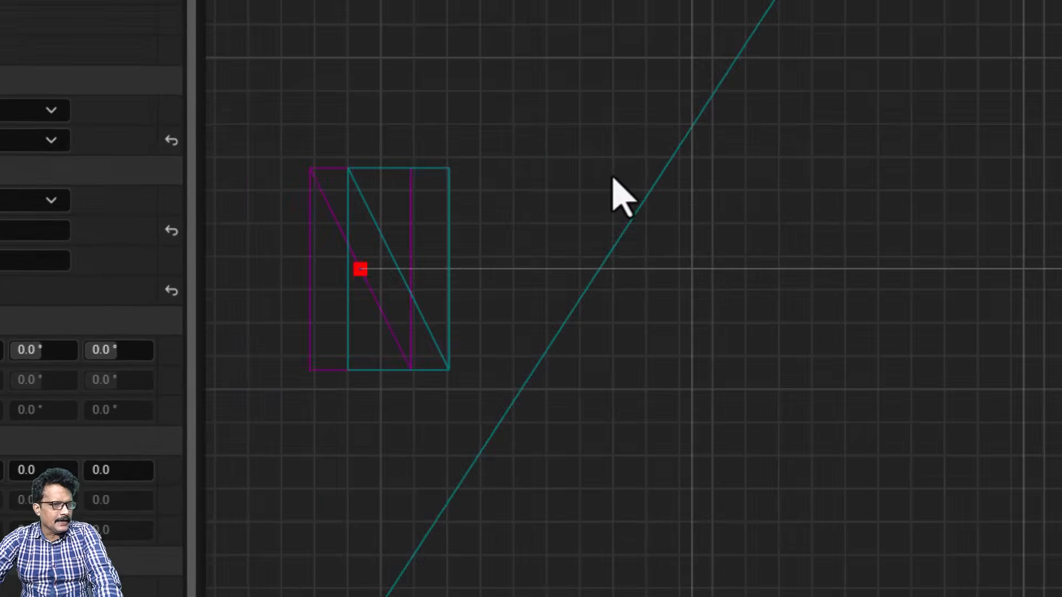
scroll(612, 178, "up", 2)
right_click_drag(426, 175, 839, 203)
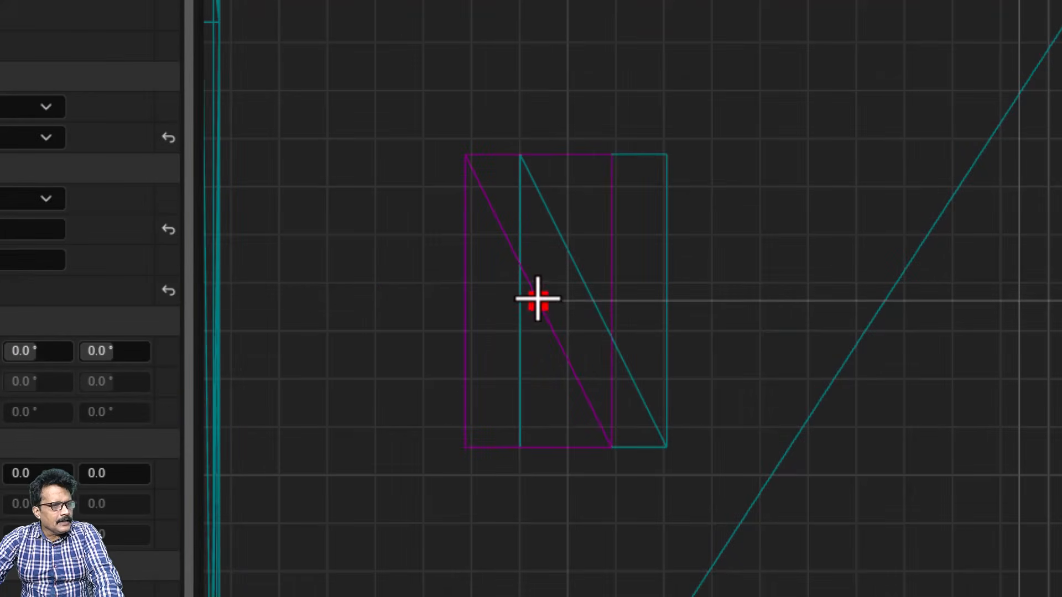
left_click_drag(538, 298, 595, 299)
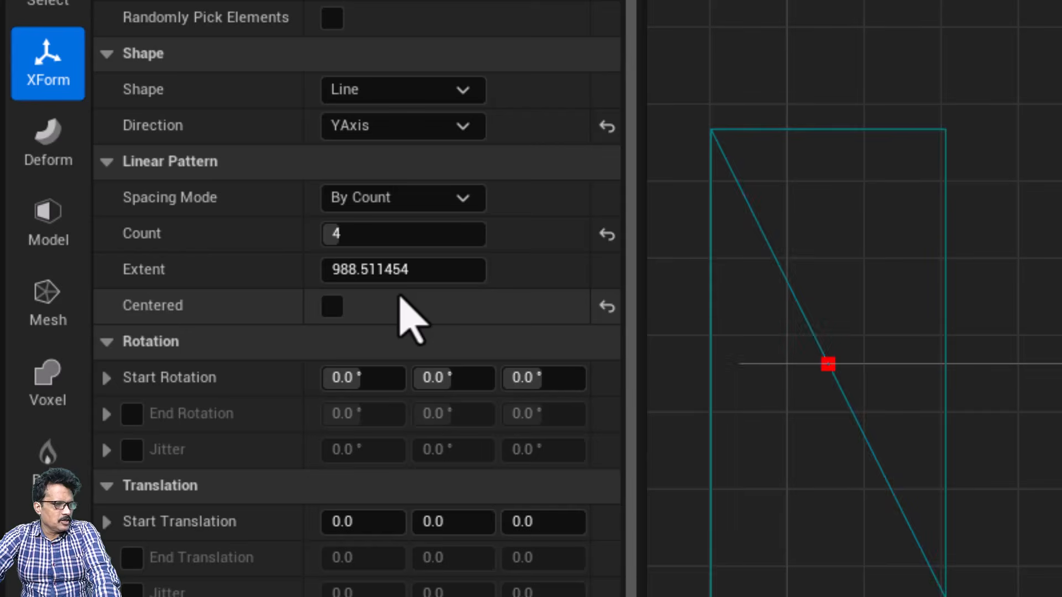
Step: Keep Separate Actors enabled in the pattern output and accept the pattern
scroll(399, 297, "down", 5)
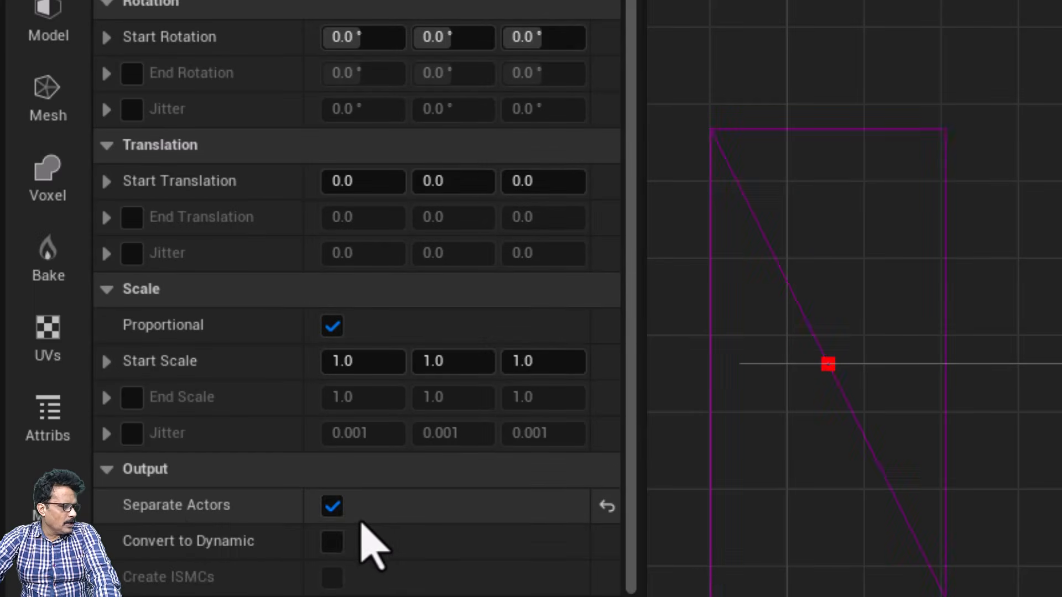
left_click(332, 507)
left_click(332, 508)
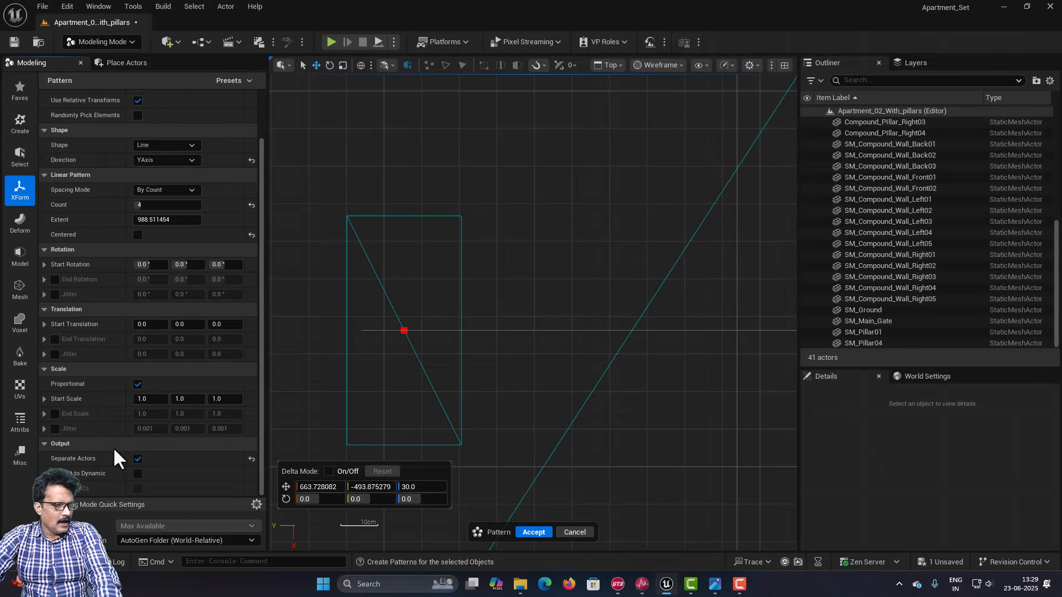
left_click(533, 532)
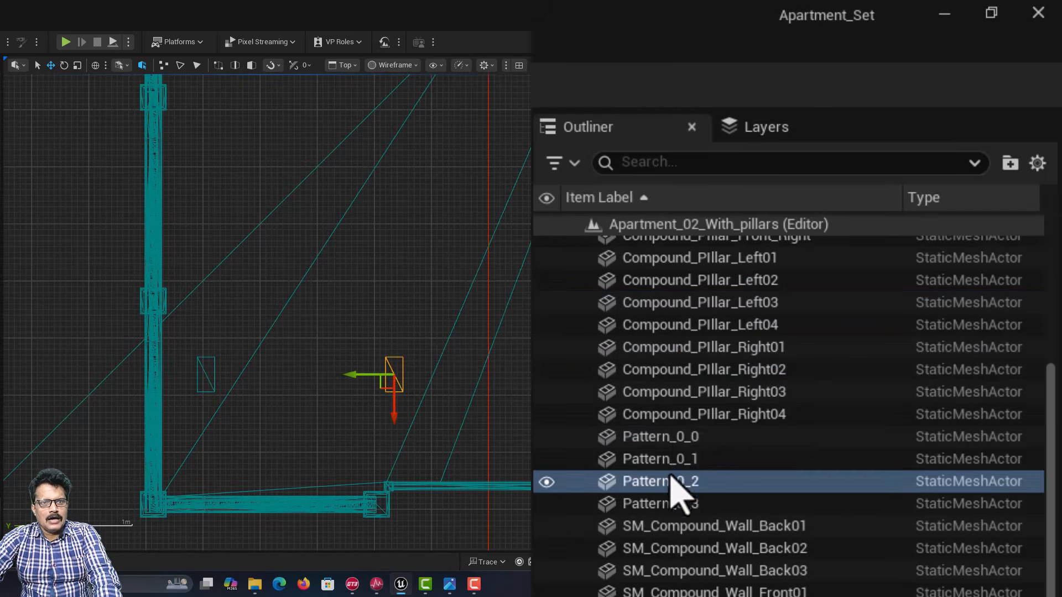
Step: Delete the duplicate pattern copies Pattern_0_0 and Pattern_0_3 that overlap the two outer front pillars
left_click(676, 440)
right_click_drag(455, 330, 68, 319)
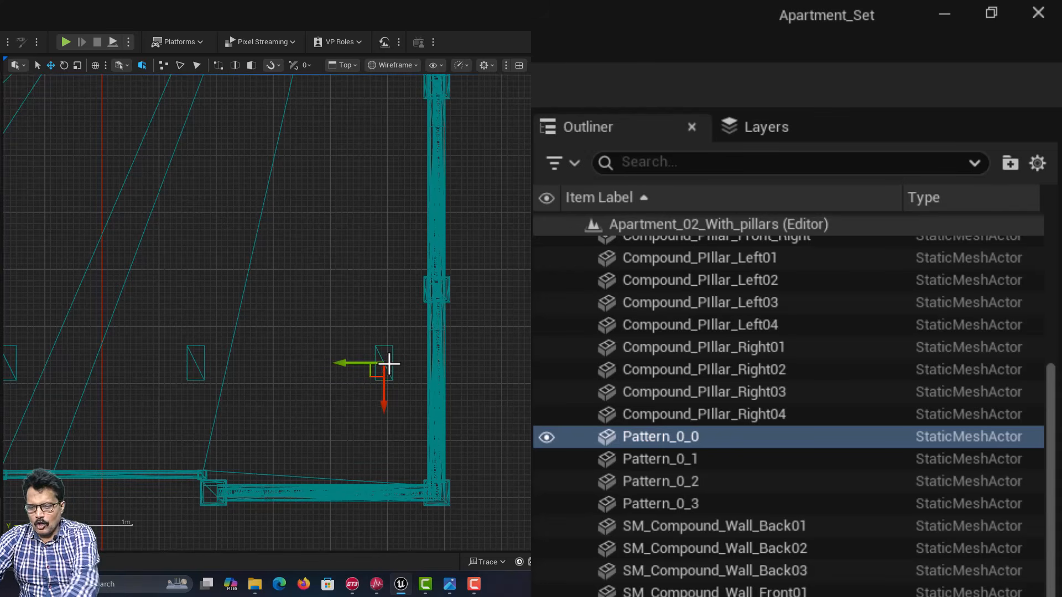
key("Delete")
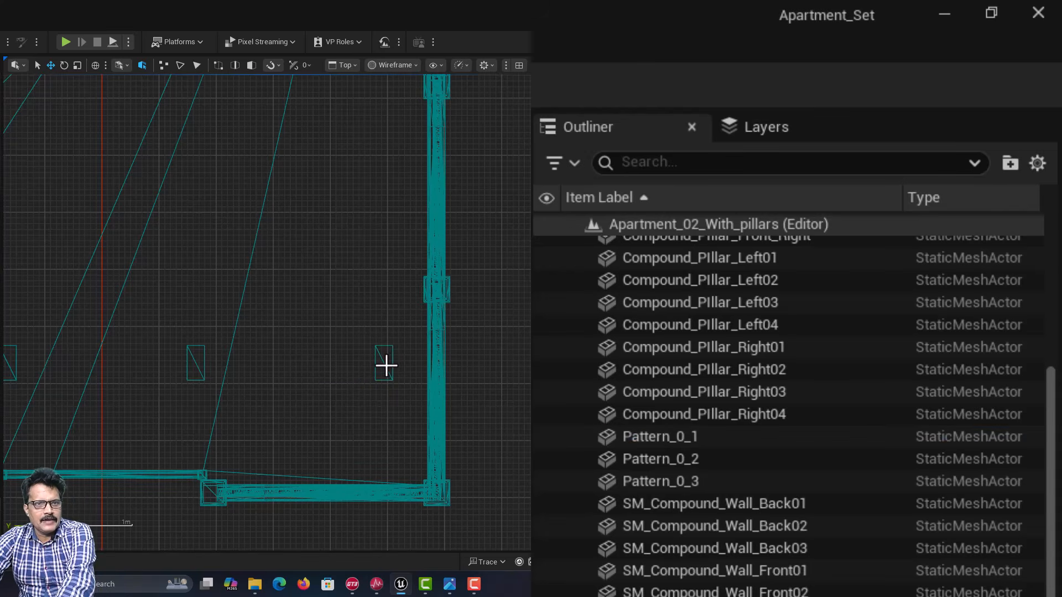
left_click(731, 485)
key("f")
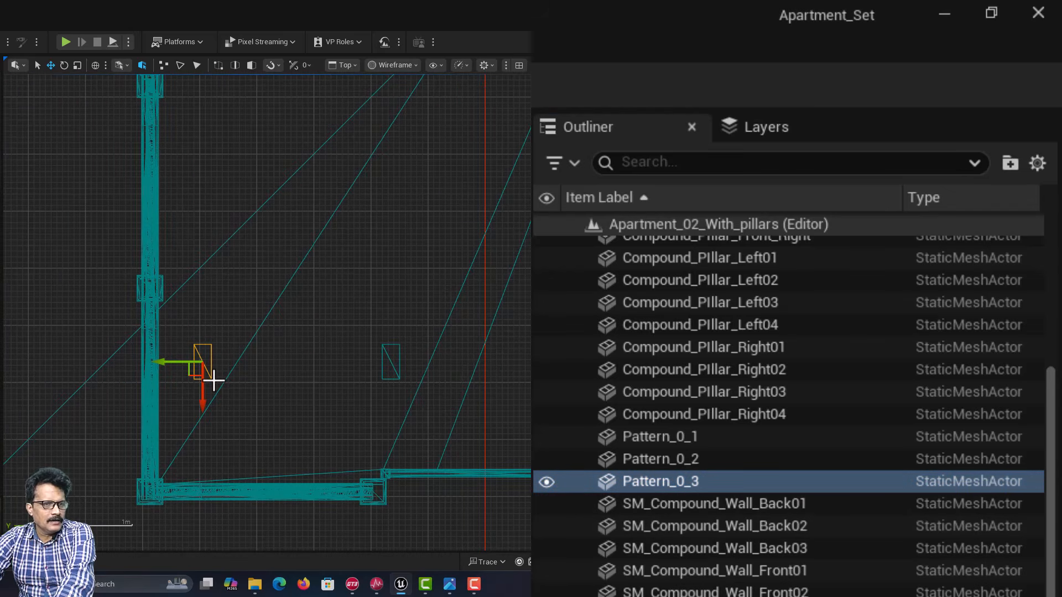
key("Delete")
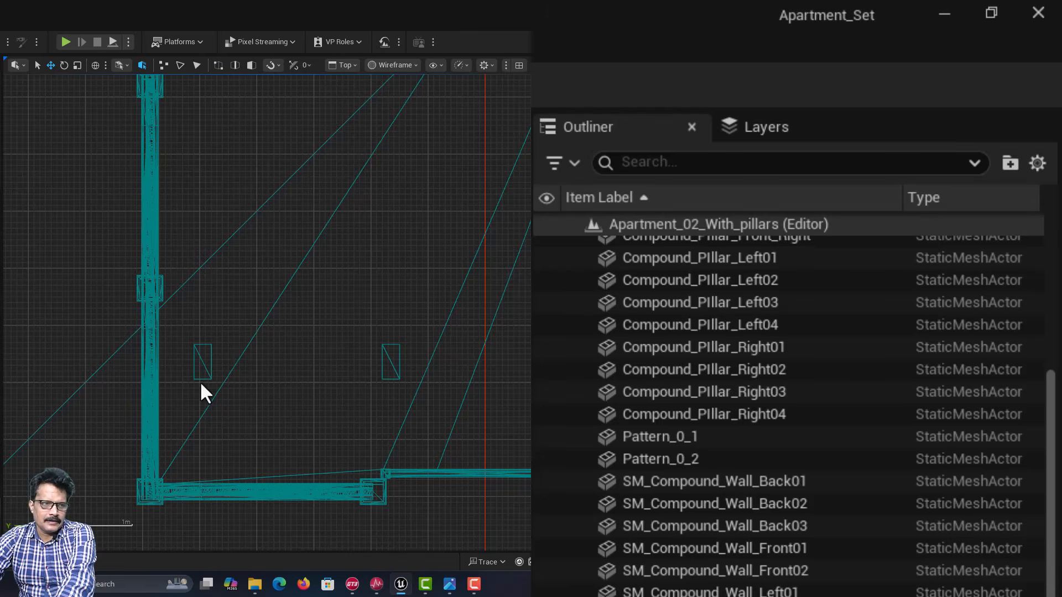
Step: Rename the inner-left pattern copy Pattern_0_2 as SM_Pillar02
left_click(212, 369)
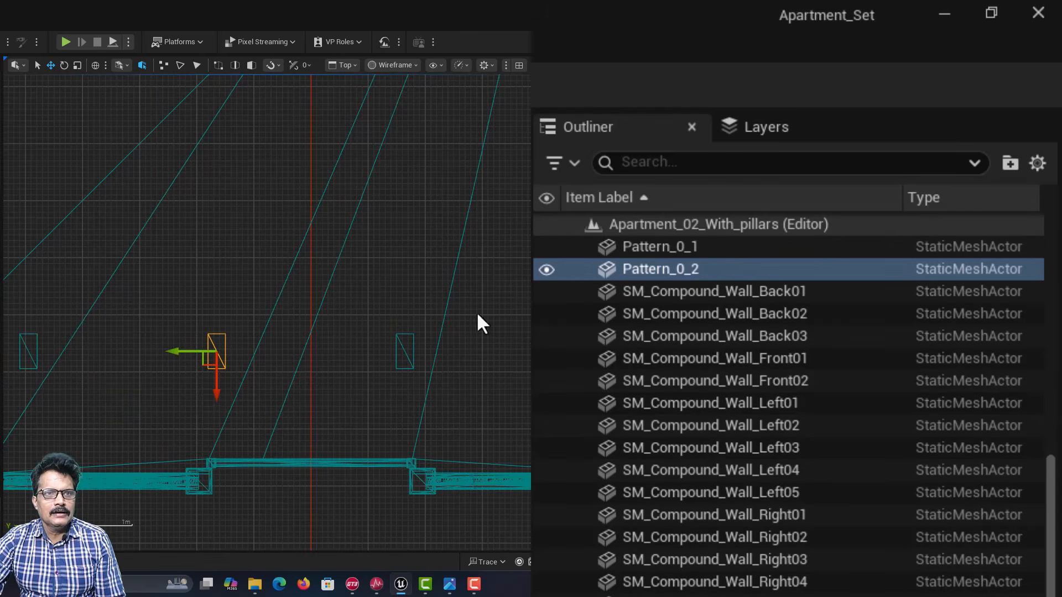
key("F2")
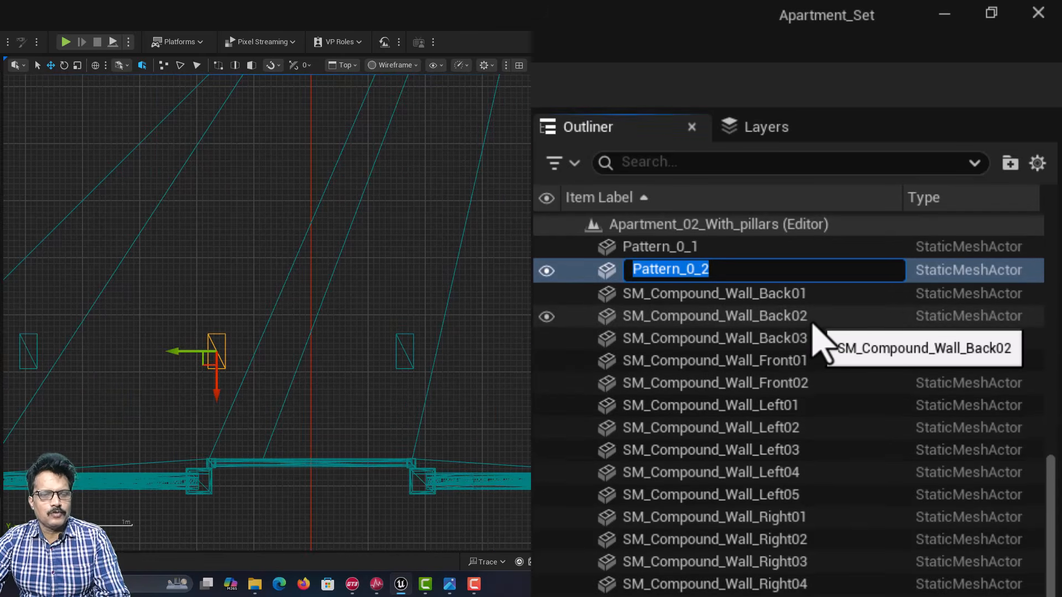
type("SM_Pillar02")
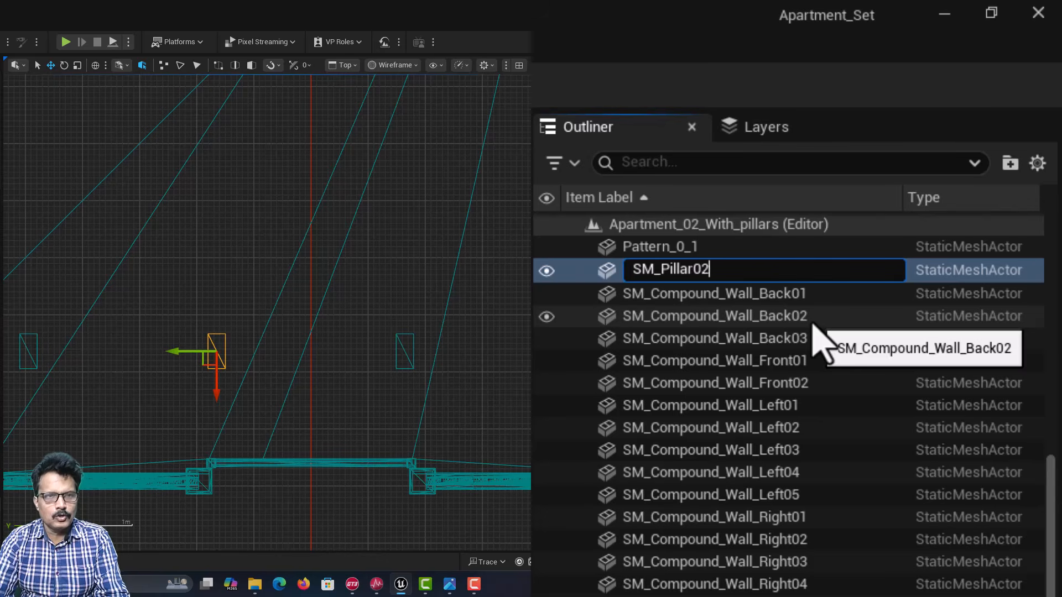
key("Return")
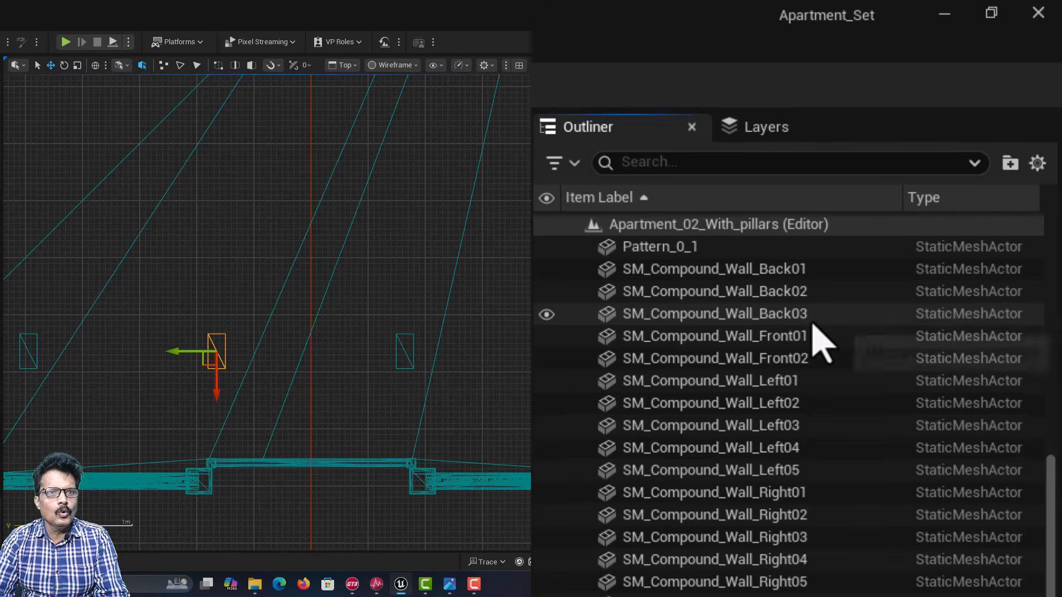
Step: Rename the inner-right pattern copy Pattern_0_1 as SM_Pillar03
left_click(400, 371)
key("F2")
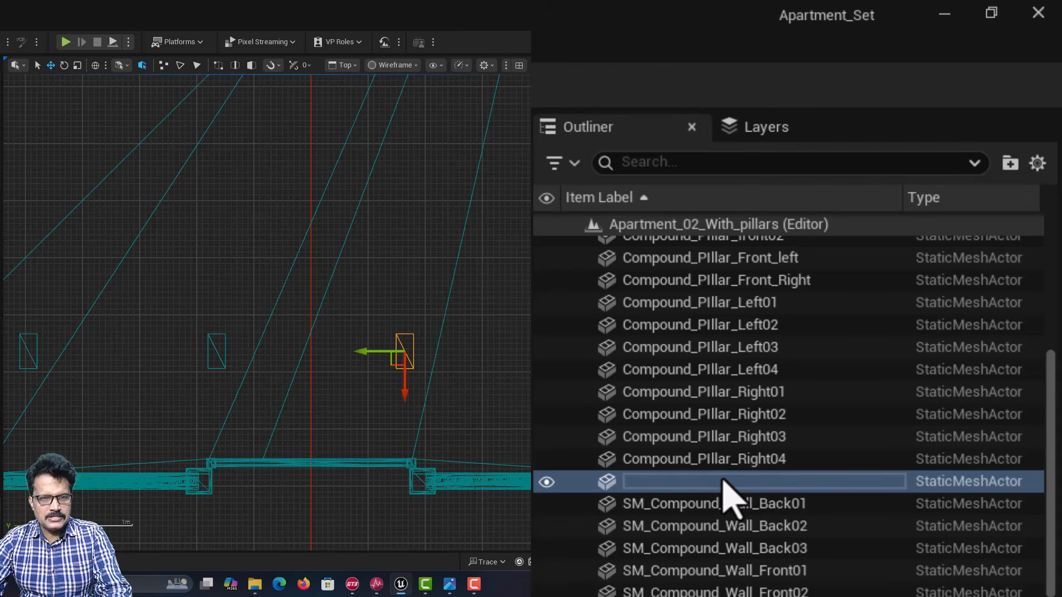
type("SM_Pillar03")
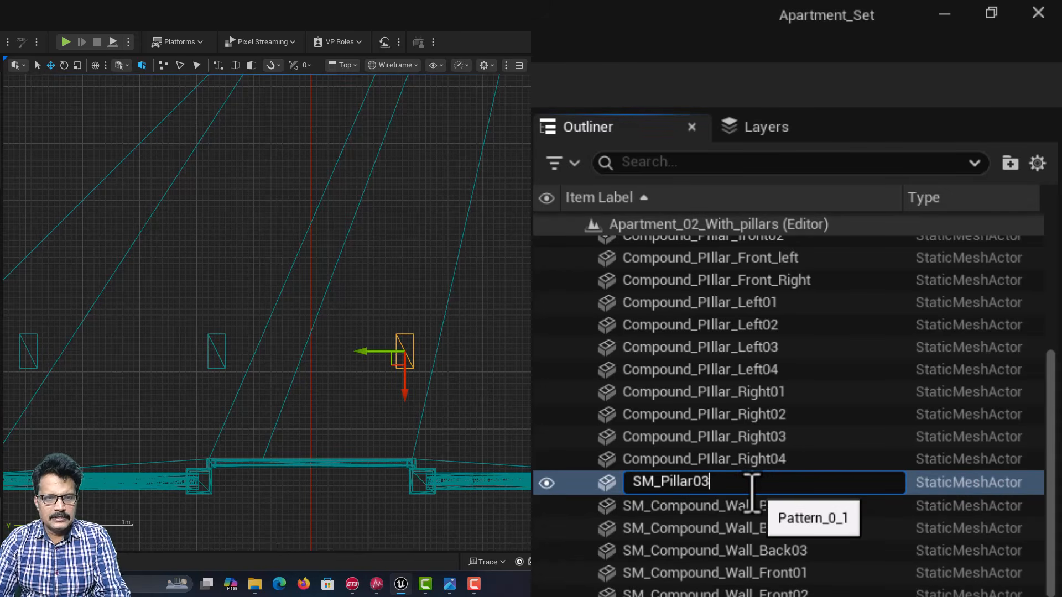
key("Return")
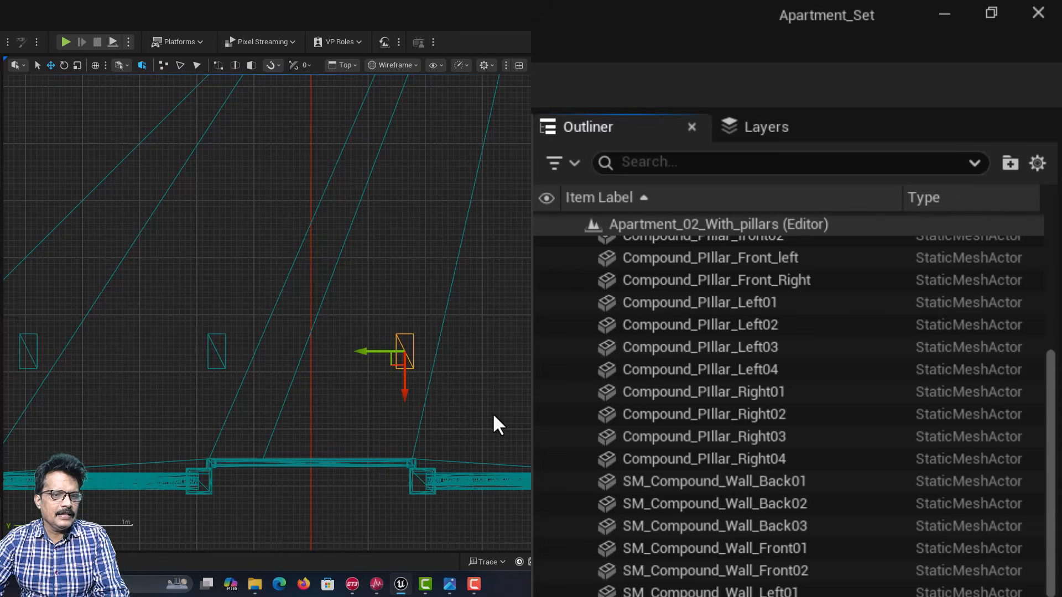
Step: Check the pillar orientation in the floor plan image and set SM_Pillar02's Z rotation to 0°
right_click_drag(498, 426, 229, 420)
left_click(329, 376)
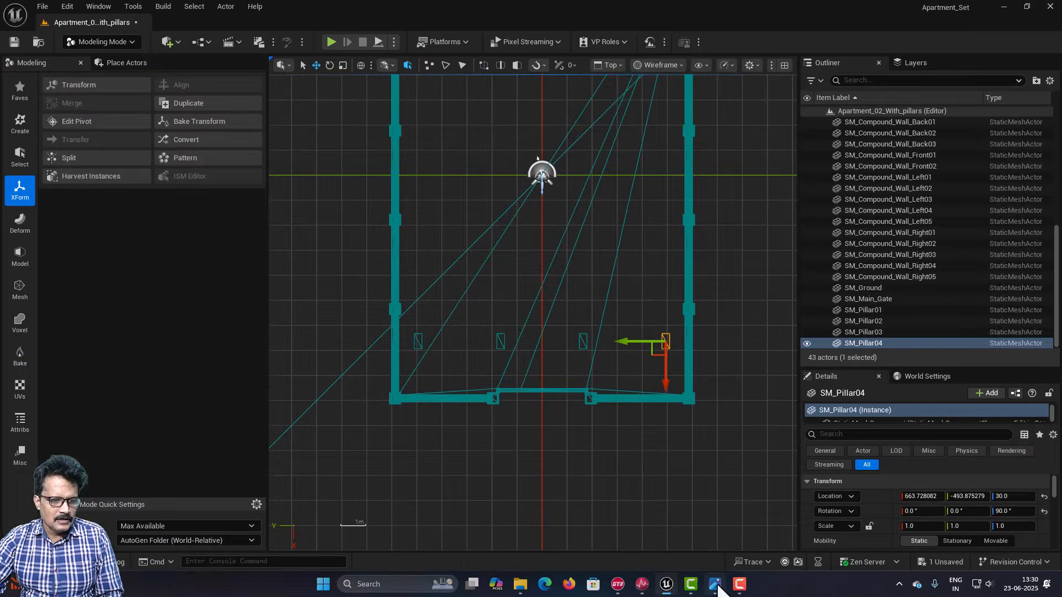
left_click(449, 584)
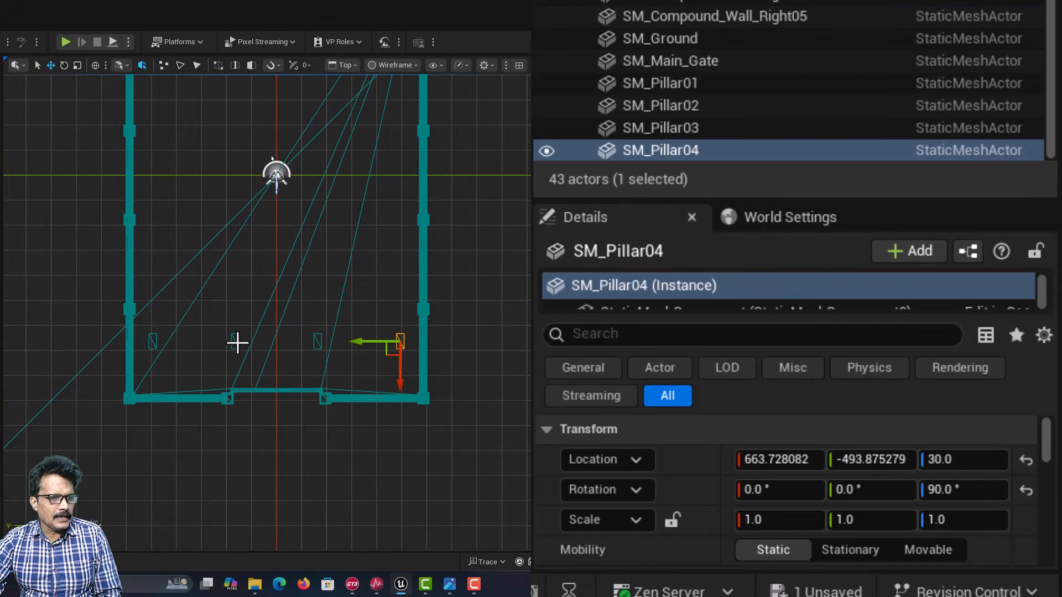
left_click(237, 343)
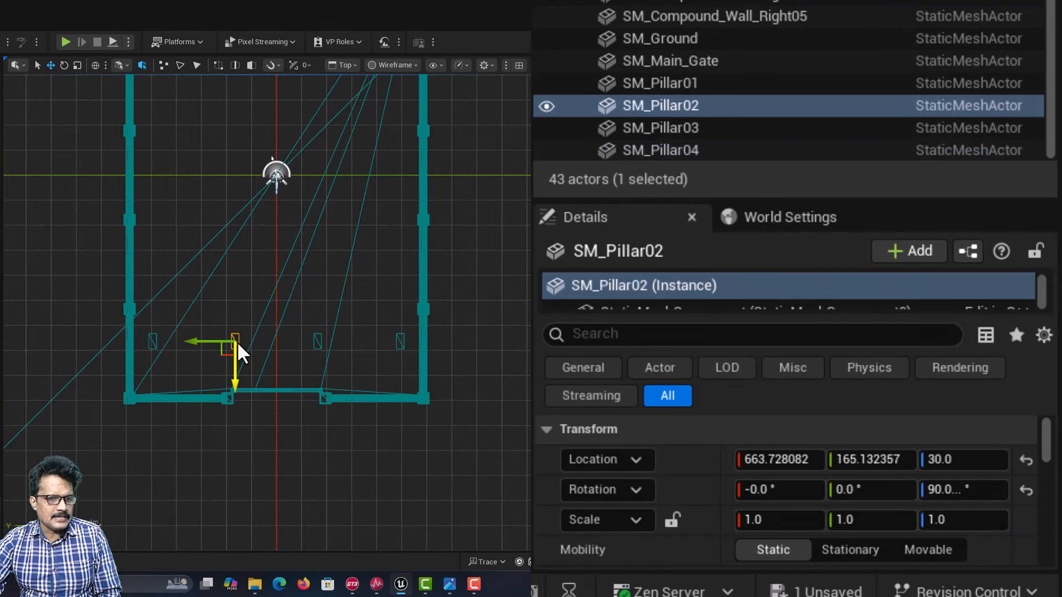
left_click(939, 497)
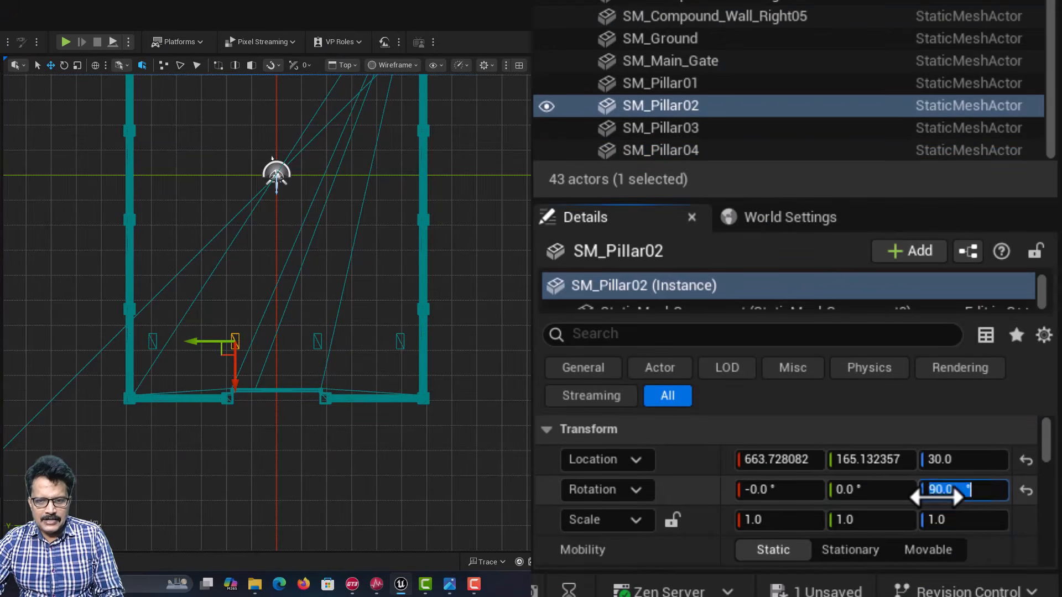
type("0")
key("Return")
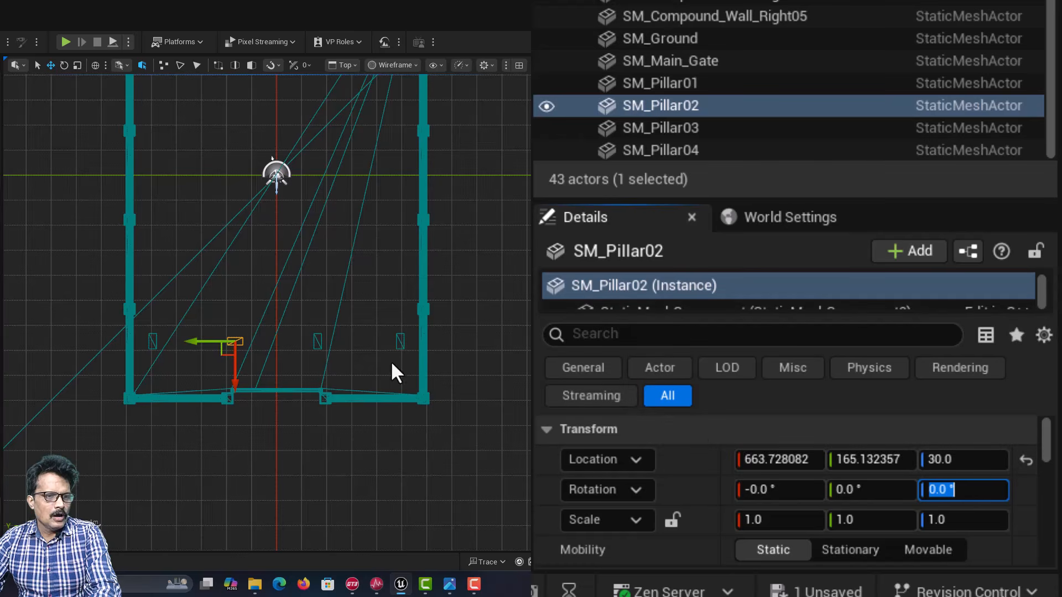
Step: Set the Z rotation of the outer-right front pillar, SM_Pillar04, to 0°
left_click(398, 344)
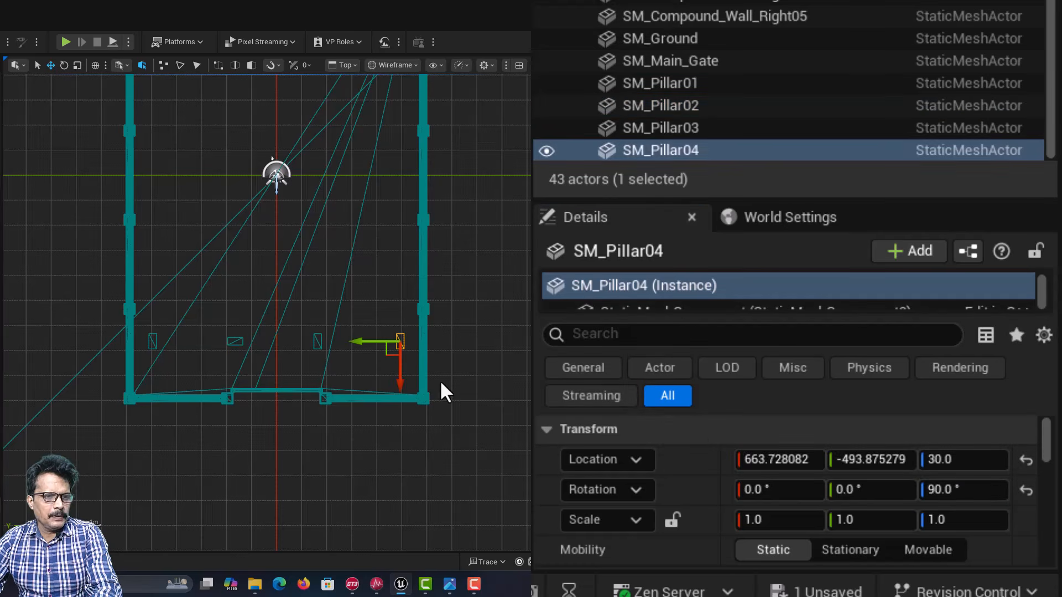
left_click(953, 490)
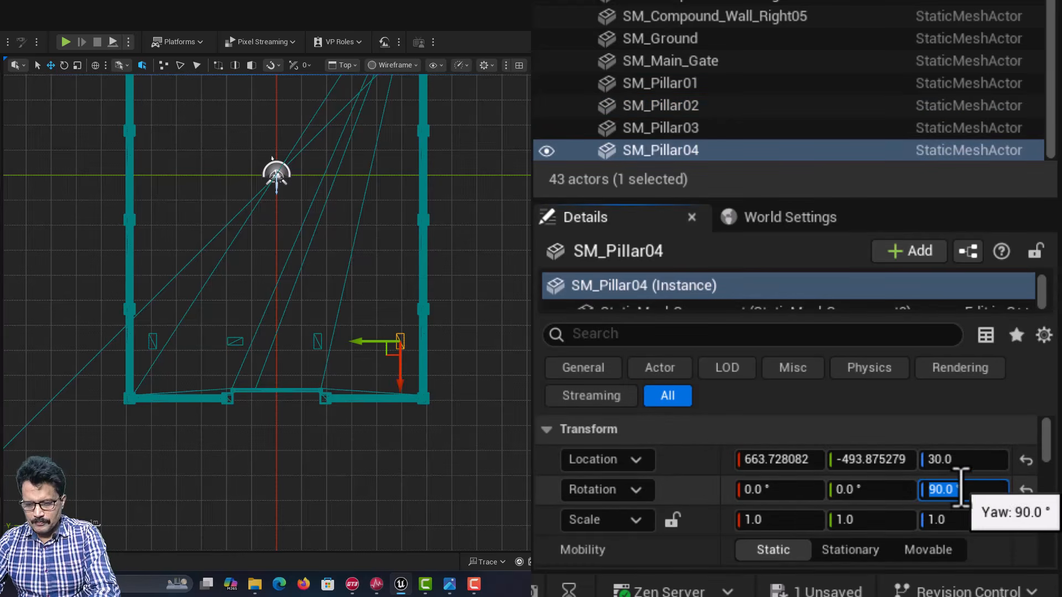
type("0")
key("Return")
Step: Align the four front-row pillars on the X axis only to the first selected, SM_Pillar01, using bounding boxes and the Back box position
scroll(612, 455, "up", 3)
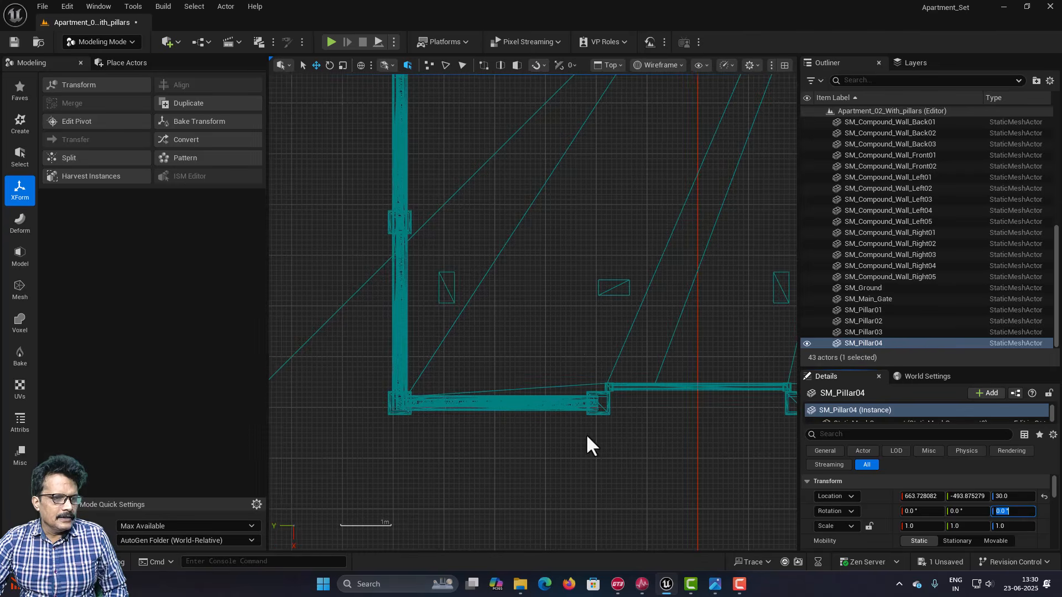
right_click_drag(578, 351, 420, 375)
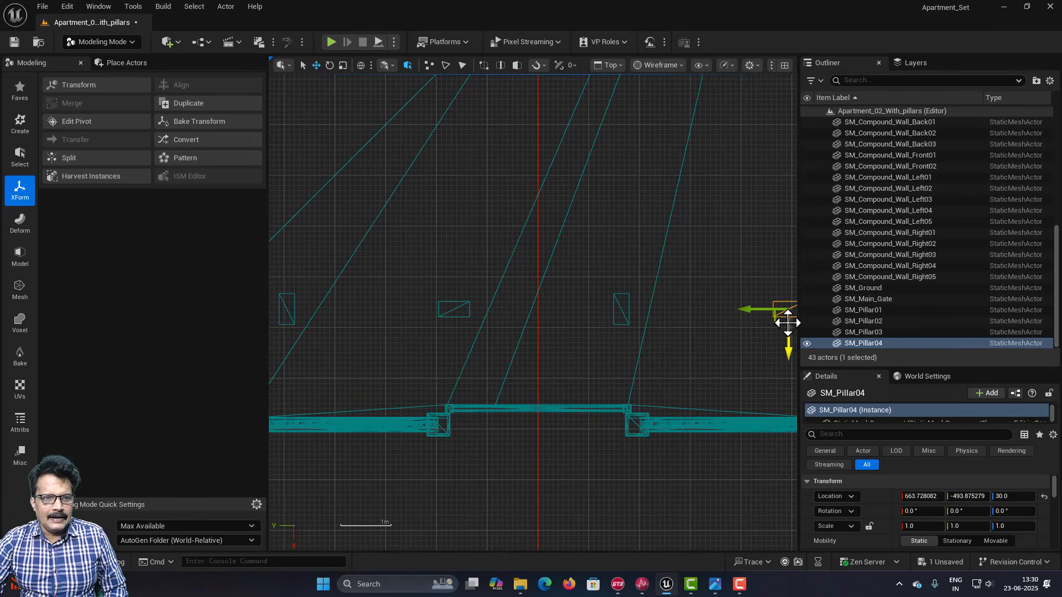
scroll(323, 337, "down", 1)
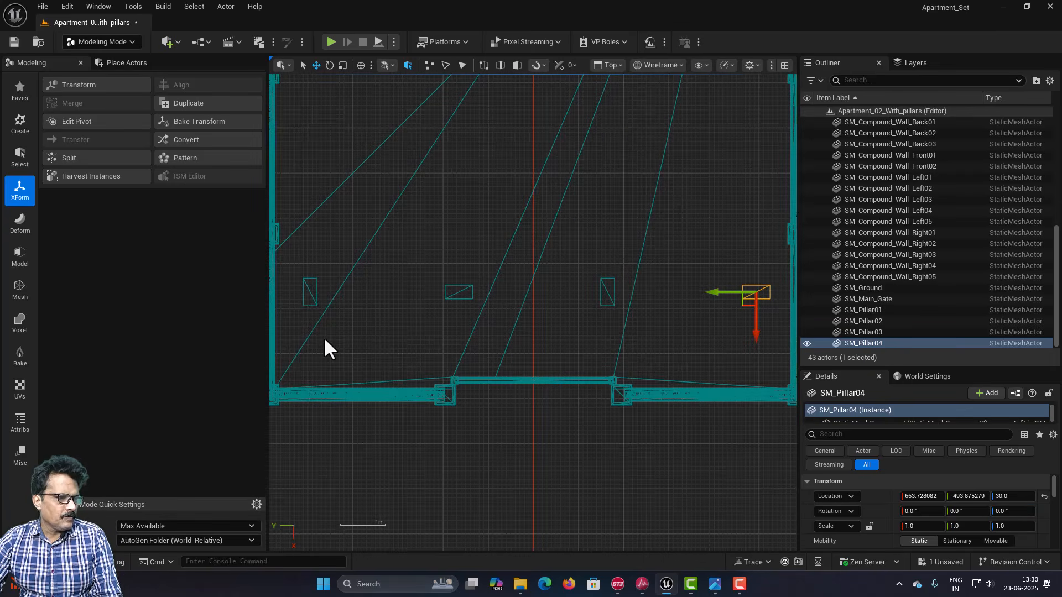
left_click(309, 307)
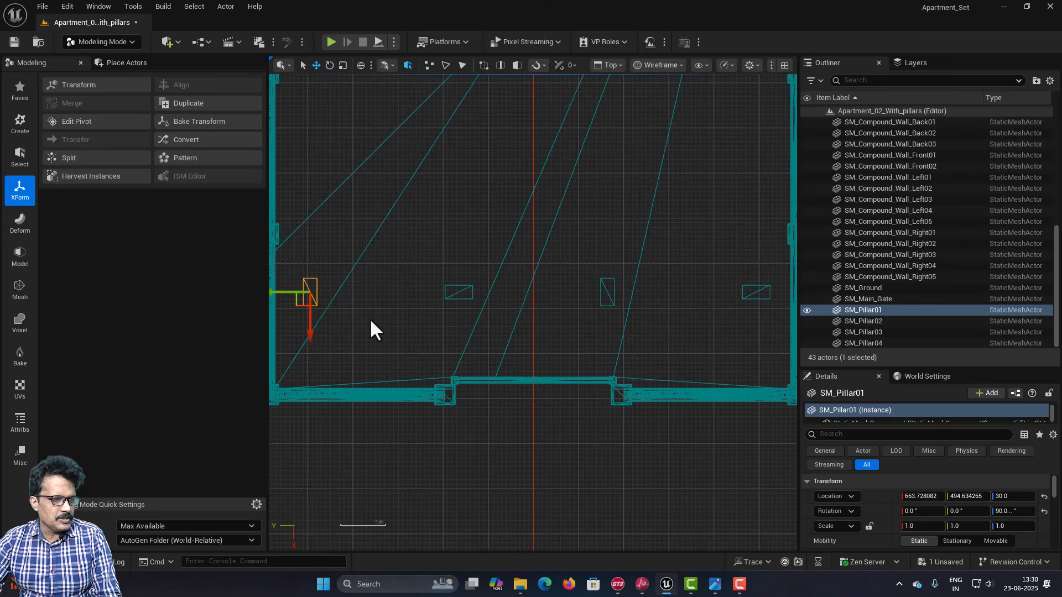
left_click(454, 300, "ctrl")
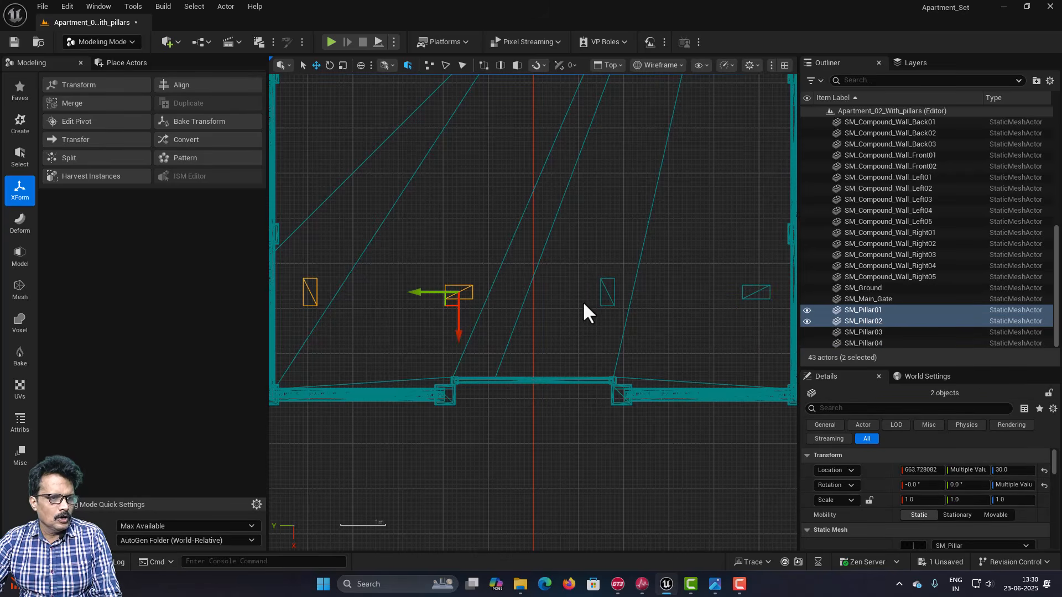
left_click(604, 296, "ctrl")
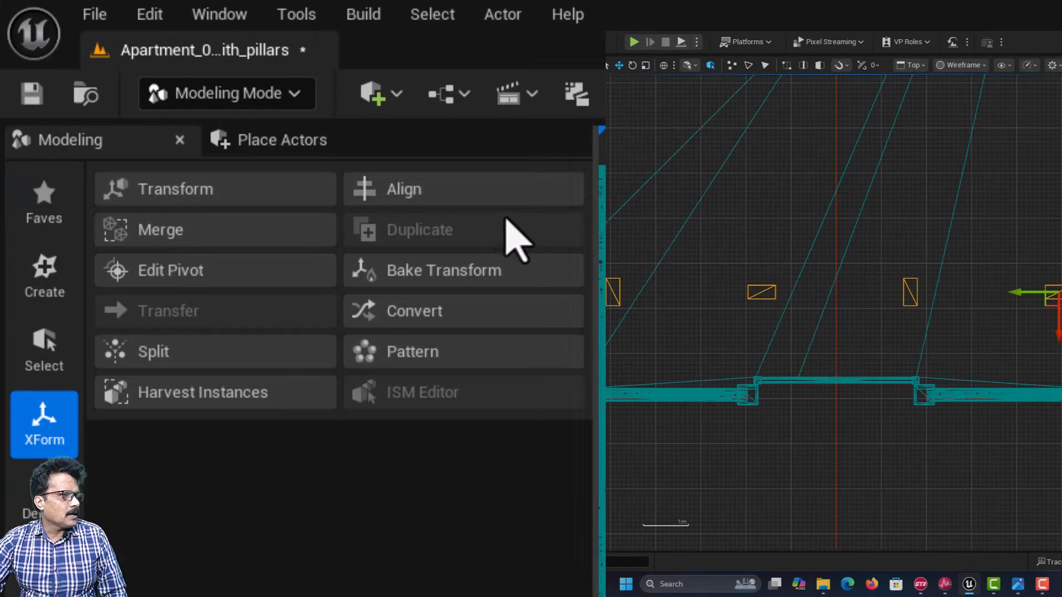
left_click(220, 86)
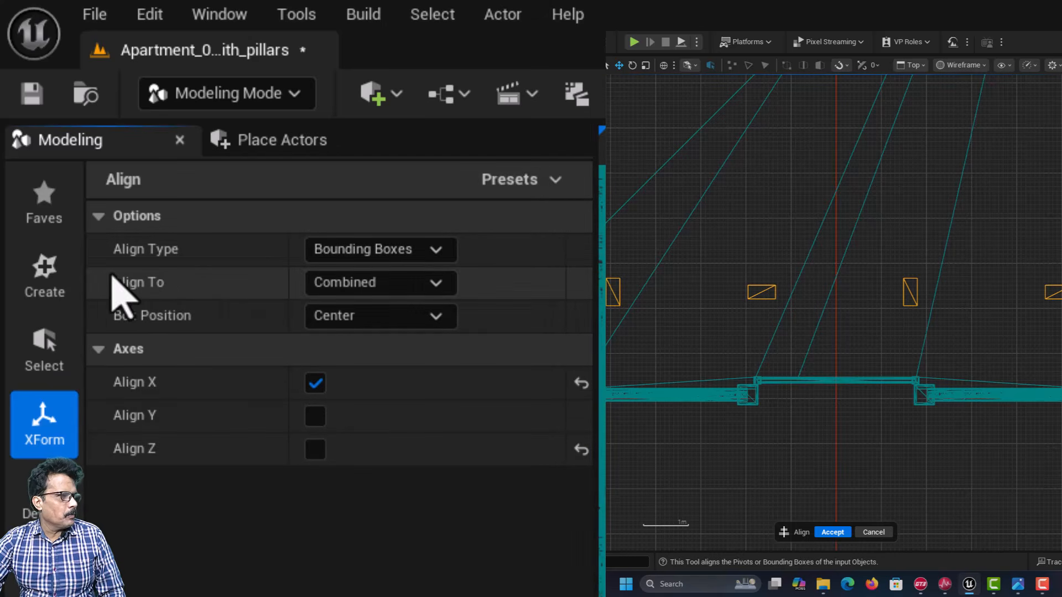
left_click(344, 282)
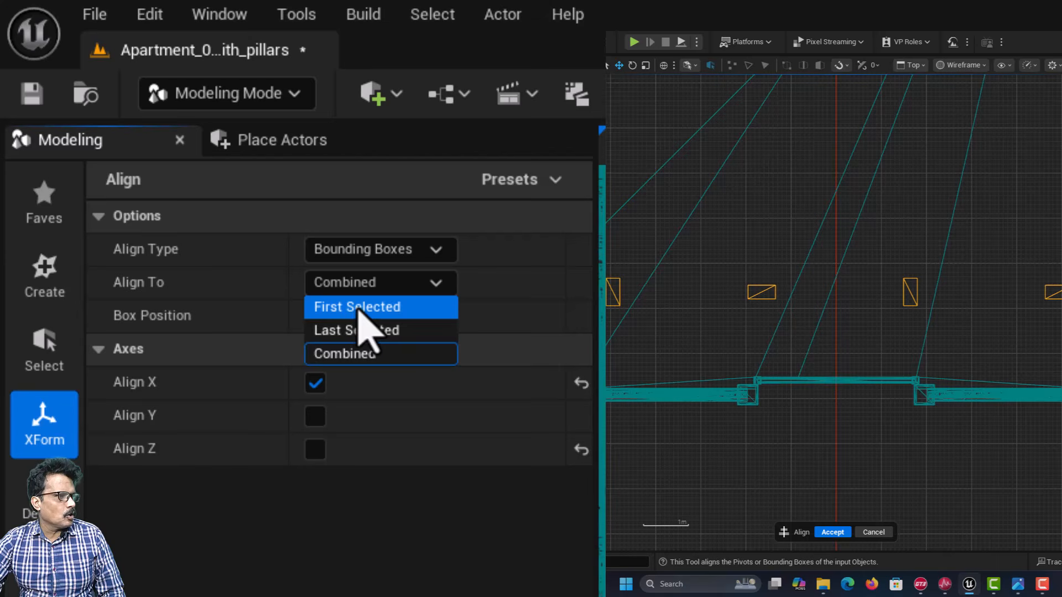
left_click(362, 308)
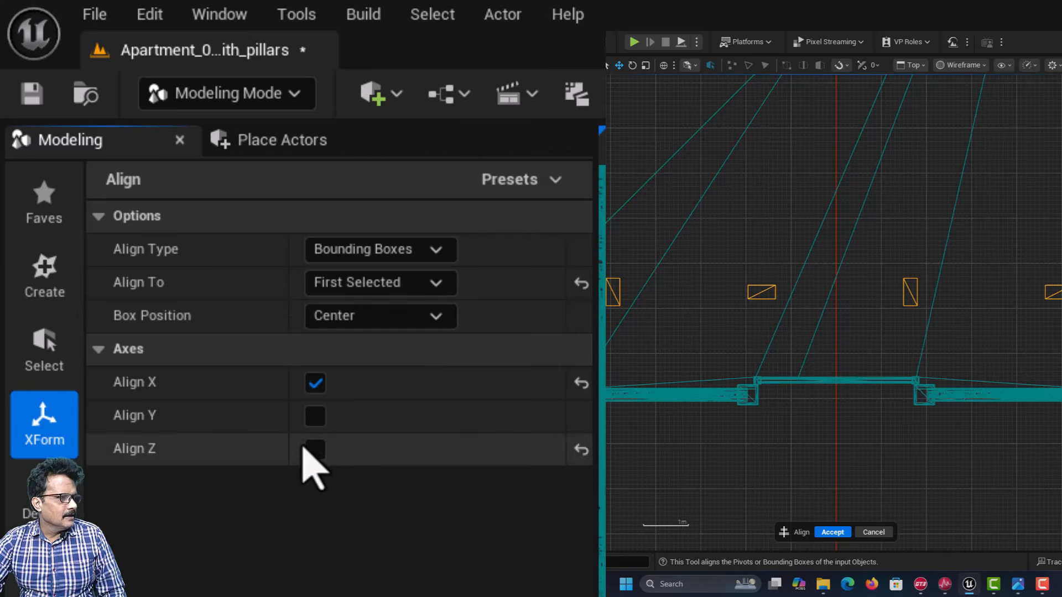
left_click(316, 384)
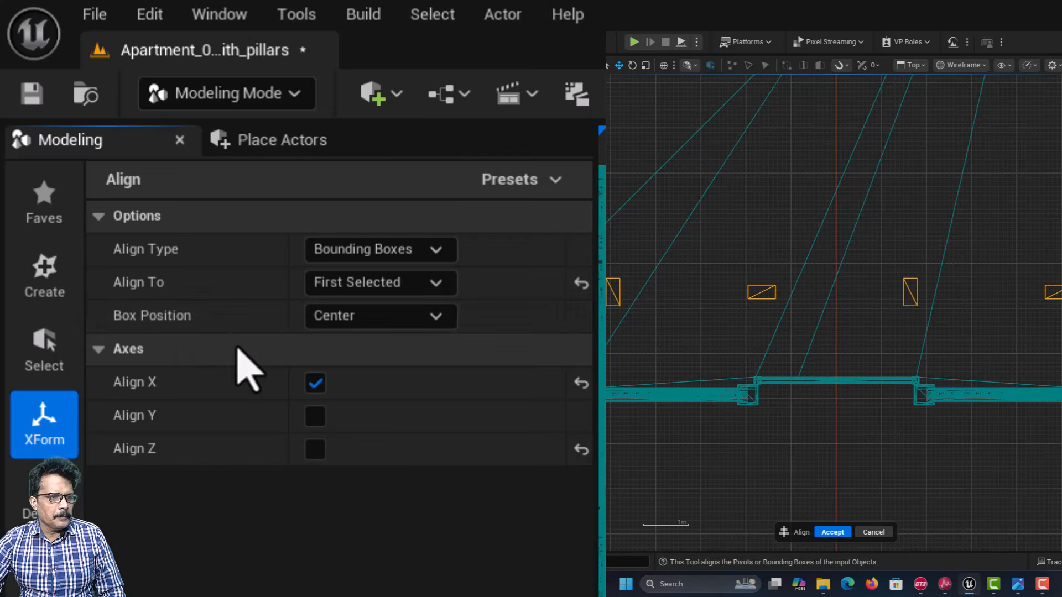
left_click(336, 320)
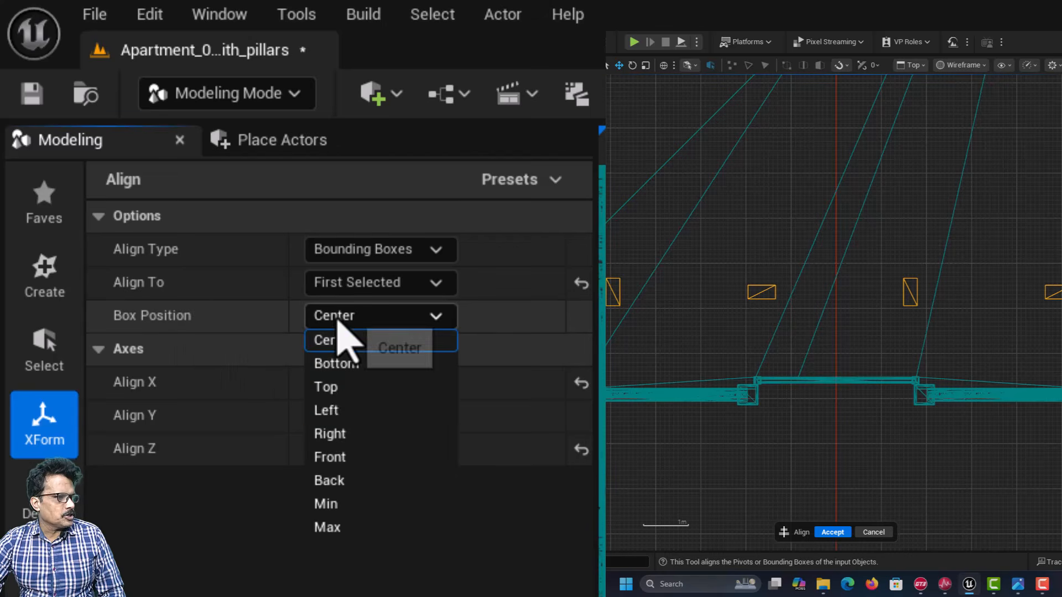
left_click(345, 480)
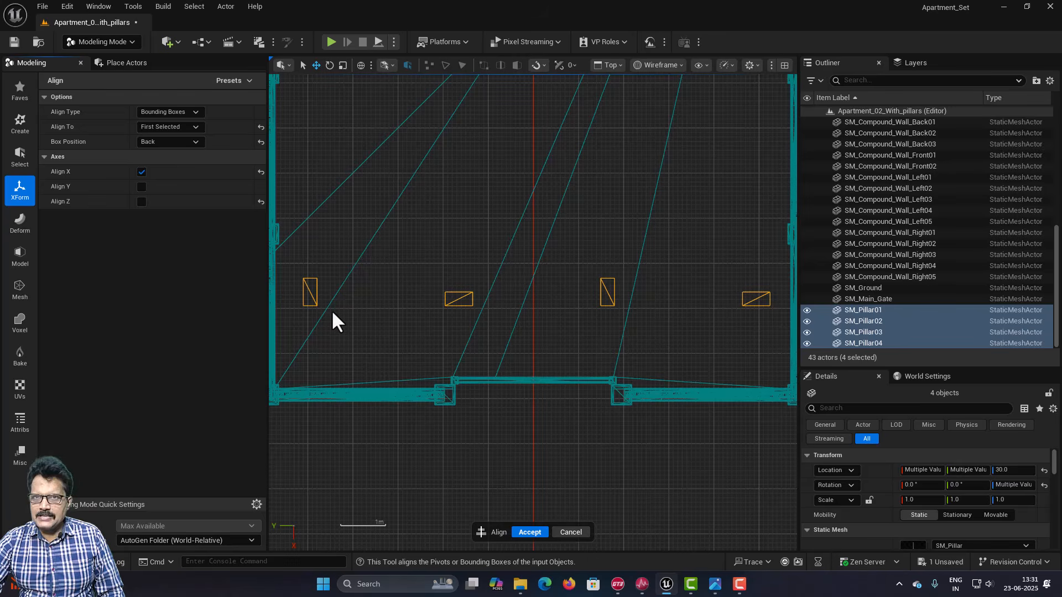
left_click(518, 534)
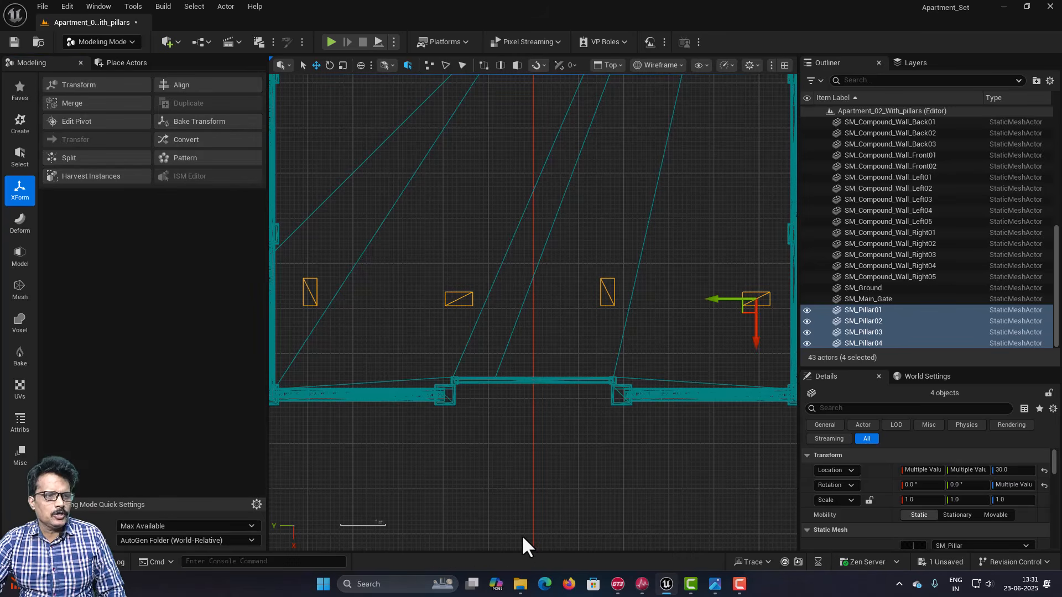
Step: Check the pillar layout in the stilt floor plan image and duplicate the four selected front-row pillars in the Unreal level
key("alt+Tab")
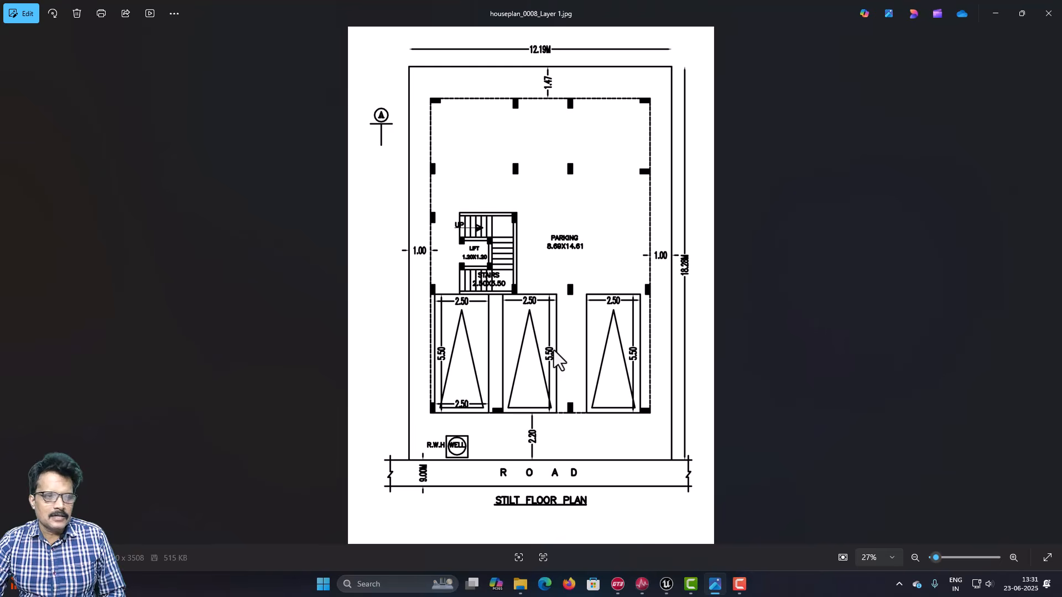
key("alt+Tab")
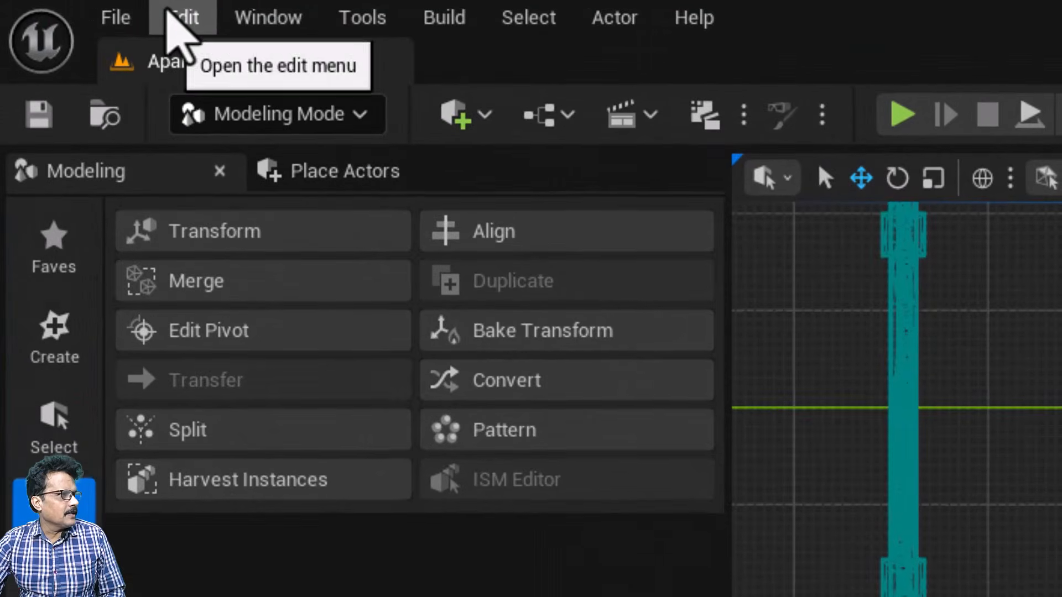
left_click(67, 7)
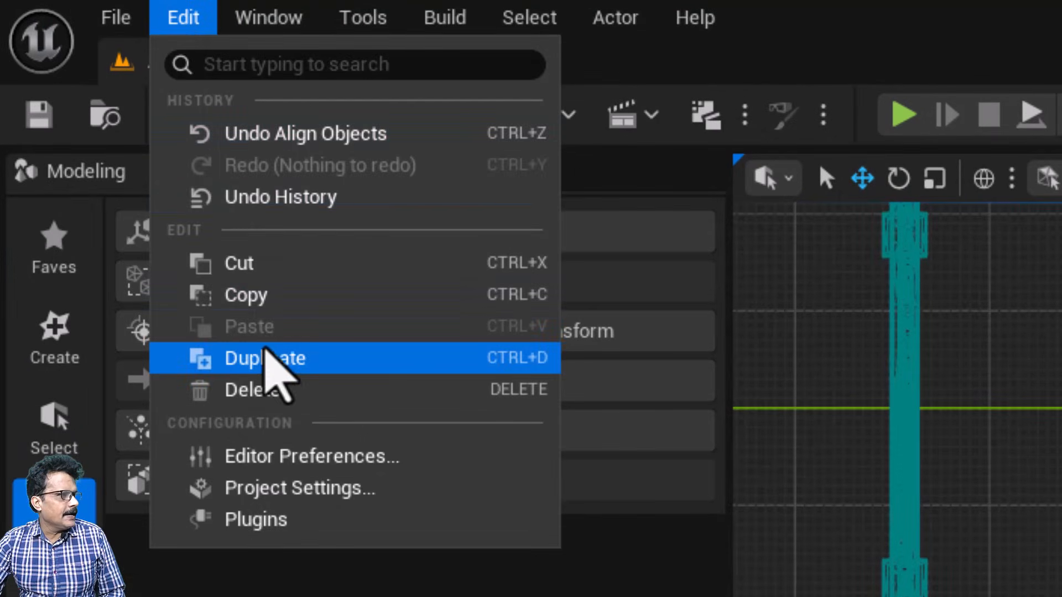
left_click(265, 354)
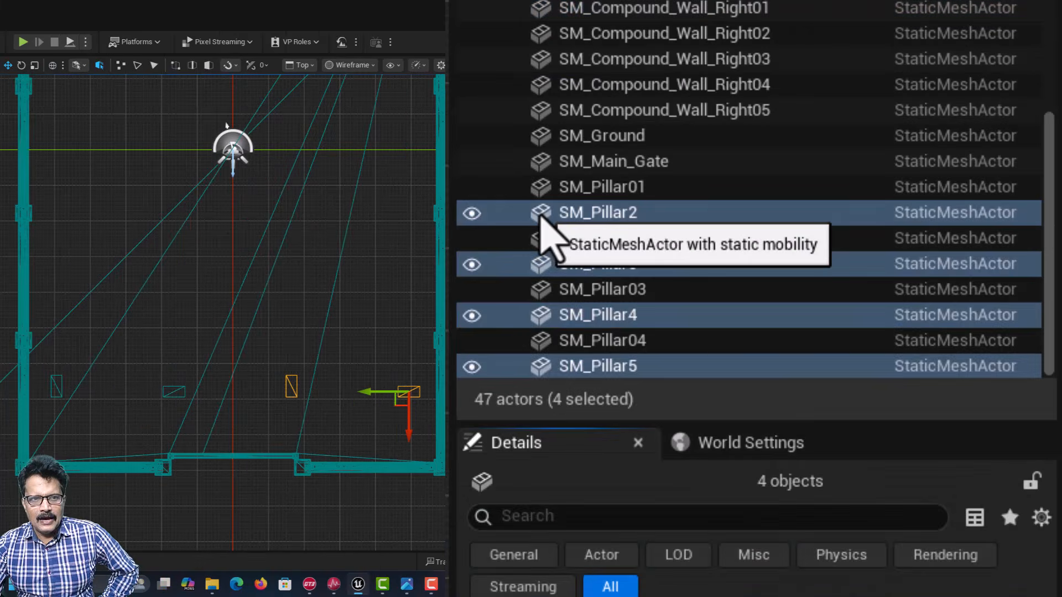
Step: Rename the duplicate of the outer-left pillar, SM_Pillar2, as SM_Pillar05
left_click(542, 213)
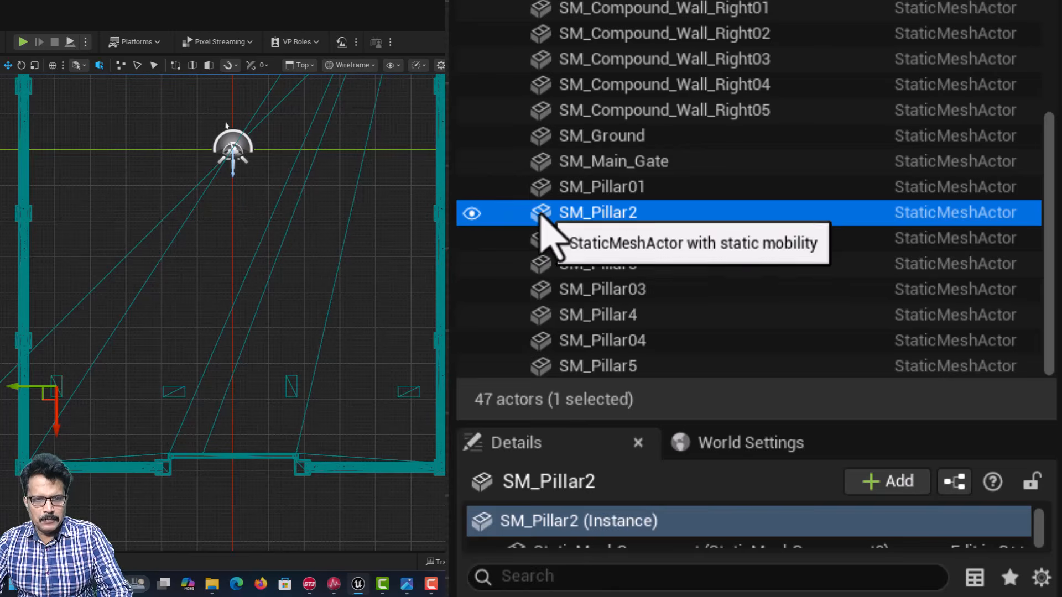
key("F2")
left_click_drag(640, 212, 657, 211)
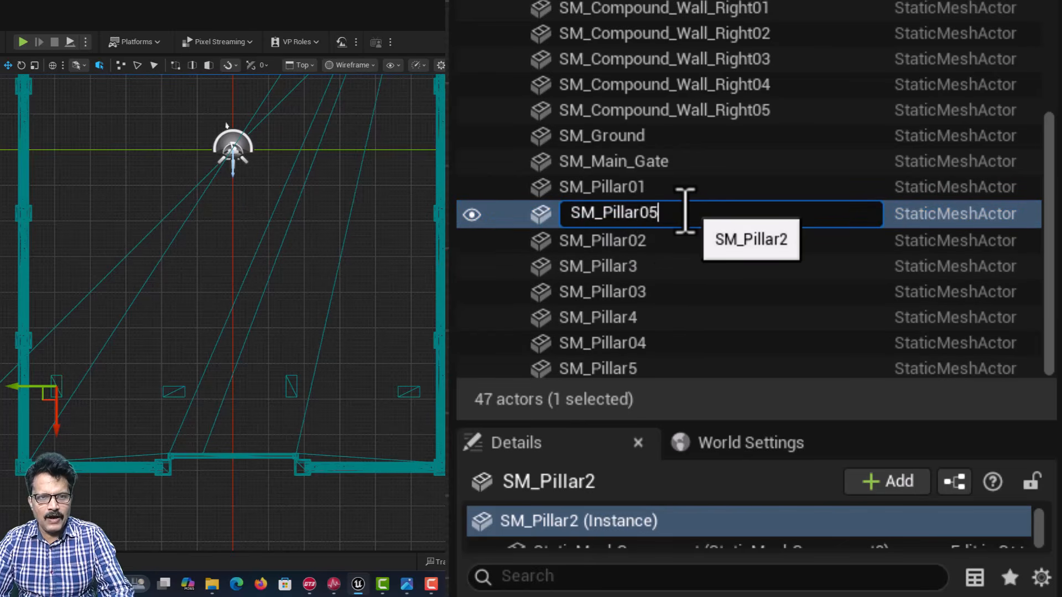
key("Return")
Step: Move SM_Pillar05 back from the front row by subtracting 550 from its X location
left_click(747, 363)
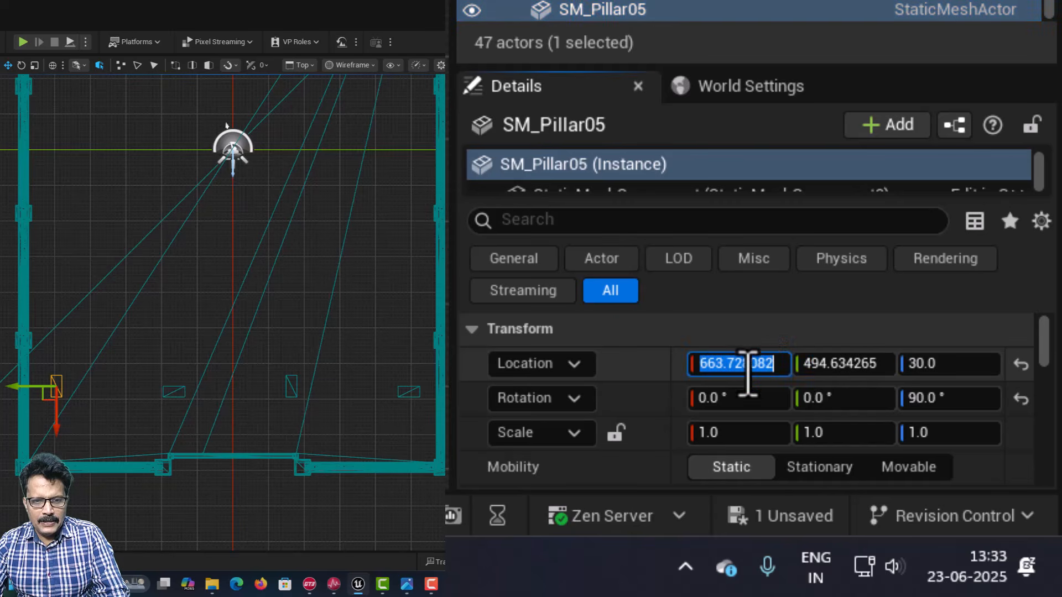
left_click(774, 362)
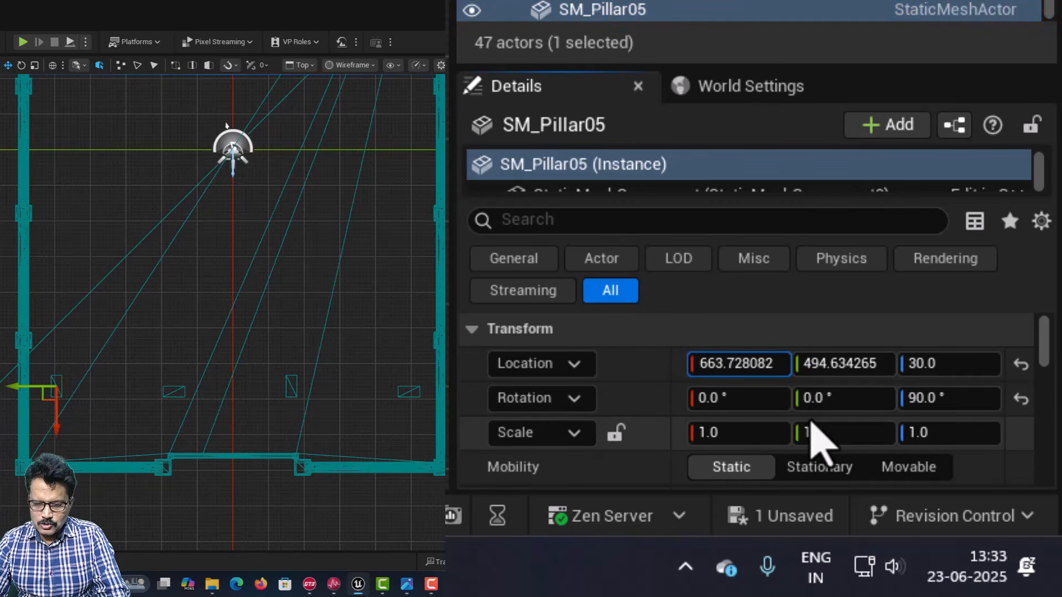
type("550")
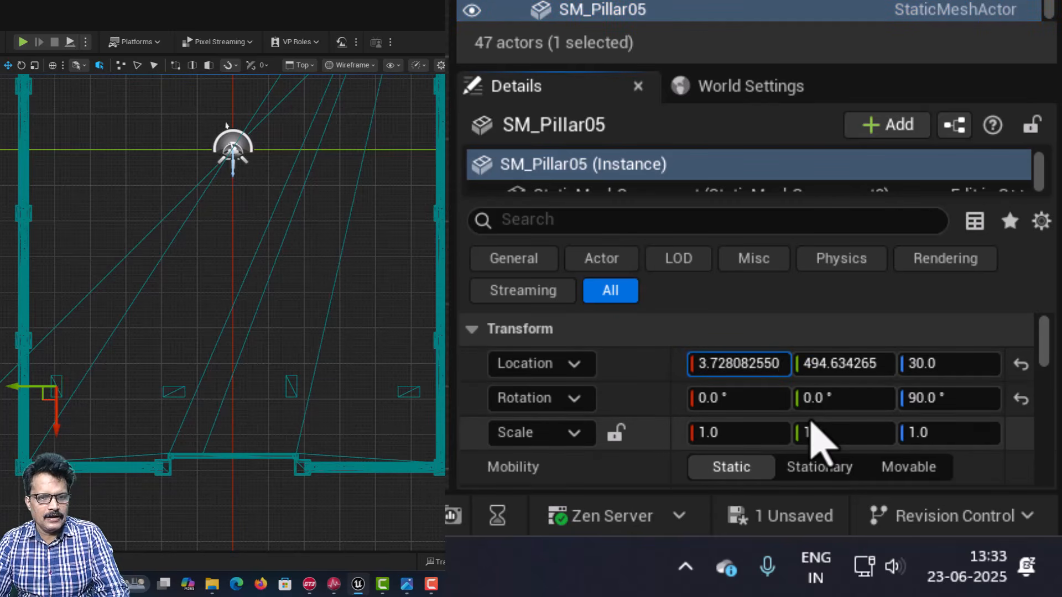
key("BackSpace")
key("BackSpace")
key("BackSpace")
type("-")
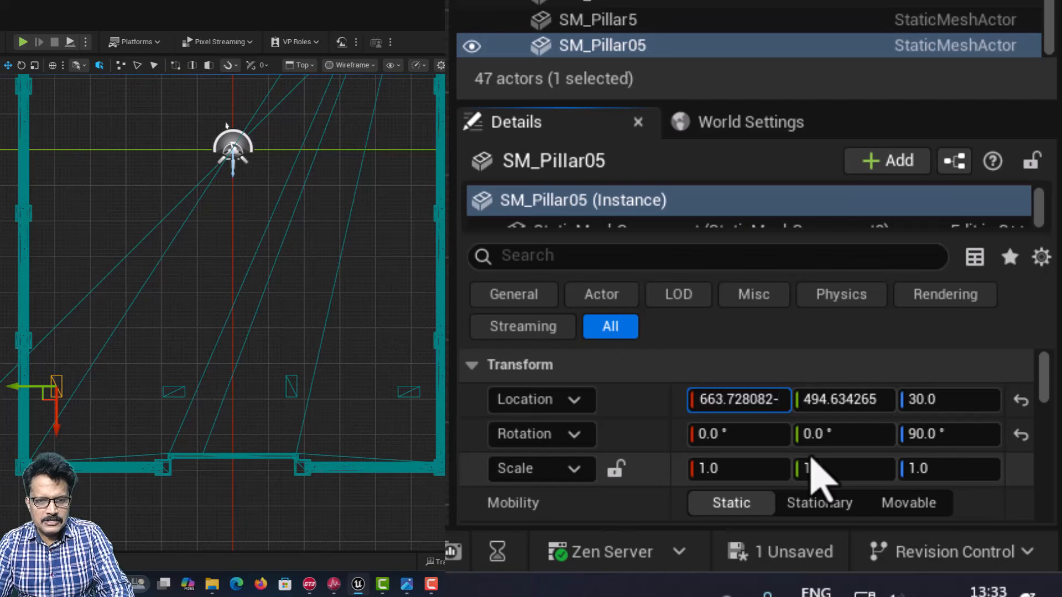
type("550")
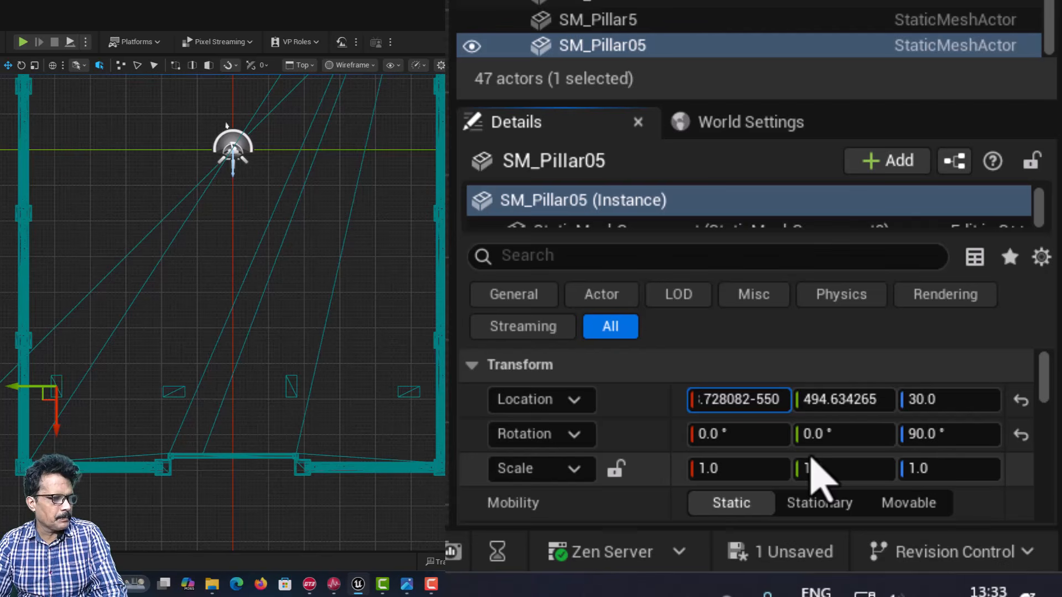
key("Return")
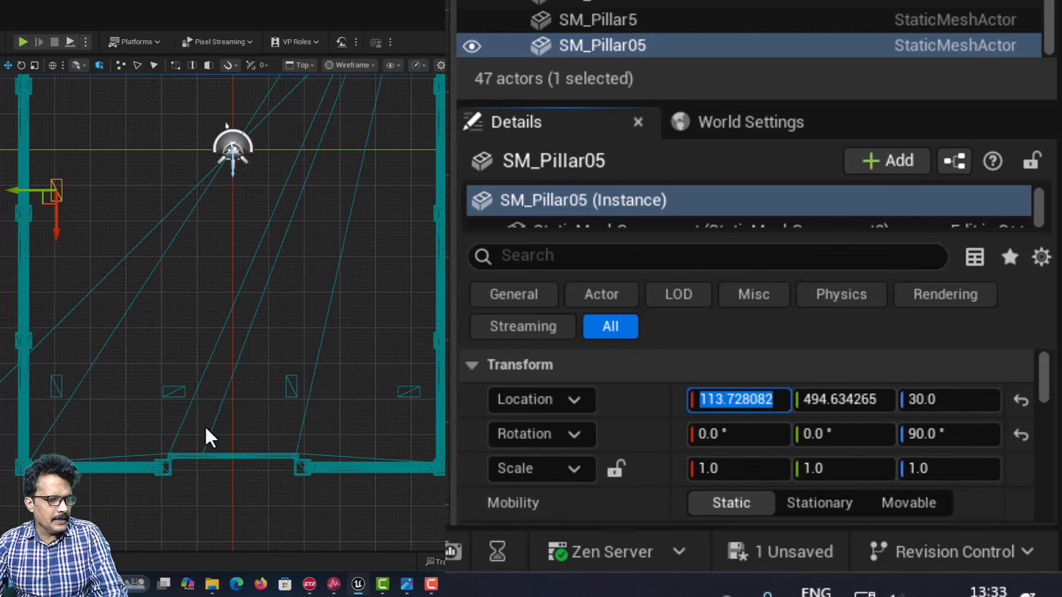
Step: Rename the duplicate of the inner-left pillar, SM_Pillar3, as SM_Pillar06
left_click(172, 396)
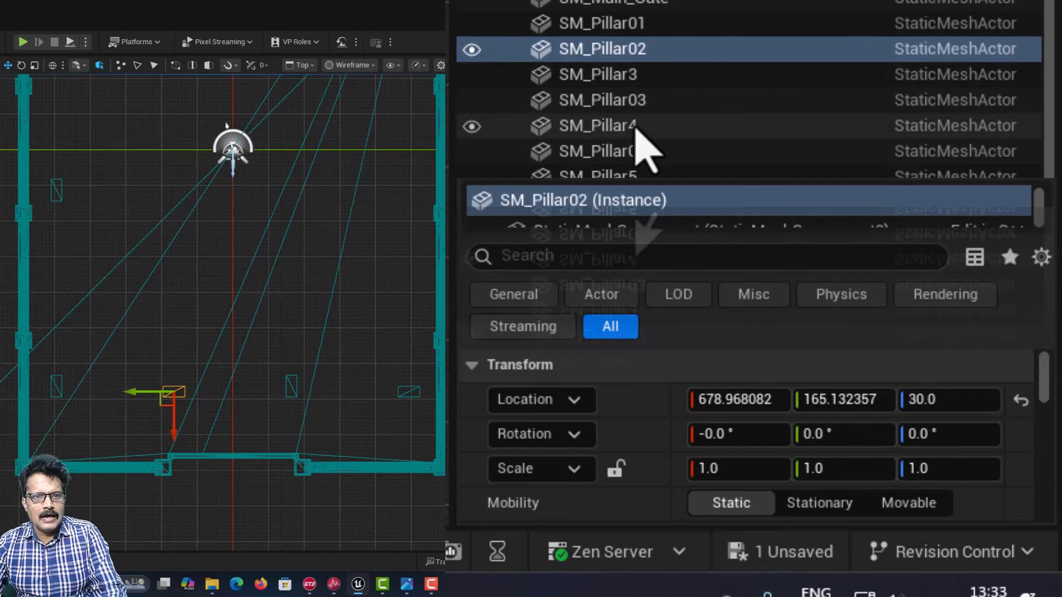
left_click(591, 77)
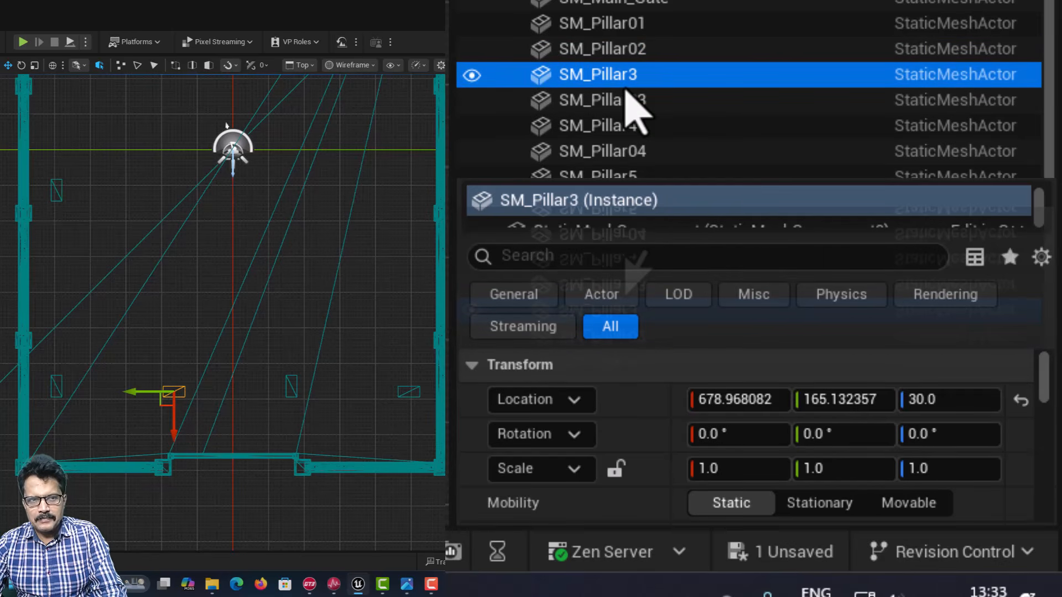
key("F2")
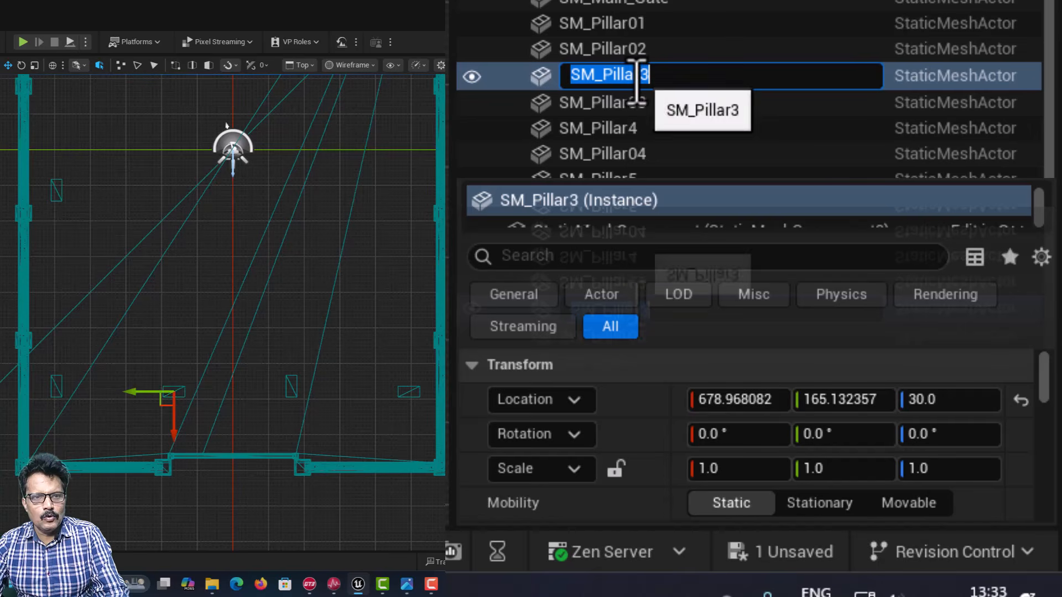
left_click_drag(638, 80, 689, 70)
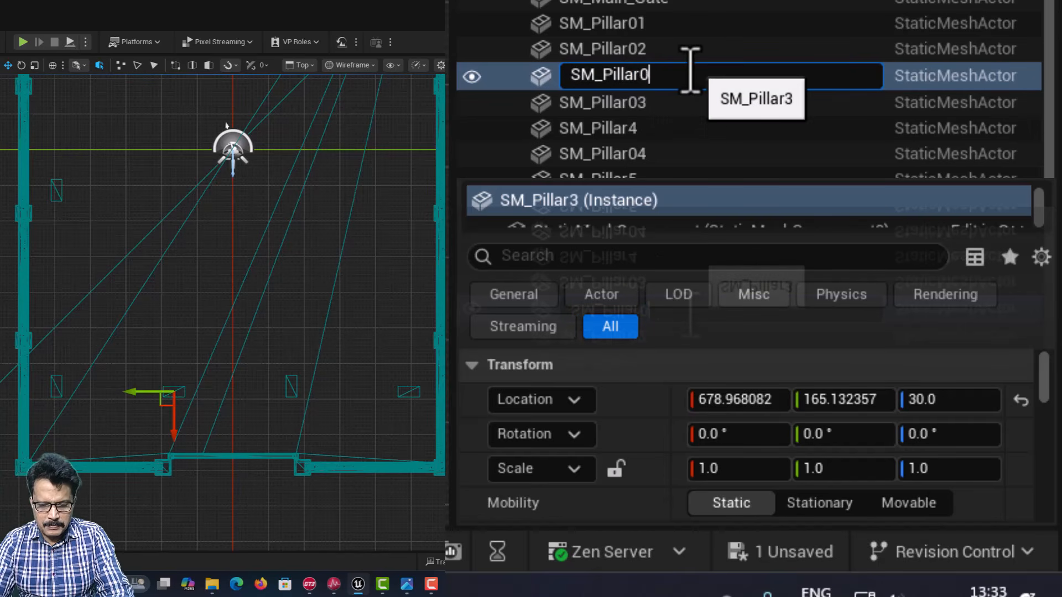
type("06")
key("Return")
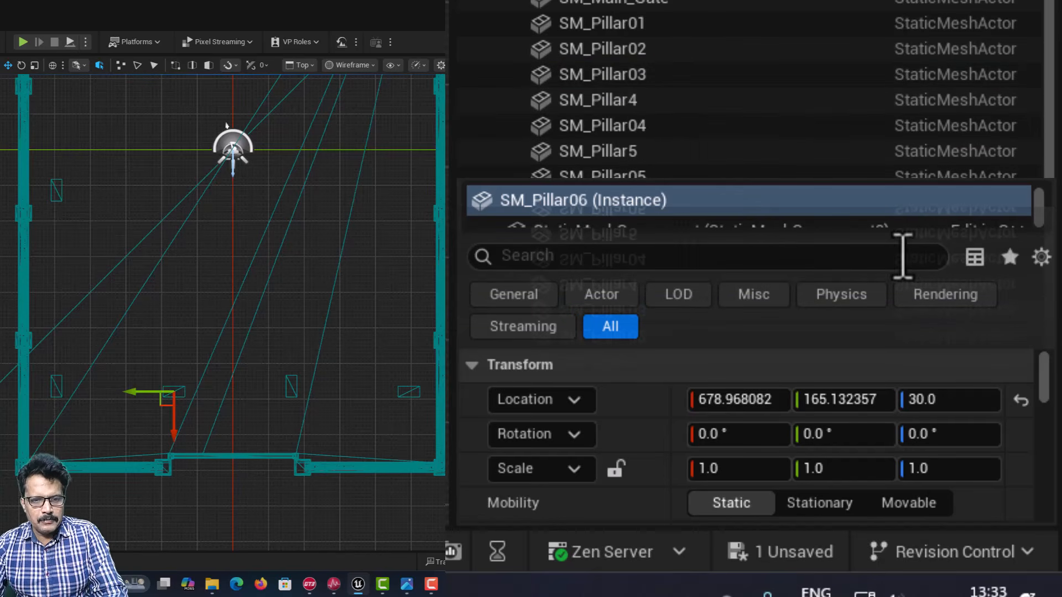
Step: Move SM_Pillar06 back from the front row by subtracting 550 from its X location
left_click(776, 408)
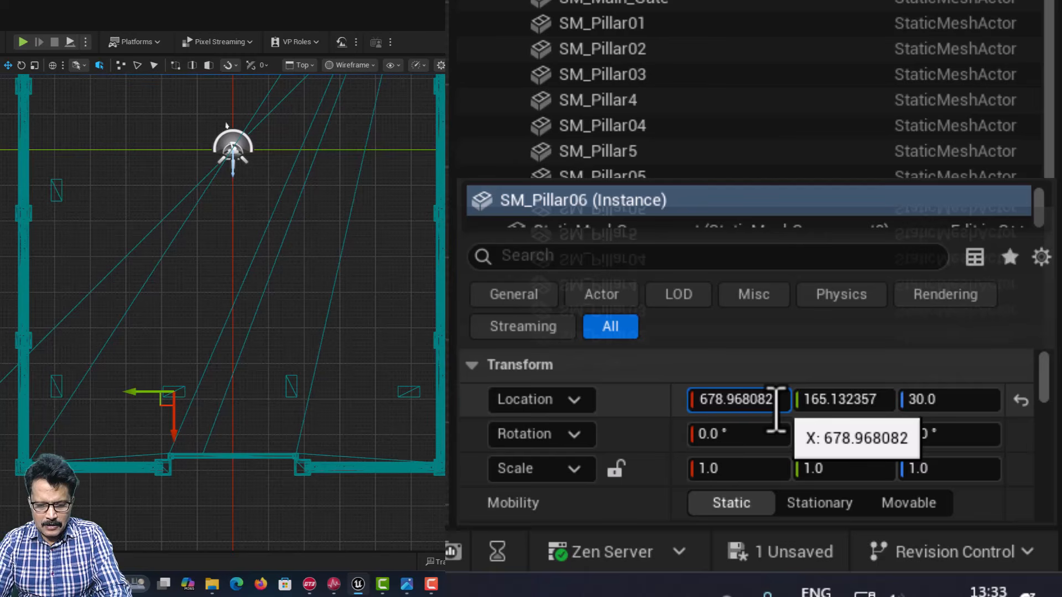
type("-55")
type("0")
key("Return")
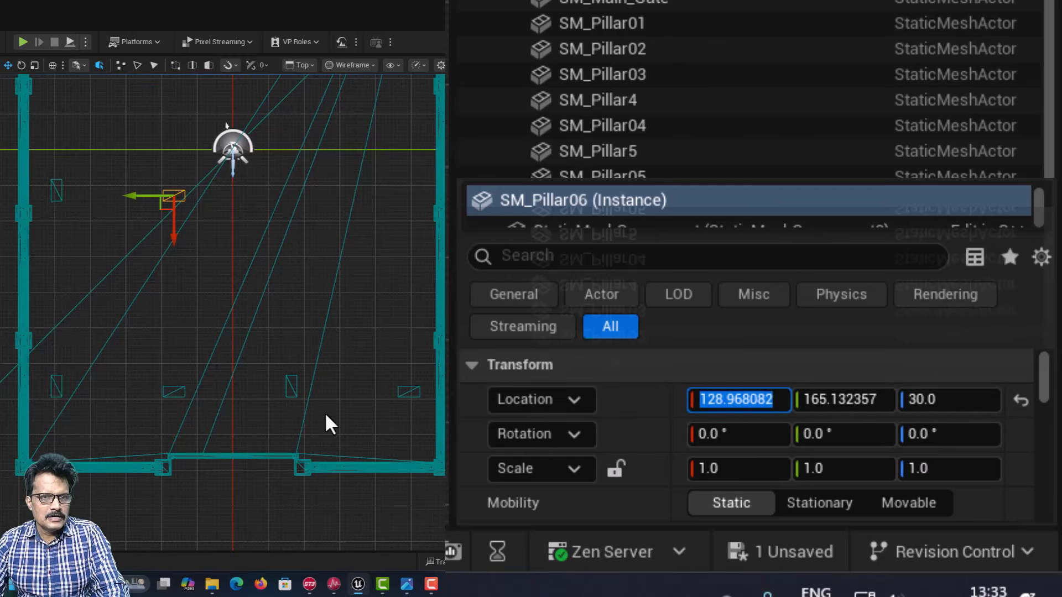
Step: Rename the duplicate of the inner-right pillar, SM_Pillar4, as SM_Pillar07
left_click(642, 110)
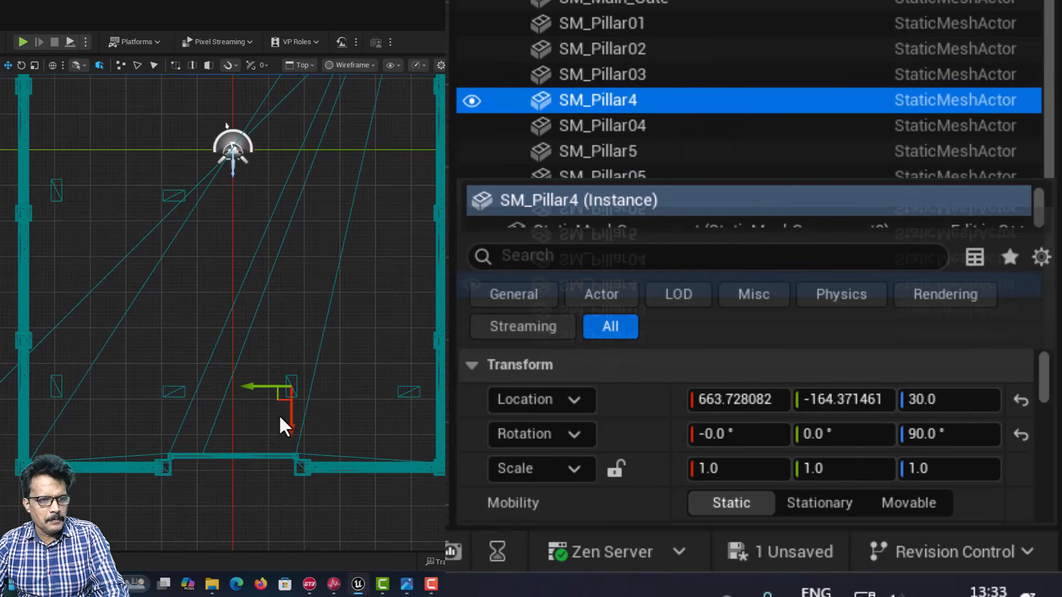
key("F2")
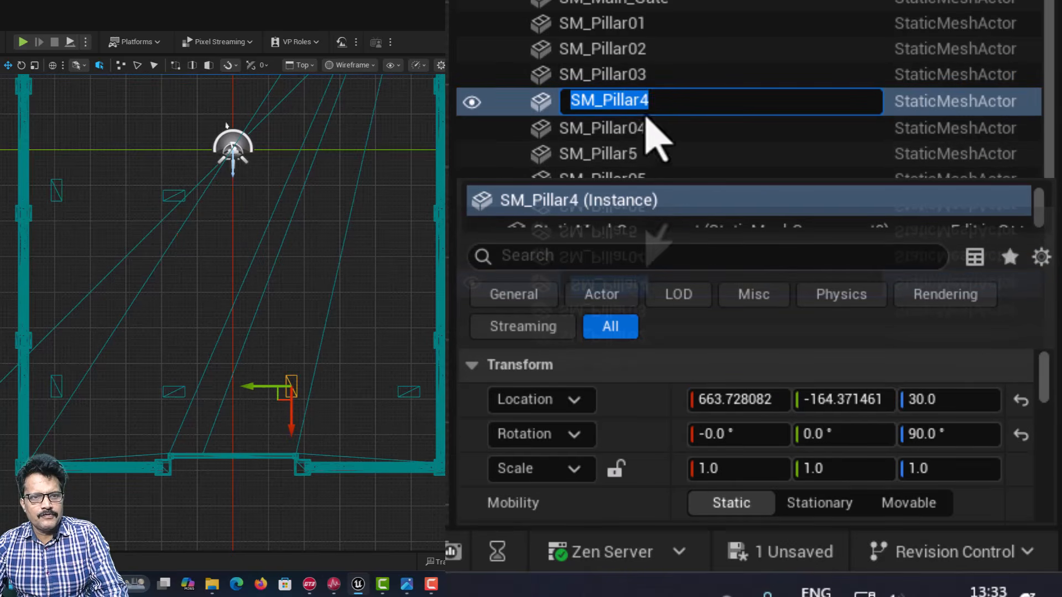
left_click_drag(640, 102, 684, 102)
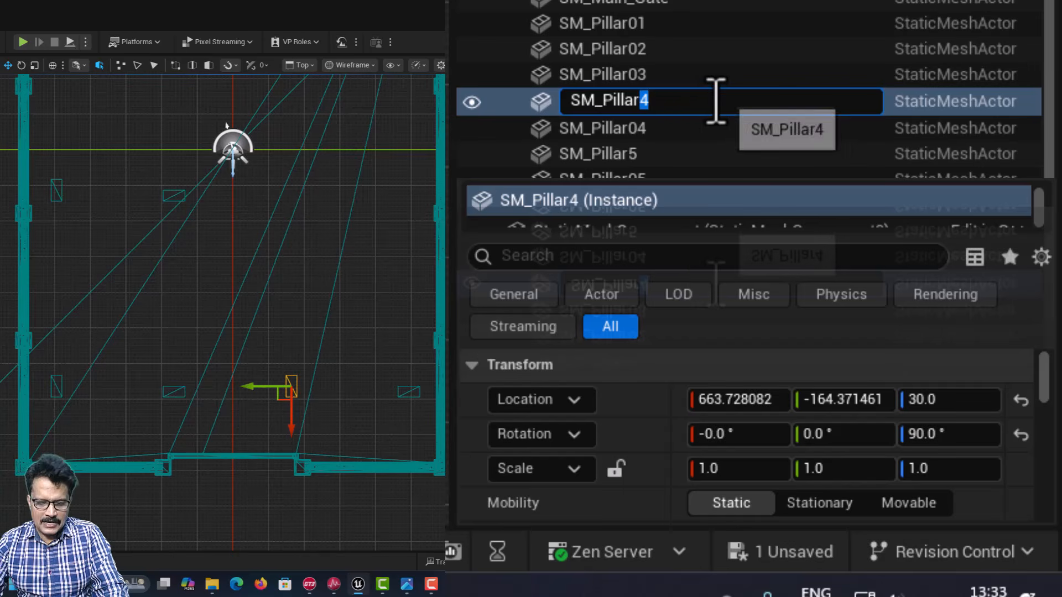
type("07")
key("Return")
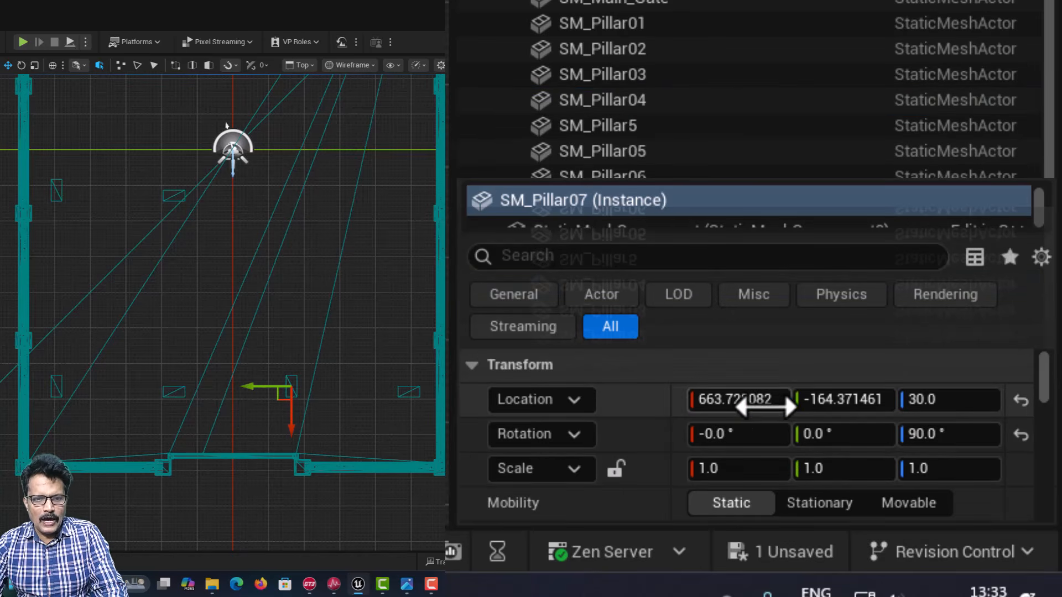
Step: Move SM_Pillar07 back from the front row by subtracting 550 from its X location
left_click(764, 401)
left_click(772, 405)
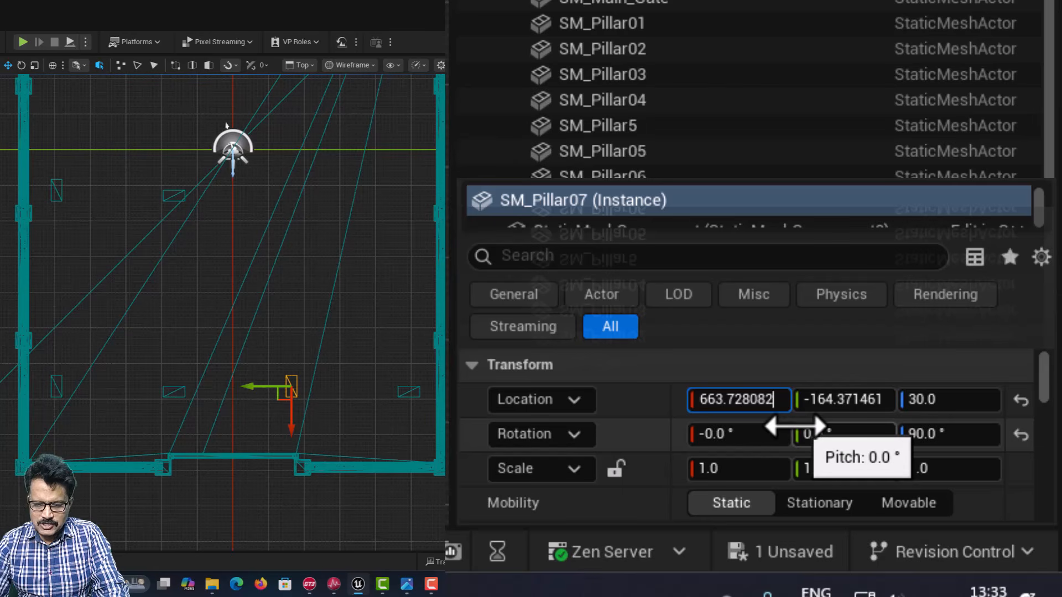
type("-550")
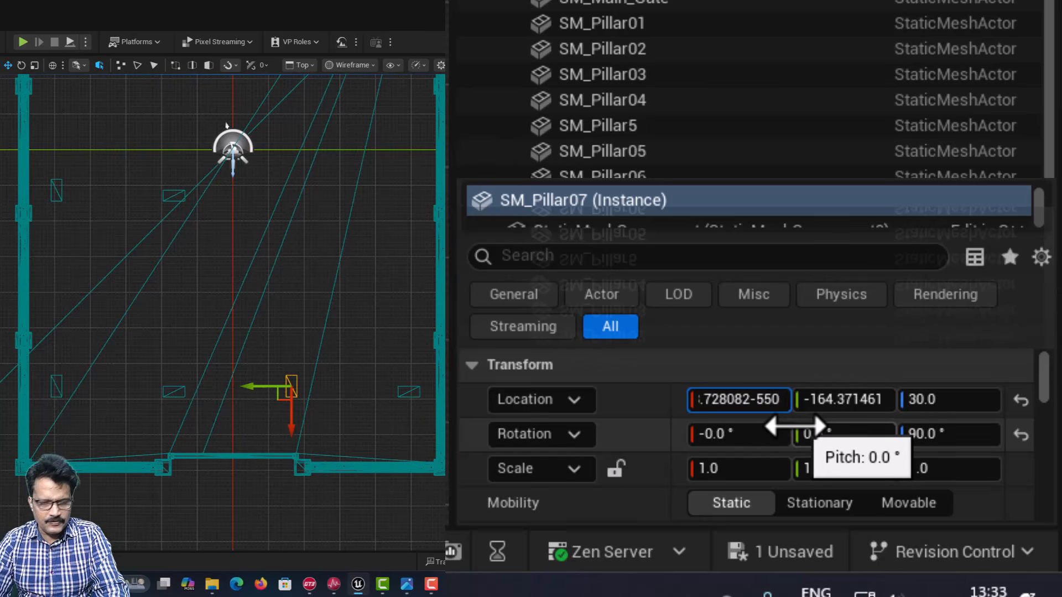
key("Return")
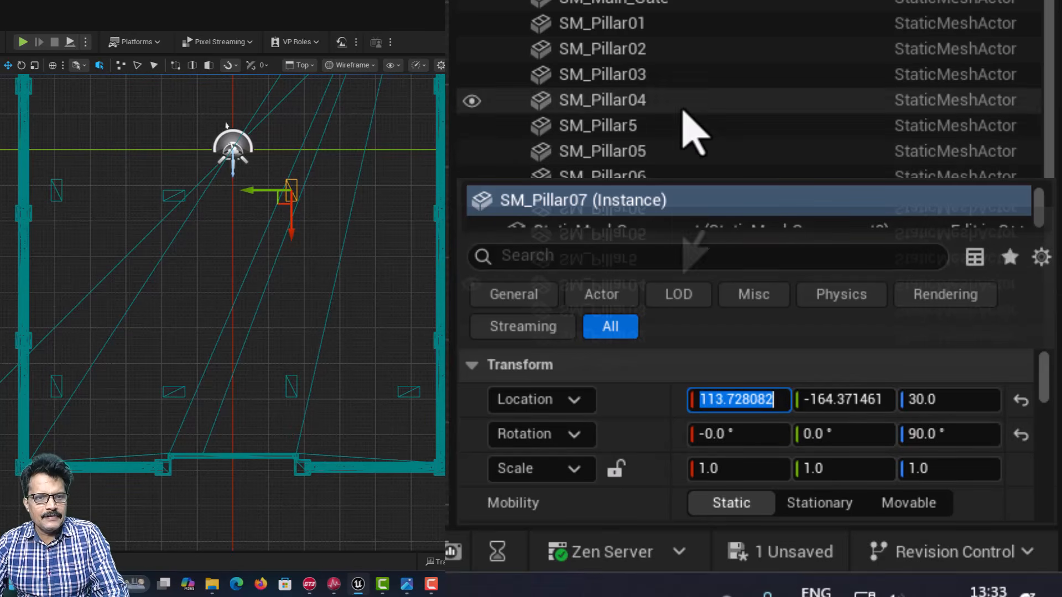
Step: Rename the duplicate of the outer-right pillar, SM_Pillar5, as SM_Pillar08
left_click(663, 131)
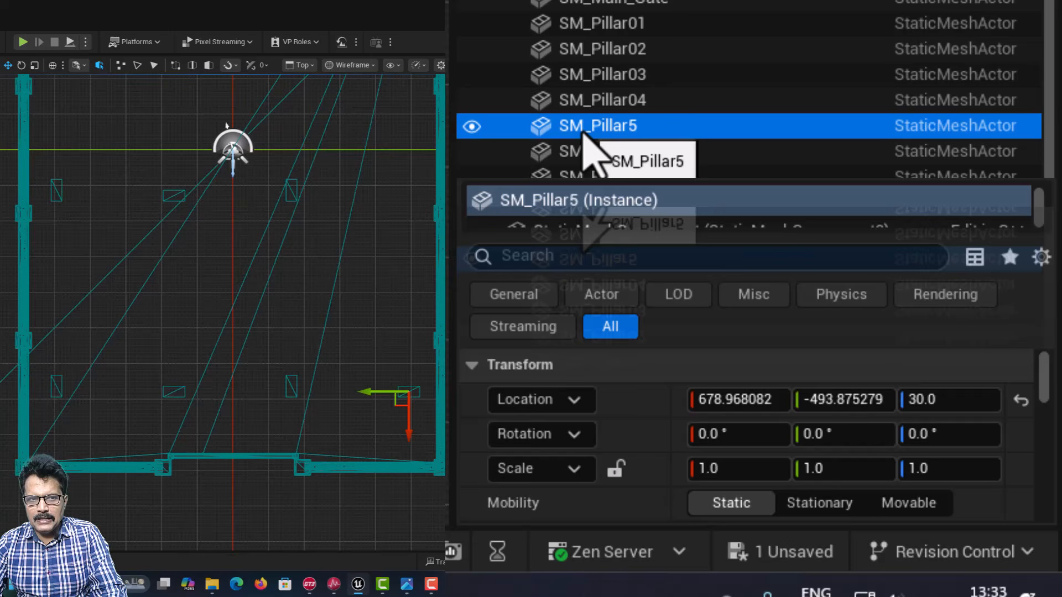
left_click(666, 131)
left_click(664, 129)
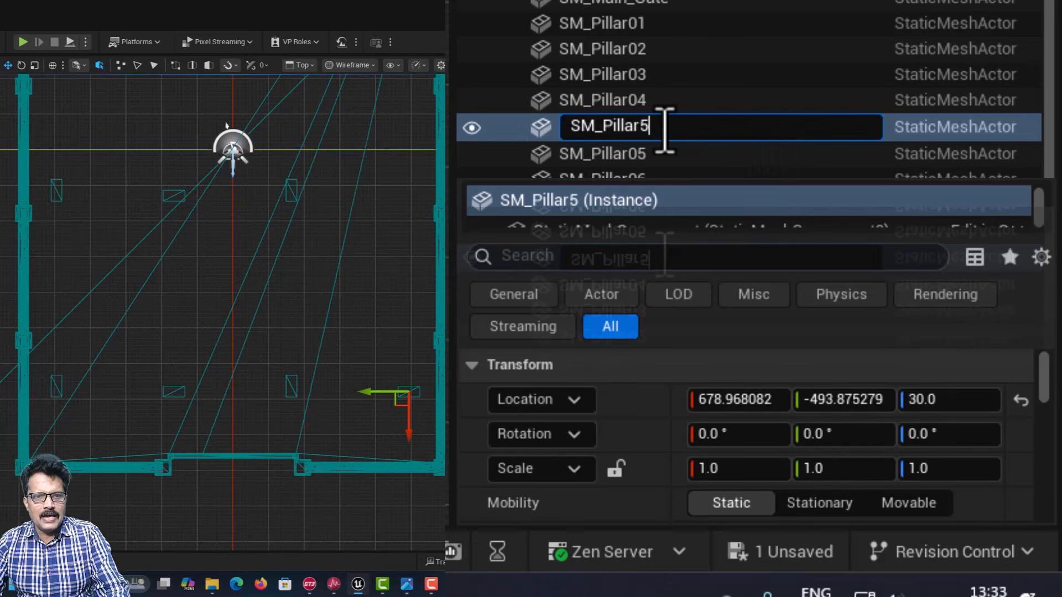
key("BackSpace")
type("08")
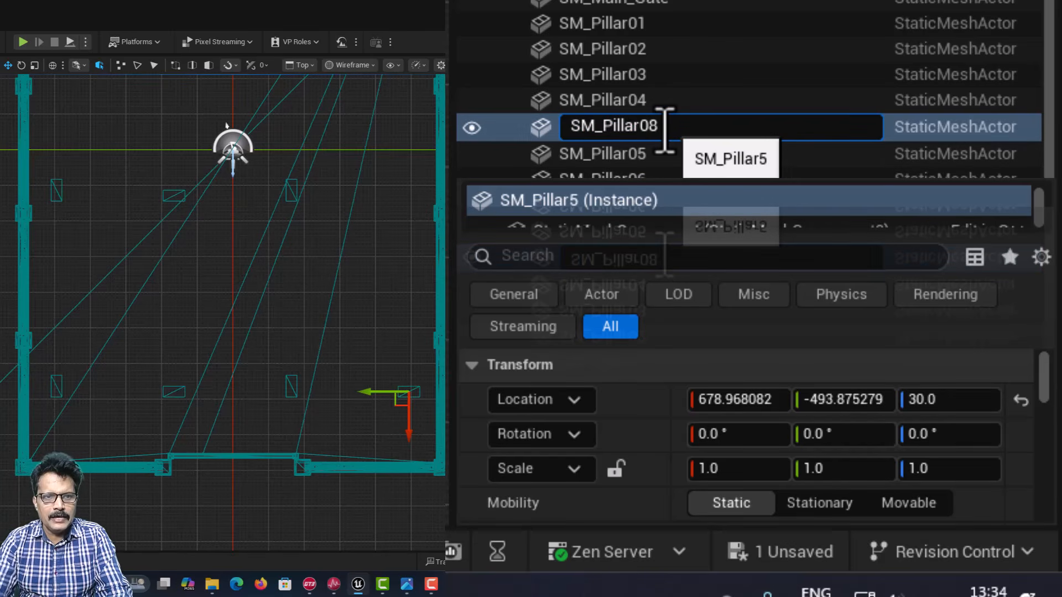
key("Return")
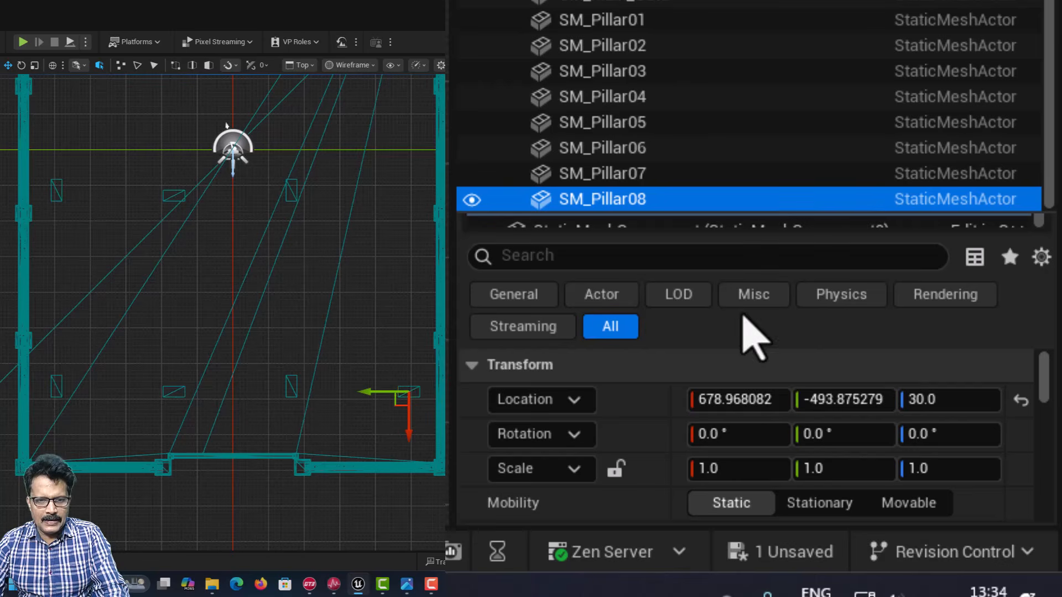
Step: Move SM_Pillar08 back from the front row by subtracting 550 from its X location
left_click(742, 399)
left_click(778, 399)
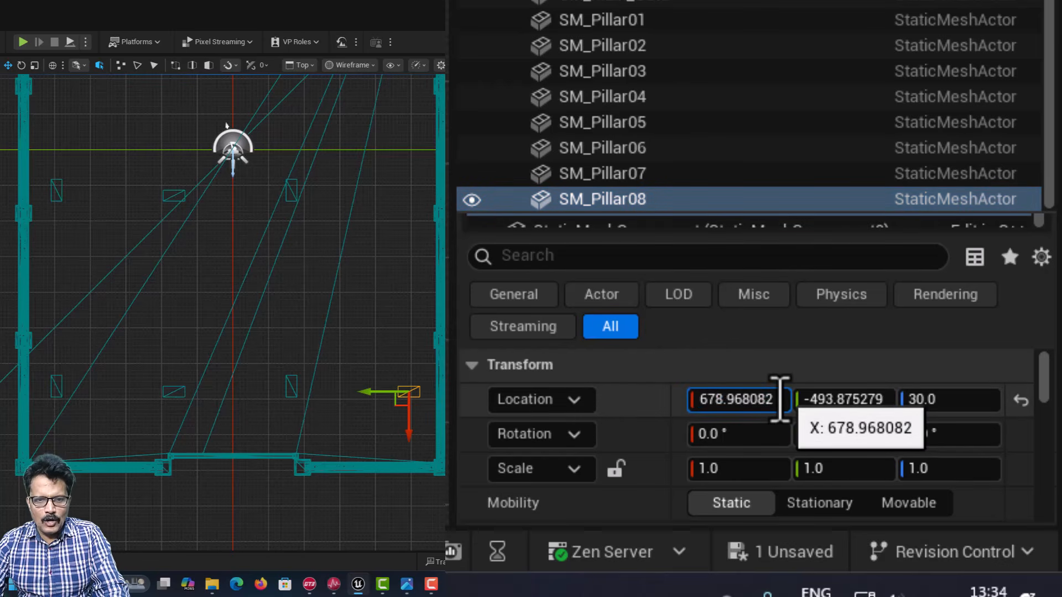
type("-550")
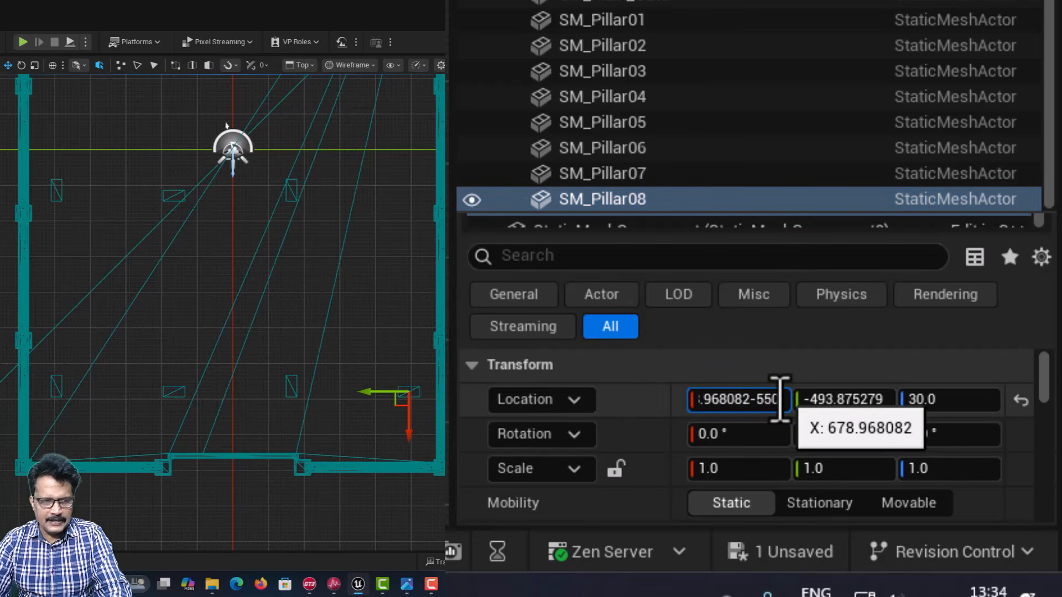
key("Return")
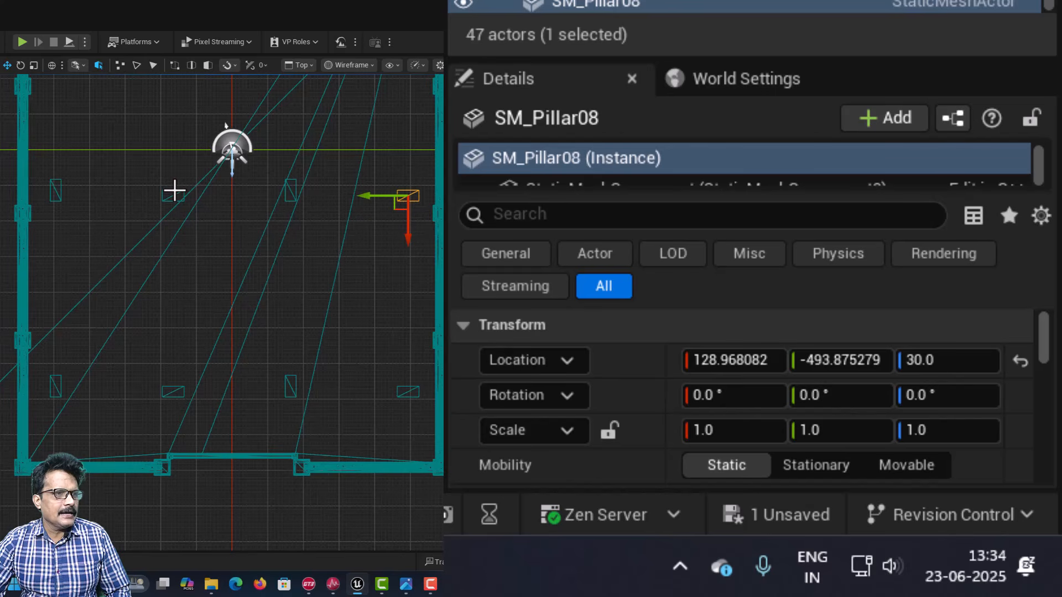
Step: Set the Z rotation of the second-row pillars SM_Pillar06 and SM_Pillar08 to 90 degrees
left_click(173, 190)
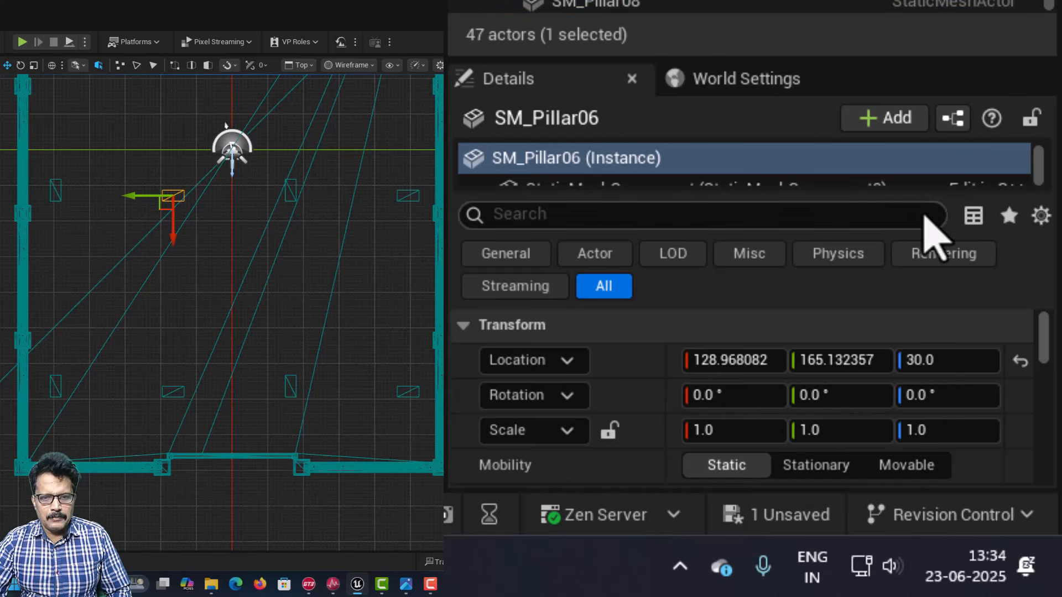
left_click(927, 396)
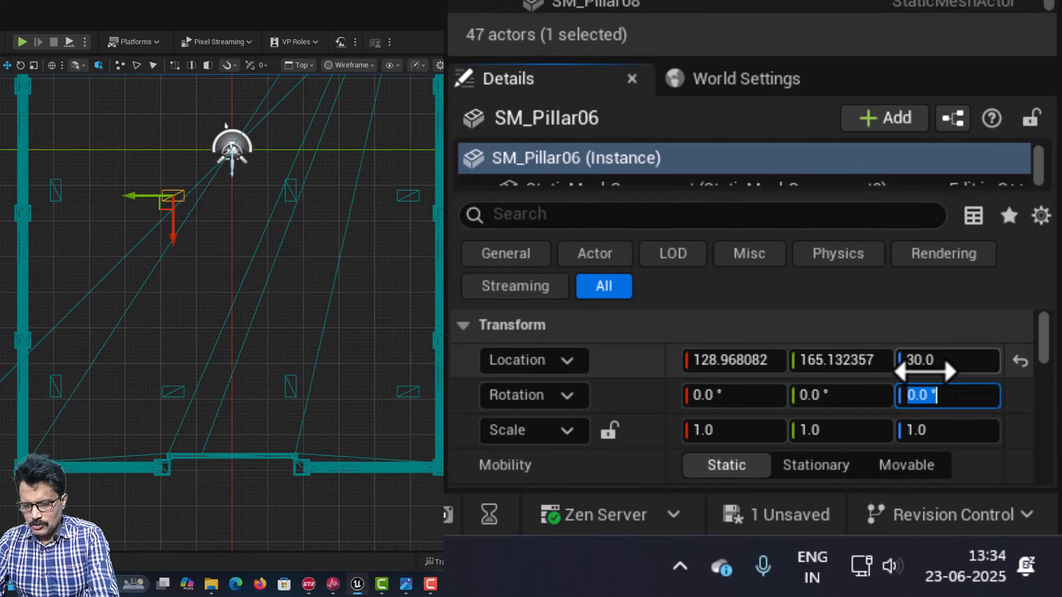
type("90")
key("Return")
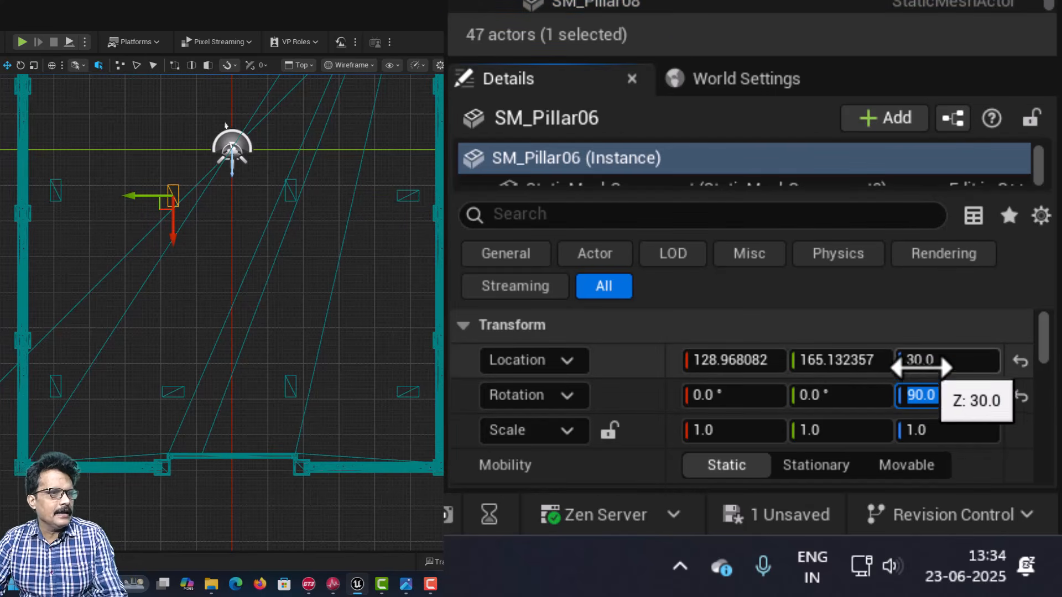
left_click(413, 203)
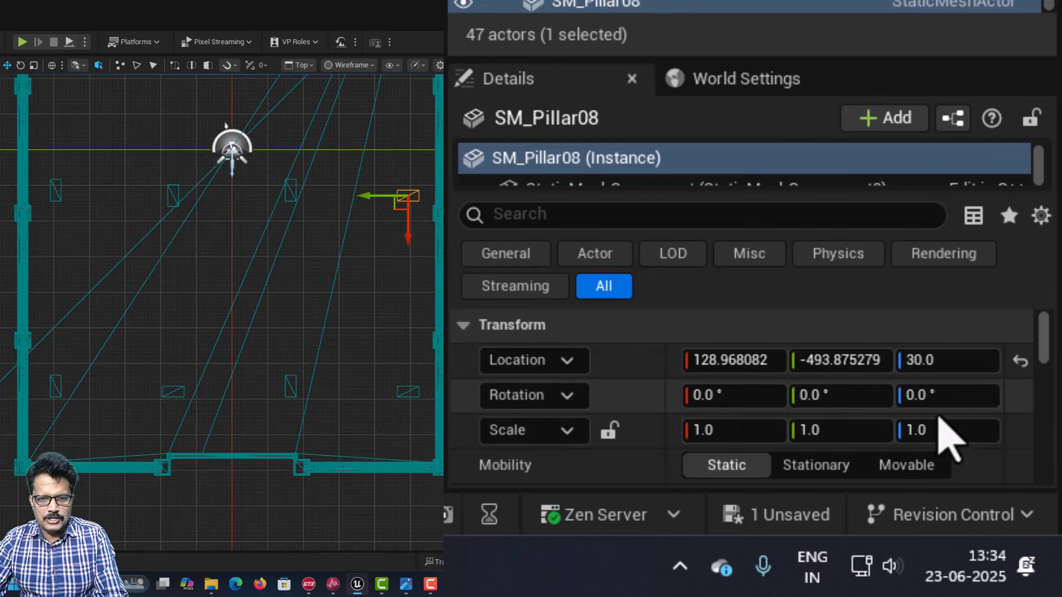
left_click(919, 398)
type("90")
key("Return")
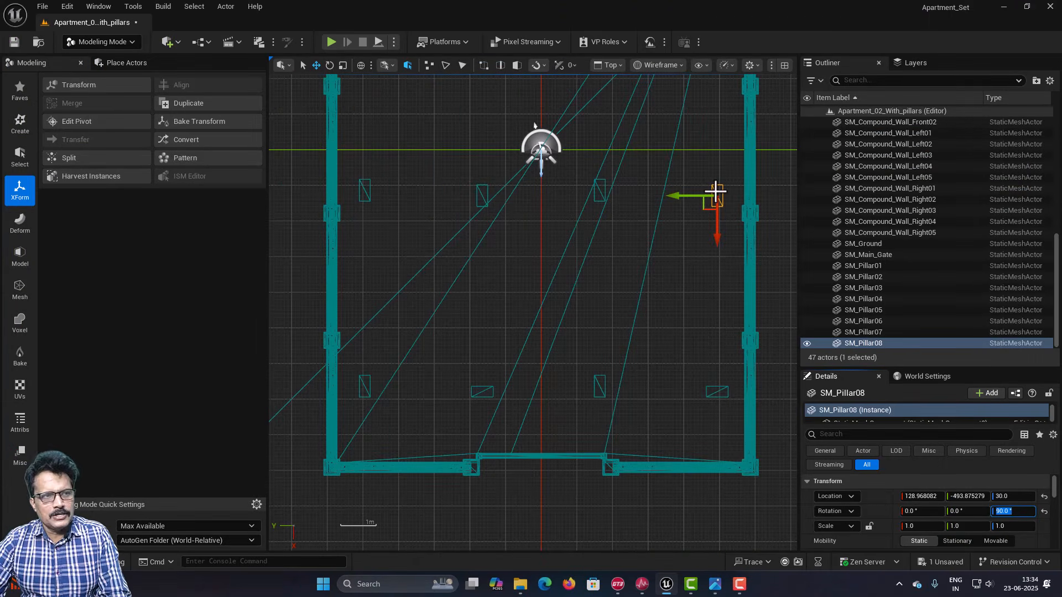
Step: Align SM_Pillar05 through SM_Pillar08 along X only, by bounding boxes to the first selected pillar, with box position Back
left_click(364, 201)
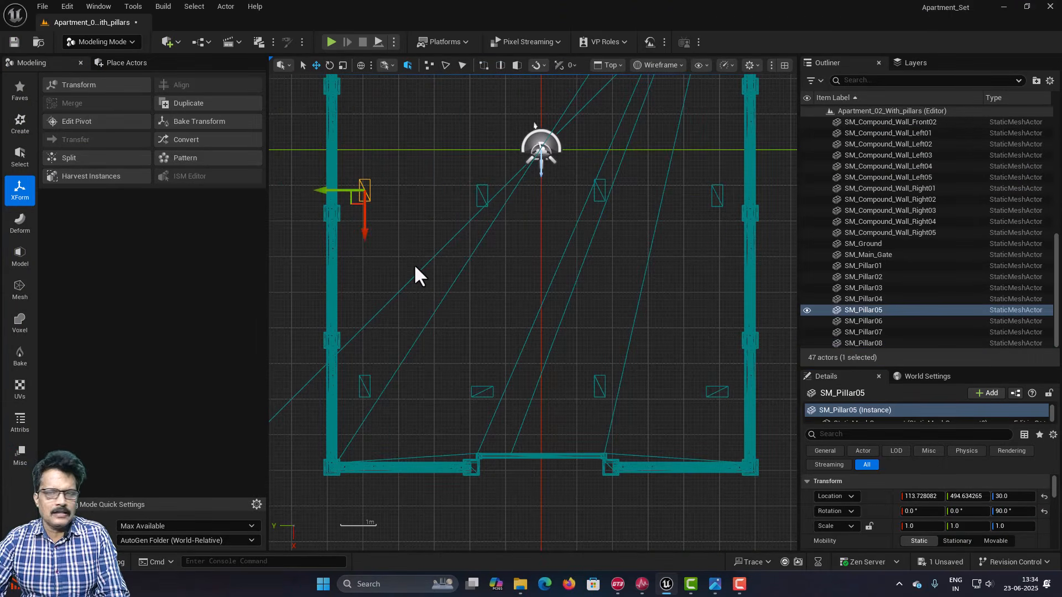
left_click(480, 188, "ctrl")
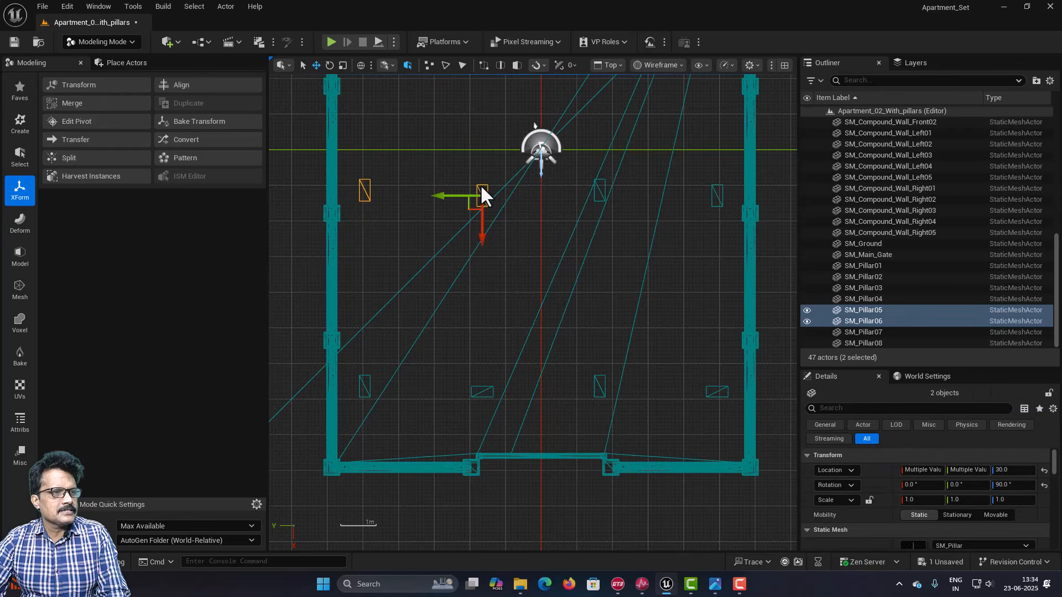
left_click(601, 184, "ctrl")
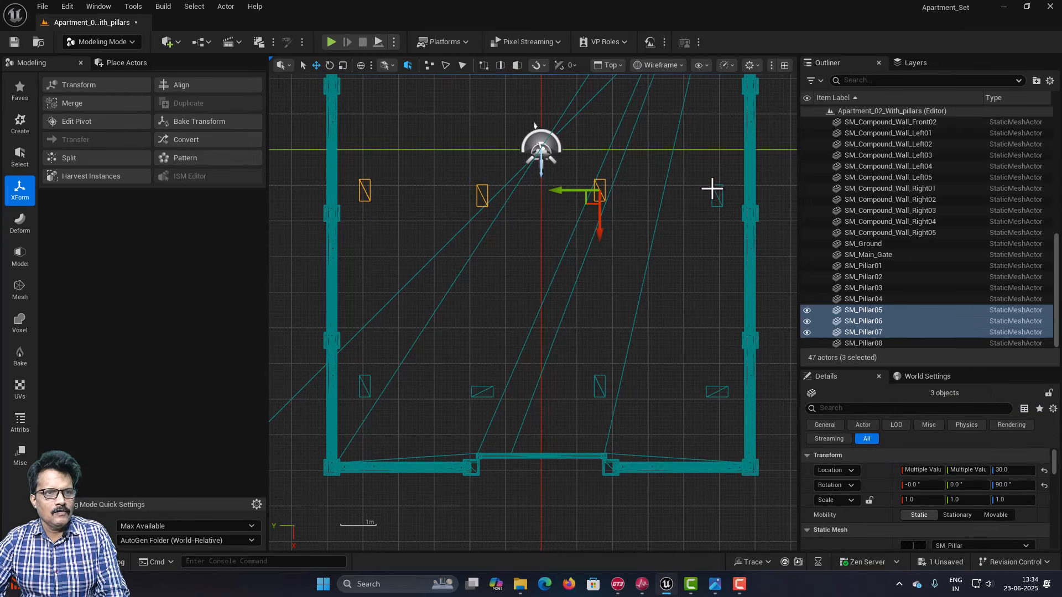
left_click(712, 191, "ctrl")
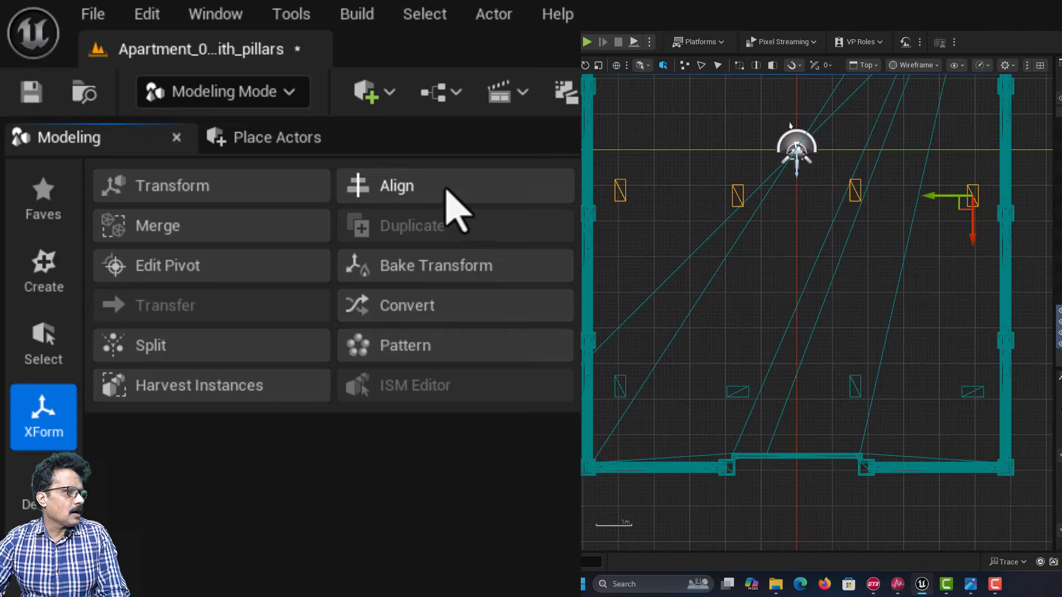
left_click(447, 188)
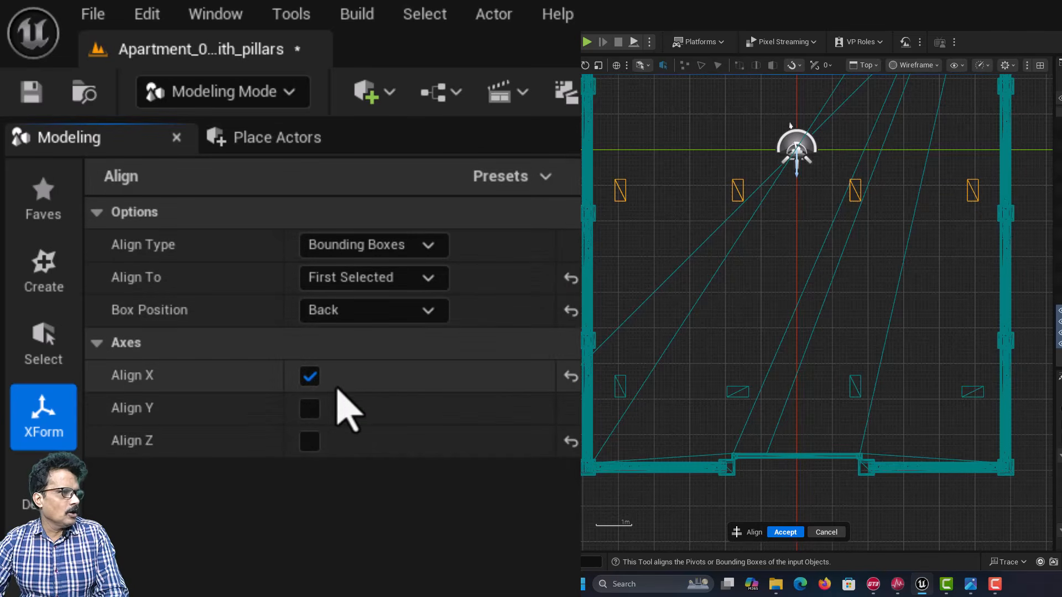
left_click(393, 313)
key("Escape")
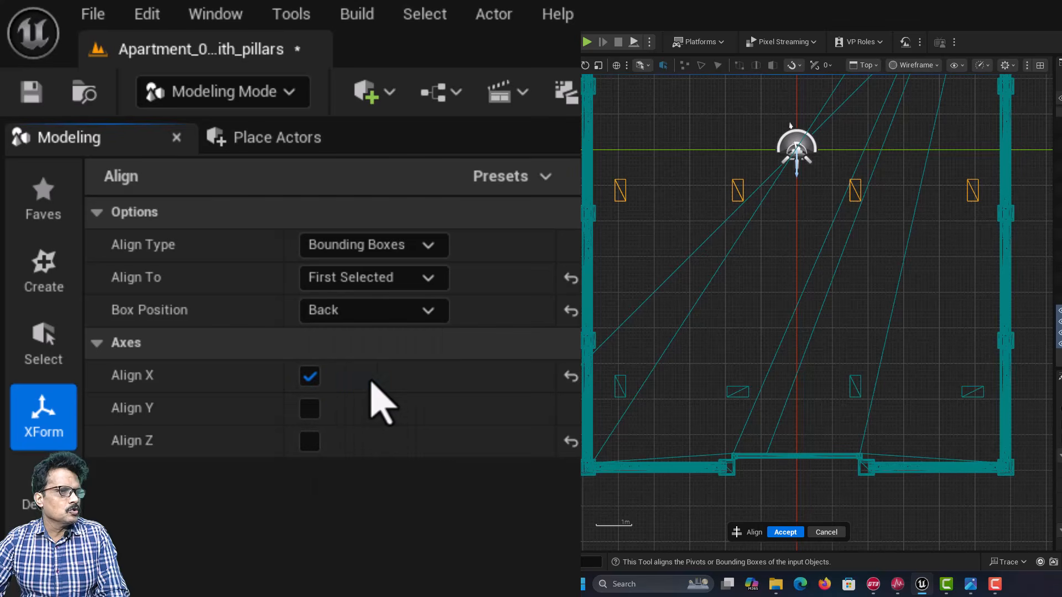
left_click(380, 311)
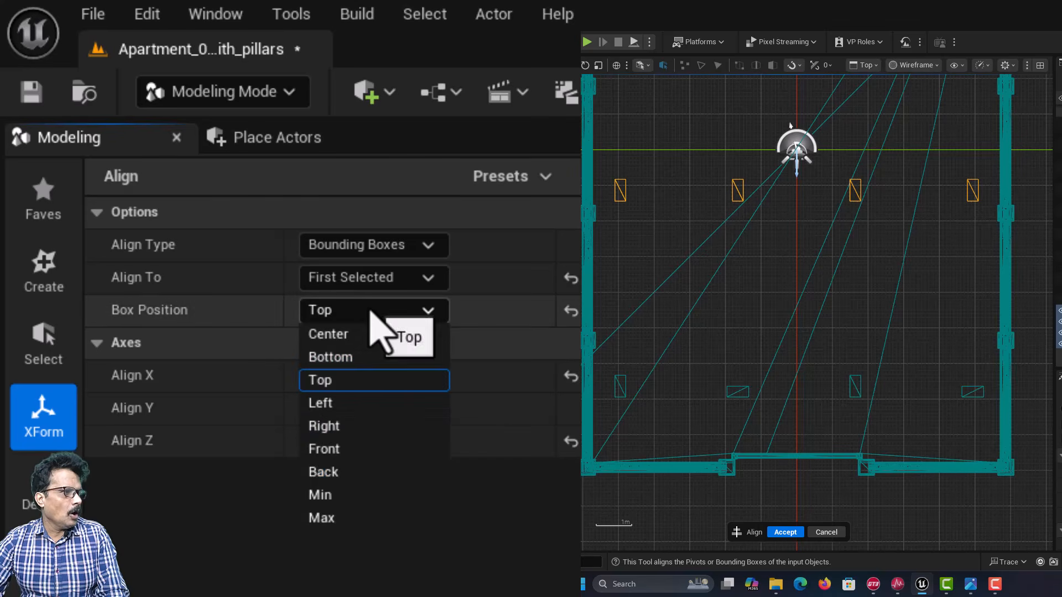
left_click(333, 473)
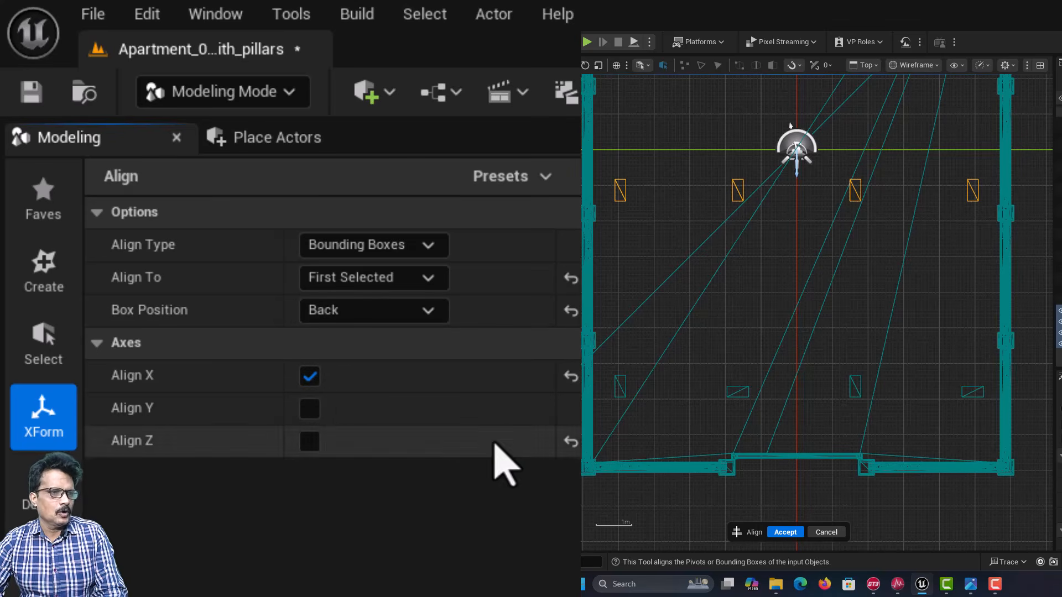
left_click(785, 532)
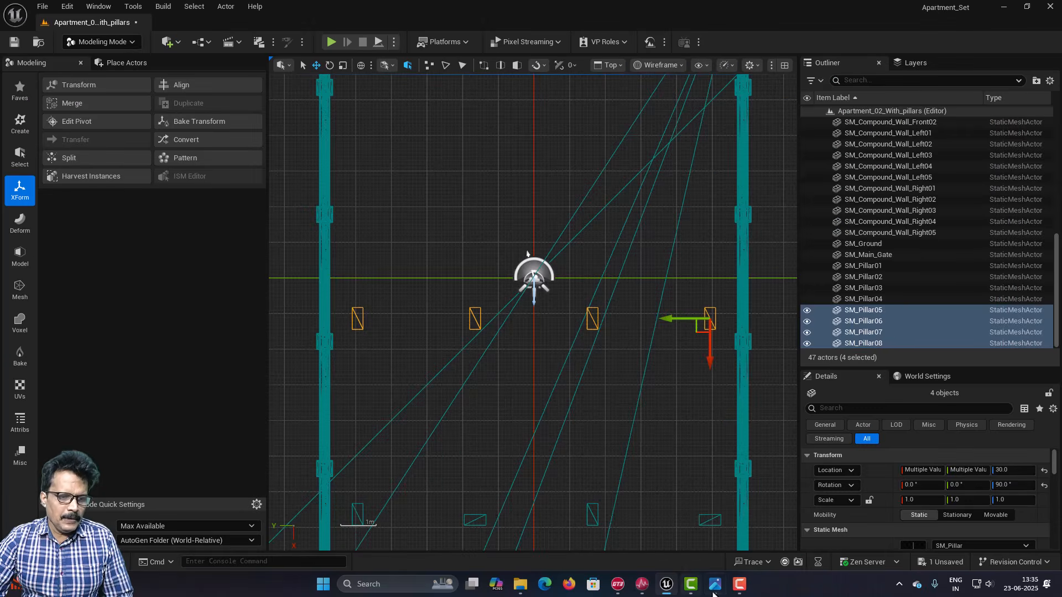
Step: Switch to the house plan images and examine the pillars around the stairs and lift in the stilt and terrace floor plans
left_click(714, 589)
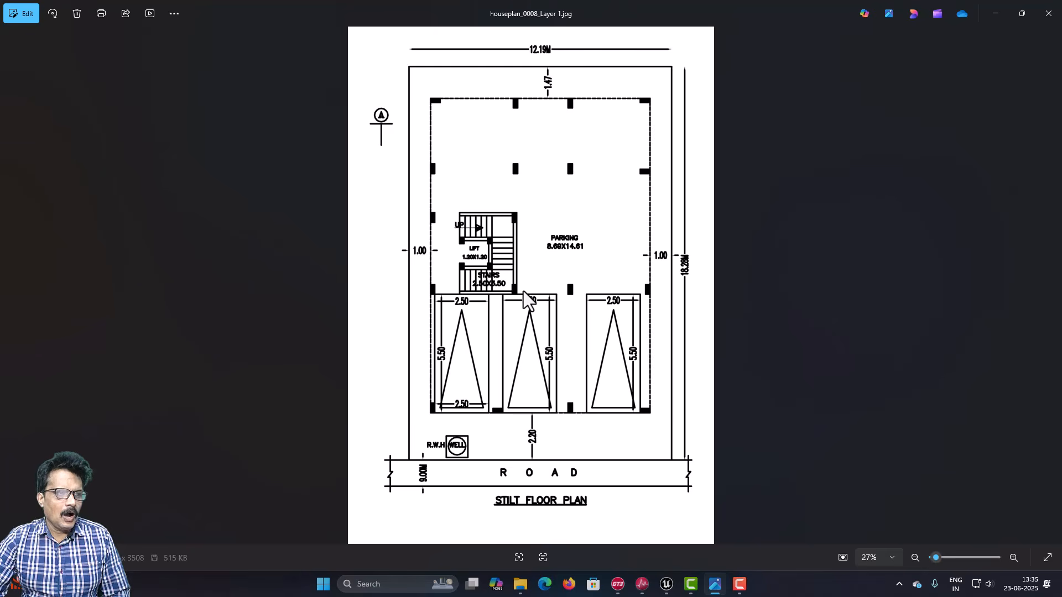
scroll(523, 291, "up", 3)
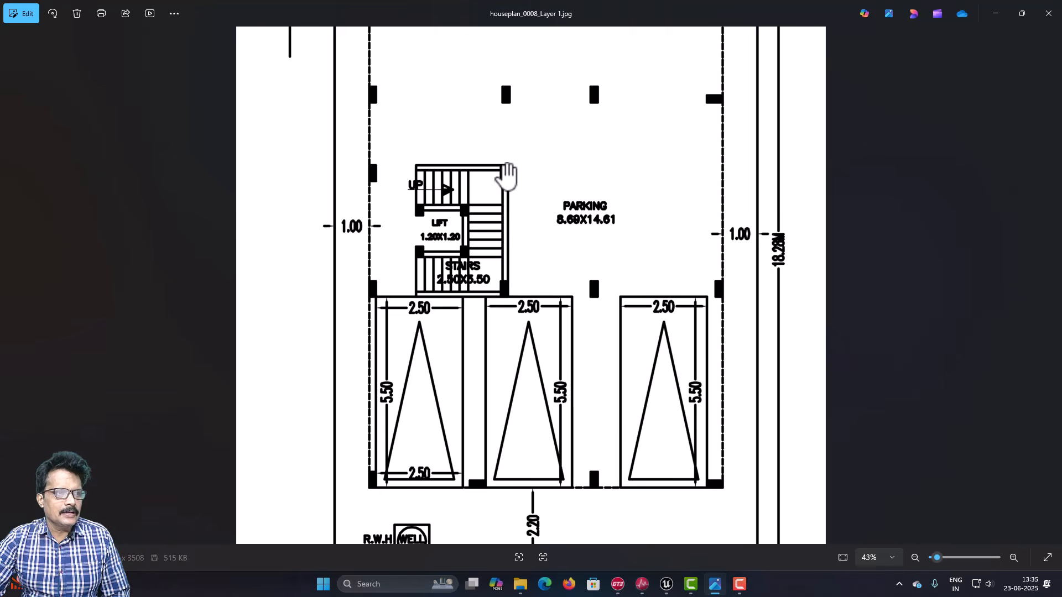
key("Left")
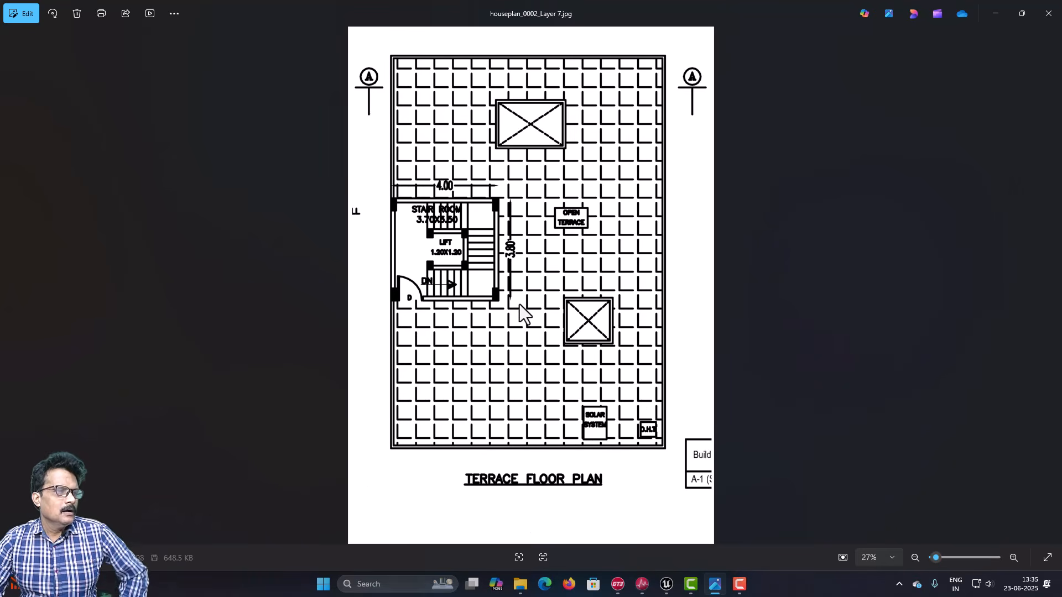
scroll(519, 304, "up", 2)
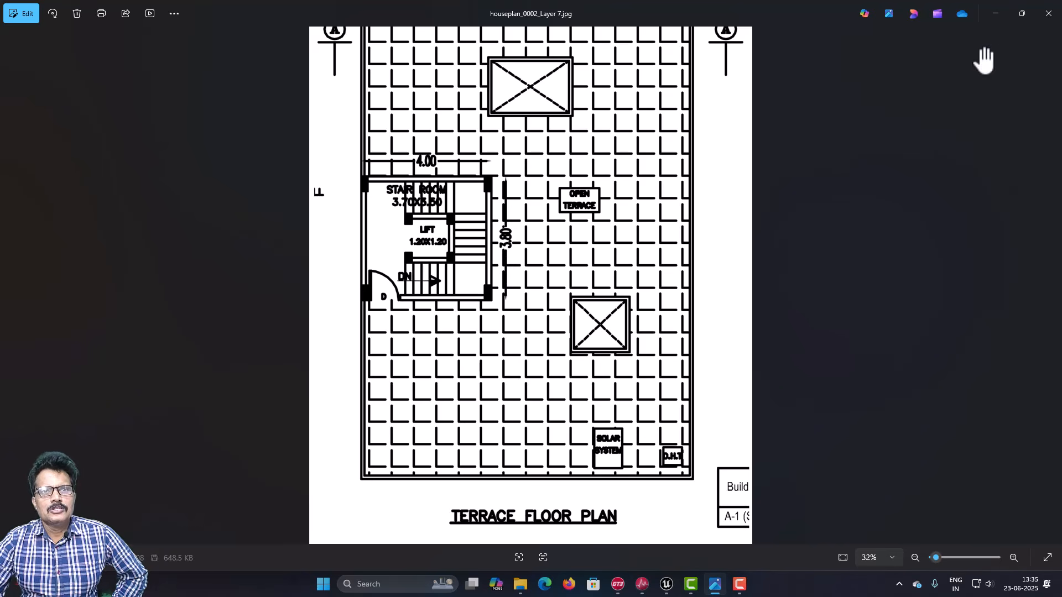
left_click(994, 14)
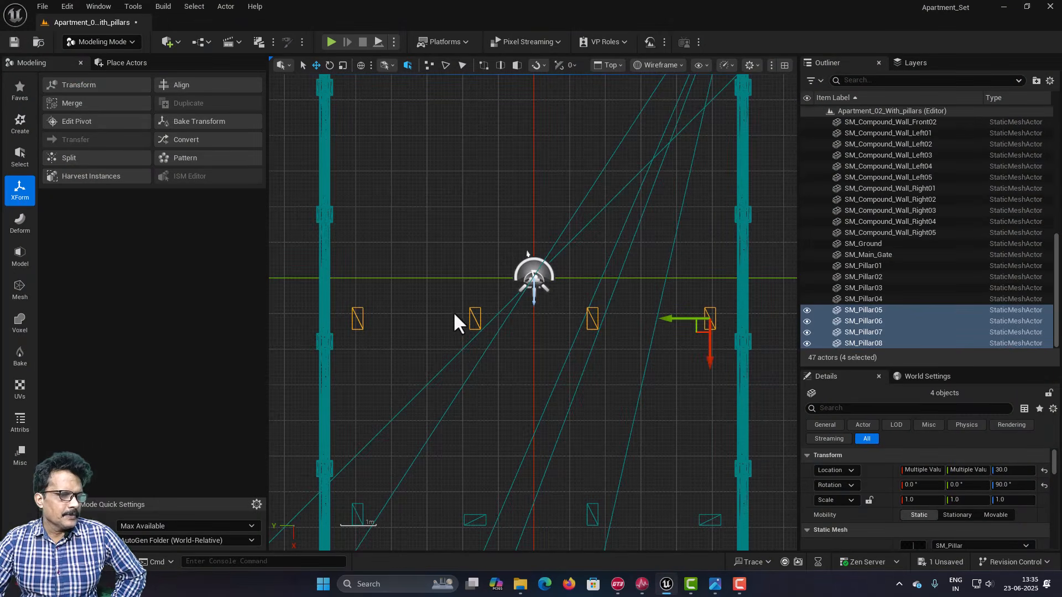
Step: Duplicate the second-row pillars SM_Pillar05 and SM_Pillar06 together
left_click(381, 323)
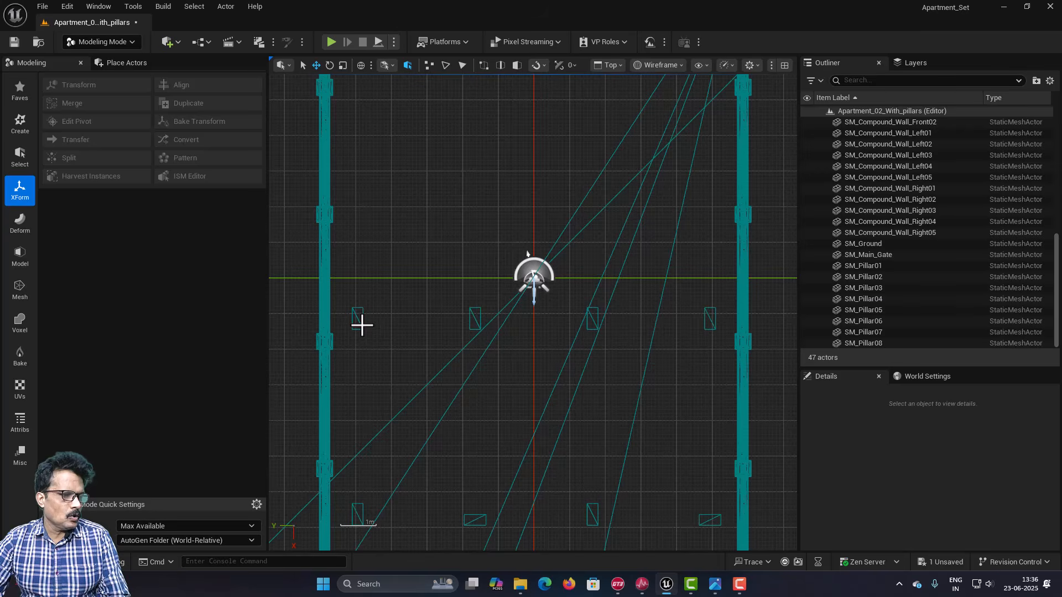
left_click(361, 324)
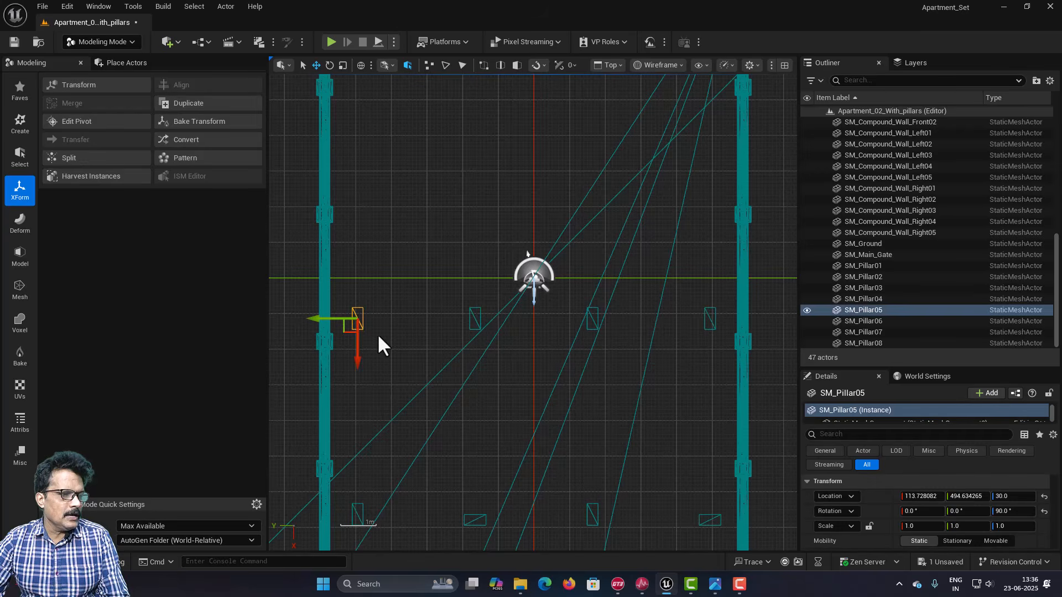
left_click(473, 326, "ctrl")
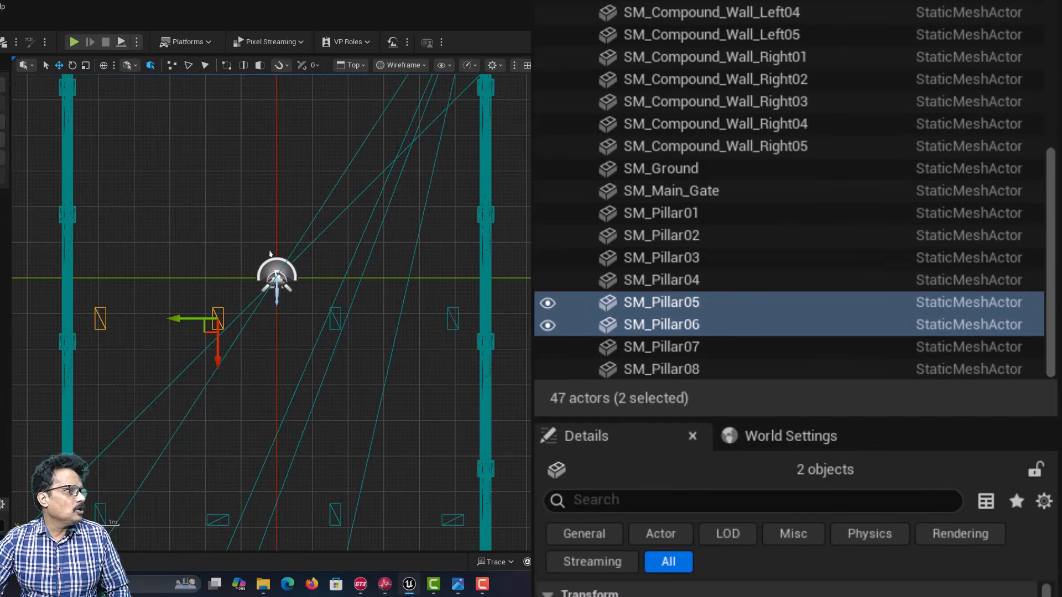
key("ctrl+d")
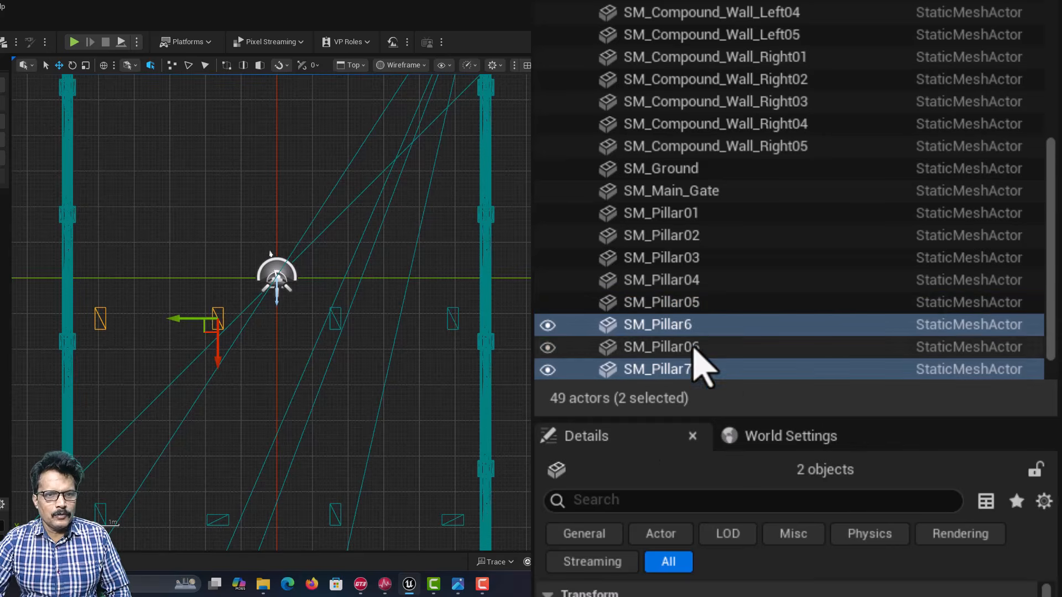
Step: Move the duplicate SM_Pillar6 back from the second row by subtracting 380 from its X location
left_click(716, 332)
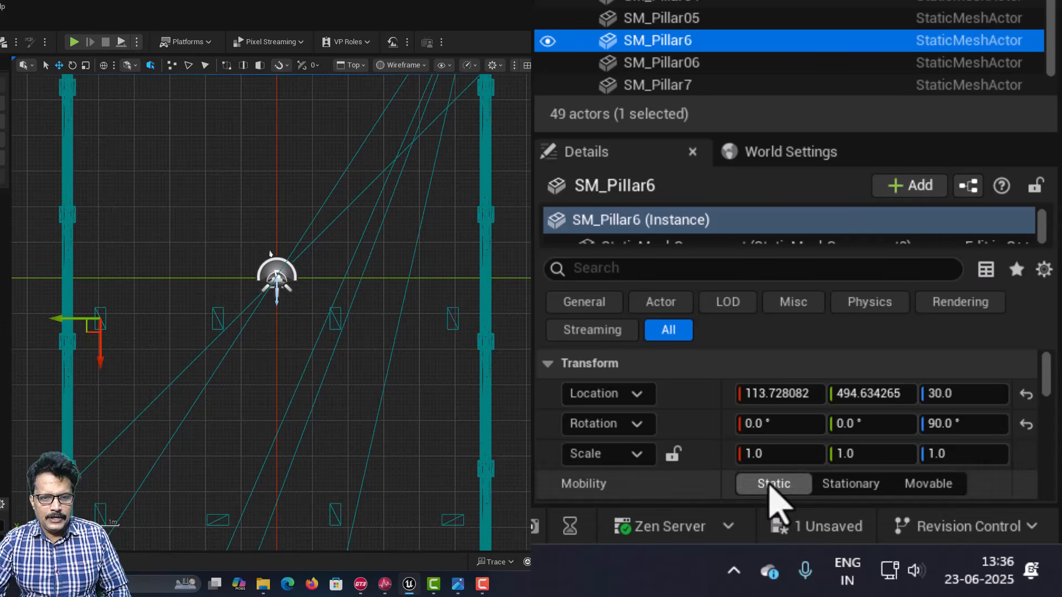
left_click(766, 400)
left_click(815, 394)
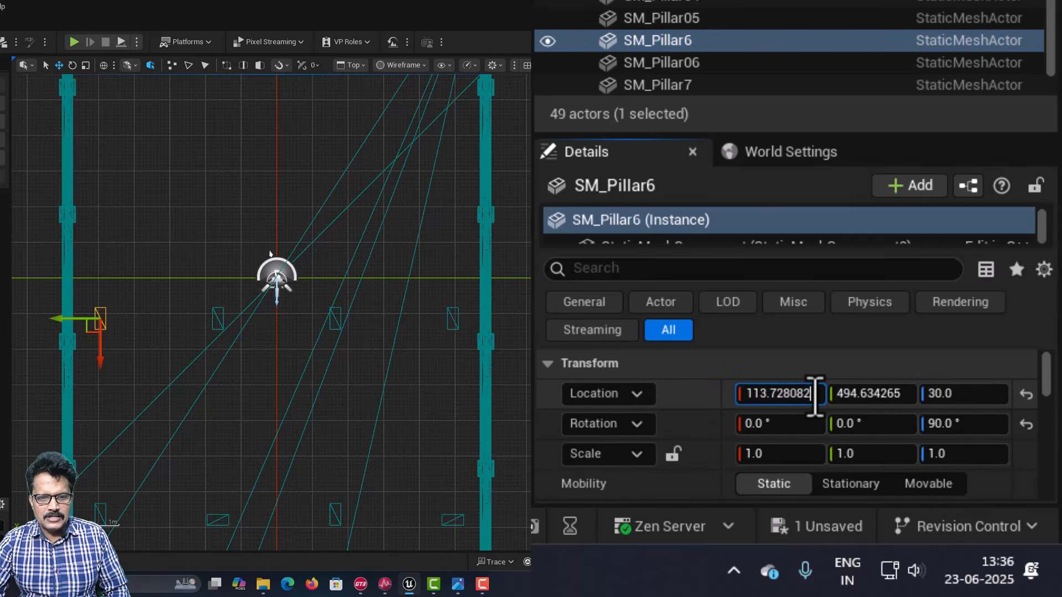
type("-")
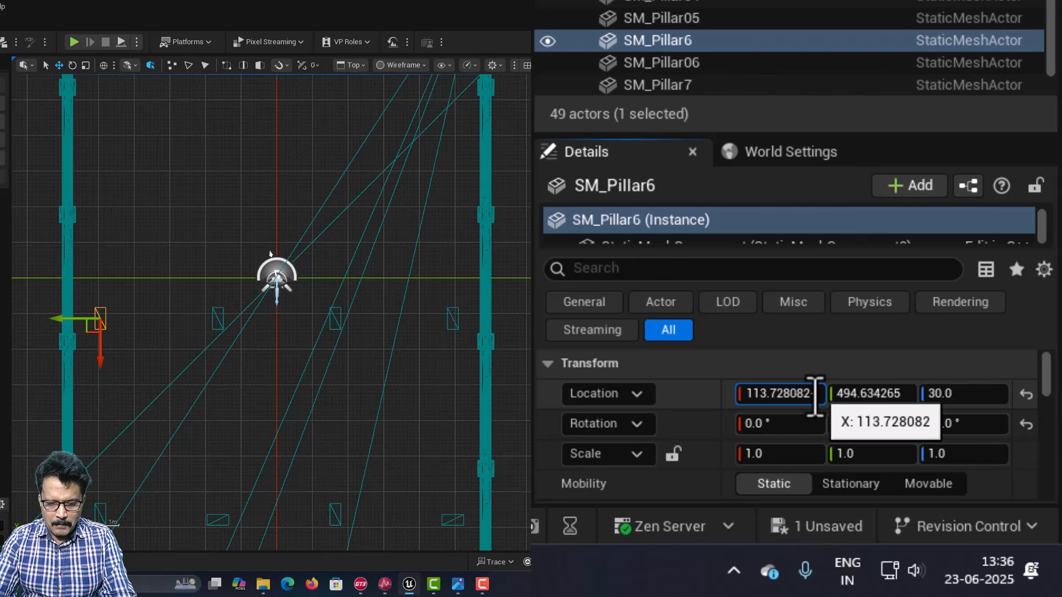
type("380")
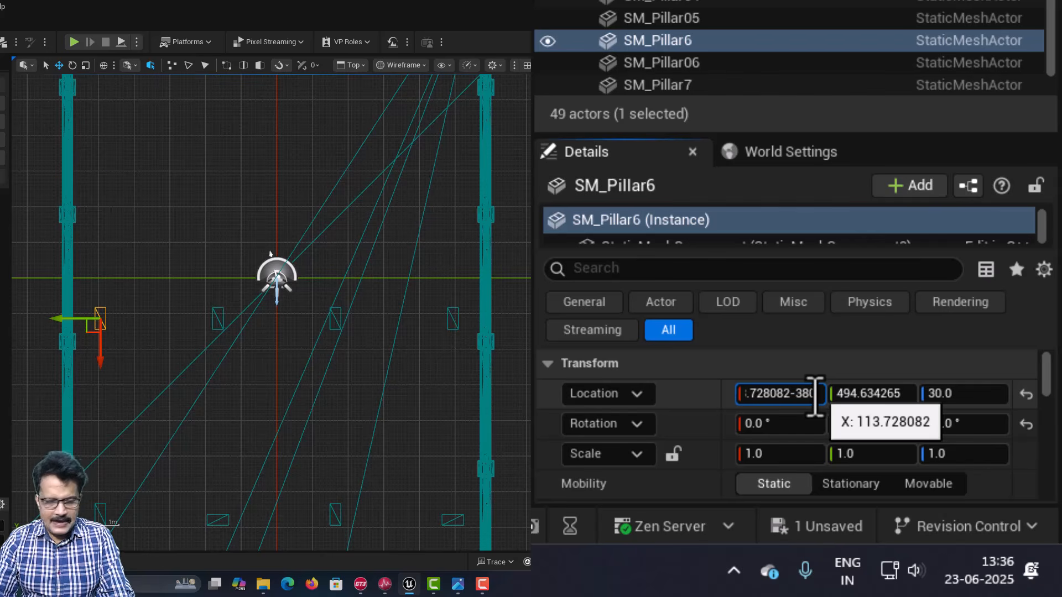
key("Return")
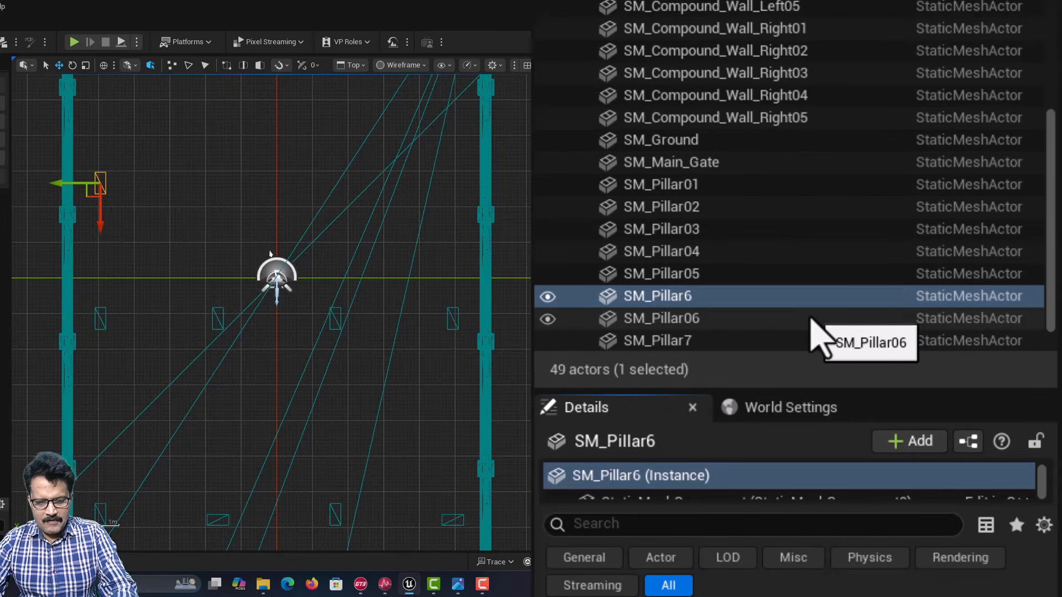
Step: Rename the moved duplicate SM_Pillar6 to SM_Pillar09
key("F2")
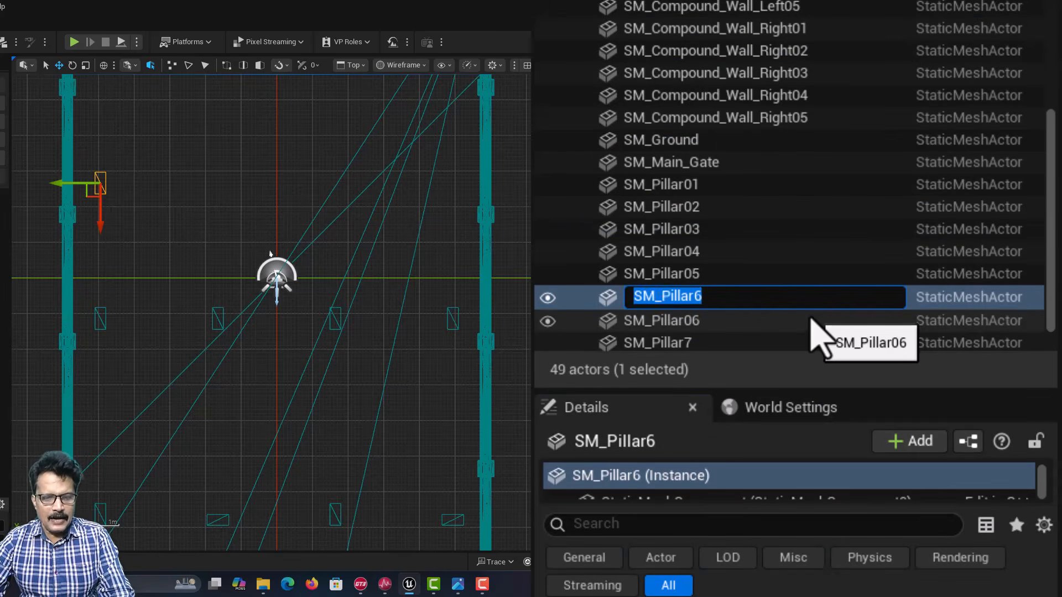
left_click(741, 297)
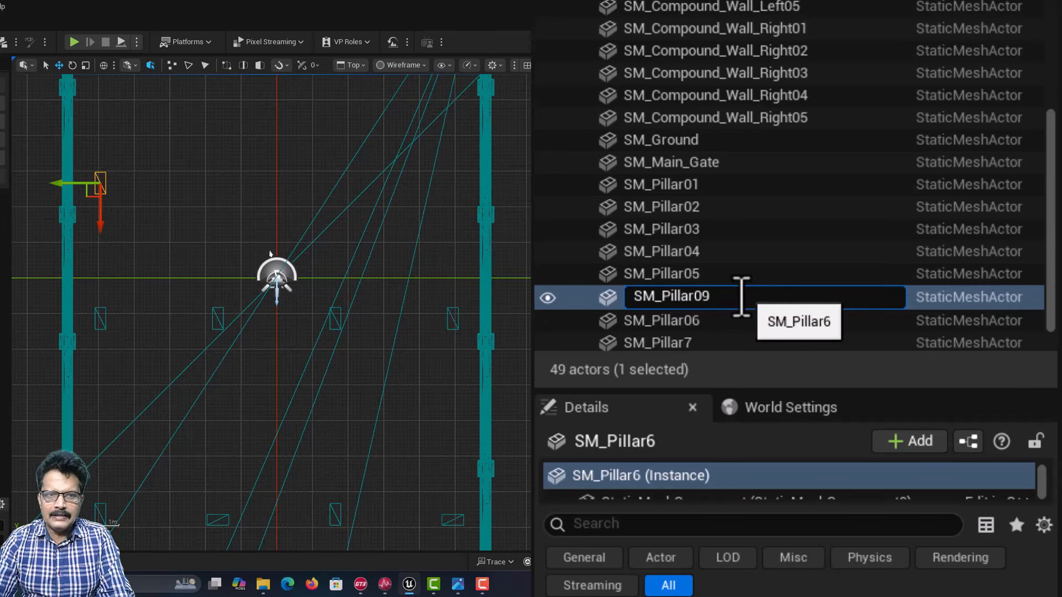
type("09")
key("Return")
Step: Move the duplicate SM_Pillar7 back from the second row by subtracting 380 from its X location
left_click(688, 319)
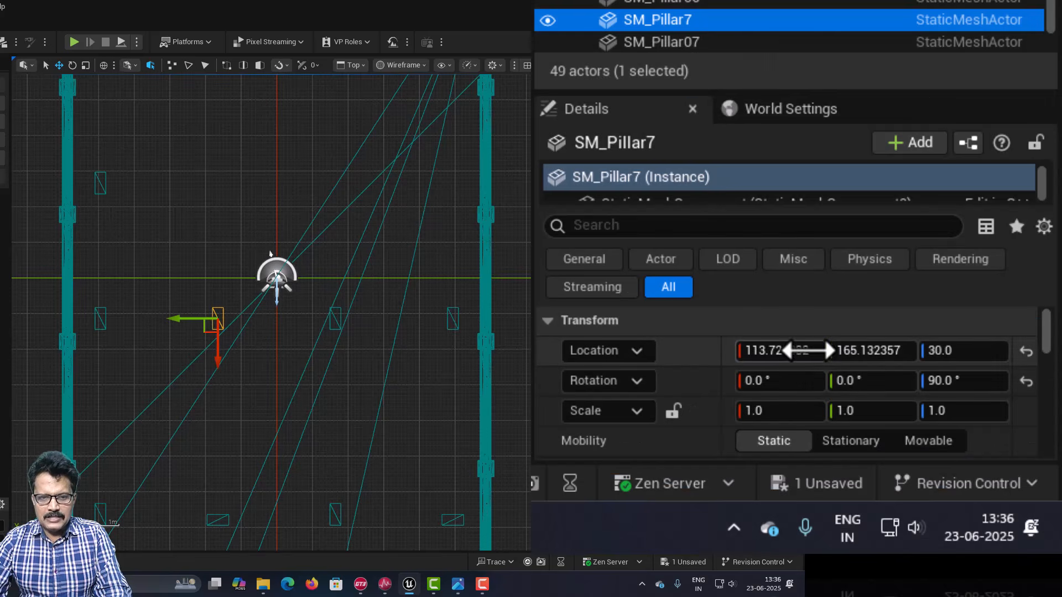
left_click(804, 349)
left_click(808, 353)
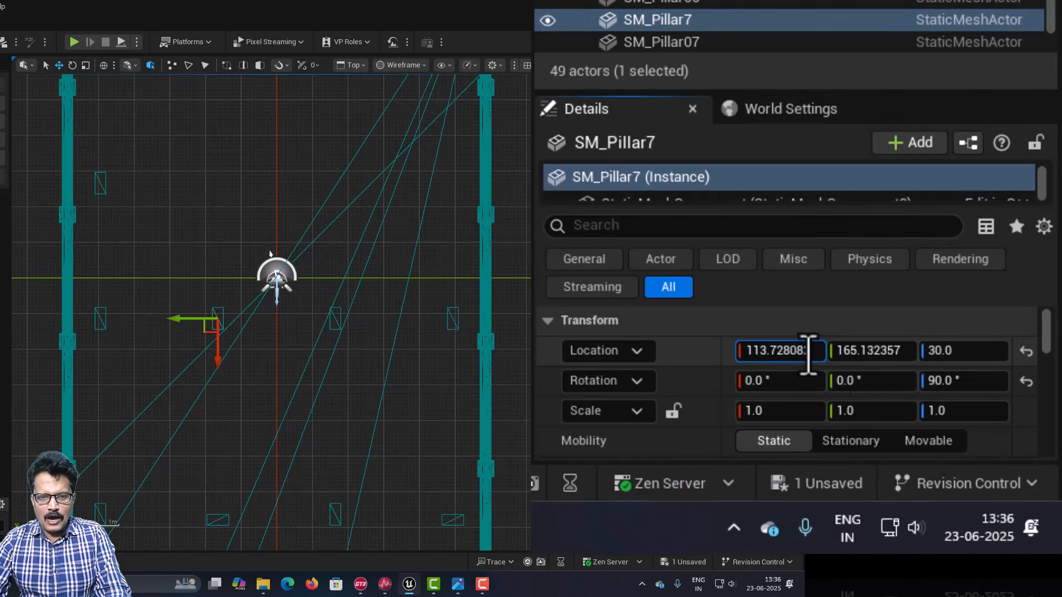
key("Return")
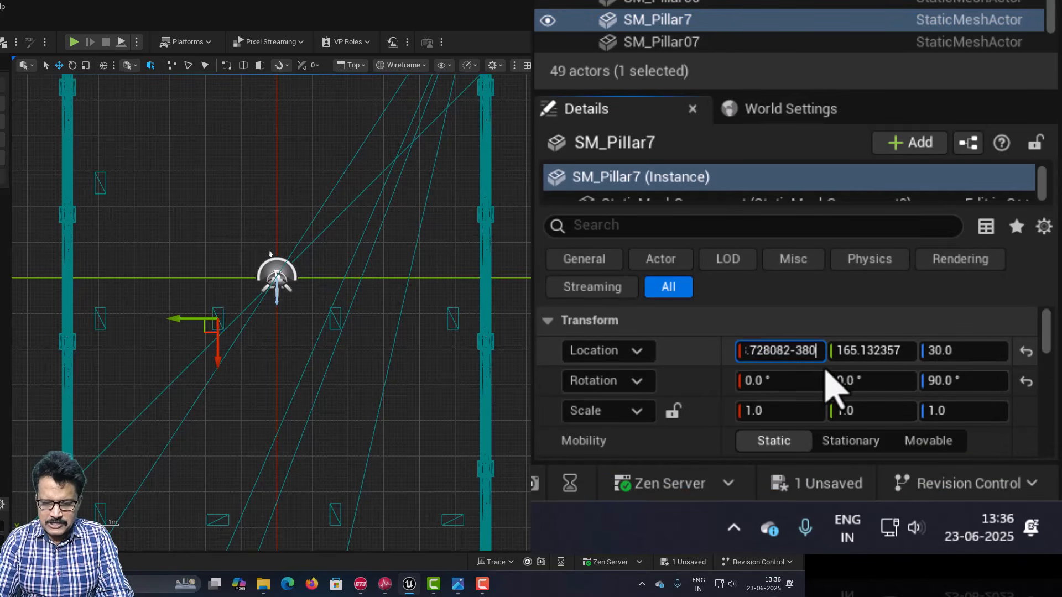
type("-380")
key("Return")
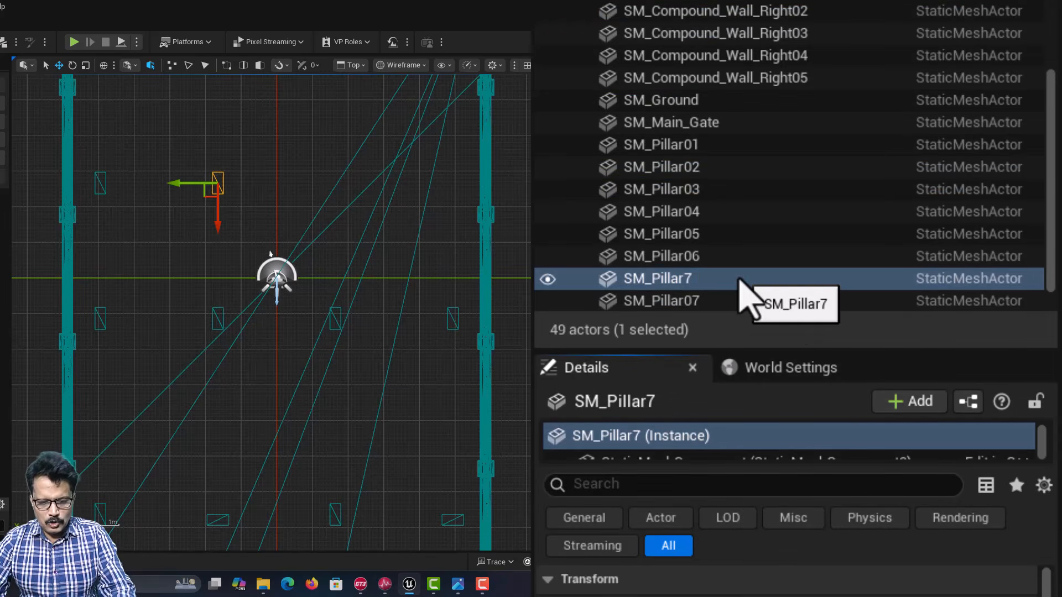
Step: Rename the moved duplicate SM_Pillar7 to SM_Pillar10
left_click(733, 279)
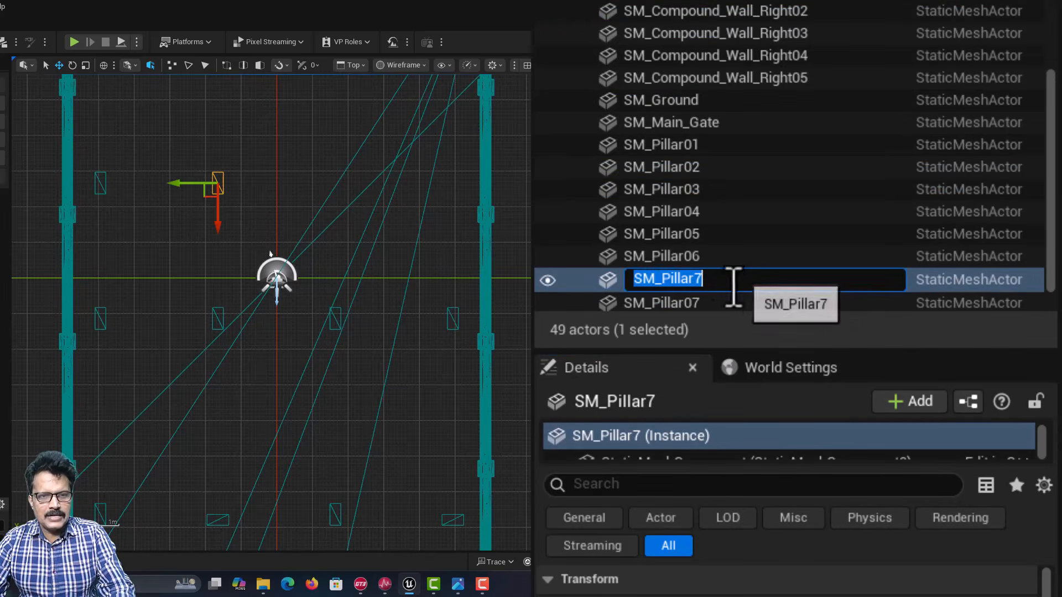
left_click(695, 279)
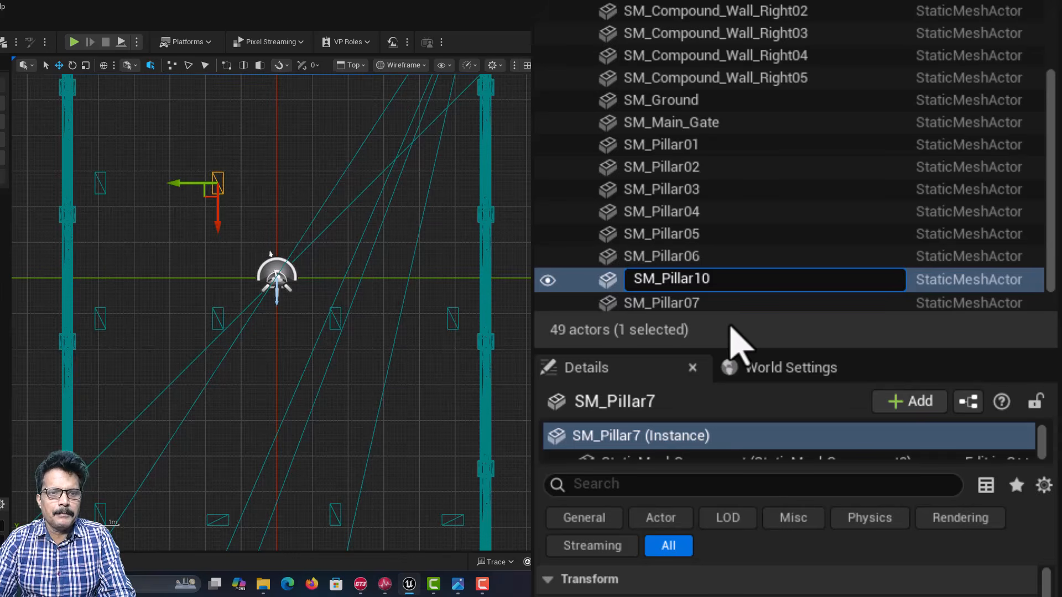
key("Return")
scroll(738, 265, "down", 2)
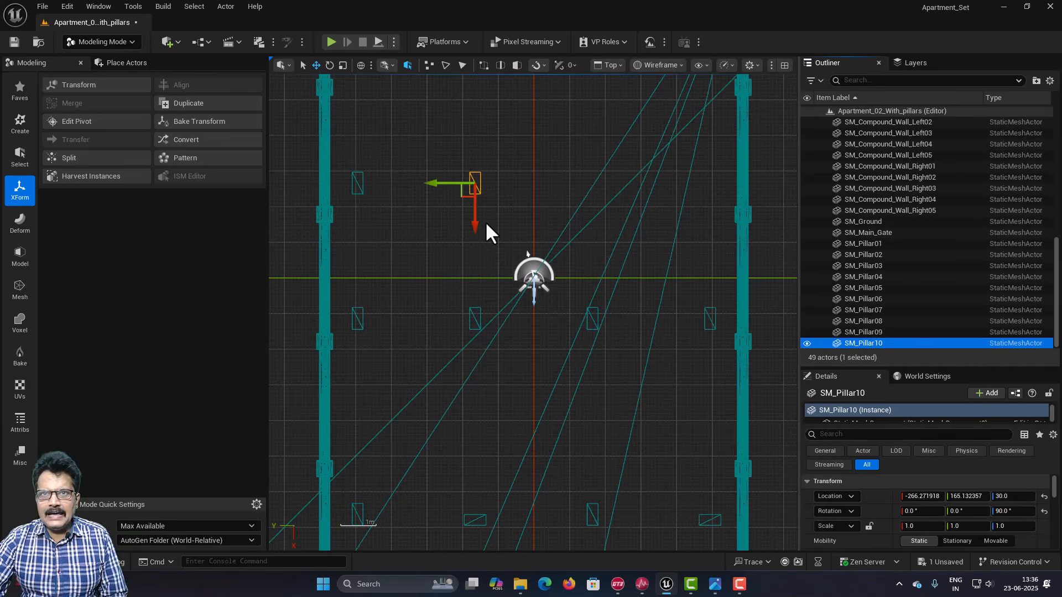
Step: Switch to the second floor plan image and examine the pillars around the void, kitchen and bedrooms behind the stair room
key("alt+Tab")
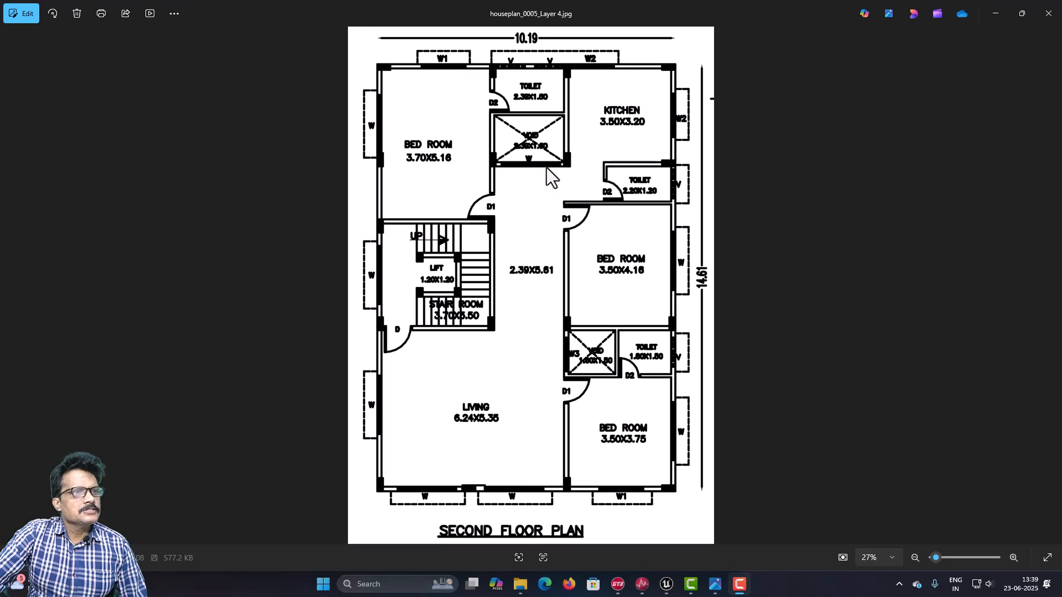
scroll(546, 168, "up", 4)
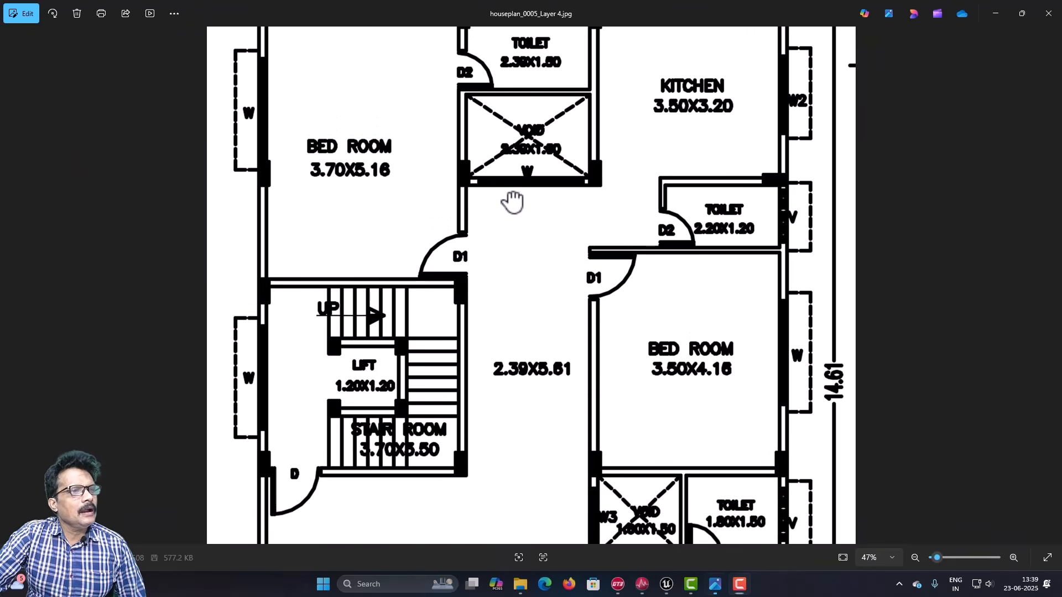
left_click_drag(510, 201, 514, 257)
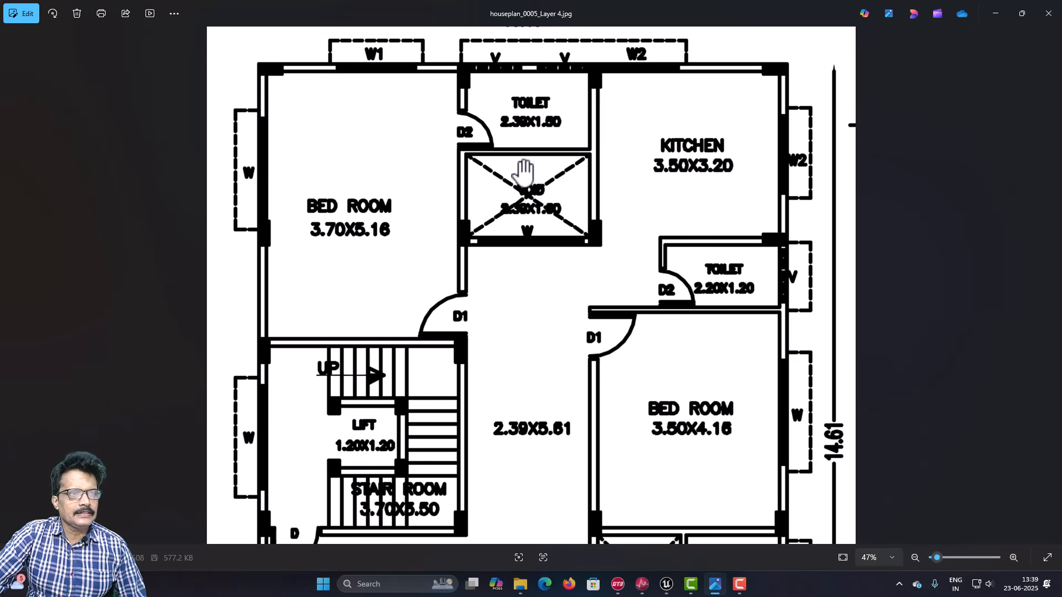
scroll(454, 182, "down", 1)
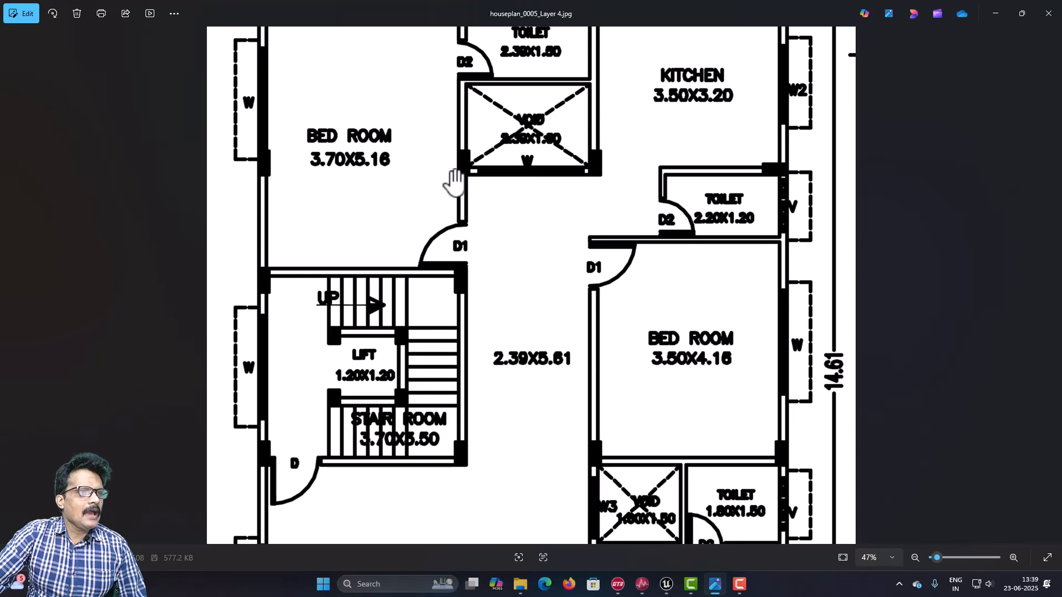
scroll(453, 194, "up", 1)
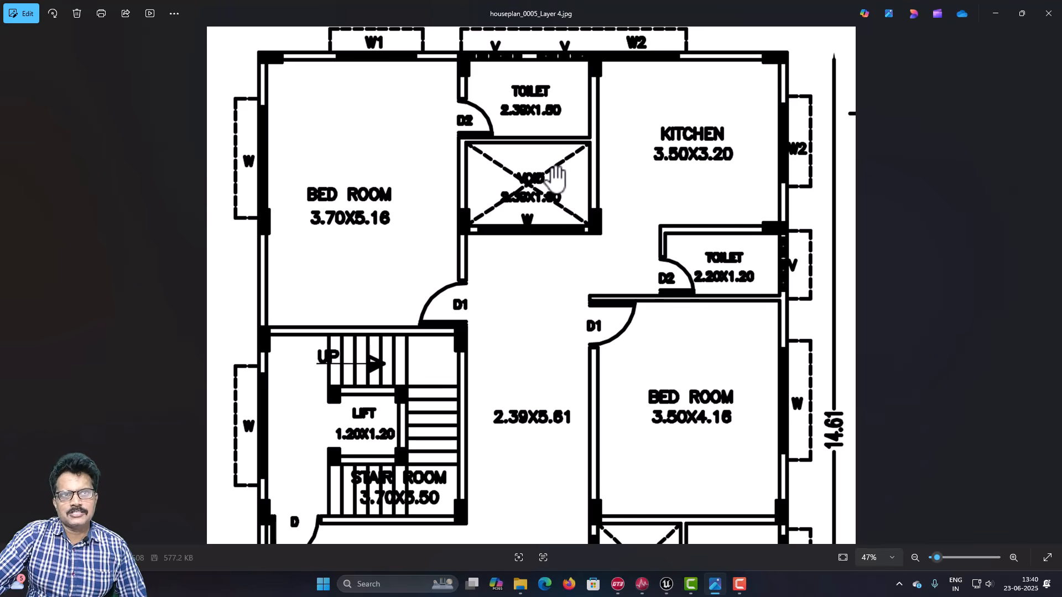
left_click(994, 11)
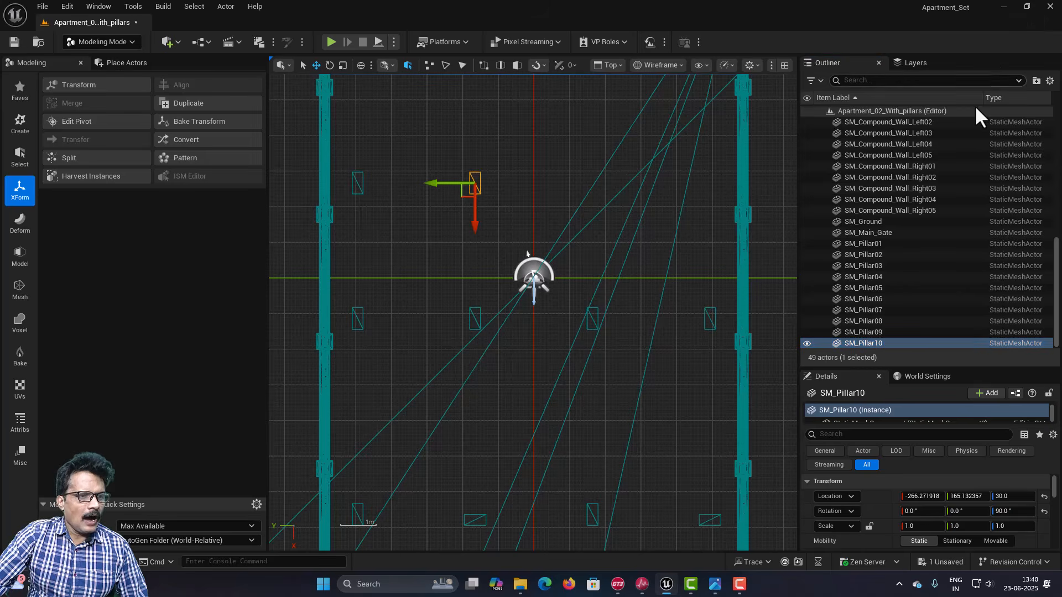
Step: Duplicate the four second-row pillars SM_Pillar05 through SM_Pillar08 together
scroll(401, 238, "down", 2)
right_click_drag(401, 239, 404, 425)
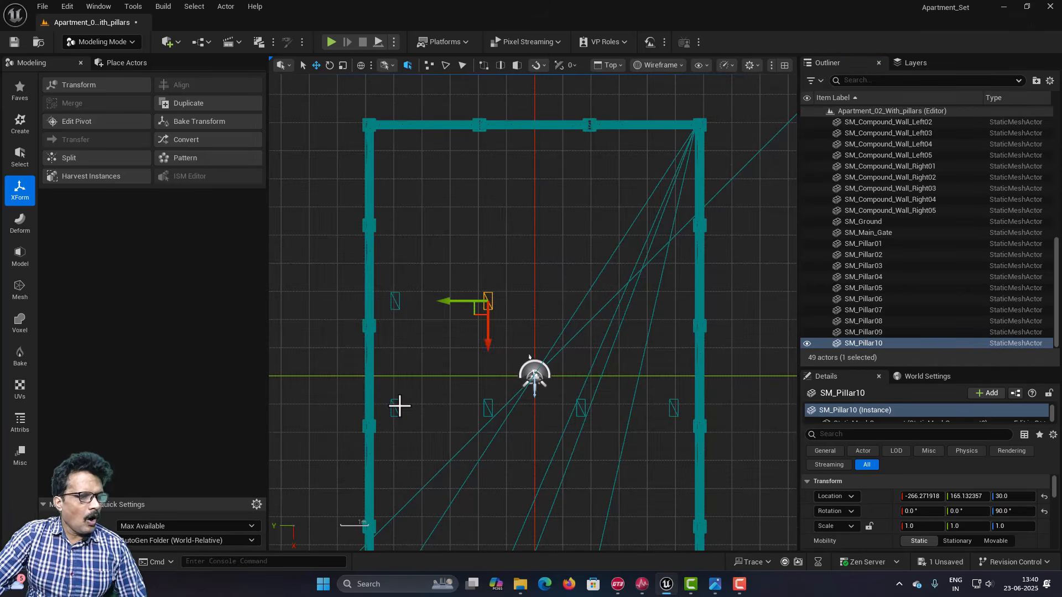
left_click(398, 407)
left_click(487, 415, "ctrl")
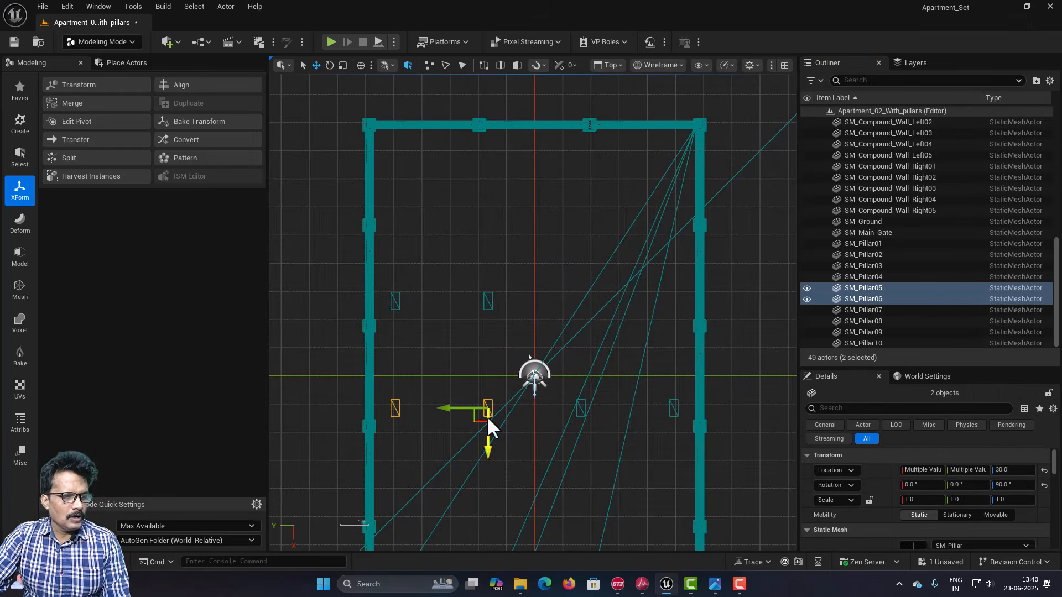
left_click(581, 412, "ctrl")
left_click(673, 410, "ctrl")
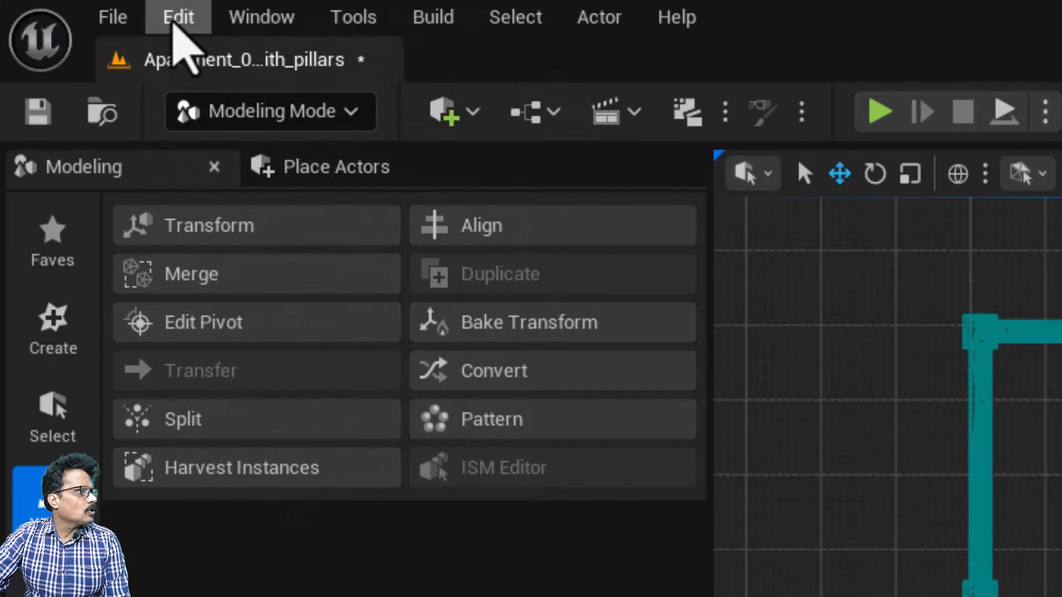
left_click(178, 22)
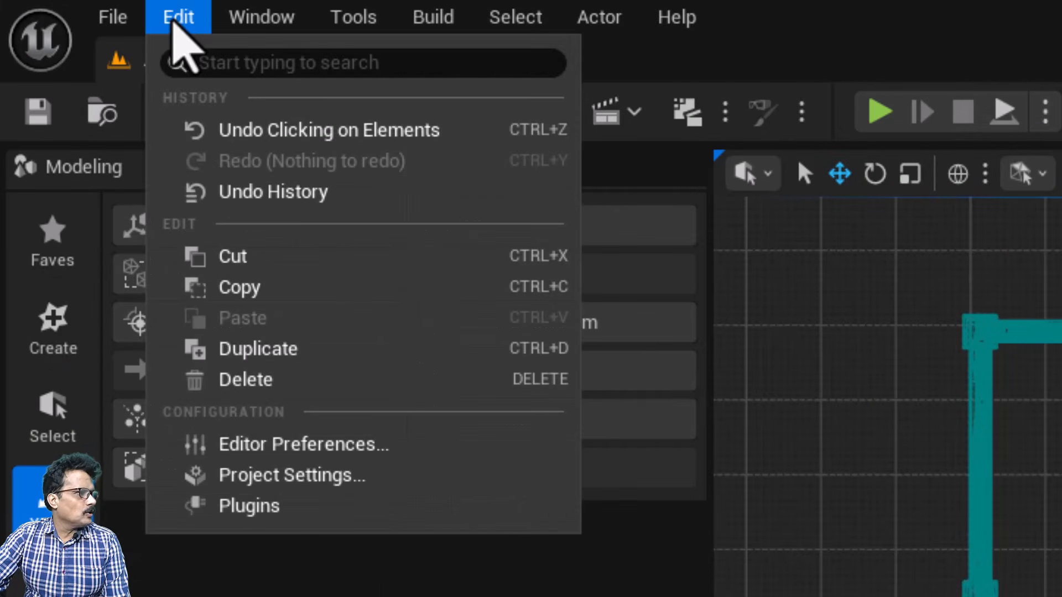
left_click(219, 349)
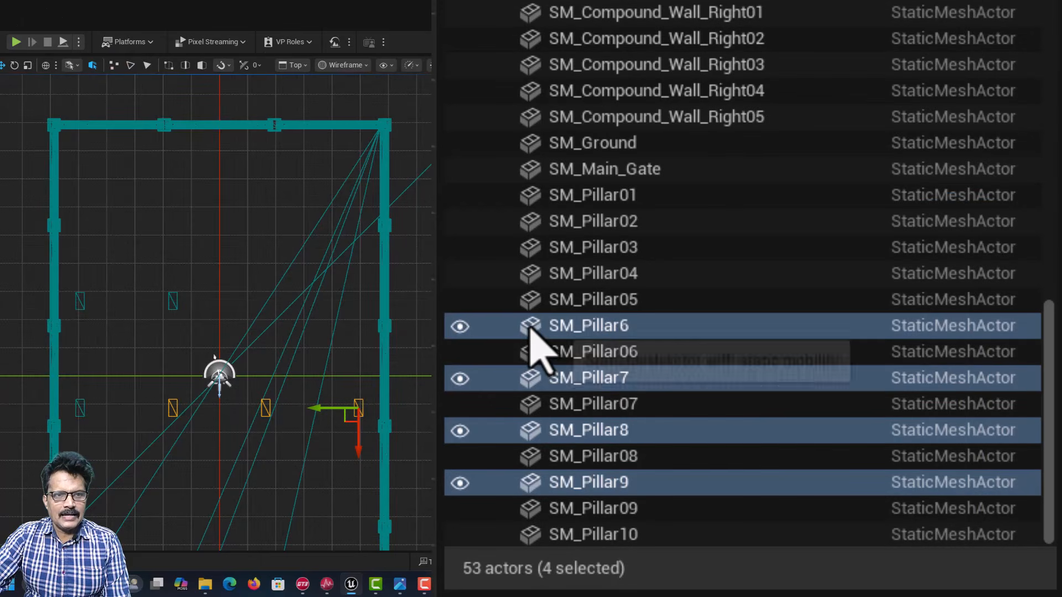
Step: Rename the new duplicate SM_Pillar6 to SM_Pillar11
left_click(530, 329)
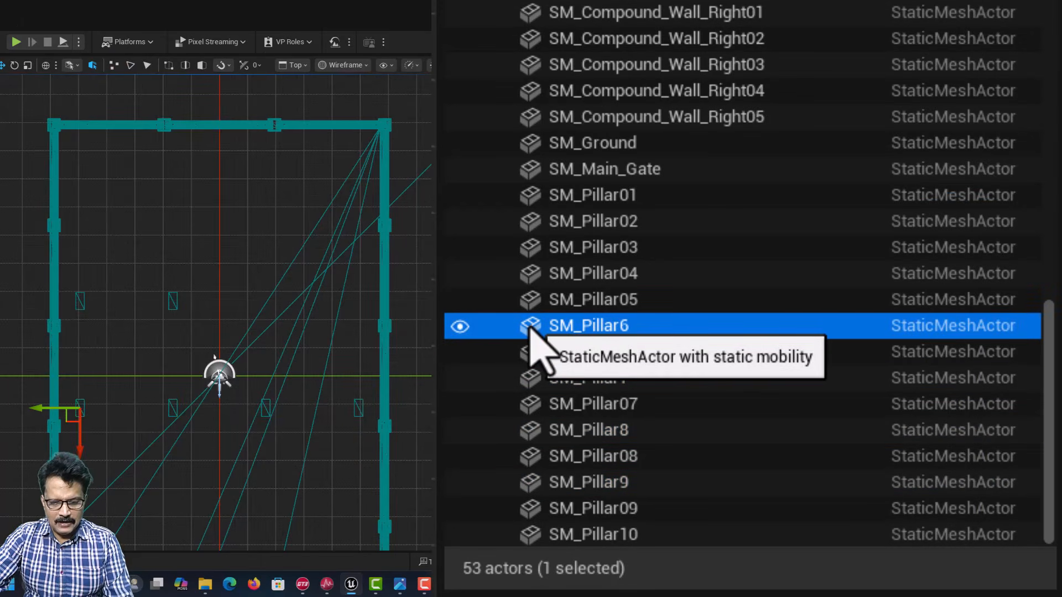
key("F2")
left_click(695, 332)
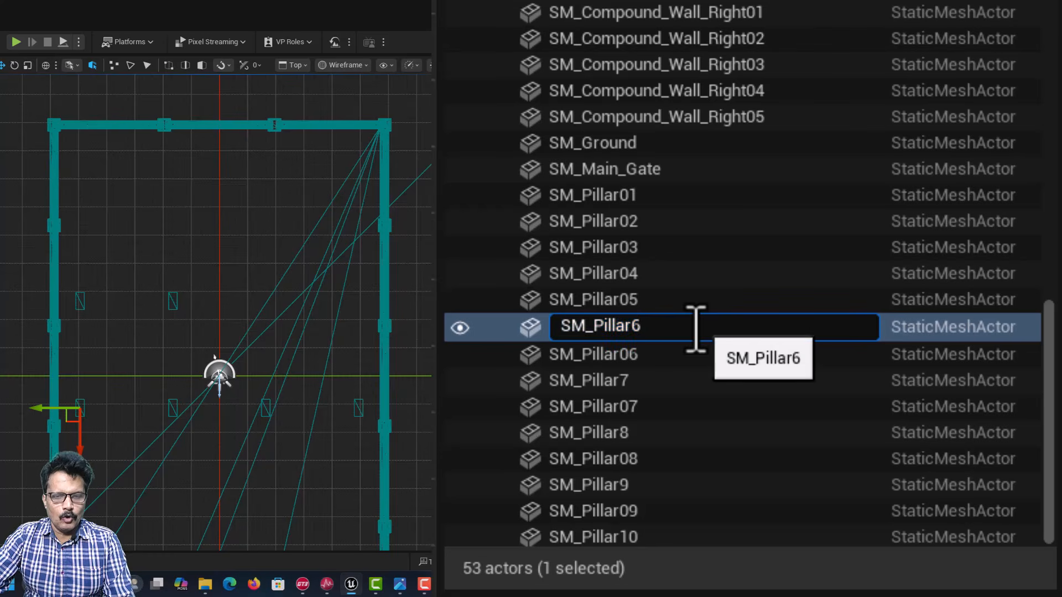
key("BackSpace")
type("11")
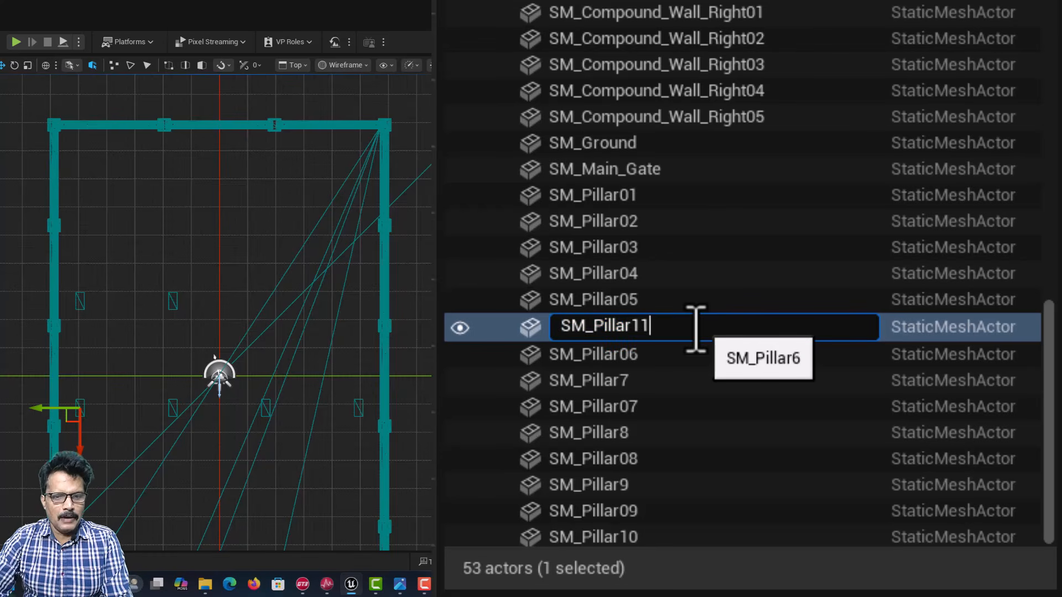
key("Return")
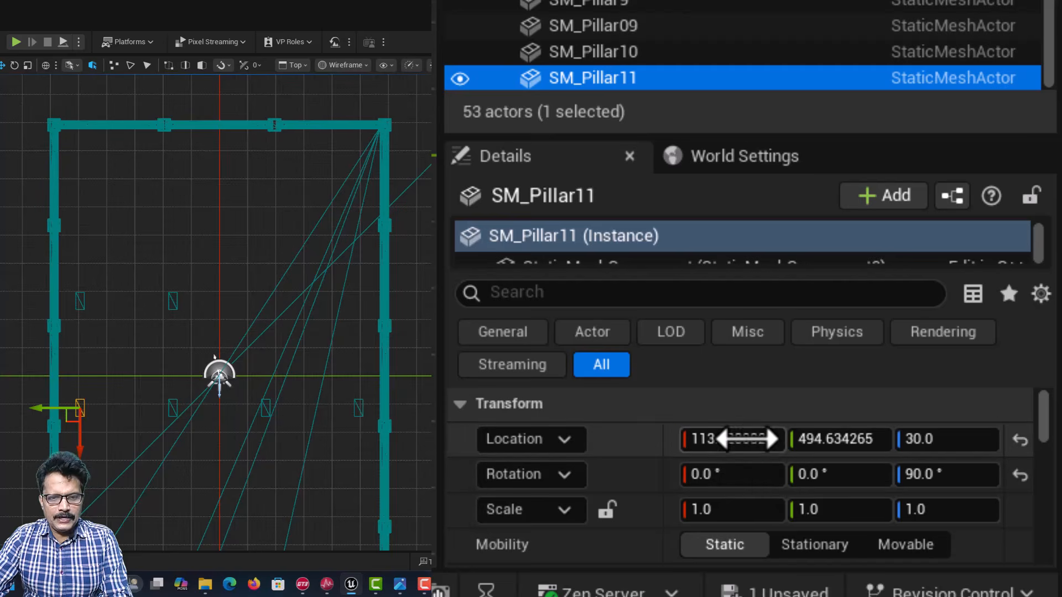
Step: Check the 5.96 offset in the calculator and subtract 596 from SM_Pillar11's X location
left_click(752, 442)
left_click(770, 444)
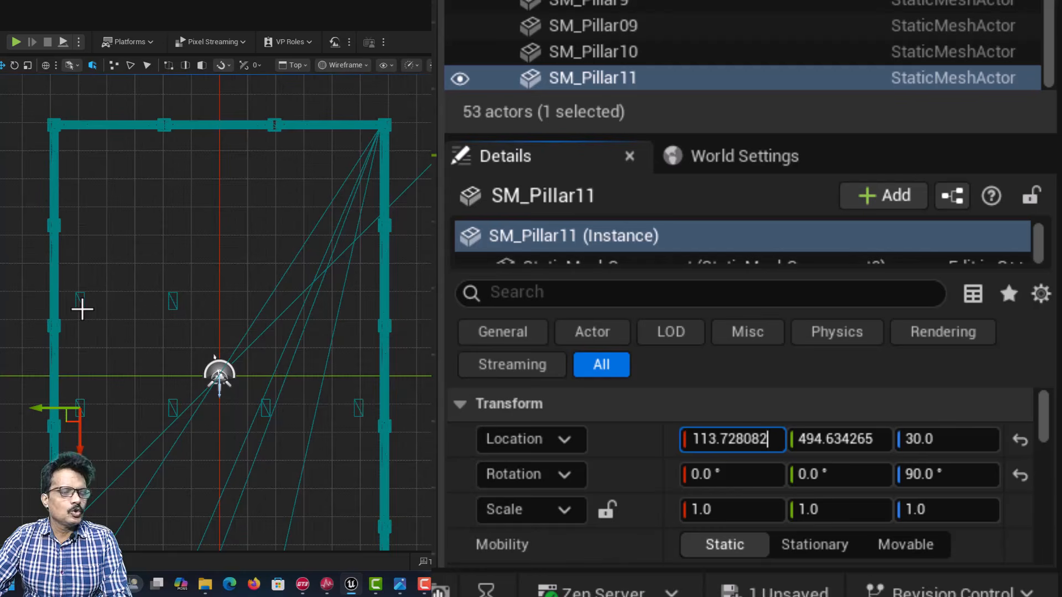
key("alt+Tab")
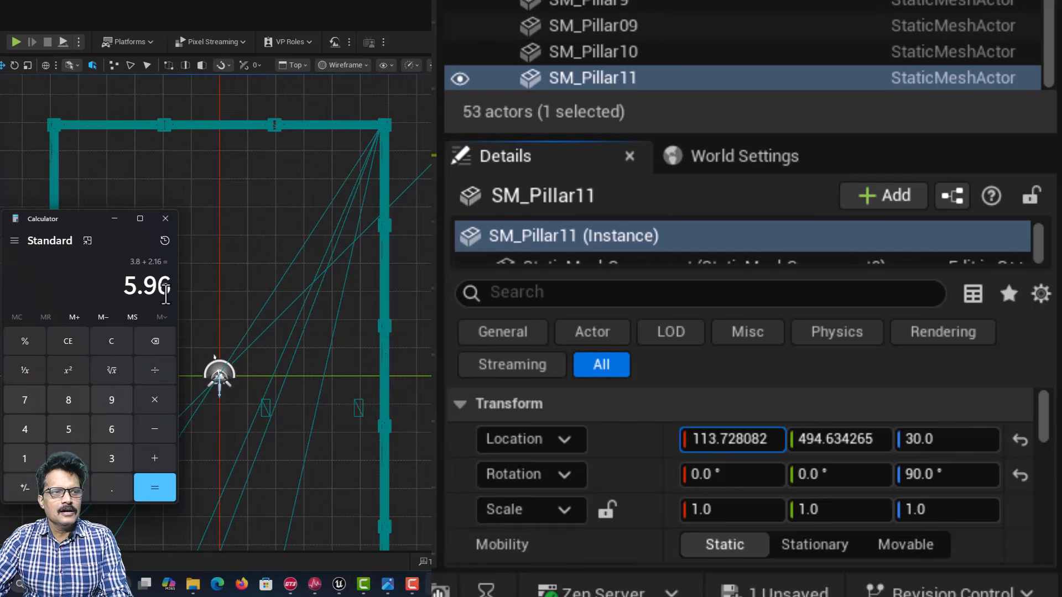
left_click(241, 11)
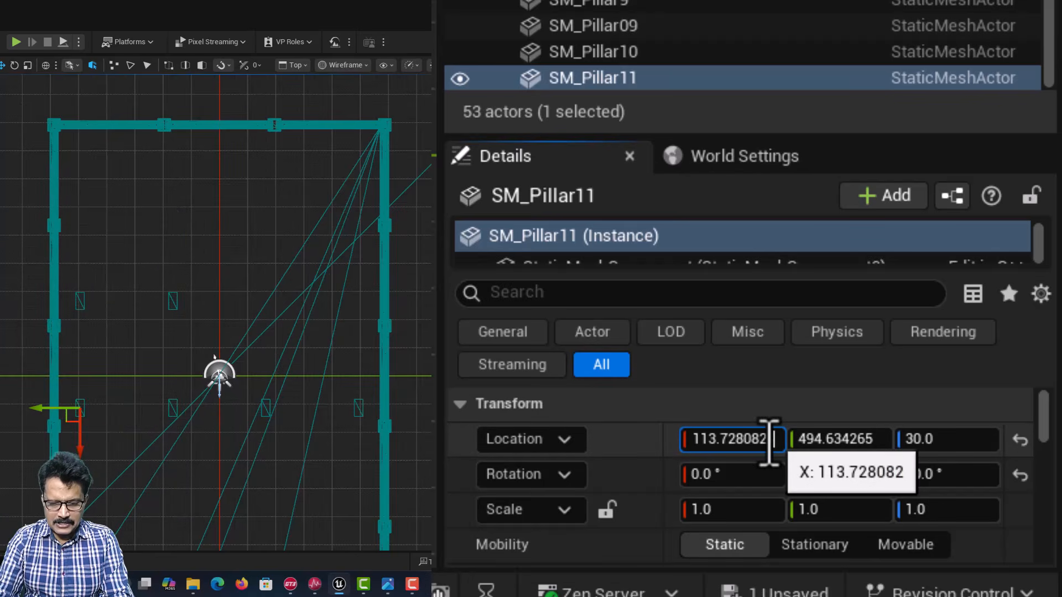
left_click(768, 439)
type("-596")
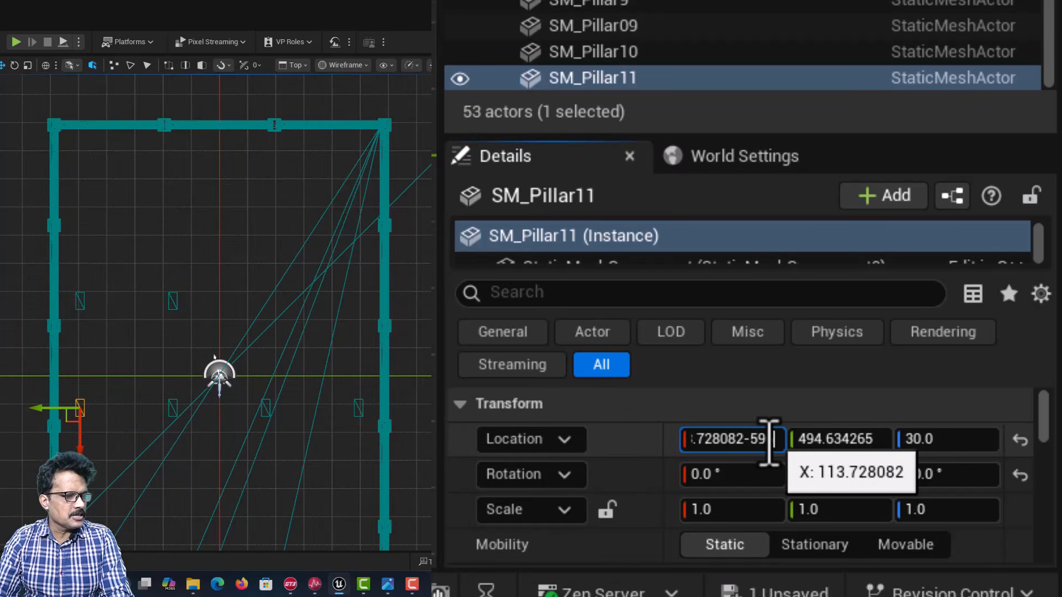
key("Return")
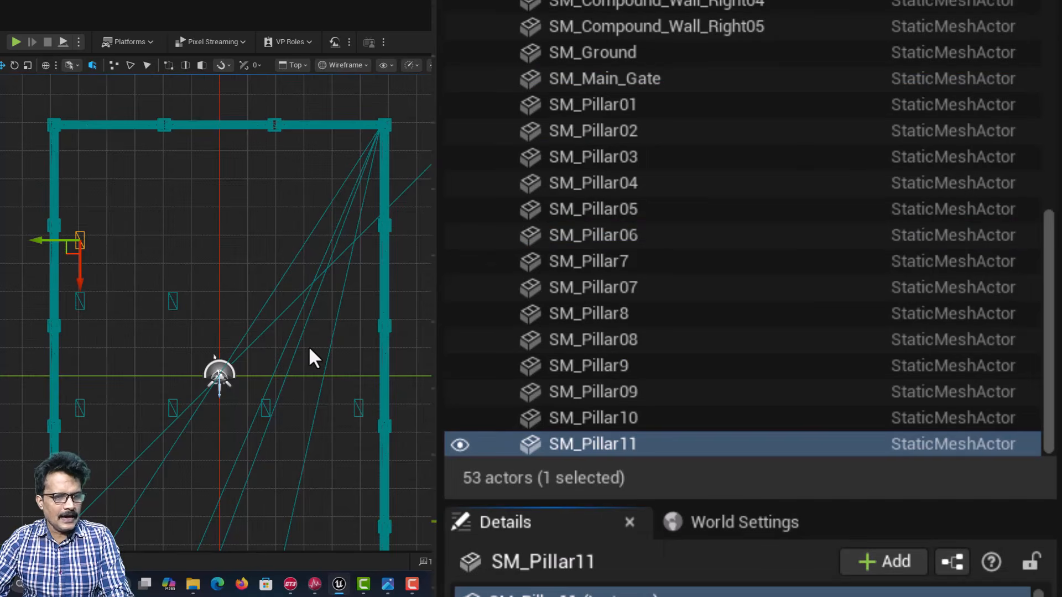
Step: Rename the duplicate SM_Pillar7 to SM_Pillar12
left_click(663, 259)
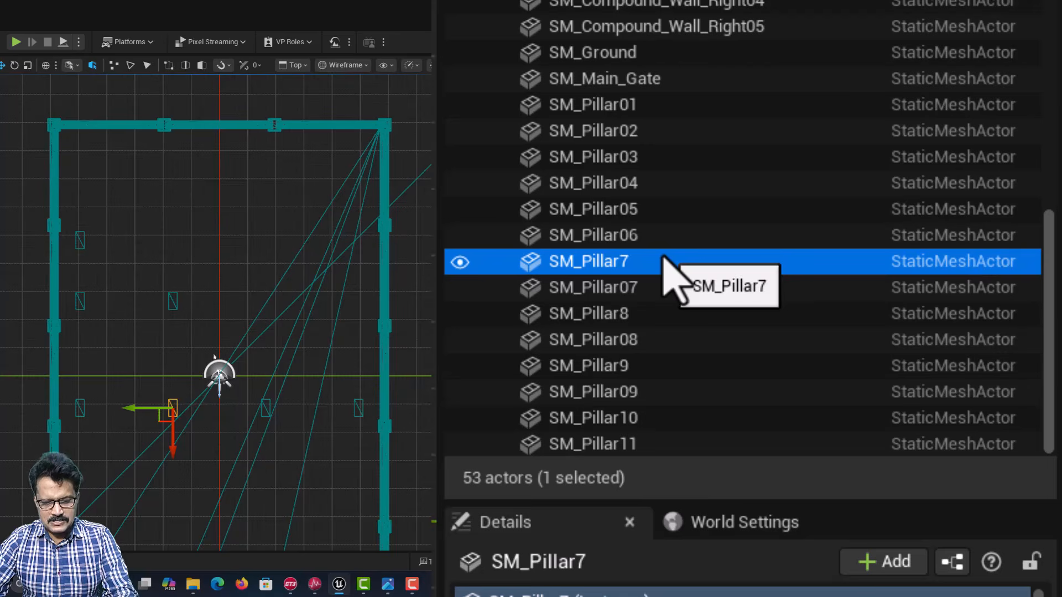
left_click(664, 260)
left_click(657, 268)
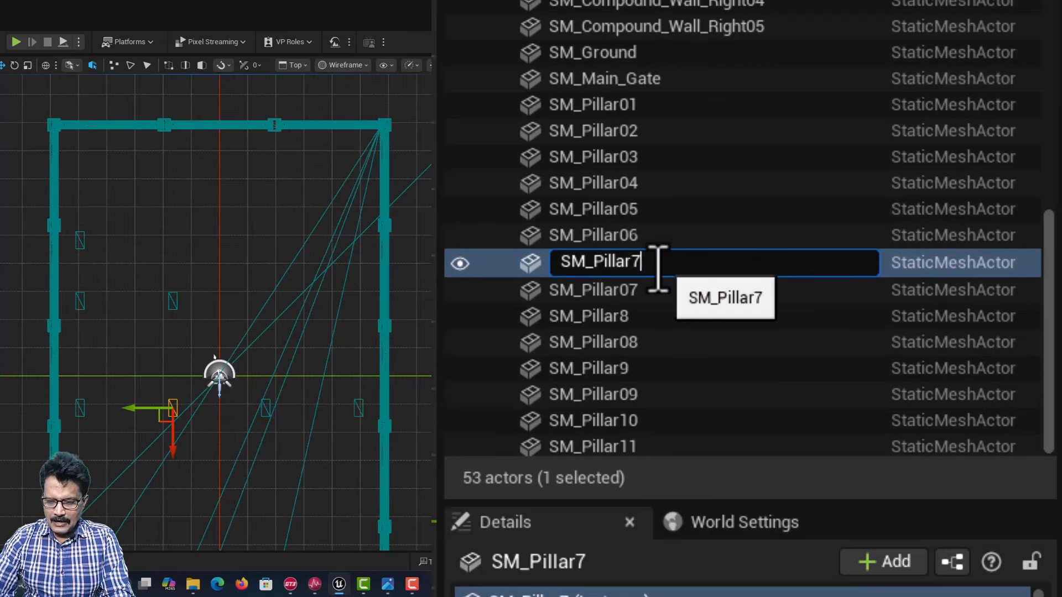
key("Return")
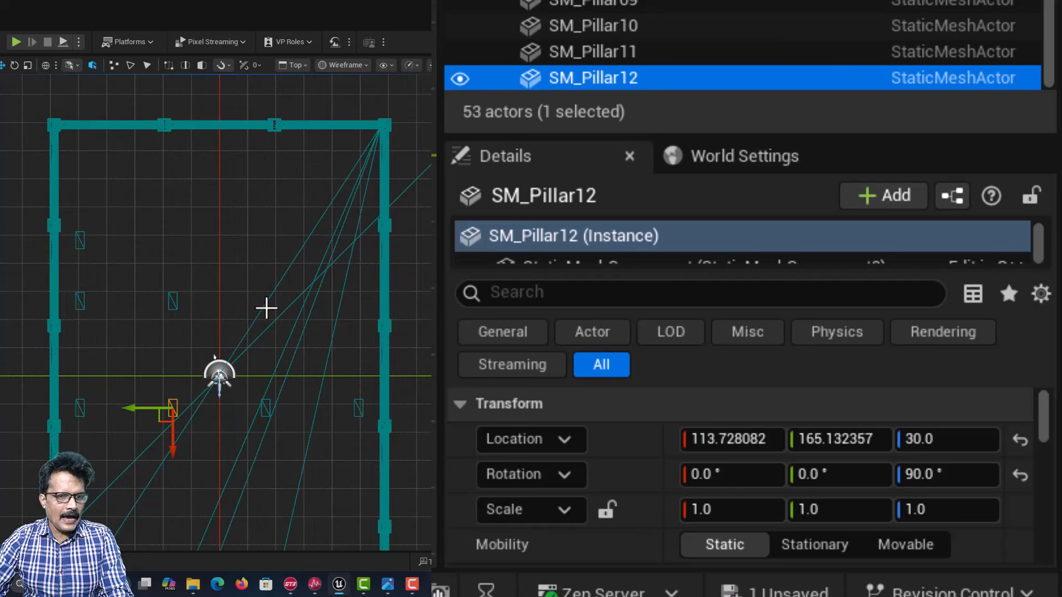
Step: Move SM_Pillar12 back by subtracting 596 from its X location
left_click(766, 439)
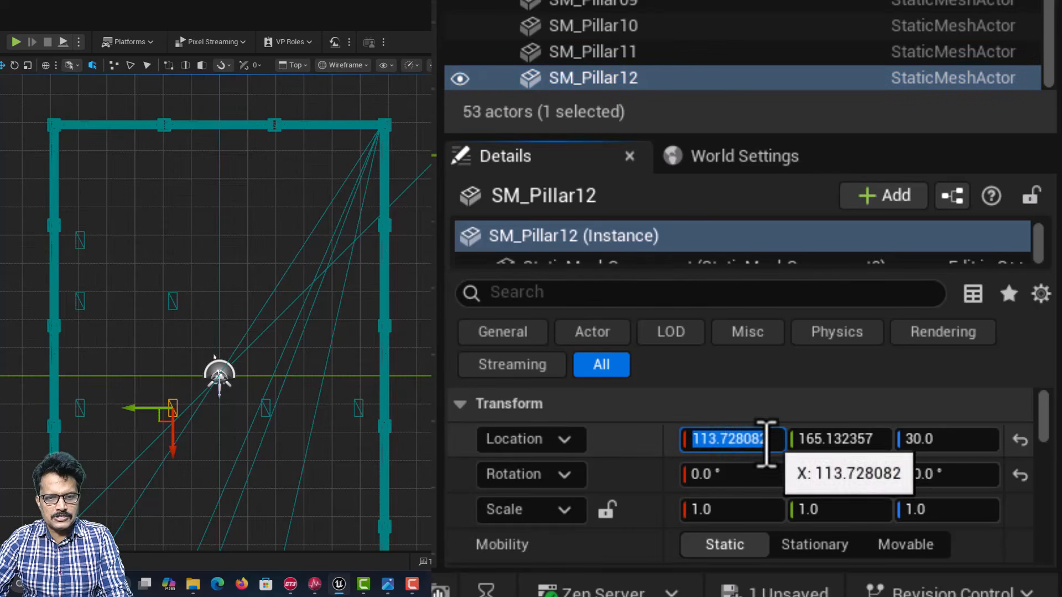
left_click(766, 444)
type("-")
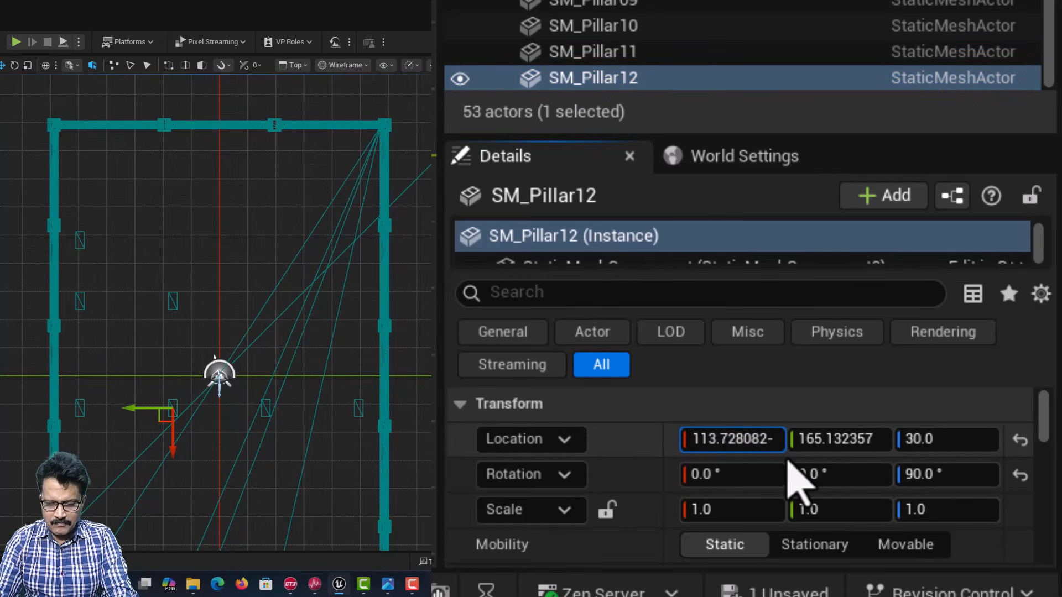
type("596")
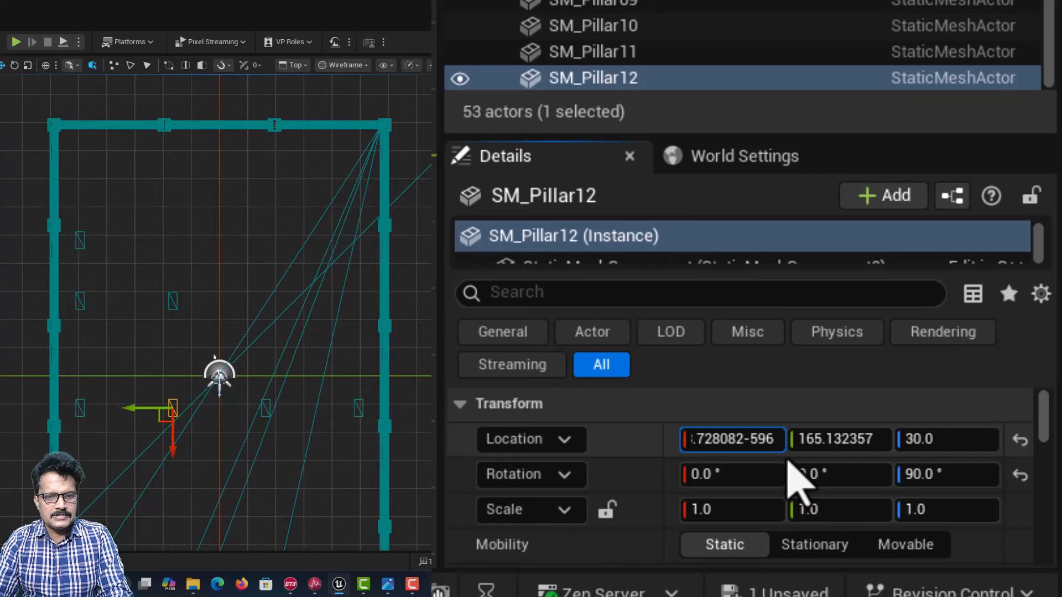
key("Return")
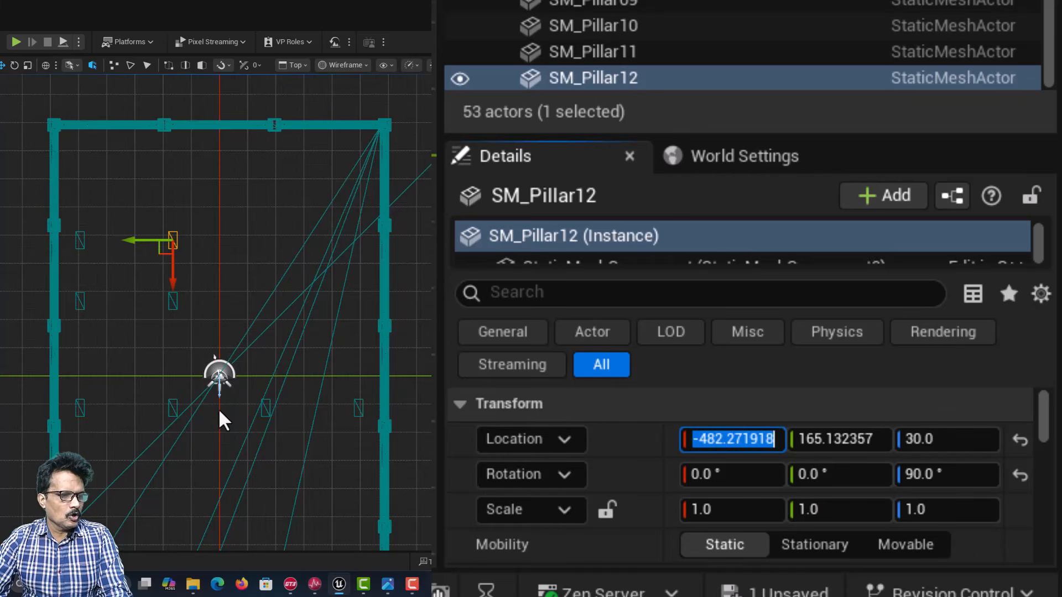
Step: Rename the duplicate SM_Pillar8 to SM_Pillar13
left_click(606, 224)
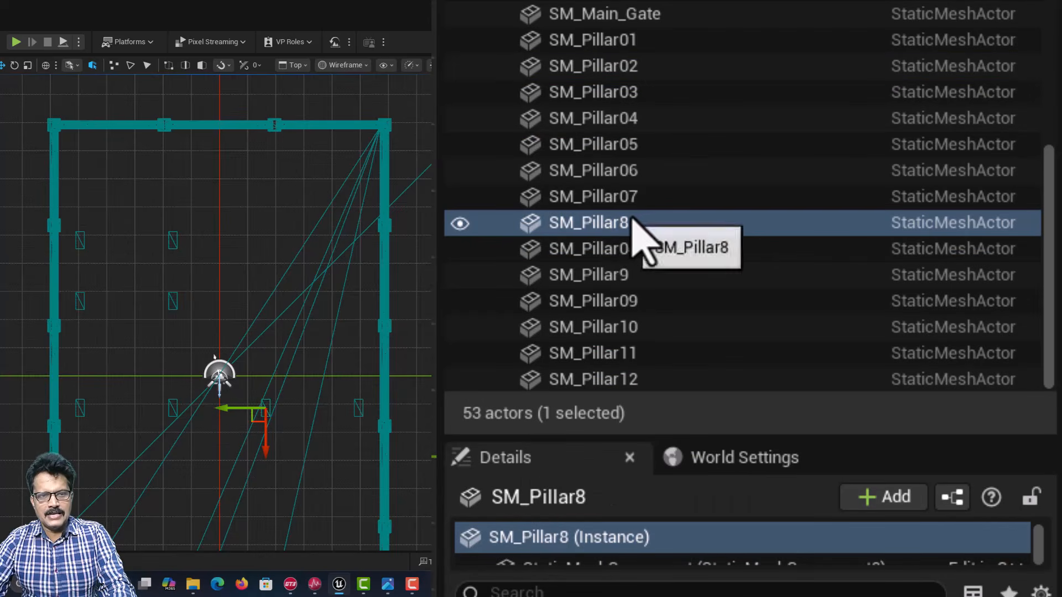
left_click(666, 221)
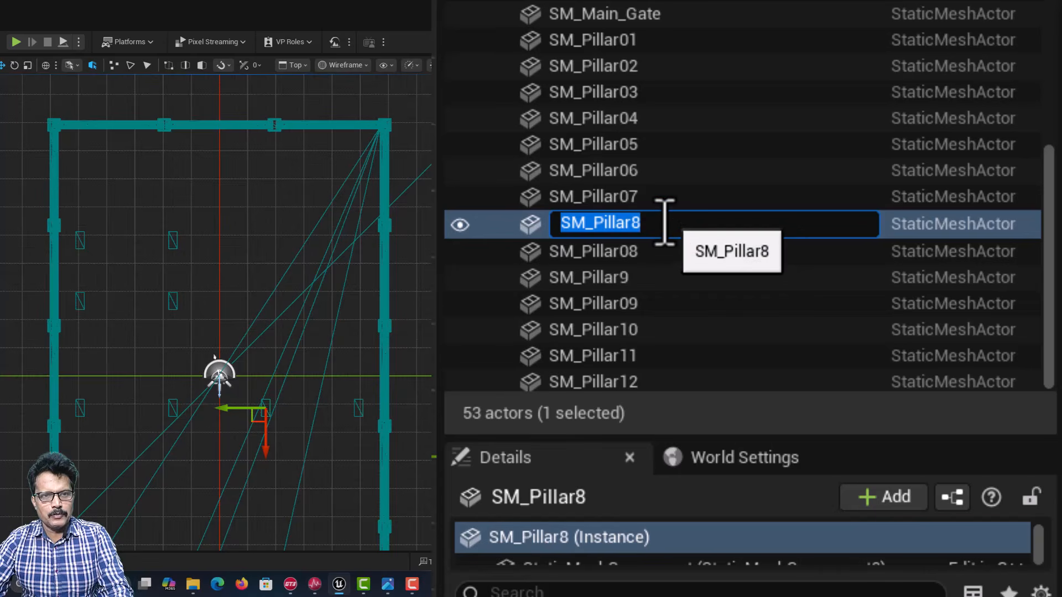
key("BackSpace")
type("SM_Pillar")
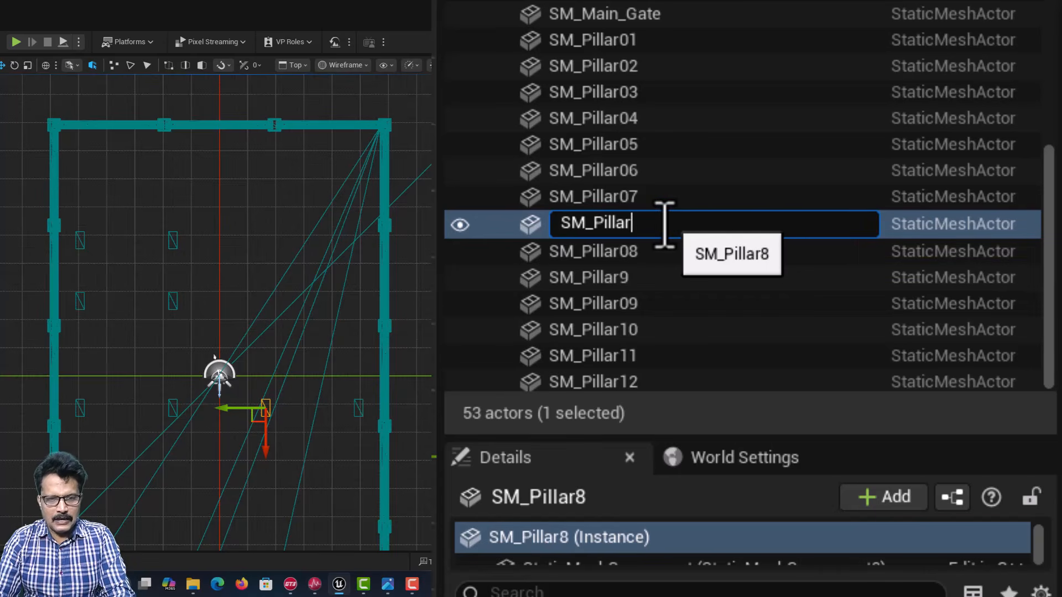
type("13")
key("Return")
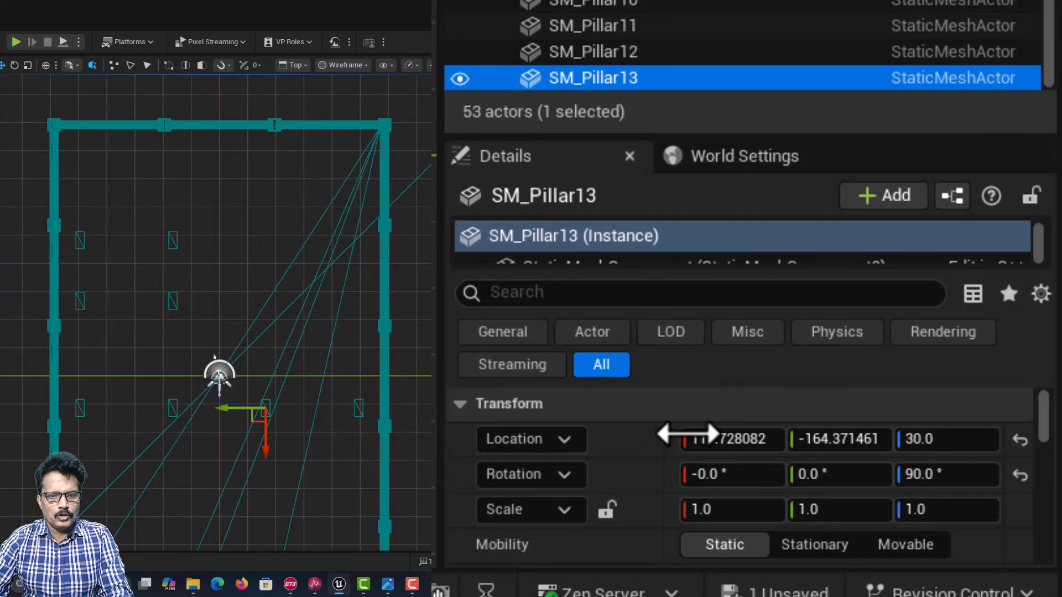
Step: Move SM_Pillar13 back in line with SM_Pillar12 by subtracting 596 from its X location
left_click(735, 441)
left_click(772, 442)
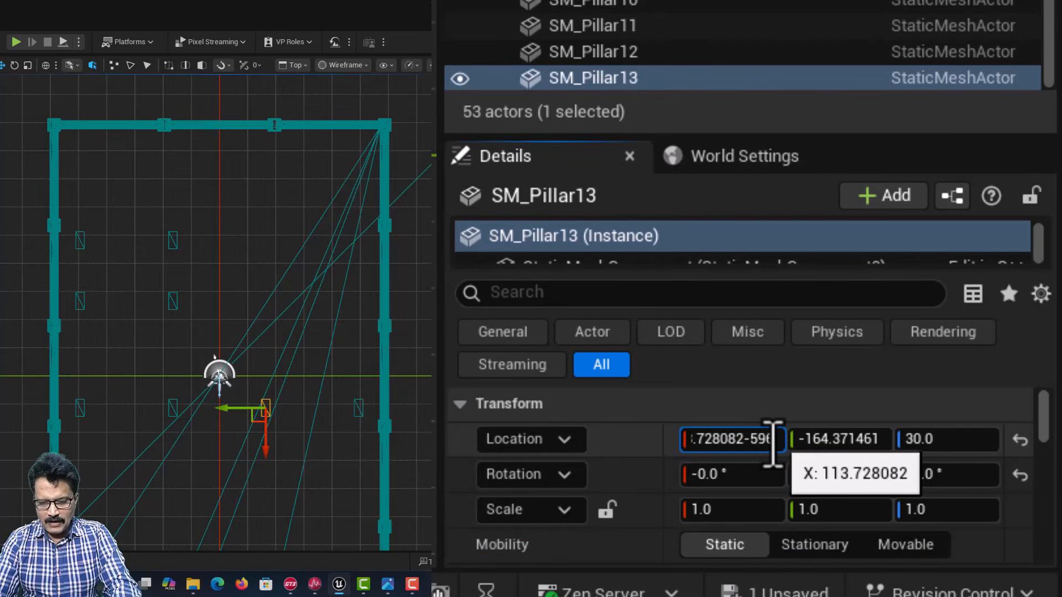
type("-596")
key("Return")
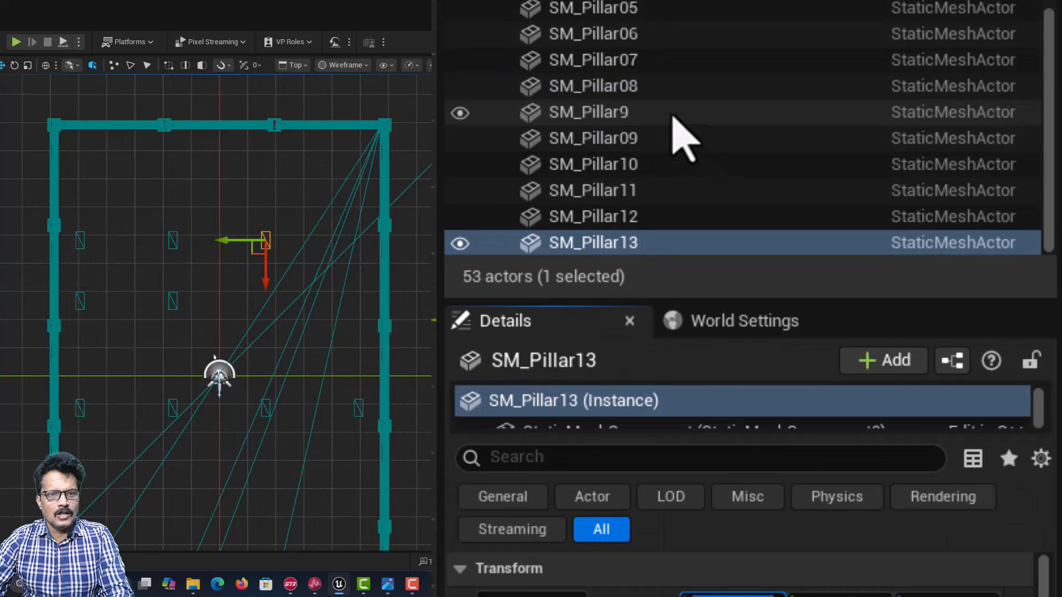
Step: Rename the duplicate SM_Pillar9 to SM_Pillar14
left_click(673, 114)
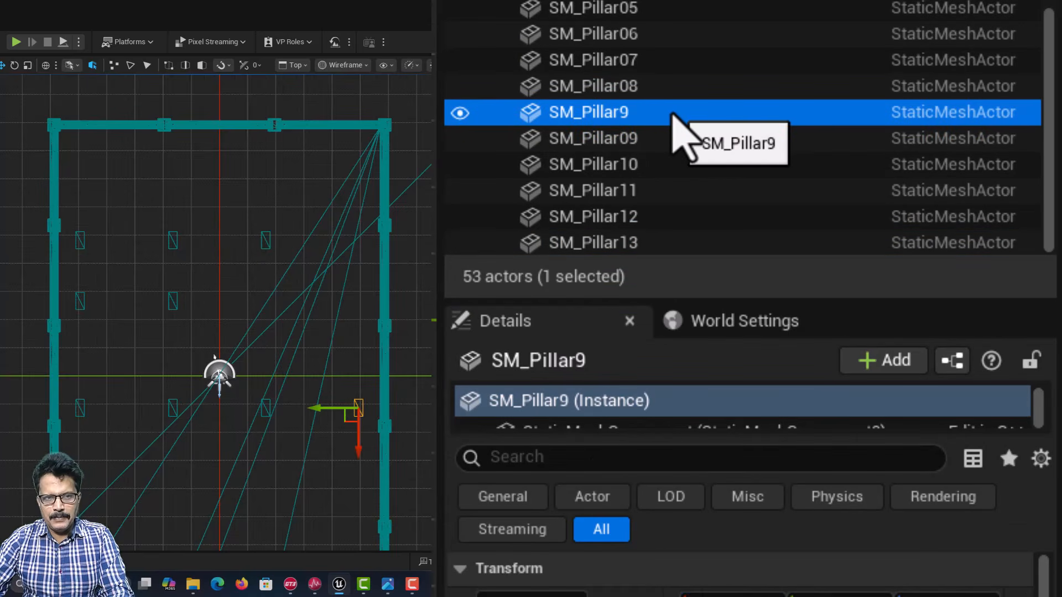
left_click(673, 114)
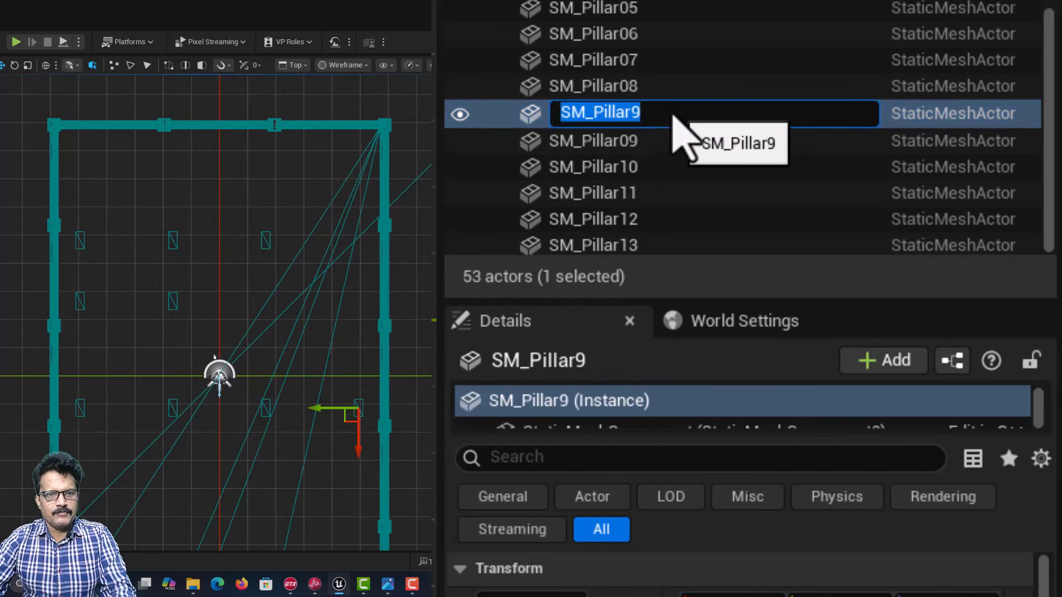
left_click(671, 113)
key("BackSpace")
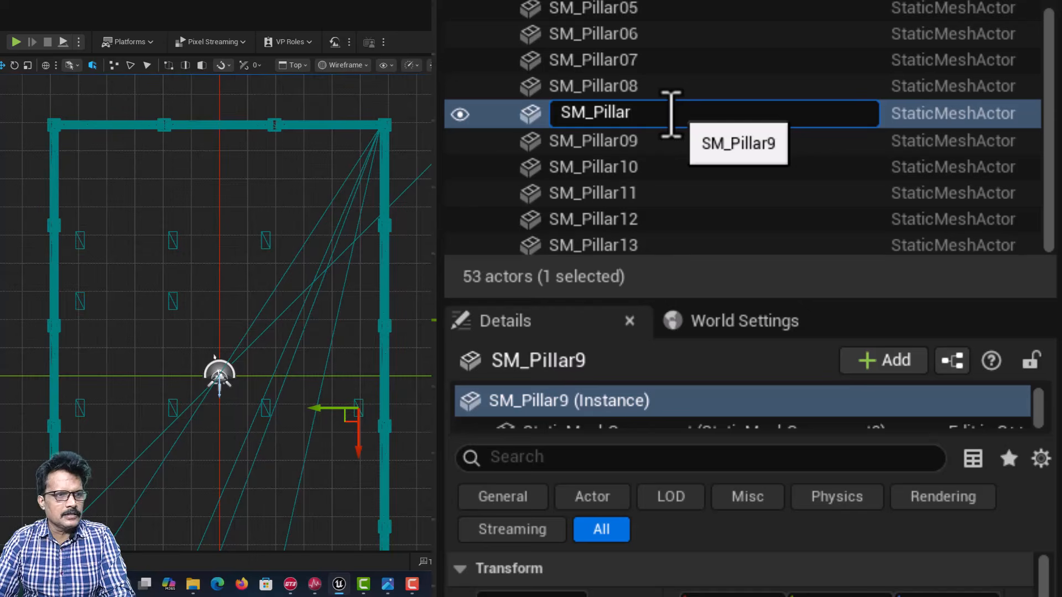
type("14")
key("Return")
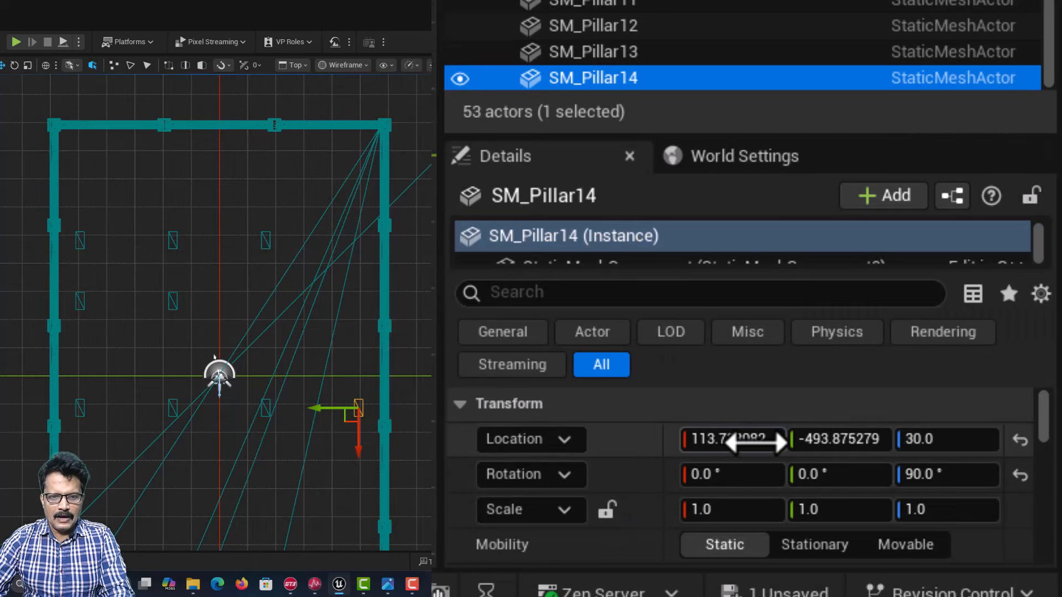
Step: Move SM_Pillar14 back to complete its row by subtracting 596 from its X location
left_click(755, 439)
left_click(776, 440)
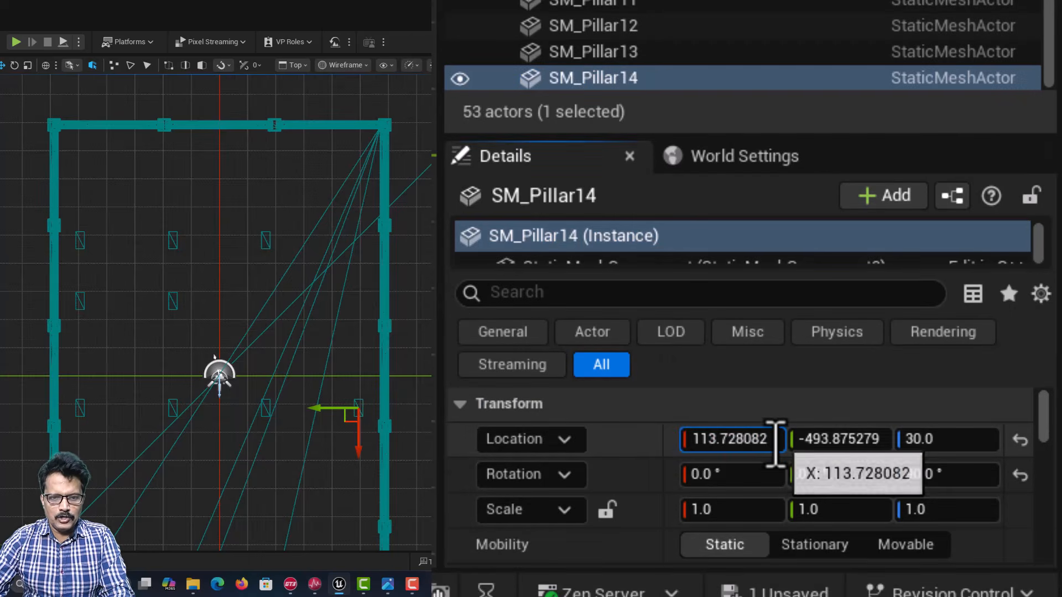
type("-")
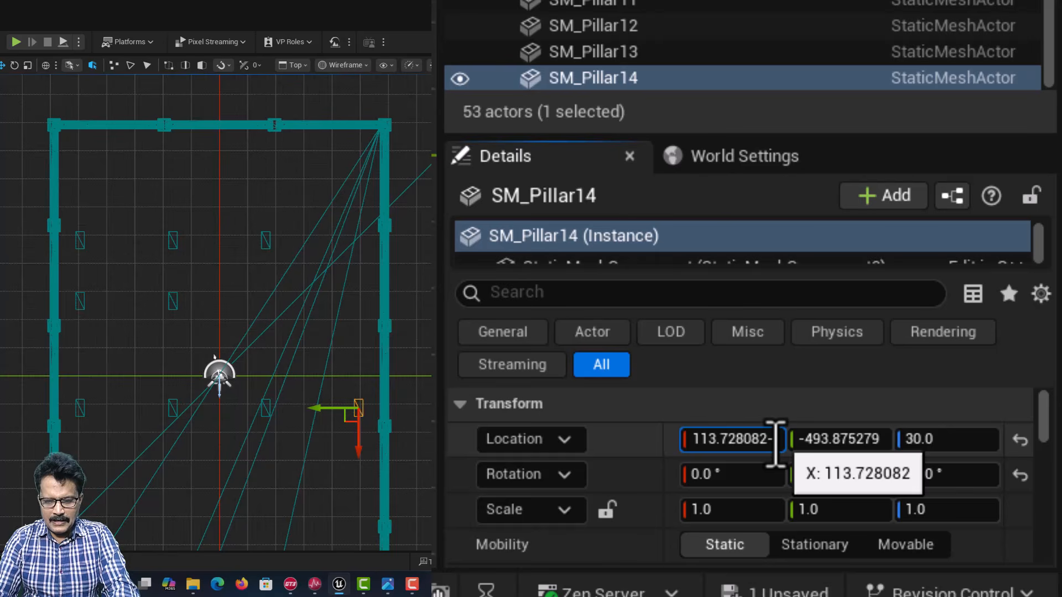
type("596")
key("Return")
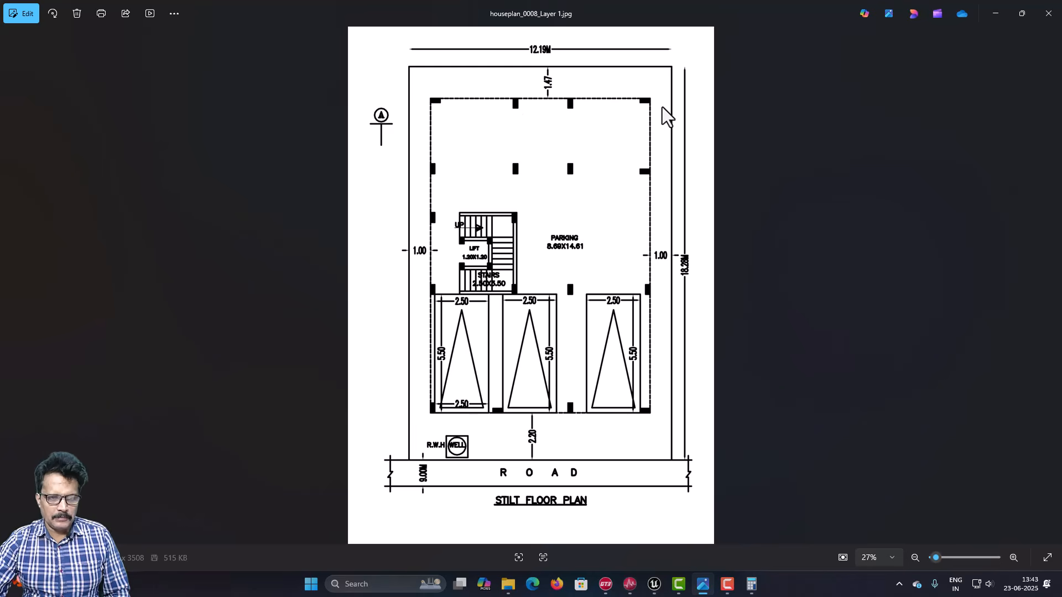
Step: Return from the stilt floor plan to the Unreal Editor and duplicate SM_Pillar11 through SM_Pillar14 together
key("alt+Tab")
left_click(394, 261)
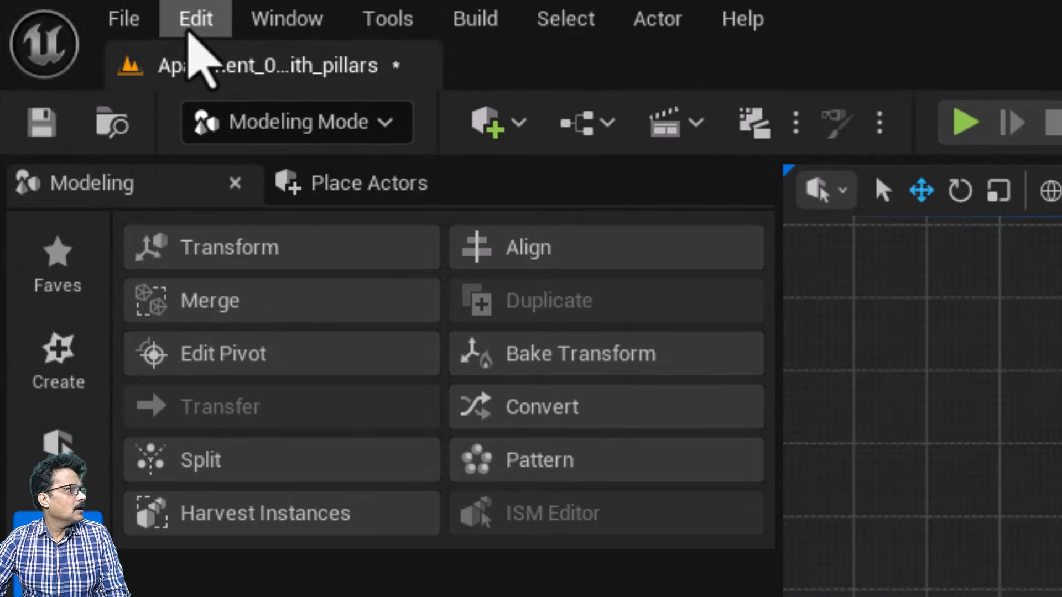
left_click(193, 25)
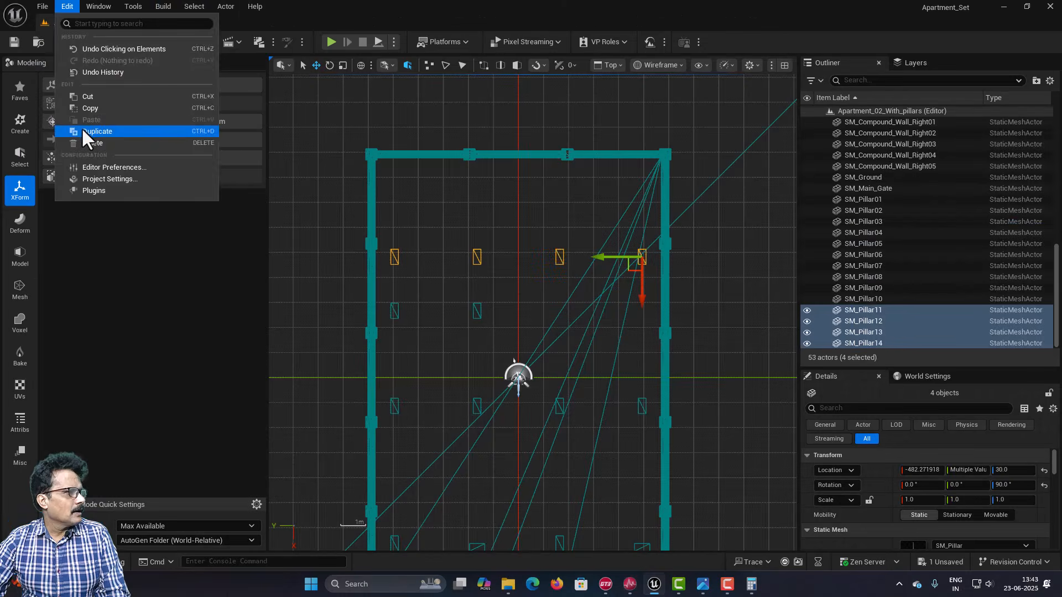
left_click(238, 381)
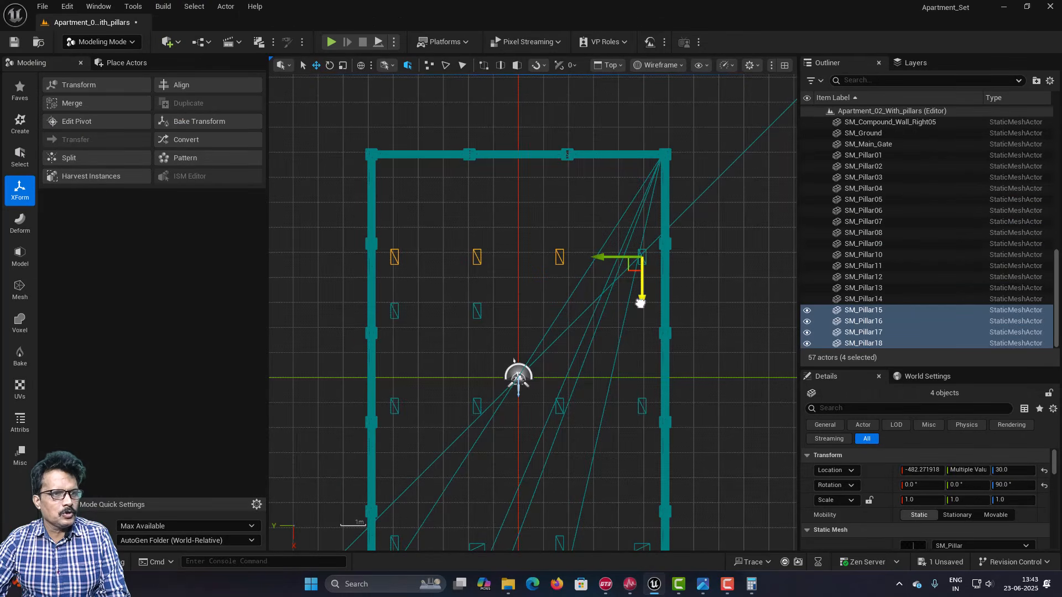
Step: Move the four duplicated pillars along X to the rear compound wall, aligning their back edges with the wall posts' outer edge at about -883.7
left_click_drag(640, 303, 633, 202)
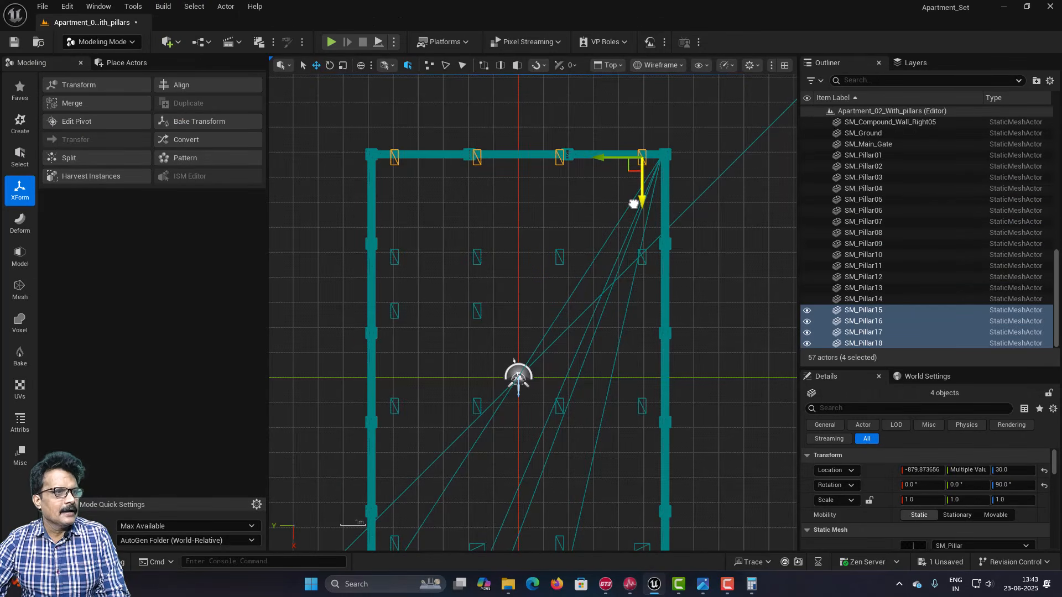
scroll(613, 185, "up", 2)
right_click_drag(554, 108, 591, 368)
scroll(578, 354, "up", 5)
right_click_drag(568, 253, 550, 377)
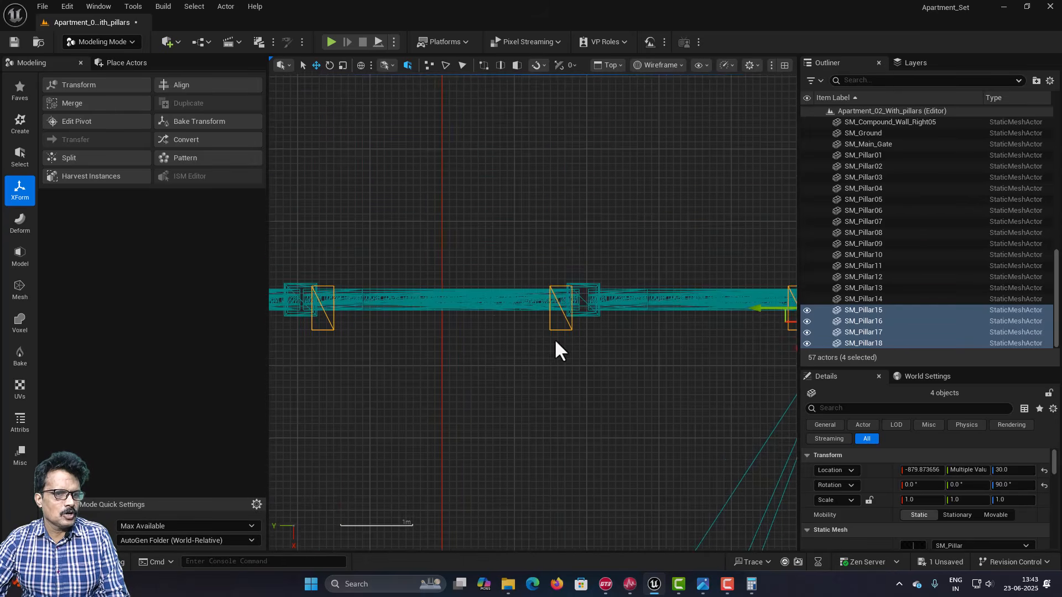
scroll(554, 338, "up", 3)
right_click_drag(650, 381, 458, 394)
scroll(517, 396, "up", 1)
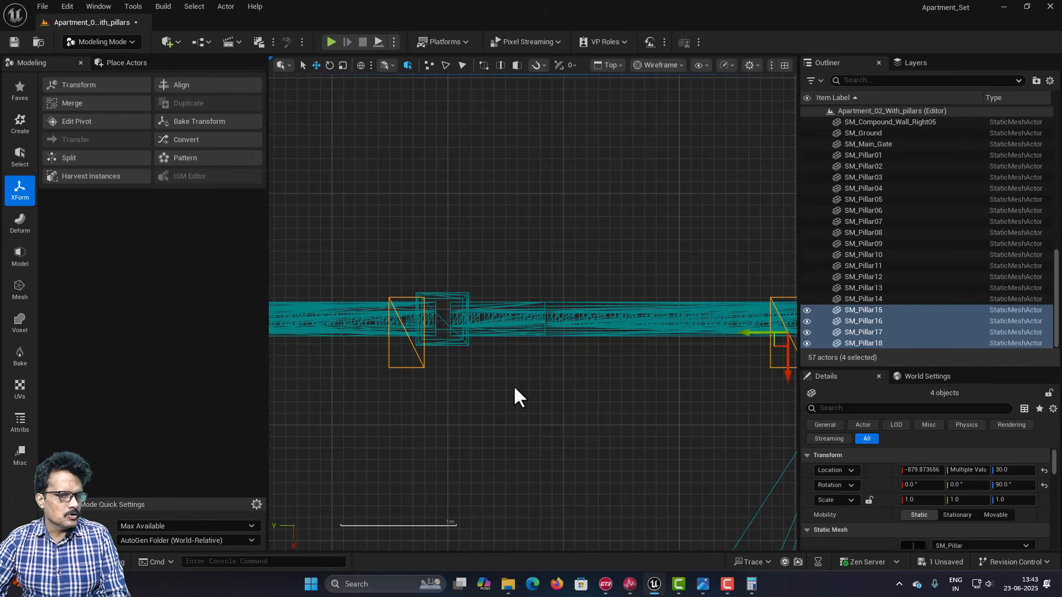
left_click_drag(786, 373, 784, 369)
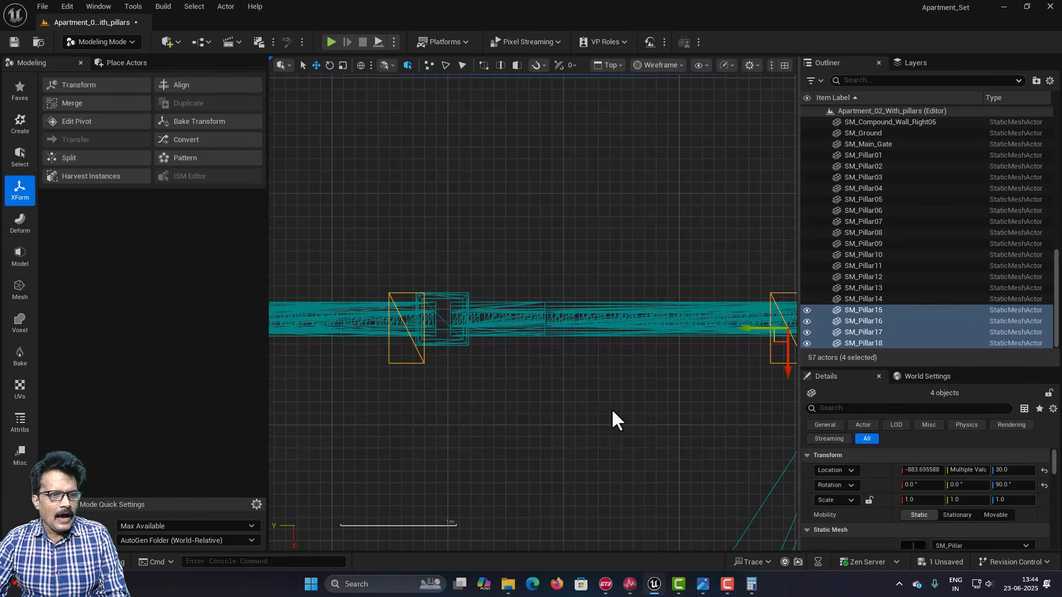
Step: Offset the four rear pillars inward from the compound wall by adding 147 to their X location
scroll(610, 408, "down", 2)
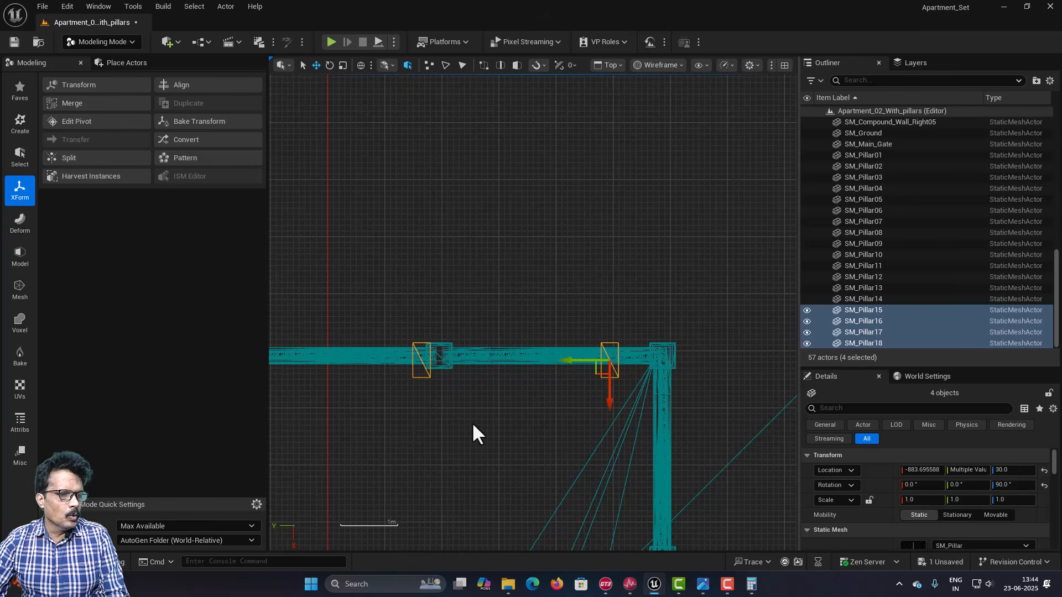
right_click_drag(473, 424, 552, 269)
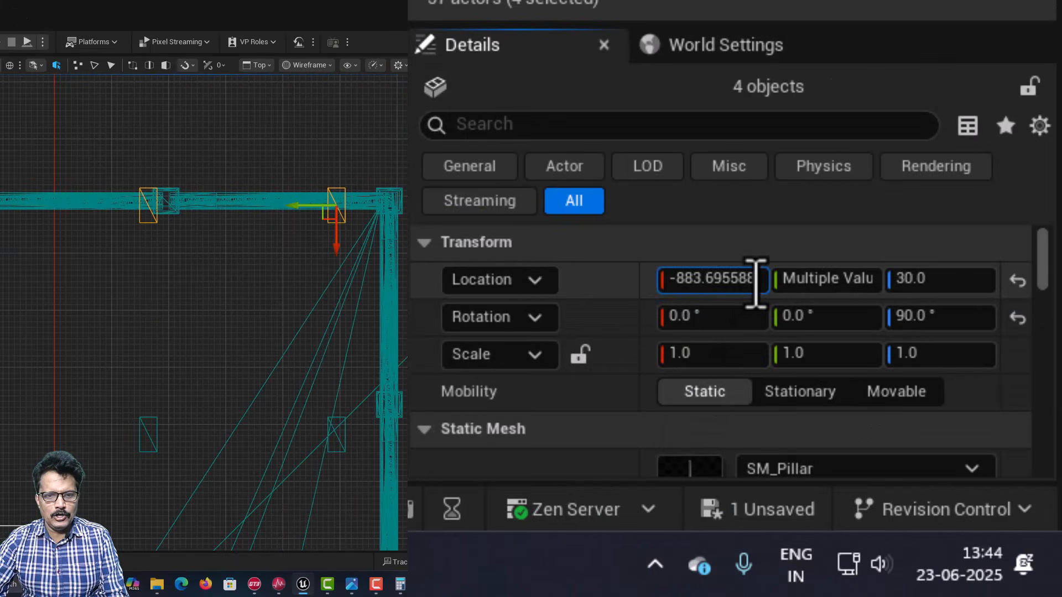
left_click(756, 282)
left_click(758, 278)
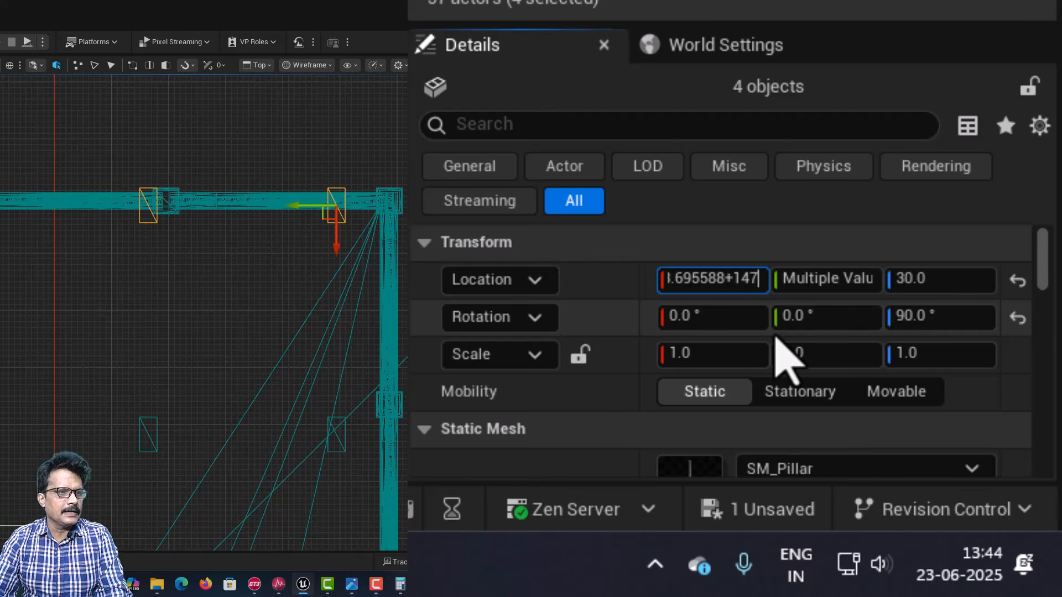
type("+147")
key("Return")
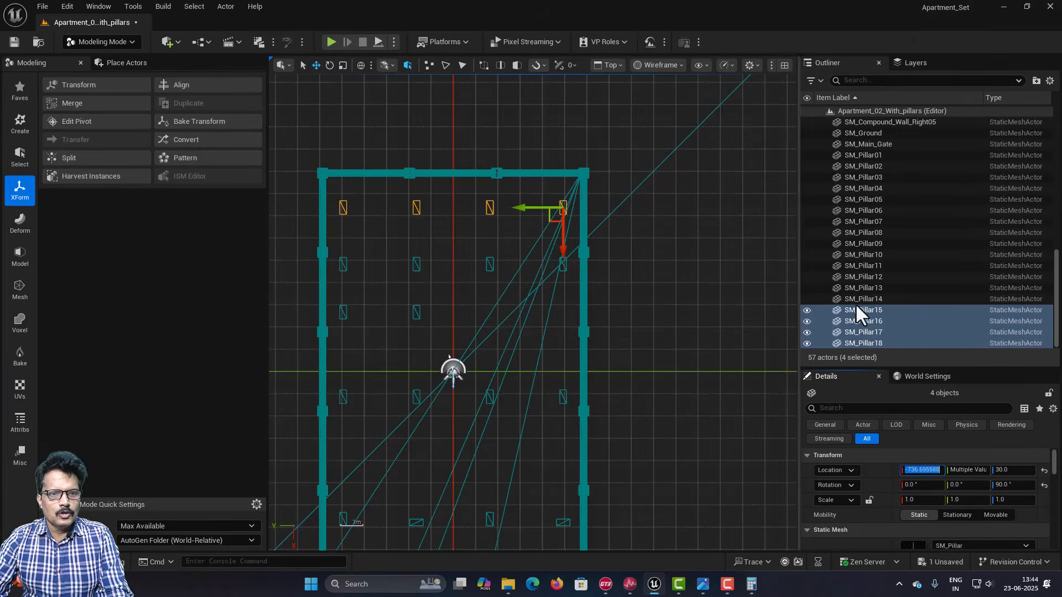
Step: Select all pillars from SM_Pillar01 through SM_Pillar18 and set their Z location to 0
left_click(889, 343)
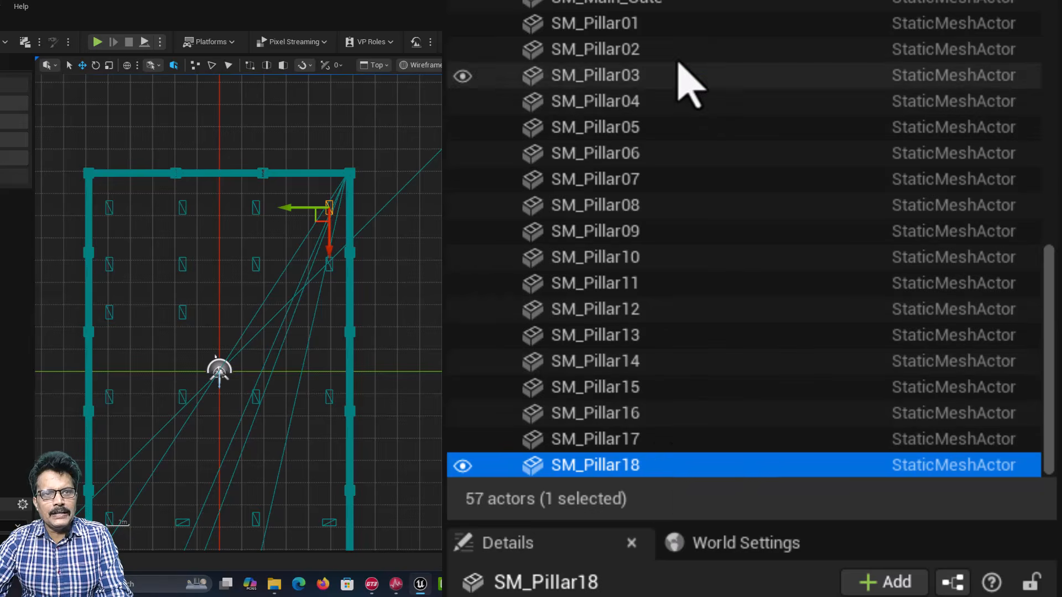
left_click(685, 24)
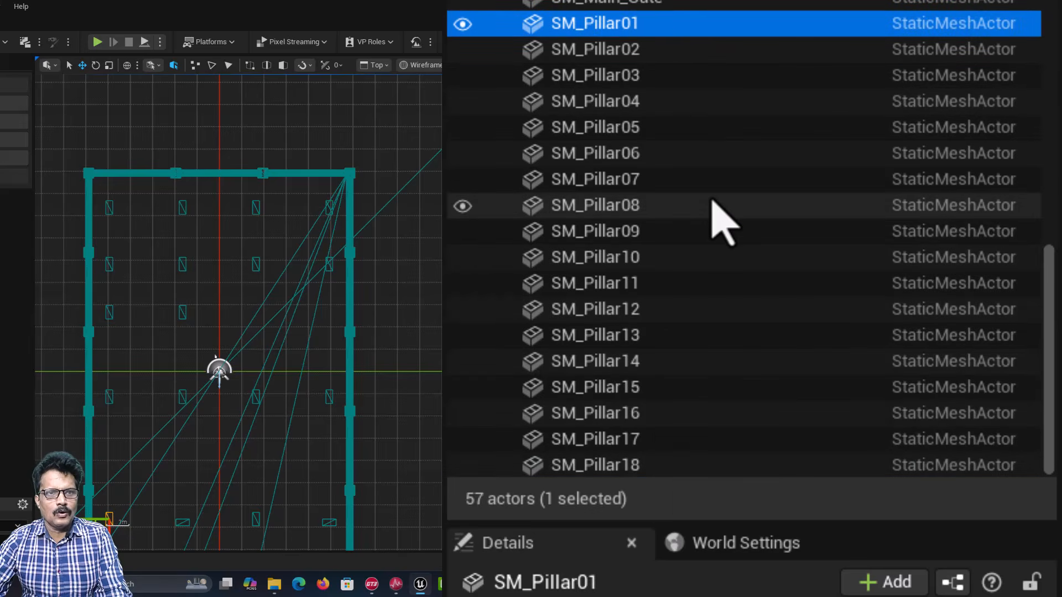
left_click(694, 466, "shift")
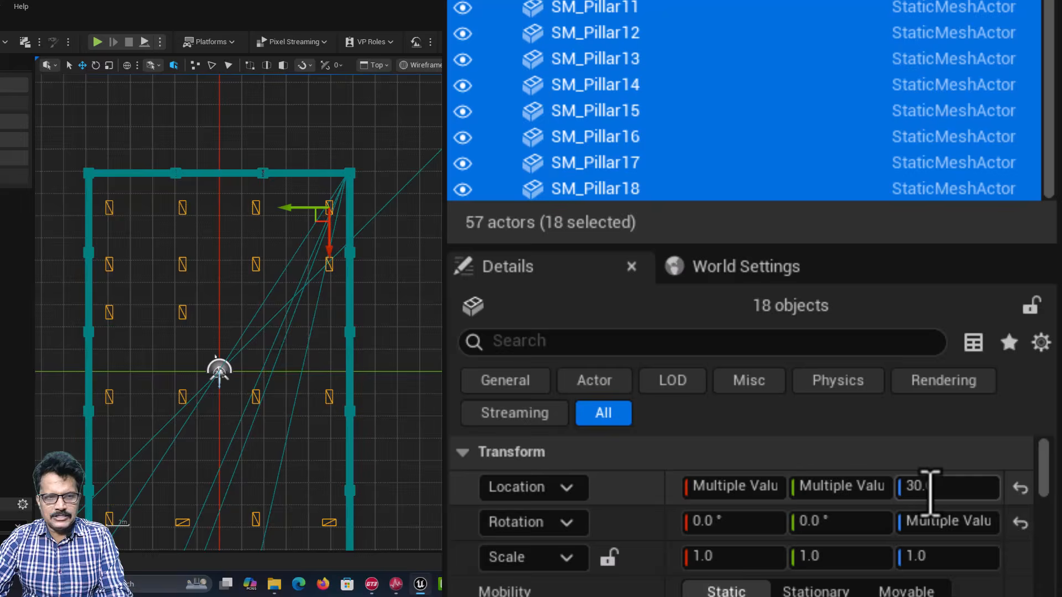
left_click(930, 490)
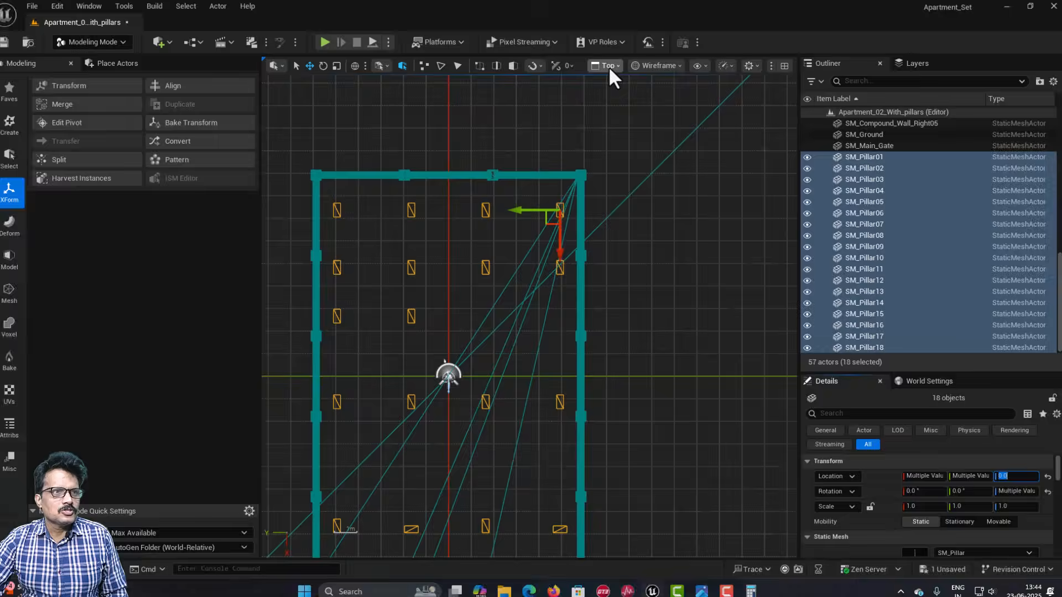
Step: Switch the viewport from Top to Perspective and examine the pillars inside the compound from above
left_click(375, 65)
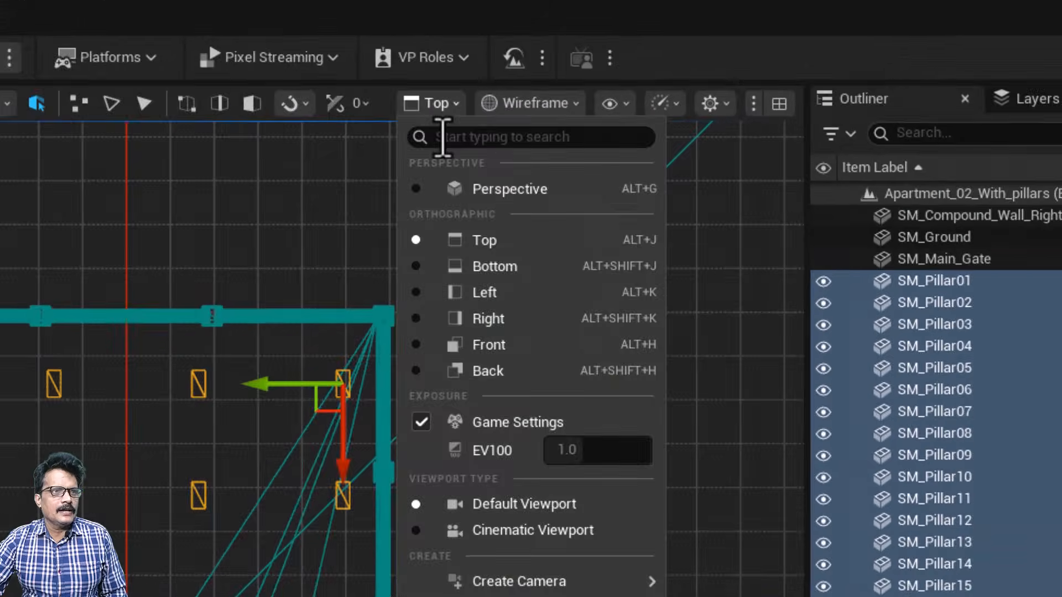
left_click(388, 97)
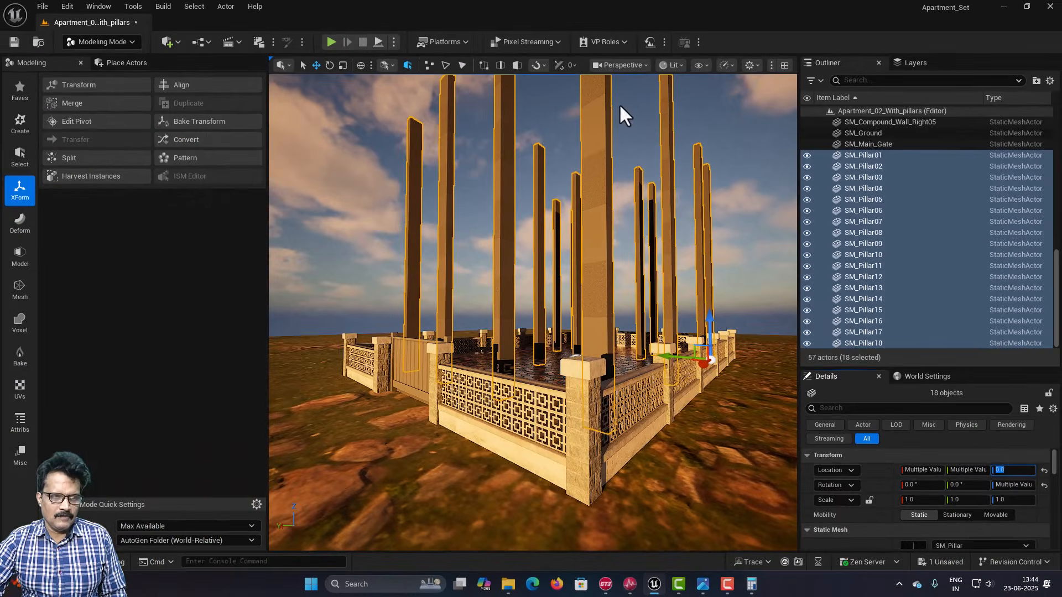
right_click_drag(482, 211, 523, 301)
key("w")
key("q")
key("e")
key("s")
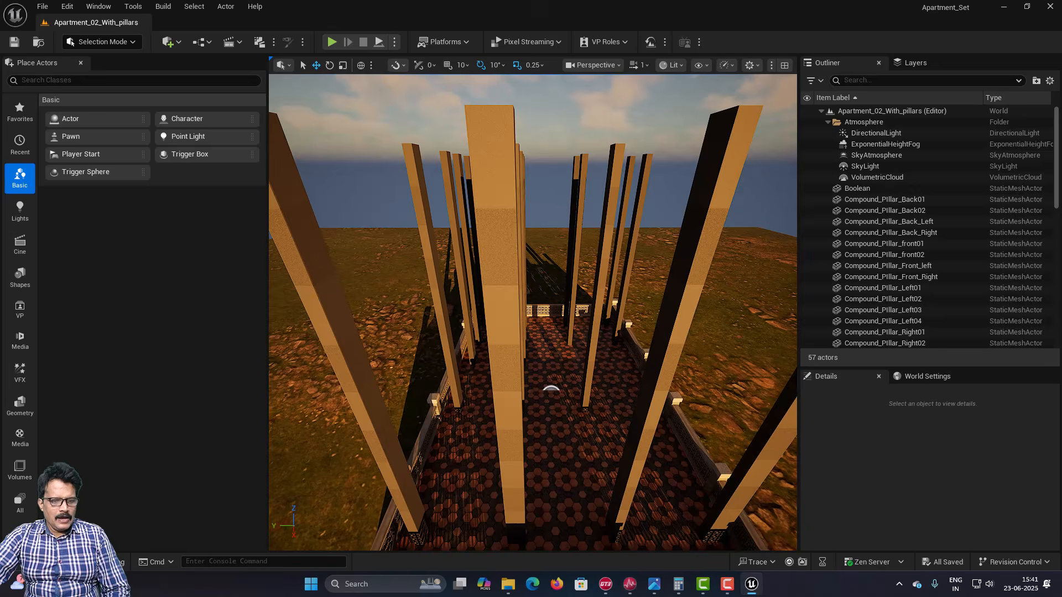
right_click_drag(531, 310, 499, 281)
key("a")
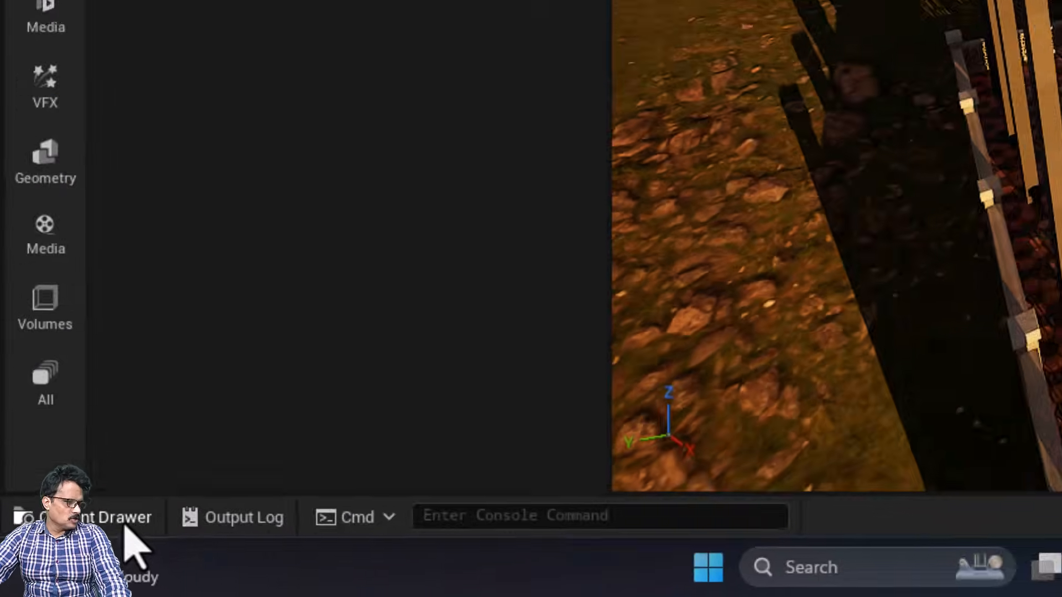
Step: Search the Fab library for "concrete" and limit the results to free products
left_click(56, 562)
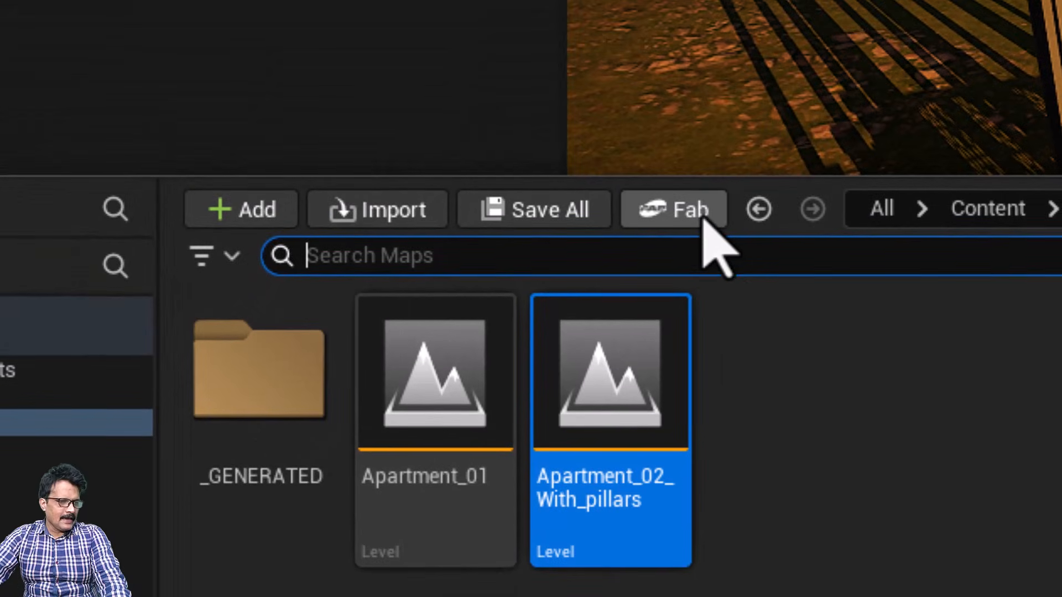
left_click(700, 215)
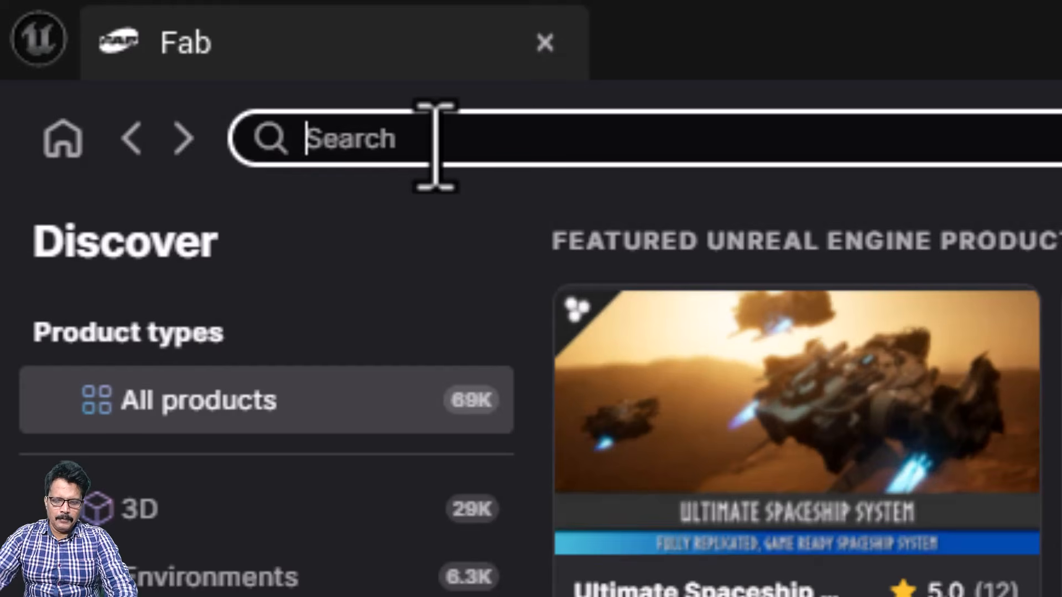
type("concrete")
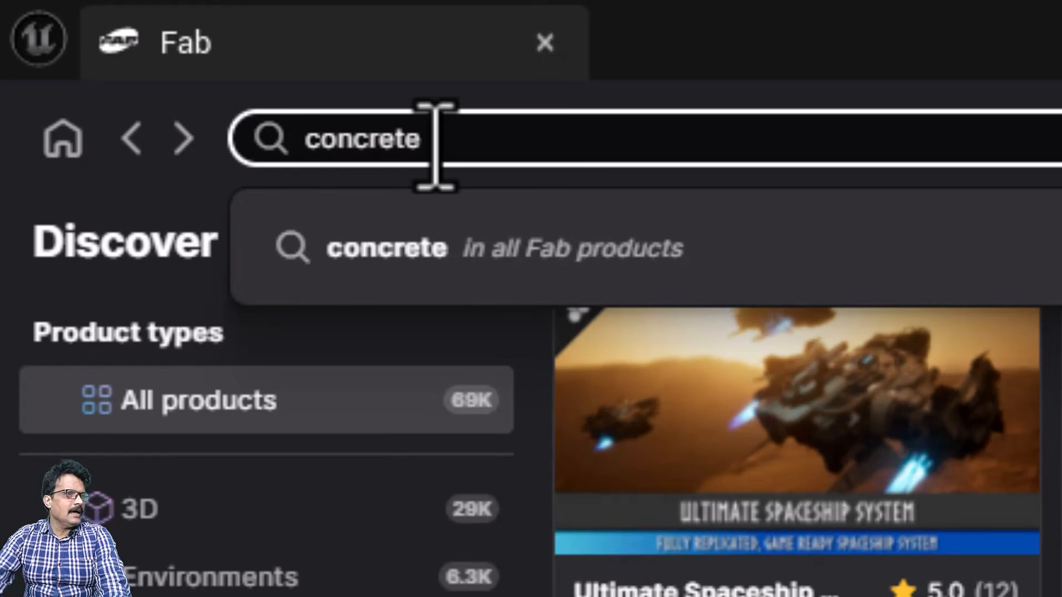
key("Return")
left_click(431, 105)
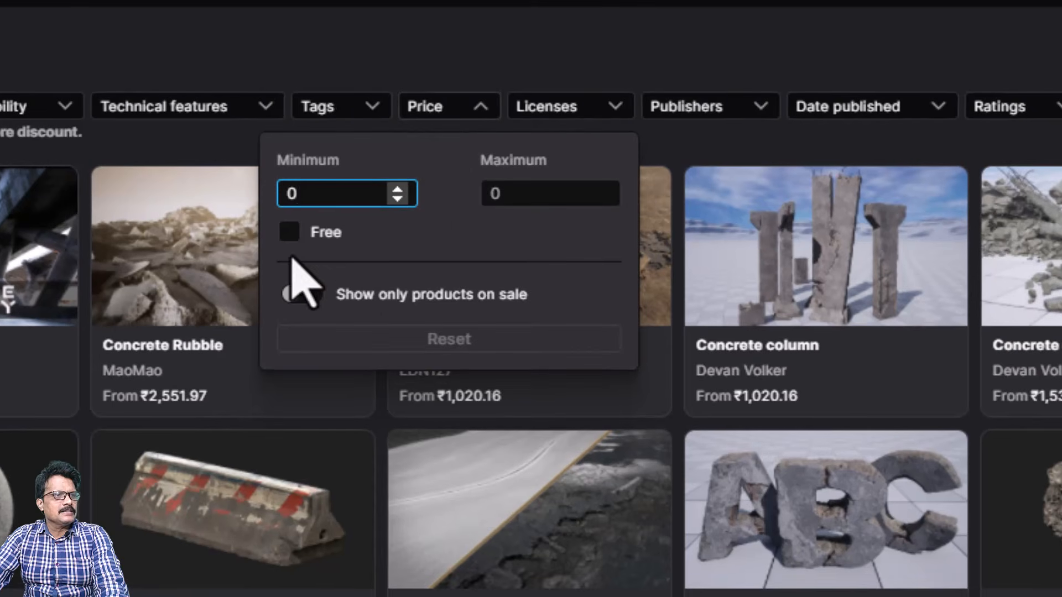
left_click(289, 232)
Step: Add the Smooth Precast Concrete surface to the project in High quality, and close Fab
scroll(559, 151, "down", 2)
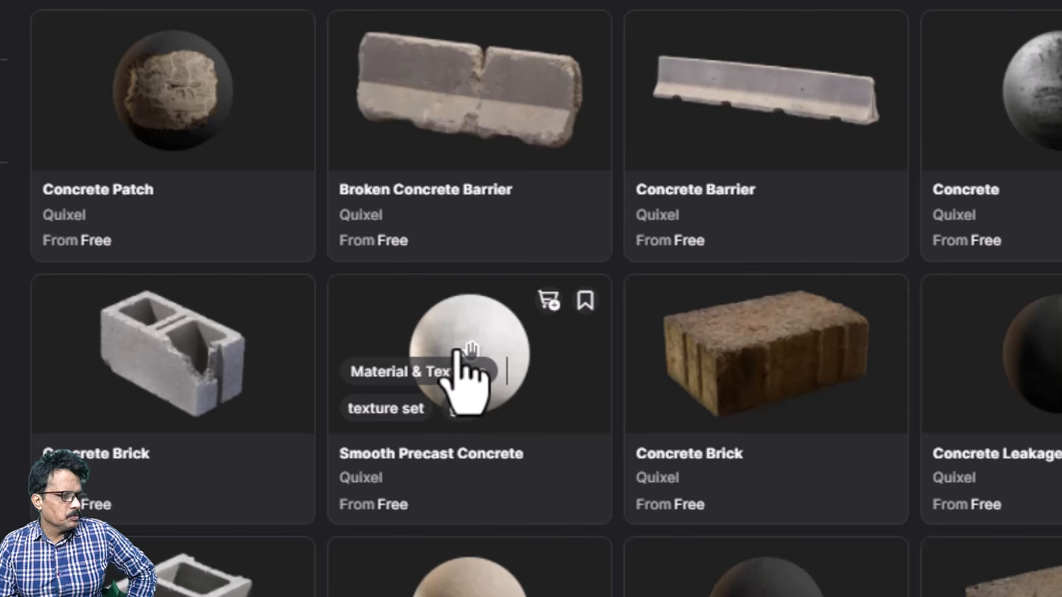
left_click(467, 354)
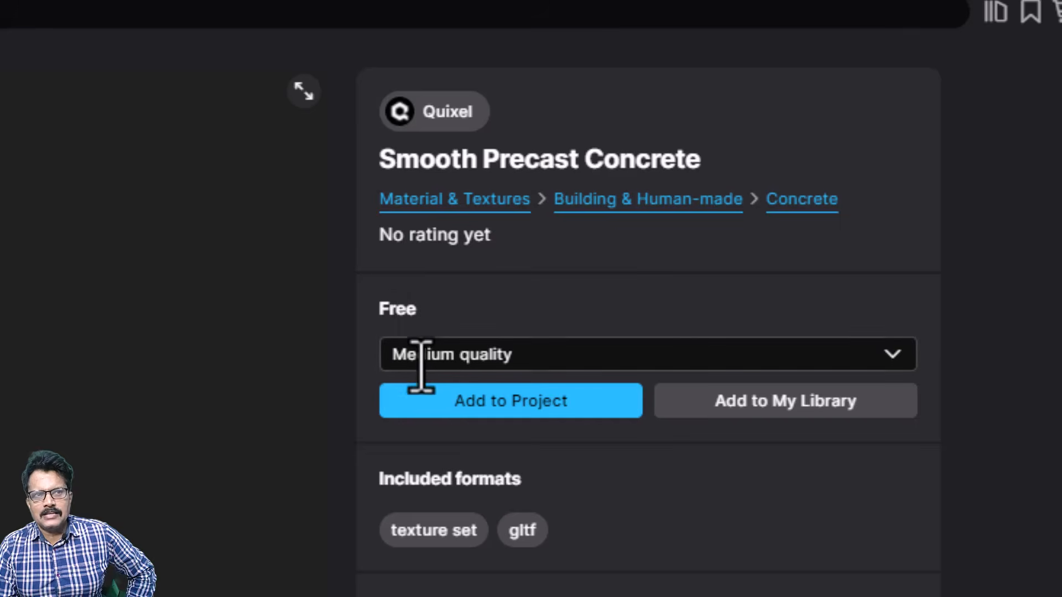
left_click(427, 360)
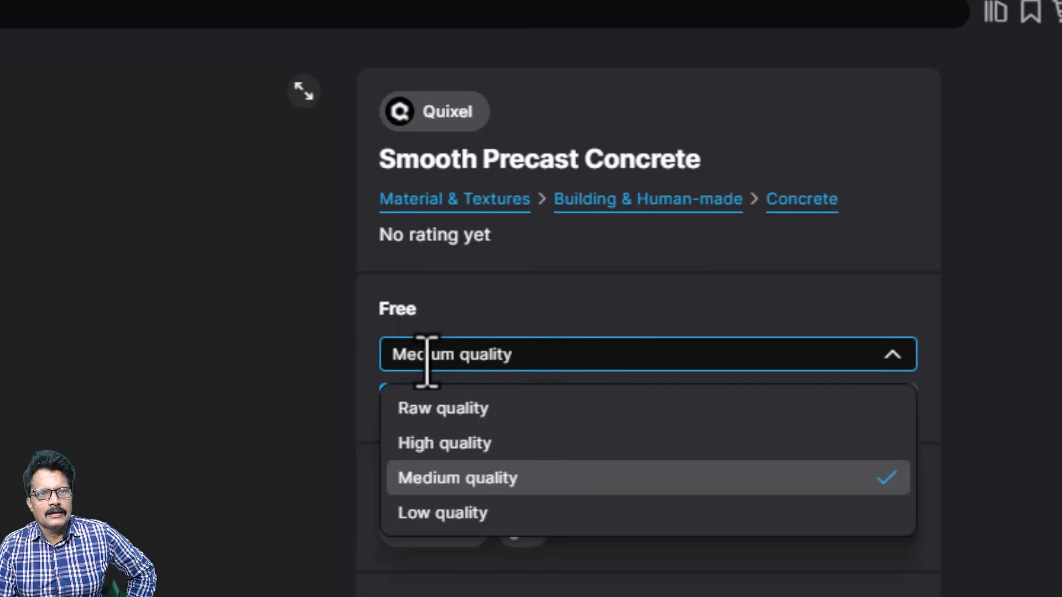
left_click(440, 443)
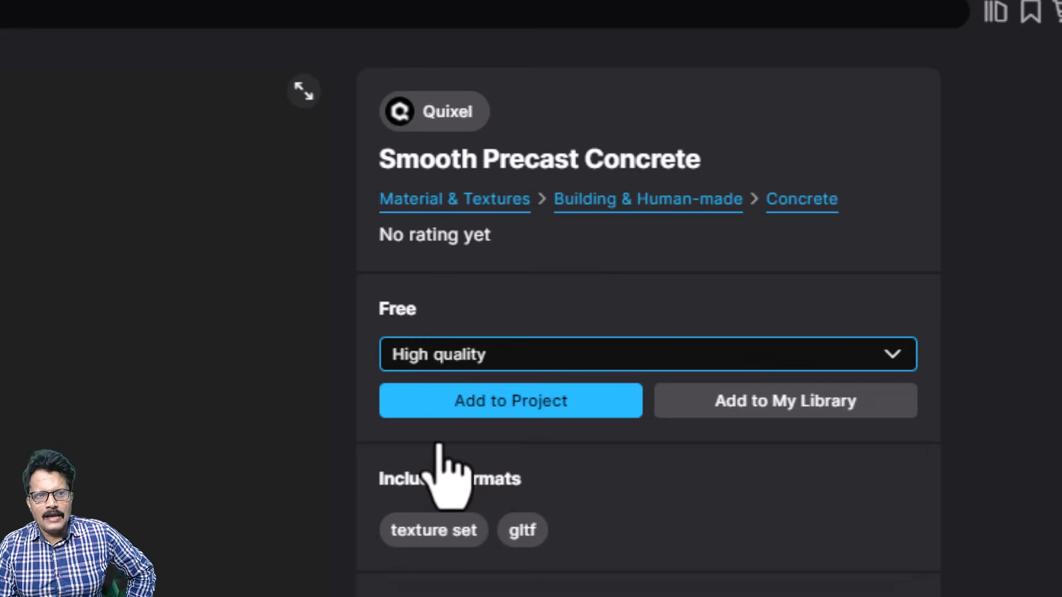
left_click(512, 407)
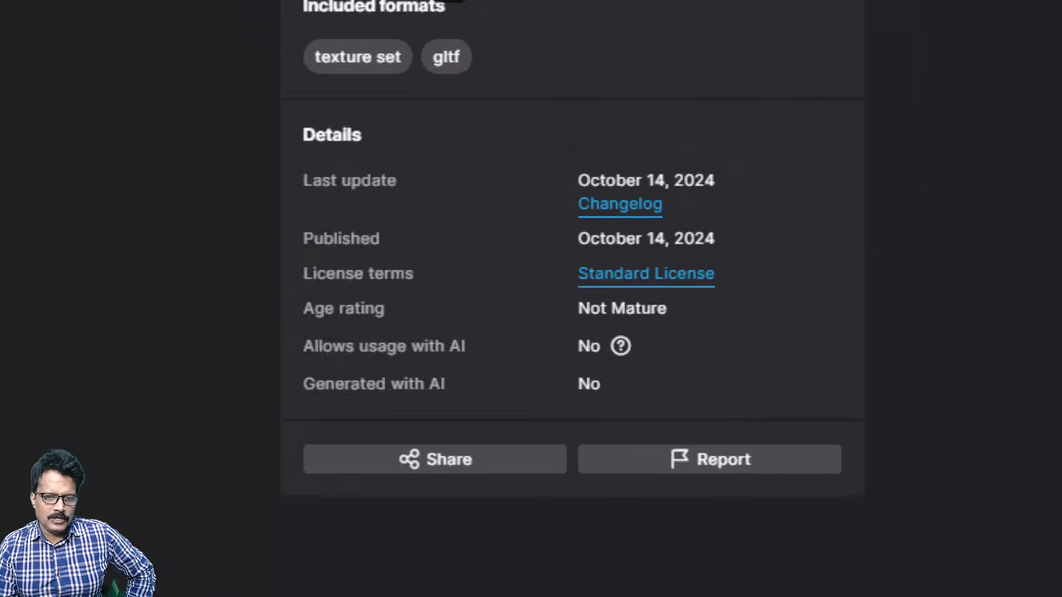
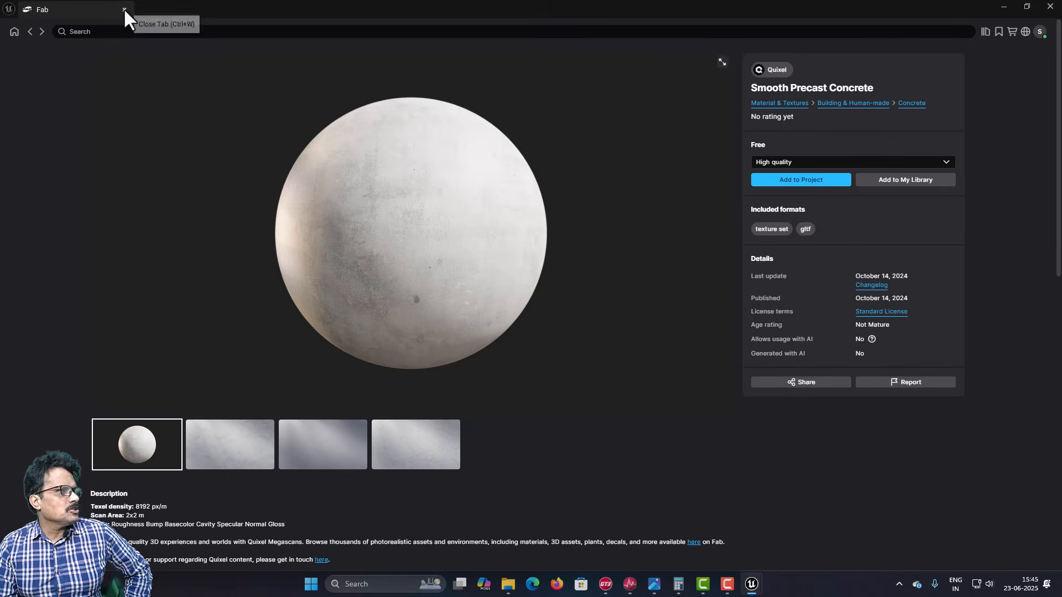
left_click(124, 8)
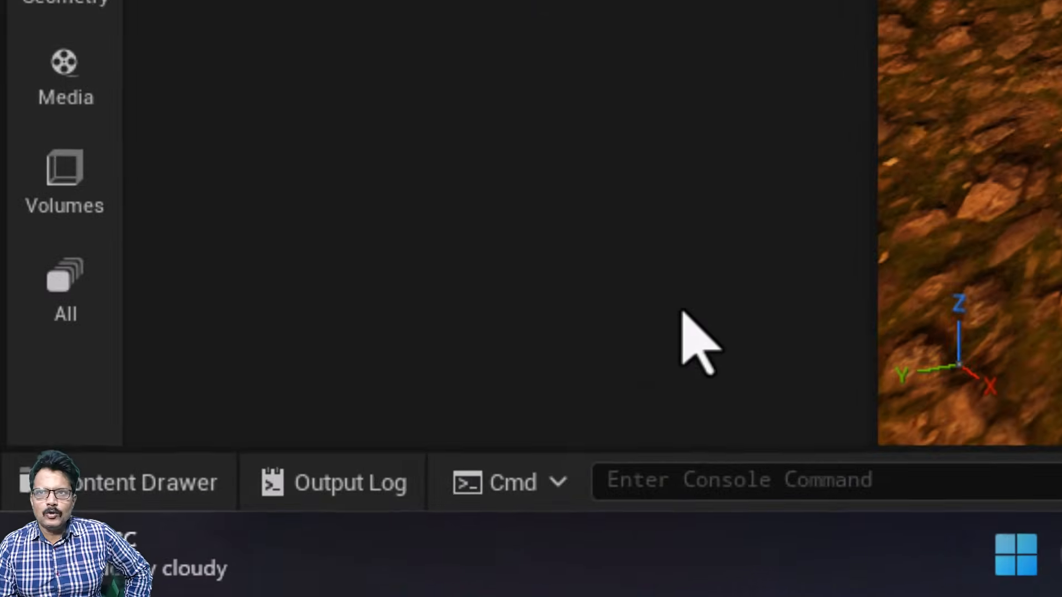
Step: Open the Materials folder of the Smooth Precast Concrete surface under Content > Fab > Megascans > Surfaces, inside High > sekjcawb_tier_1
left_click(154, 506)
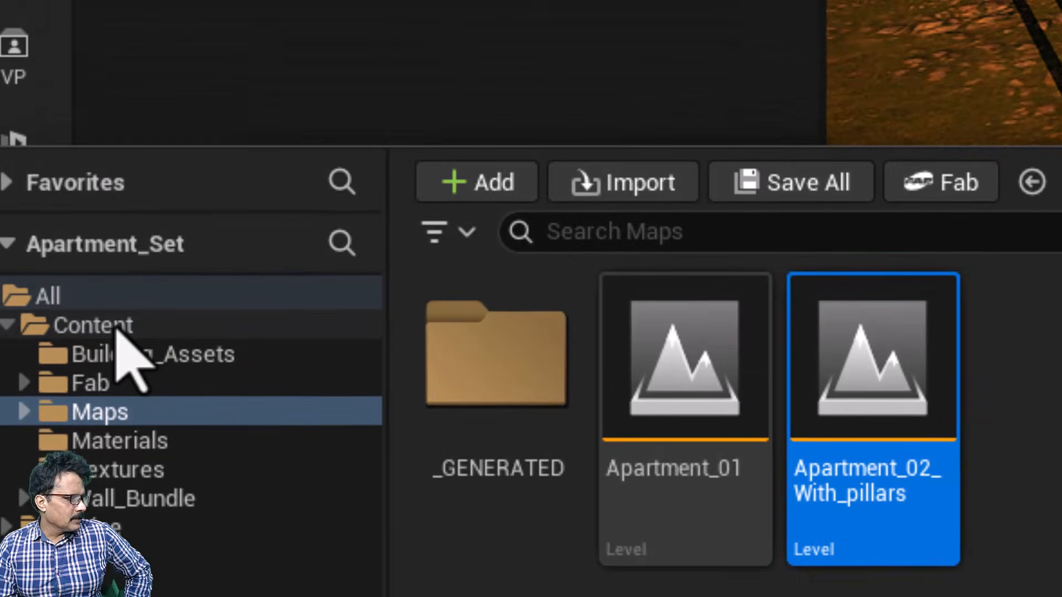
left_click(117, 329)
double_click(699, 380)
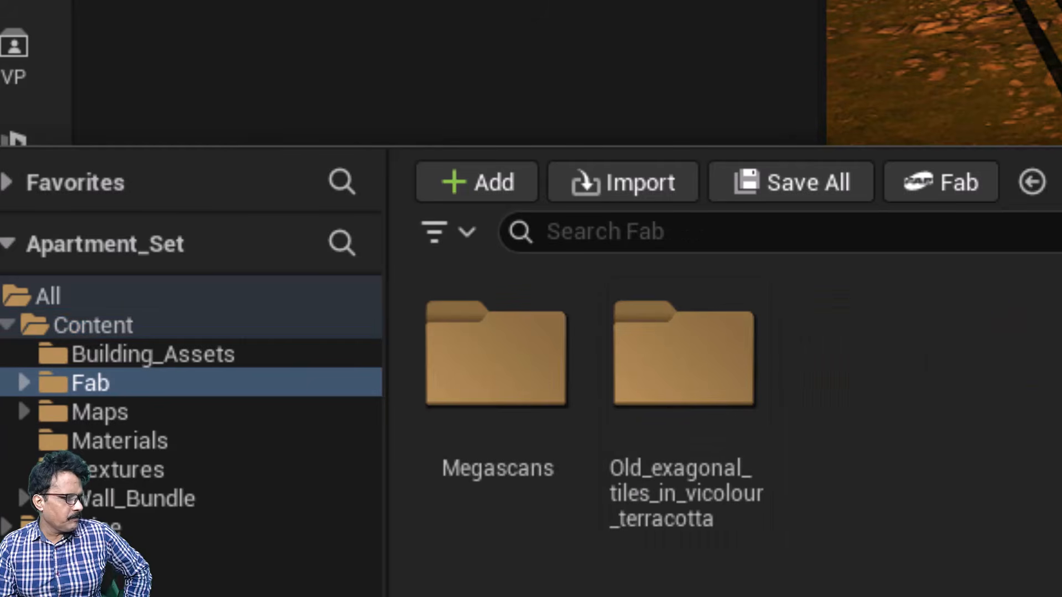
double_click(526, 363)
double_click(484, 356)
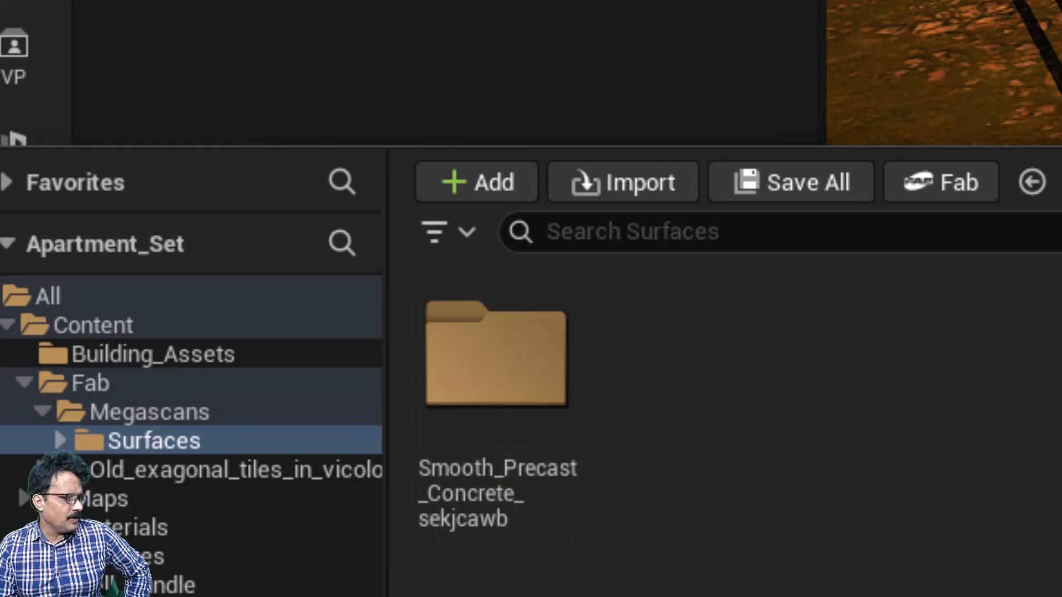
double_click(473, 355)
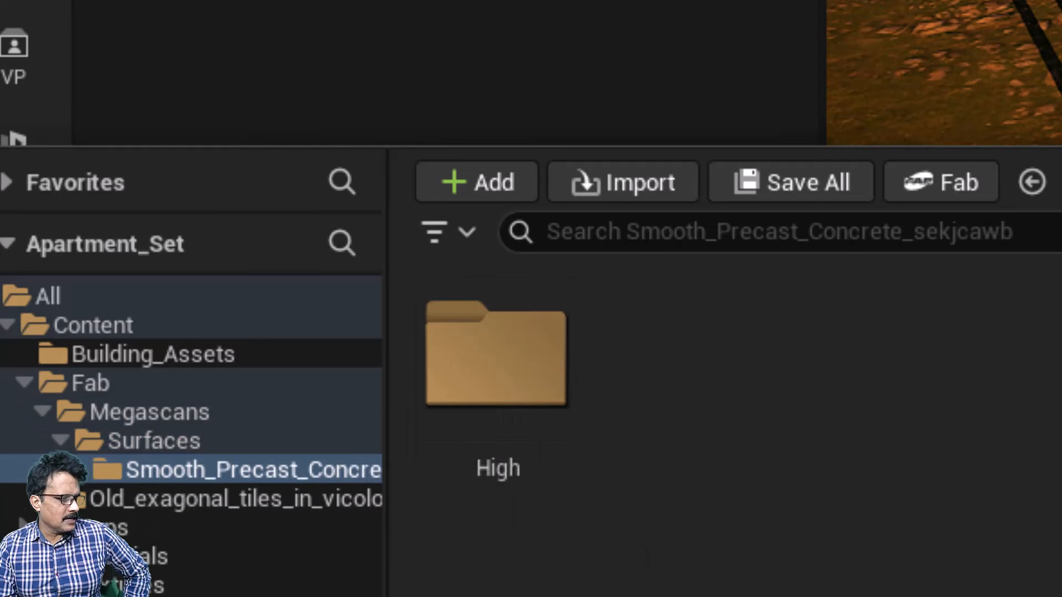
double_click(516, 378)
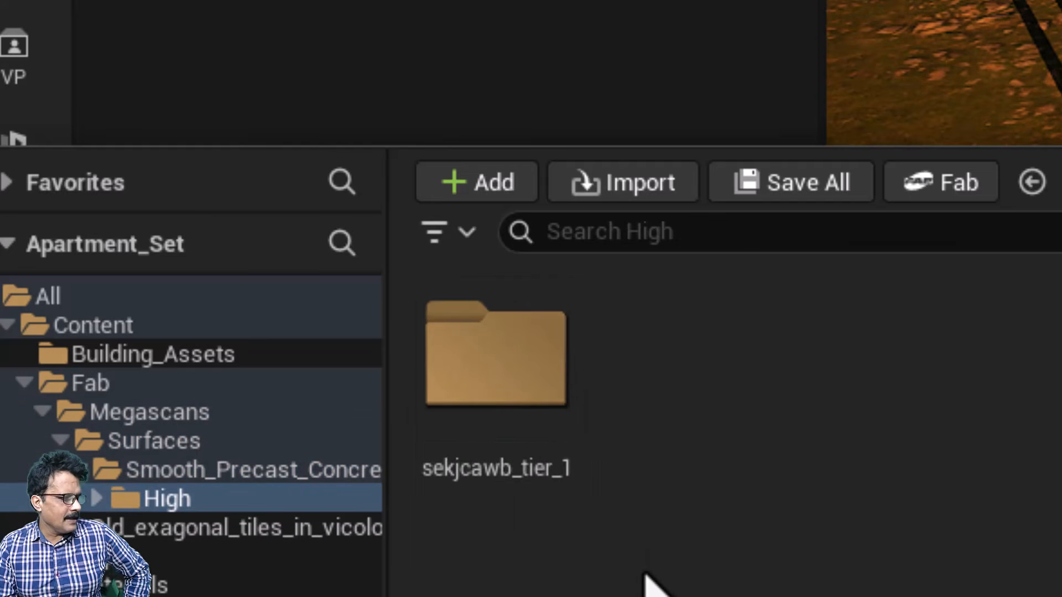
double_click(486, 354)
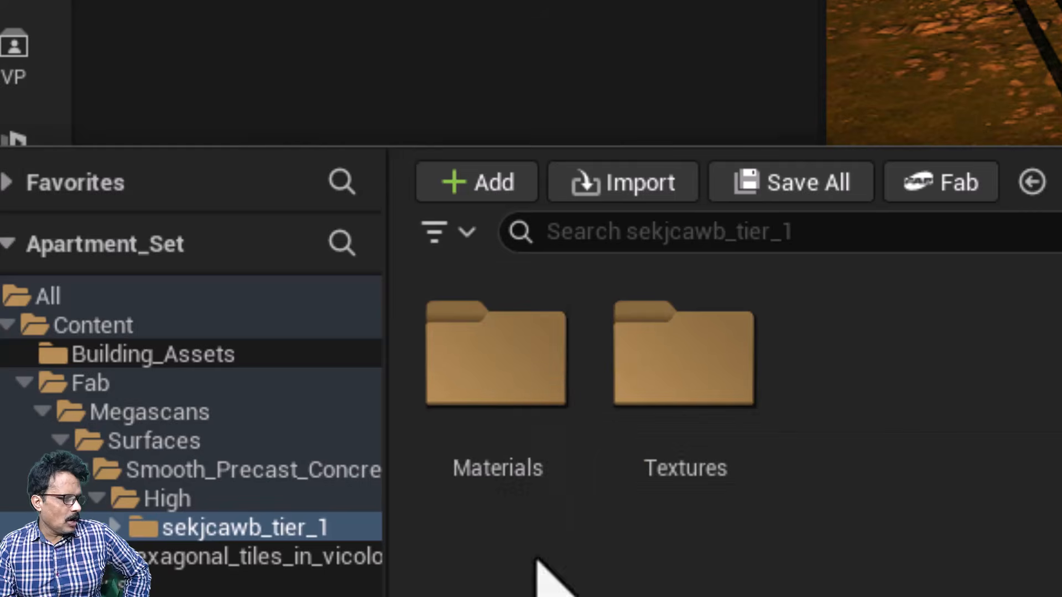
double_click(498, 355)
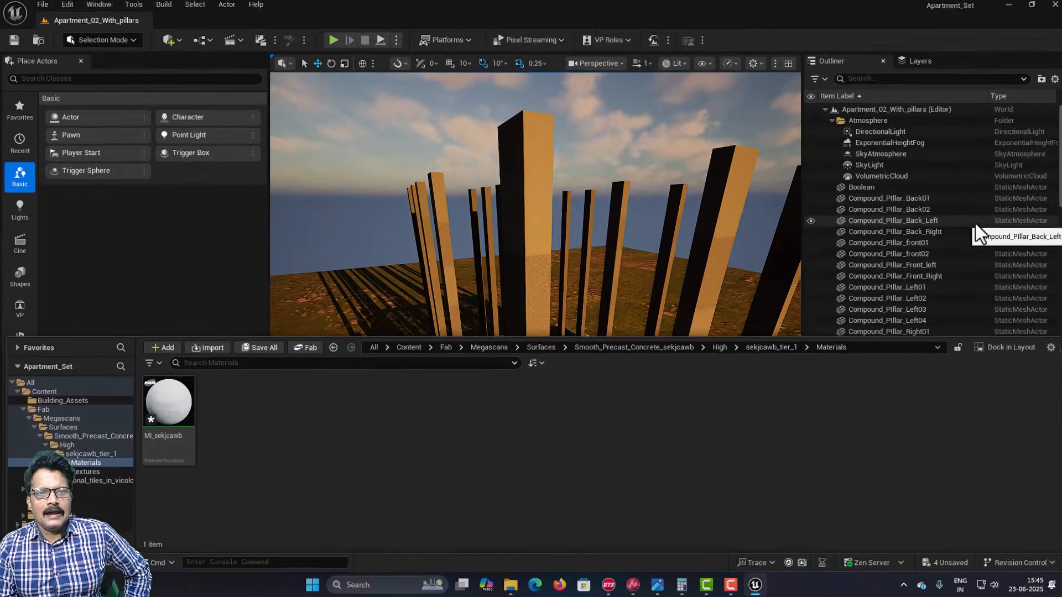
Step: Try applying the MI_sekjcawb concrete material directly to SM_Pillar01 in the viewport
scroll(971, 223, "down", 4)
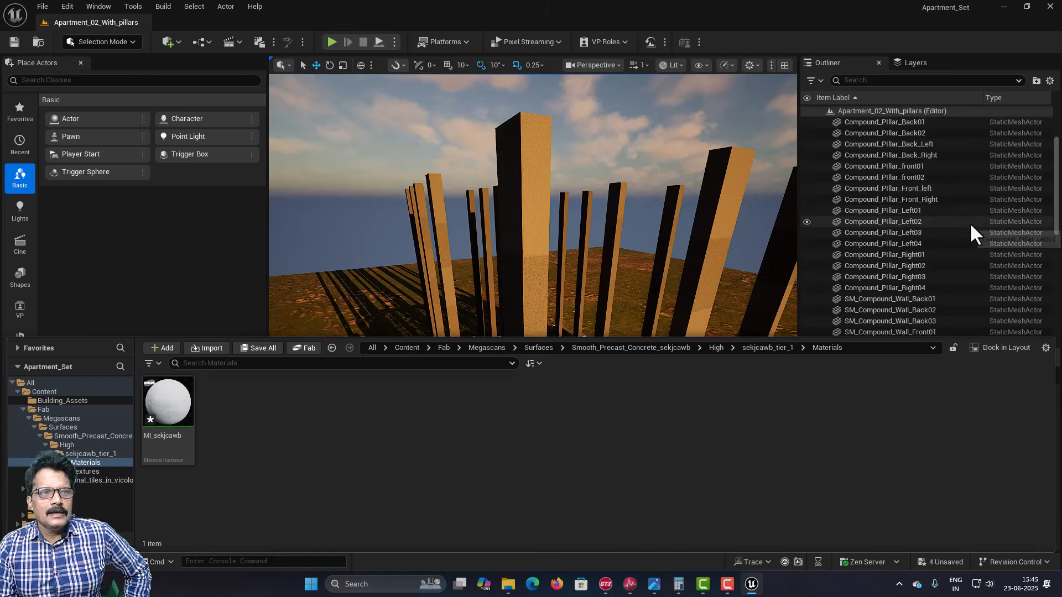
scroll(971, 232, "down", 5)
left_click(545, 152)
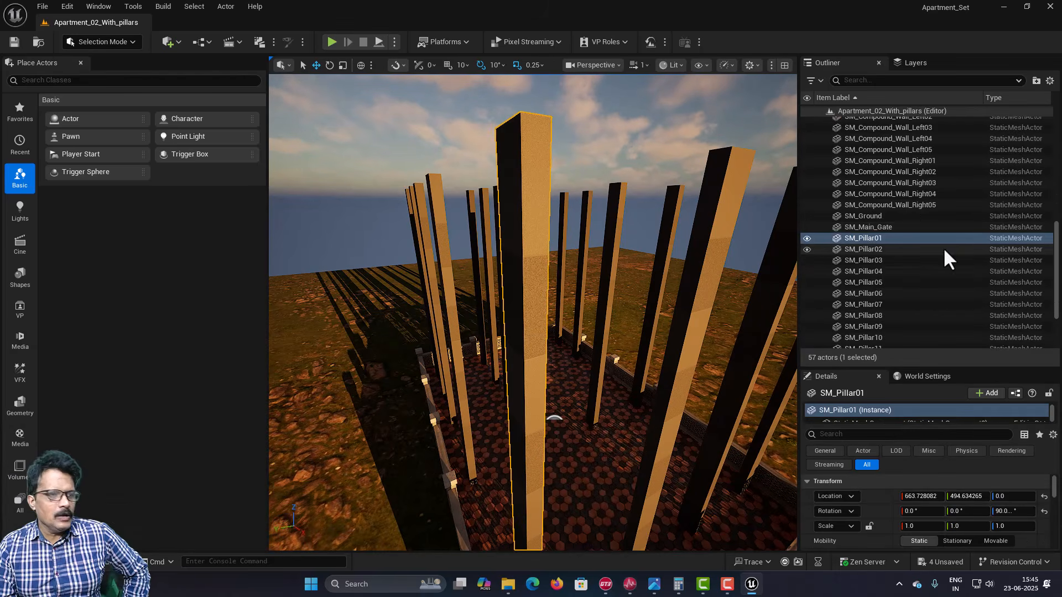
key("ctrl+space")
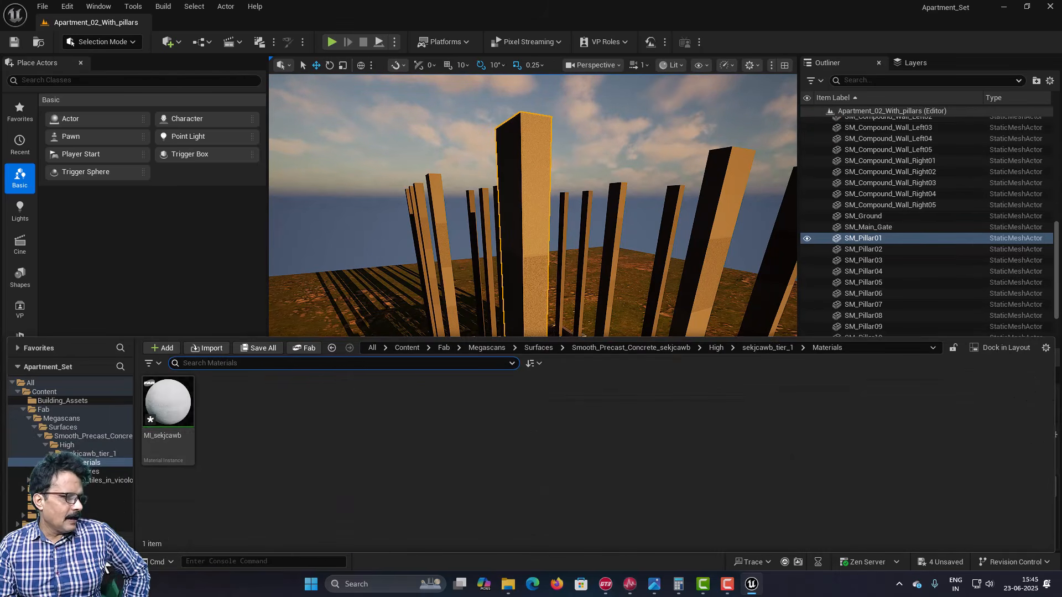
left_click_drag(164, 406, 525, 257)
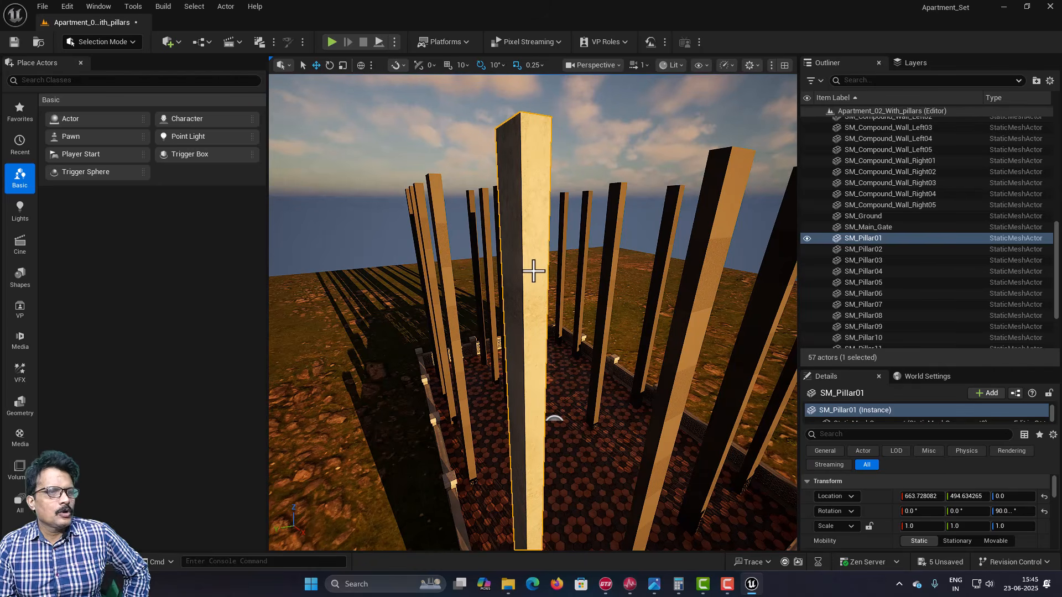
Step: Inspect the concrete surface on SM_Pillar01 up close, and undo the material placement
scroll(533, 271, "up", 5)
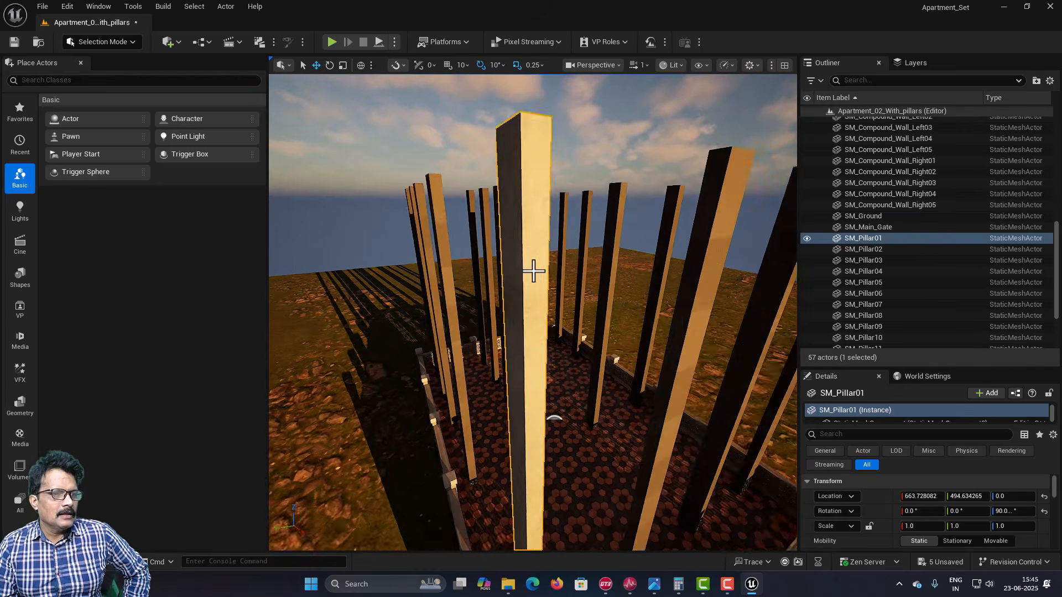
scroll(533, 271, "up", 3)
scroll(533, 271, "down", 4)
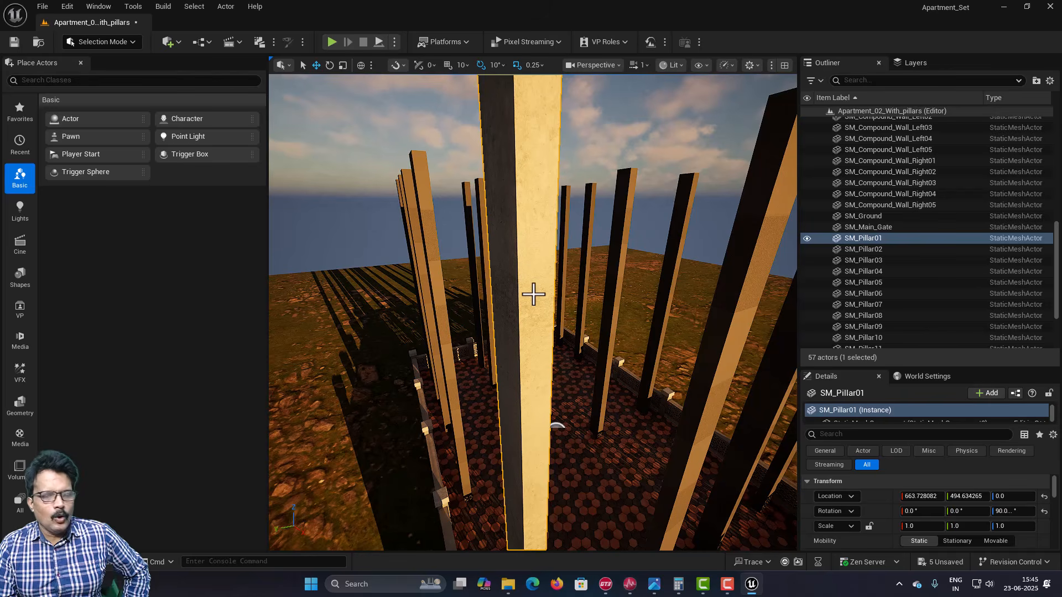
scroll(533, 294, "down", 2)
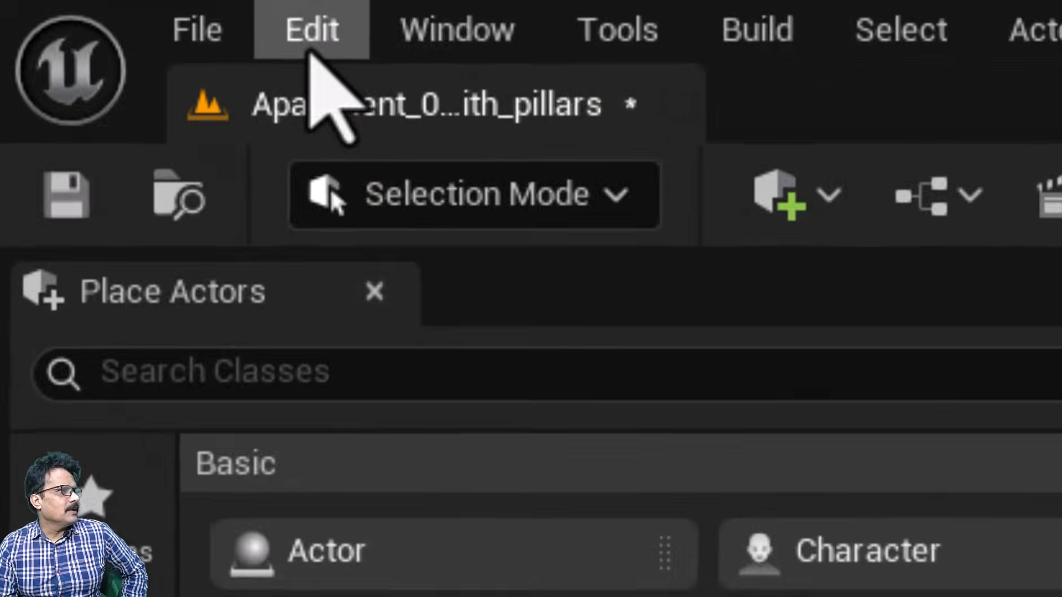
left_click(67, 9)
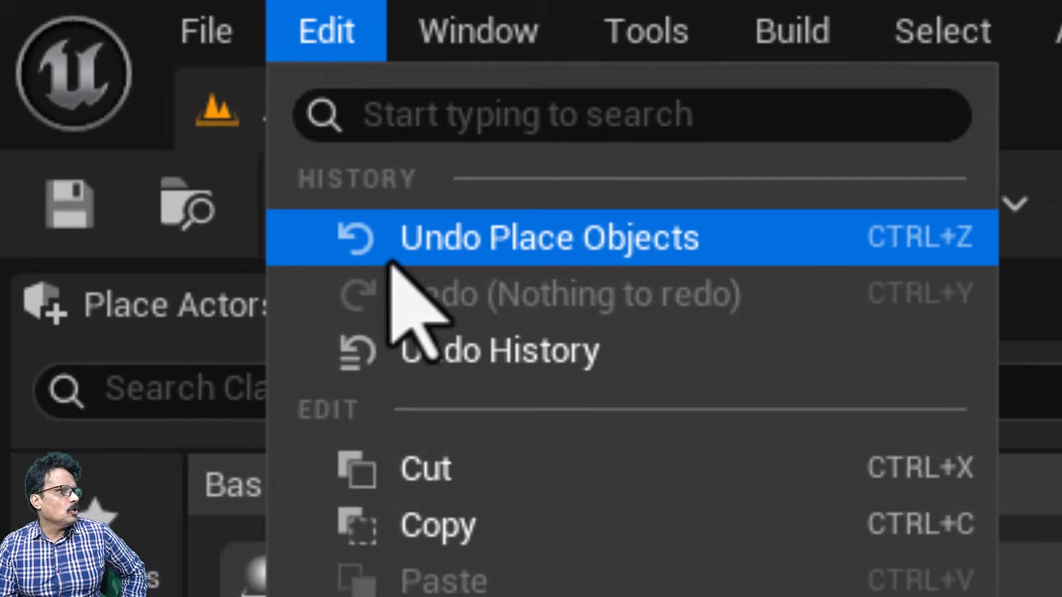
left_click(80, 53)
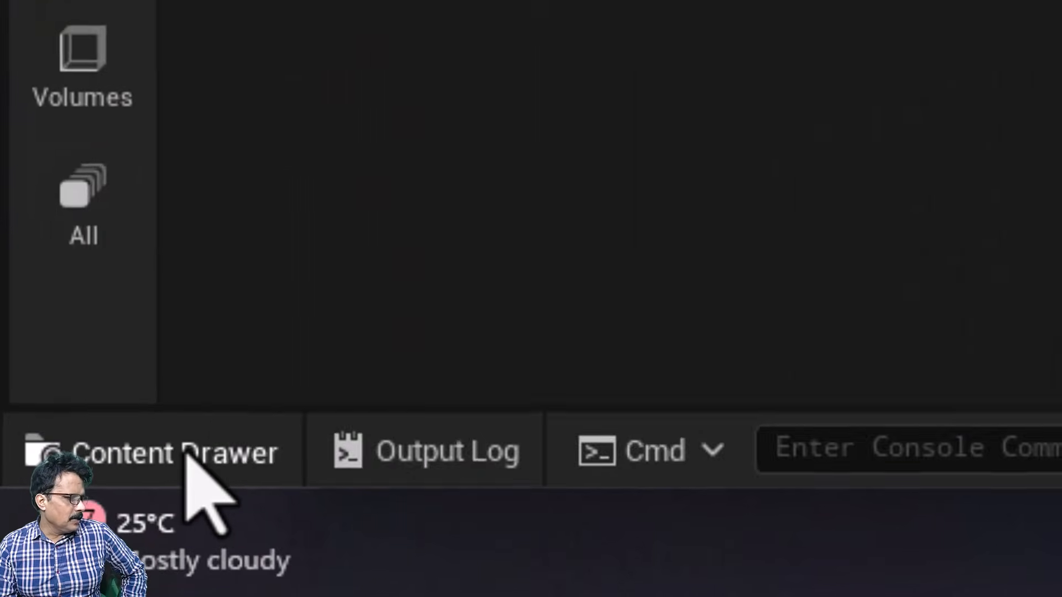
Step: Locate and select the SM_Pillar static mesh asset in the user's subfolder of Content > Maps > _GENERATED
left_click(47, 566)
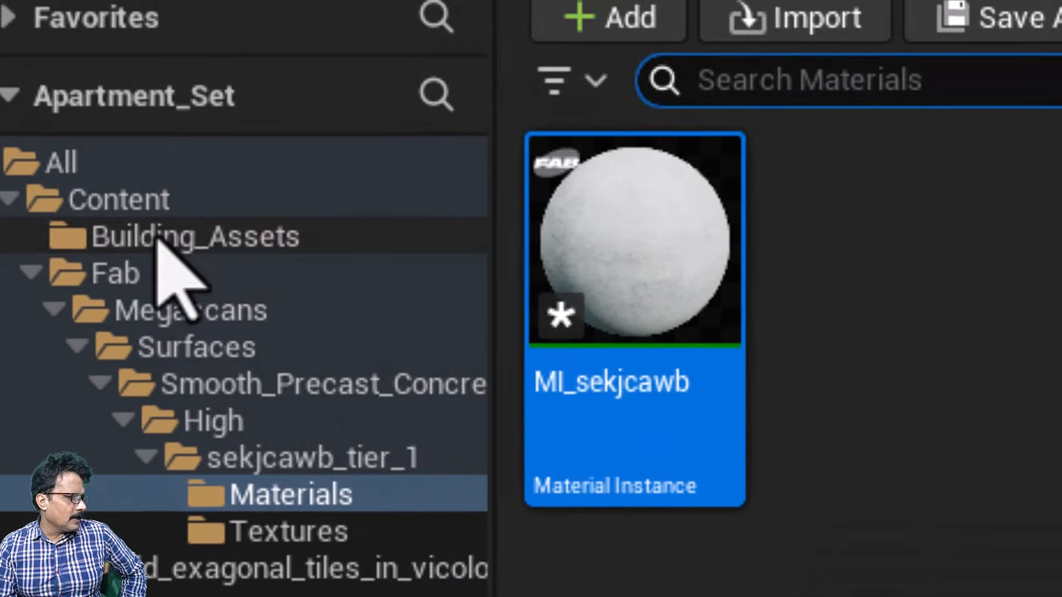
left_click(116, 27)
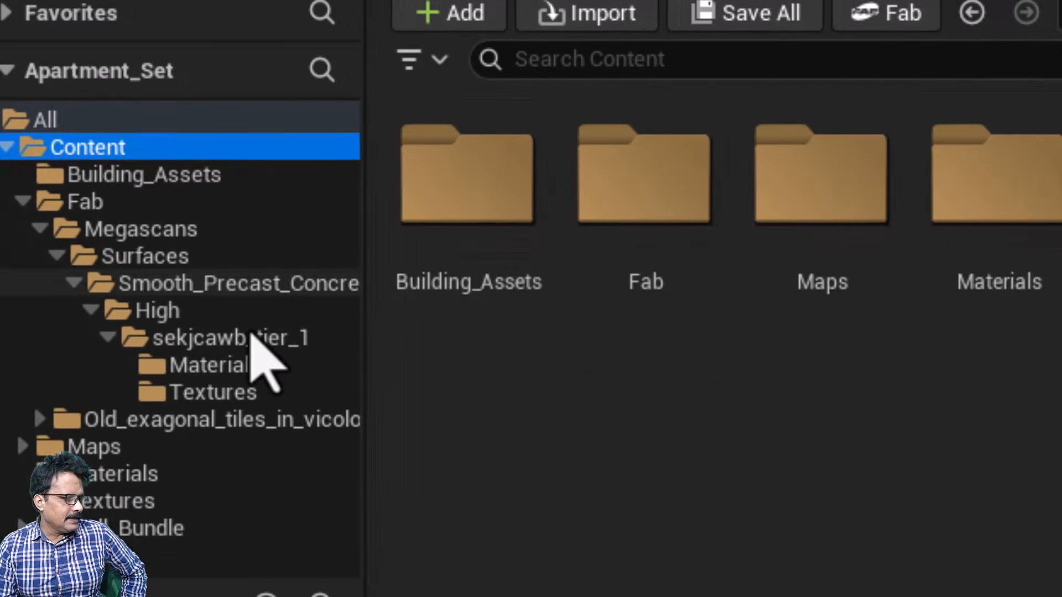
left_click(832, 216)
double_click(832, 216)
double_click(474, 178)
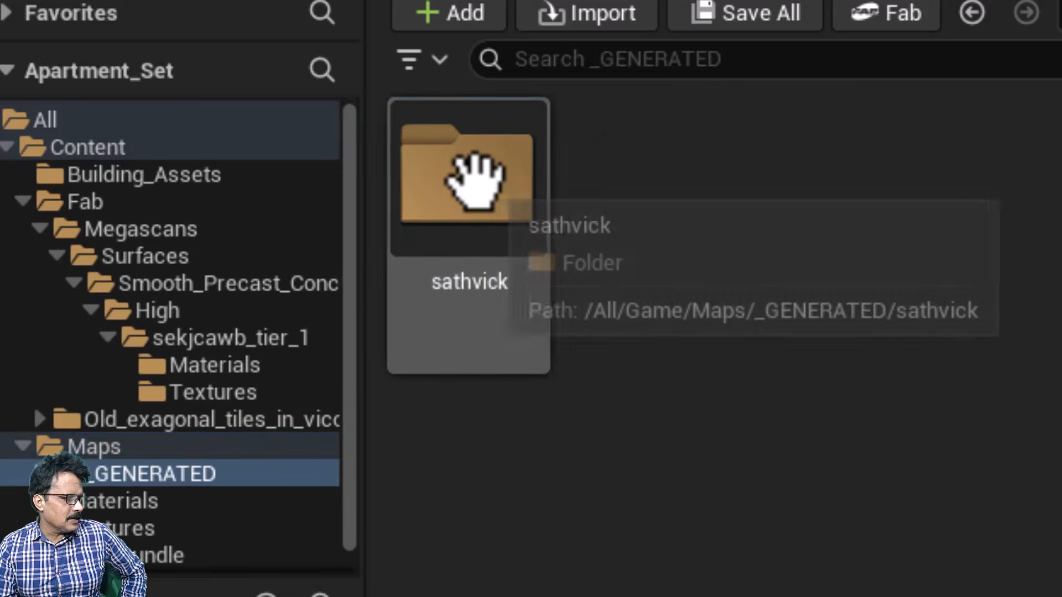
double_click(474, 177)
left_click(945, 176)
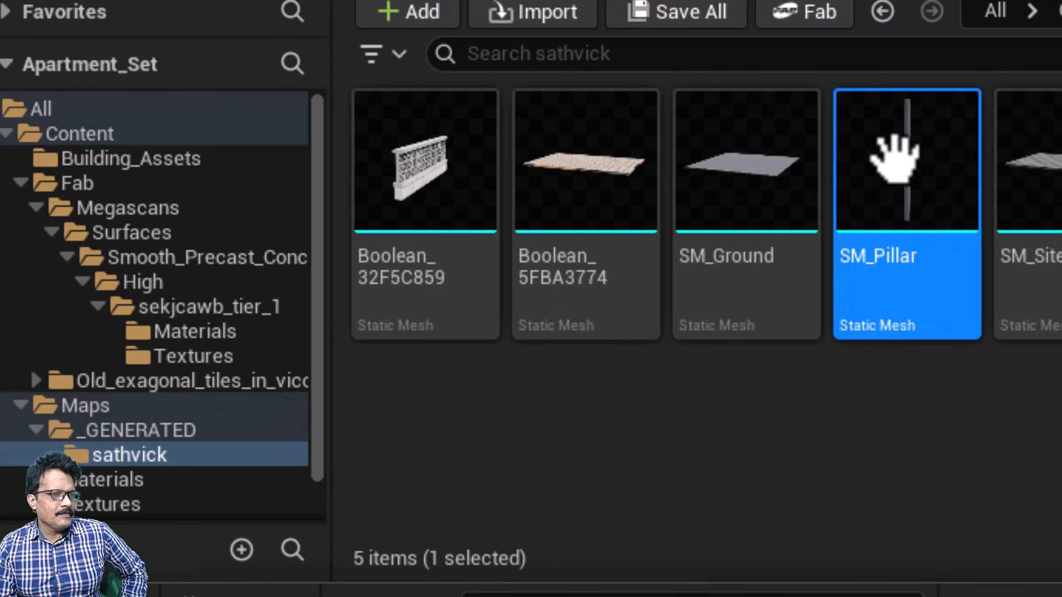
Step: Open the SM_Pillar mesh for editing and bring the whole pillar into the preview
double_click(905, 182)
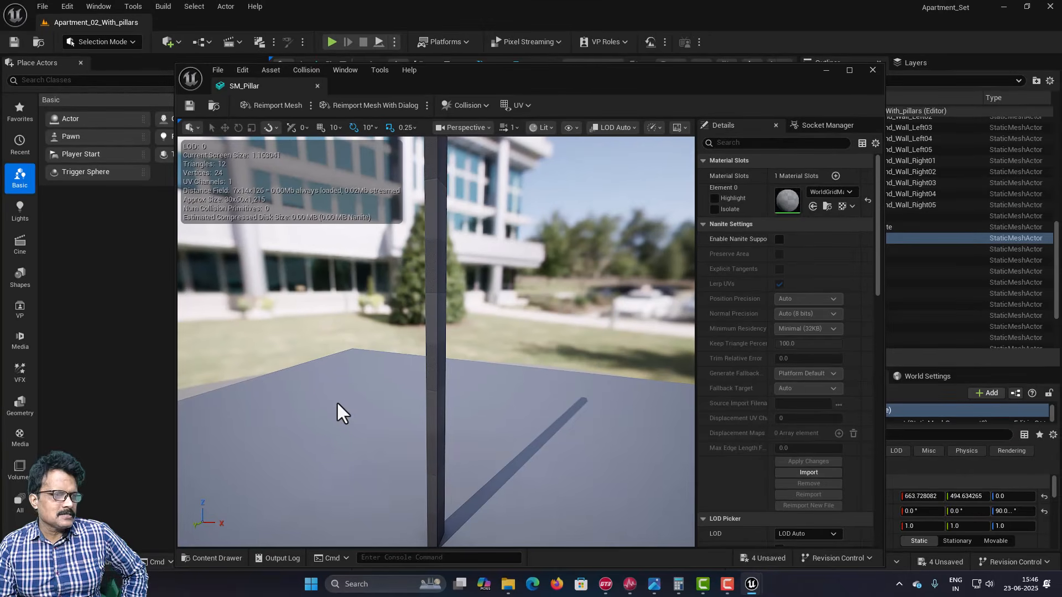
scroll(418, 374, "down", 2)
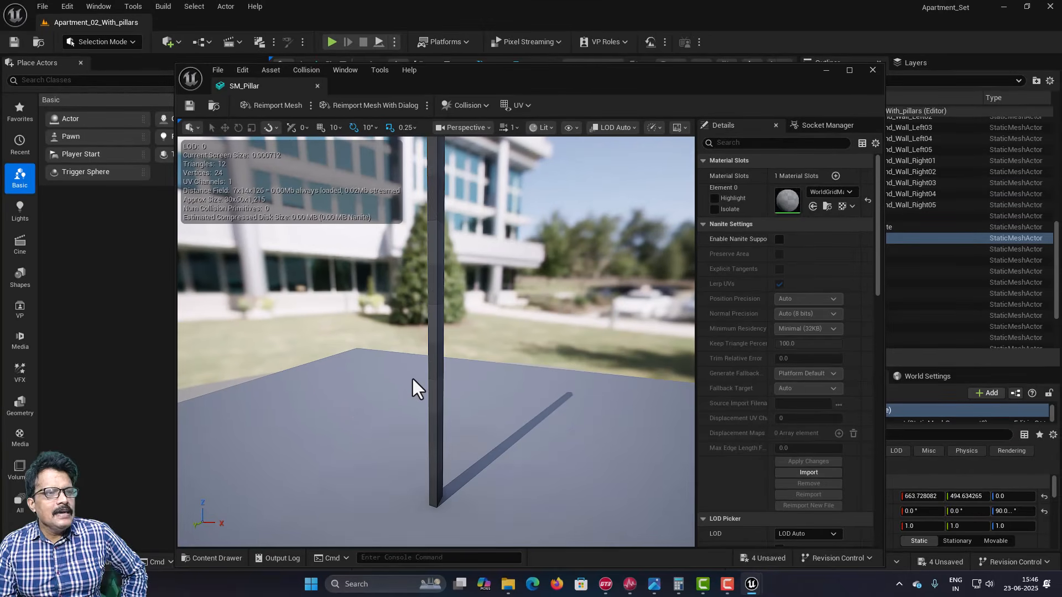
left_click(438, 263)
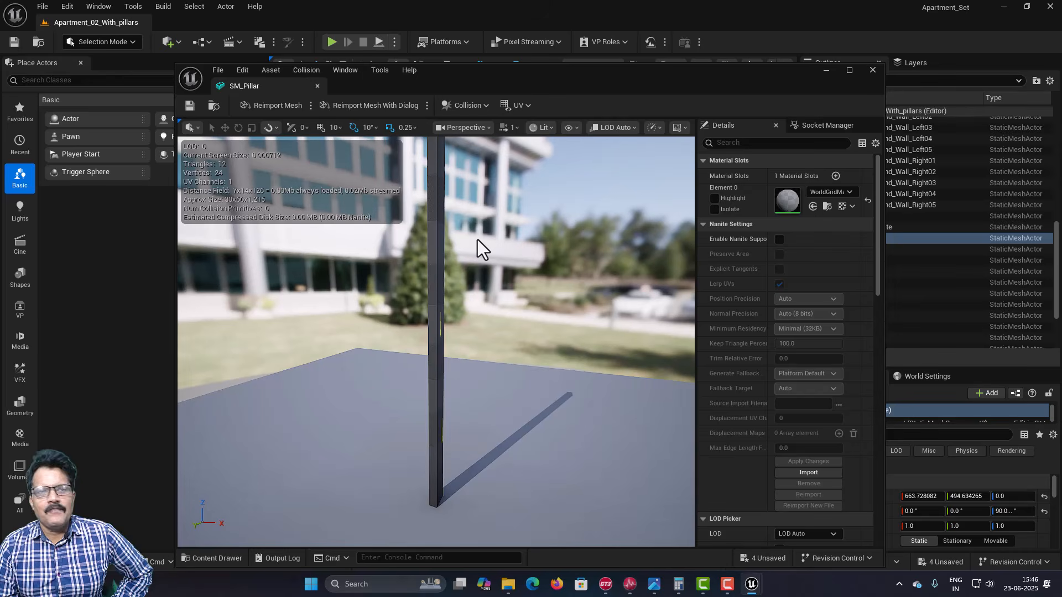
Step: Rename the MI_sekjcawb material instance in the sekjcawb_tier_1 Materials folder as ML_Pillar_Concrete
key("ctrl+space")
left_click_drag(476, 75, 606, 64)
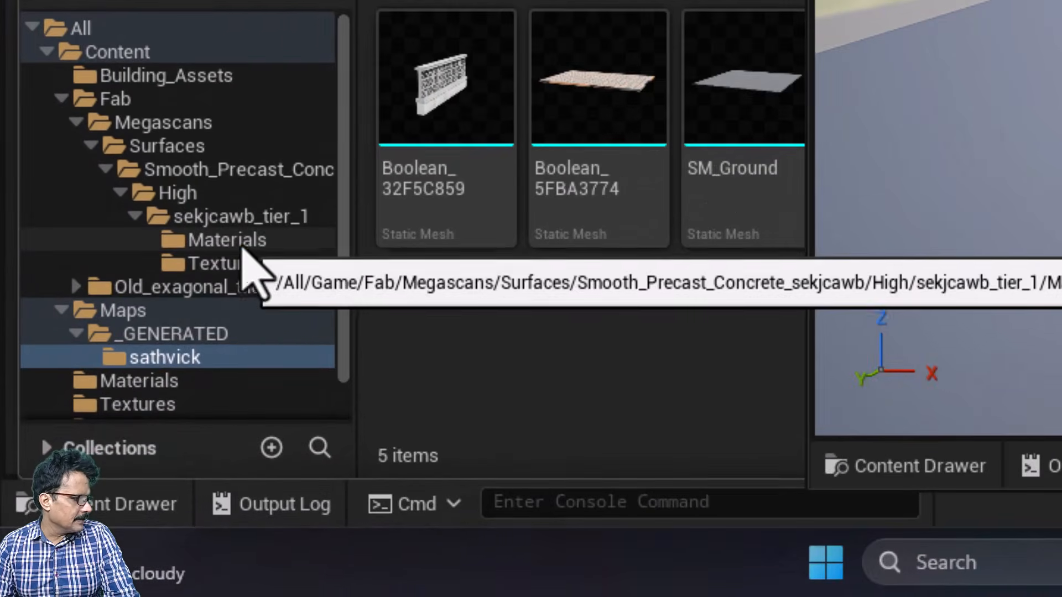
left_click(243, 247)
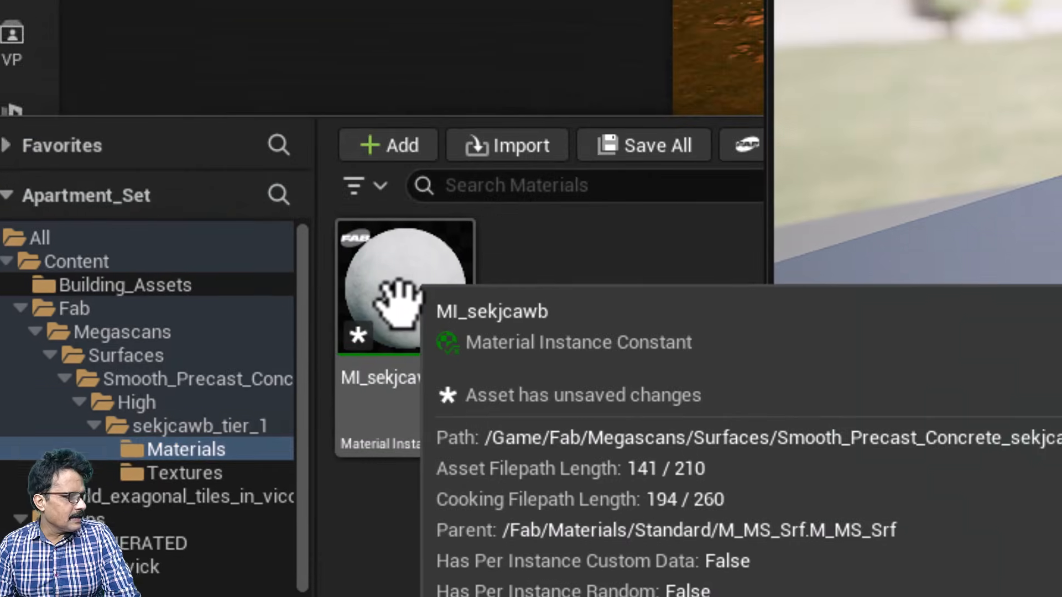
right_click(439, 97)
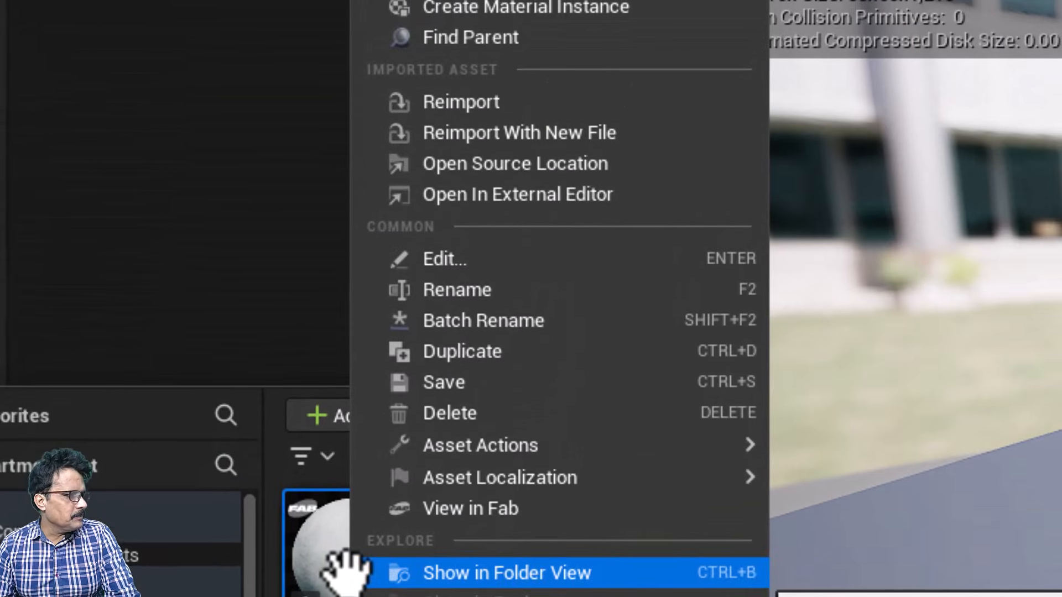
left_click(443, 291)
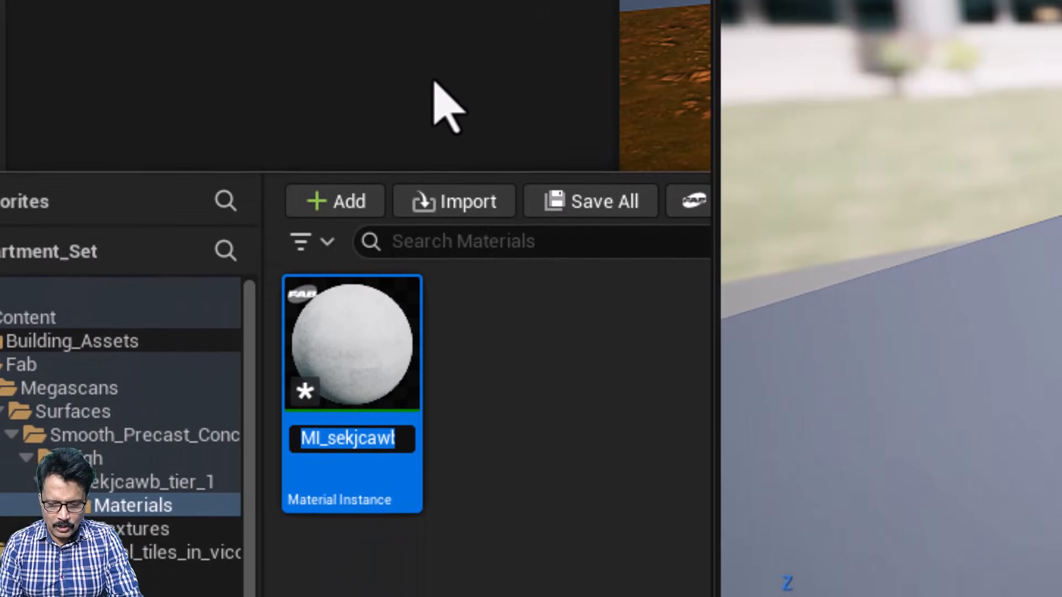
type("M")
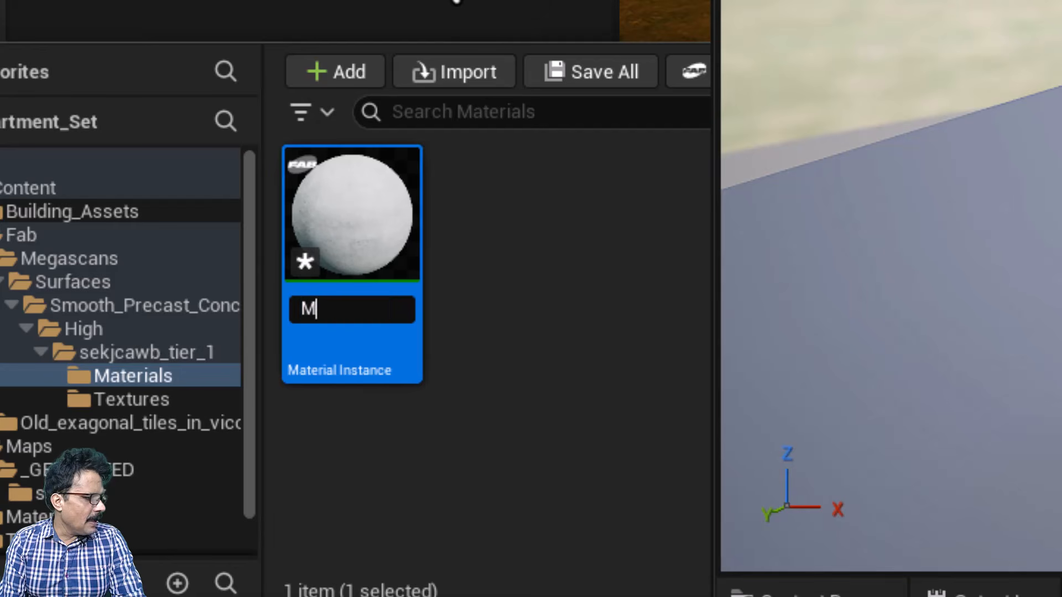
type("L_")
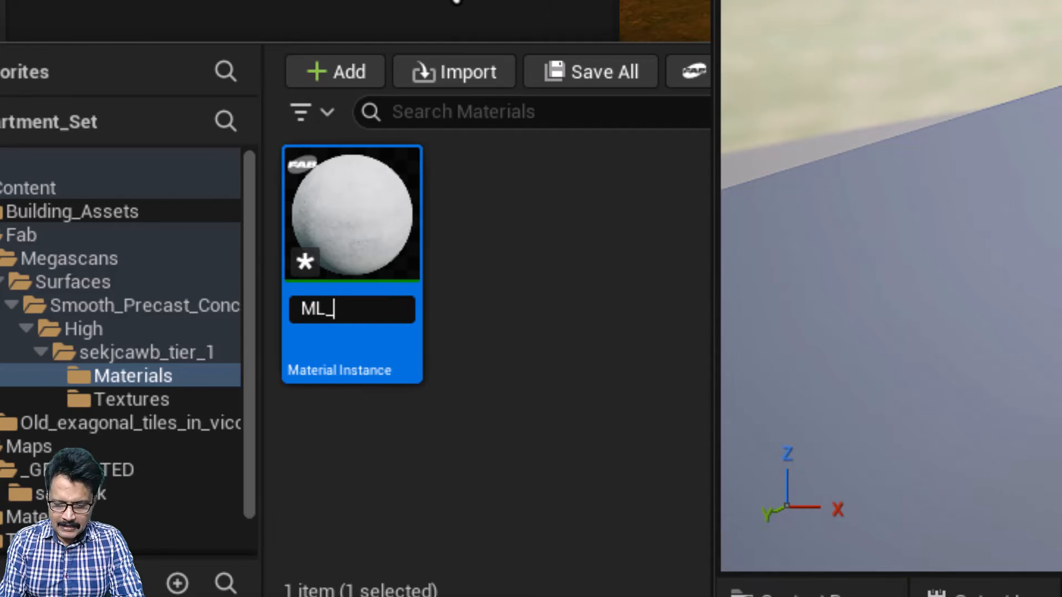
type("Pillar")
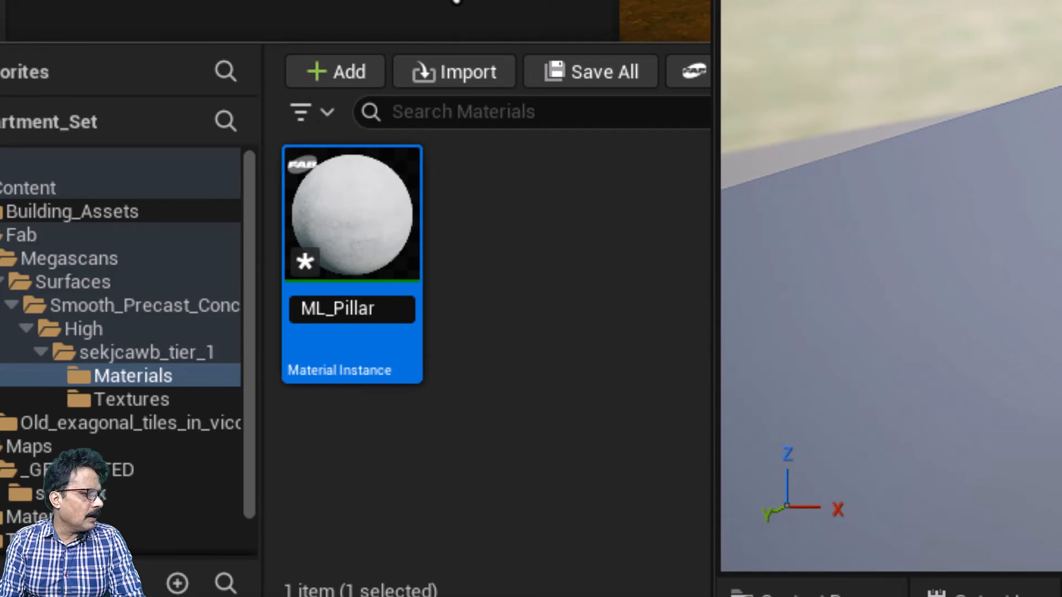
type("_Concreate")
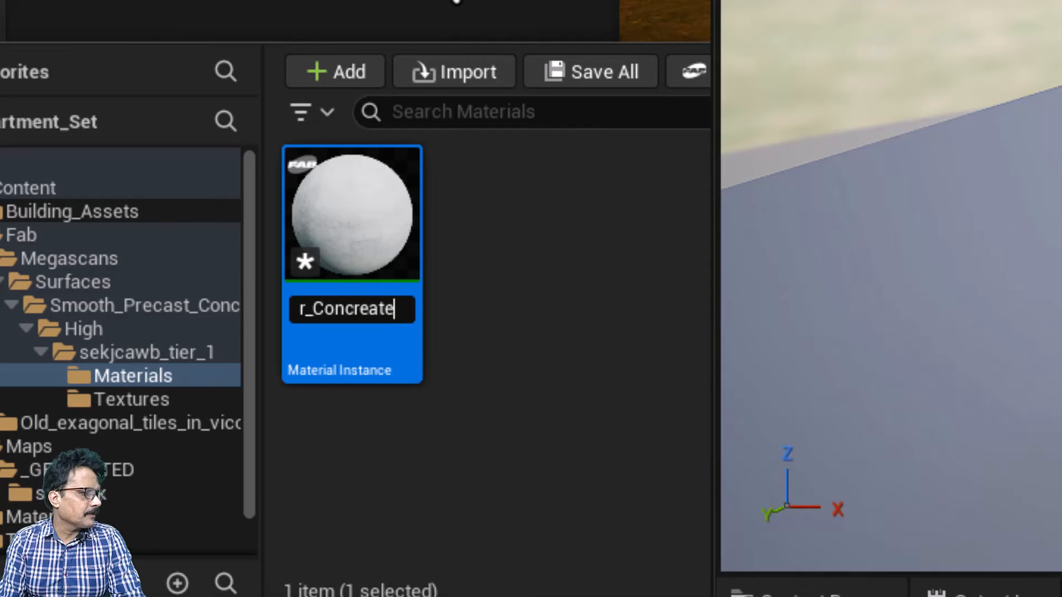
key("BackSpace")
key("Return")
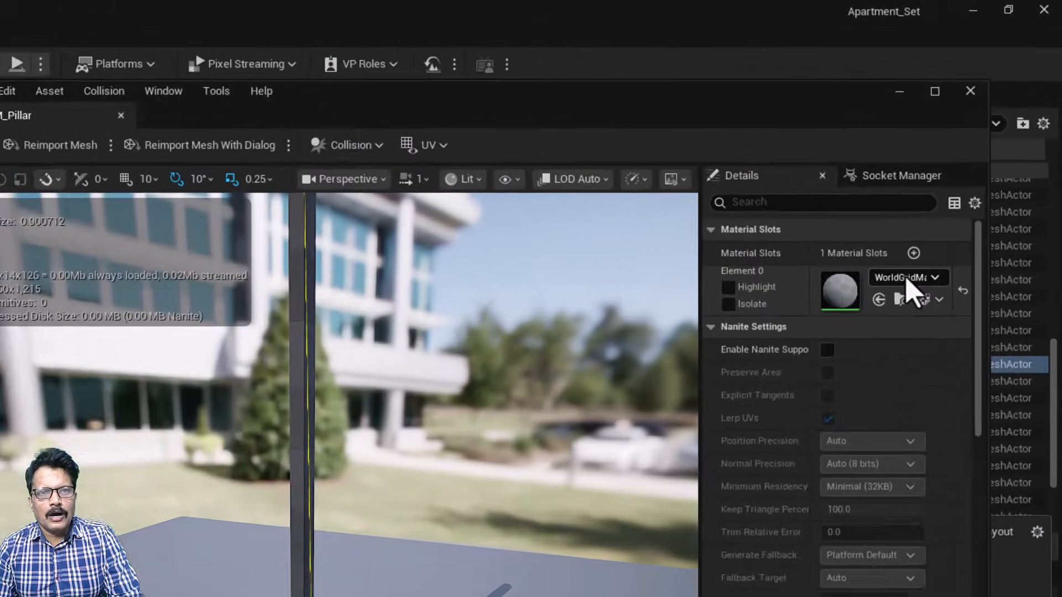
Step: Assign ML_Pillar_Concrete to the Element 0 material slot of the SM_Pillar mesh and save the mesh
left_click(960, 182)
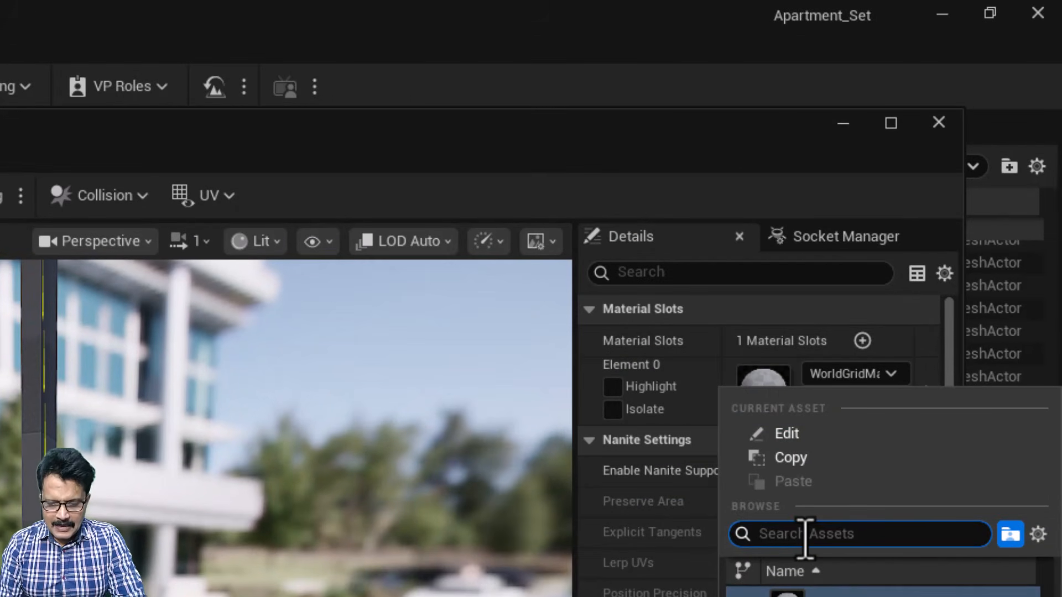
type("ML")
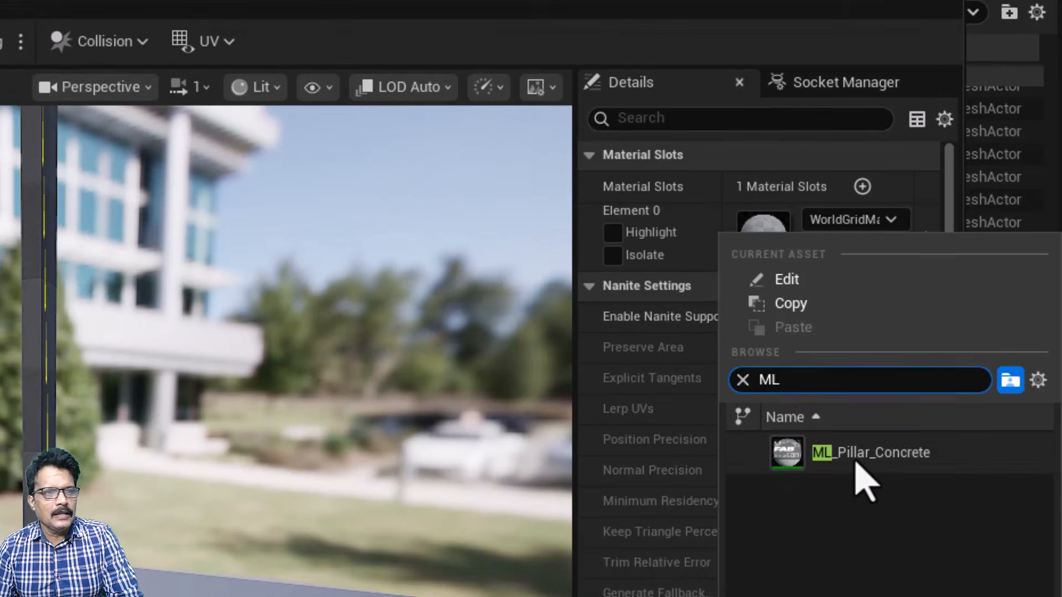
left_click(863, 453)
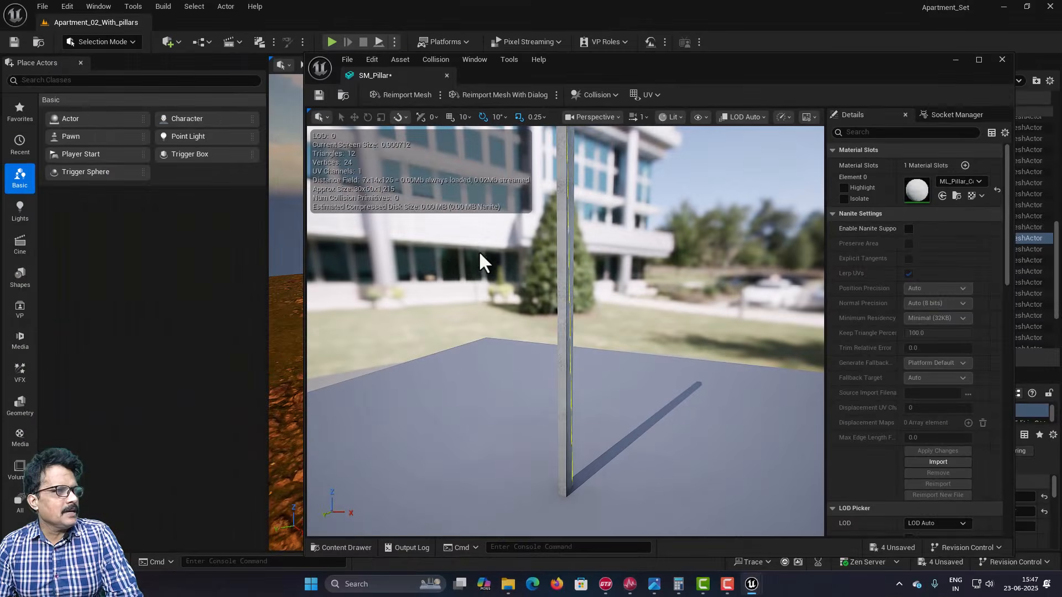
left_click(318, 95)
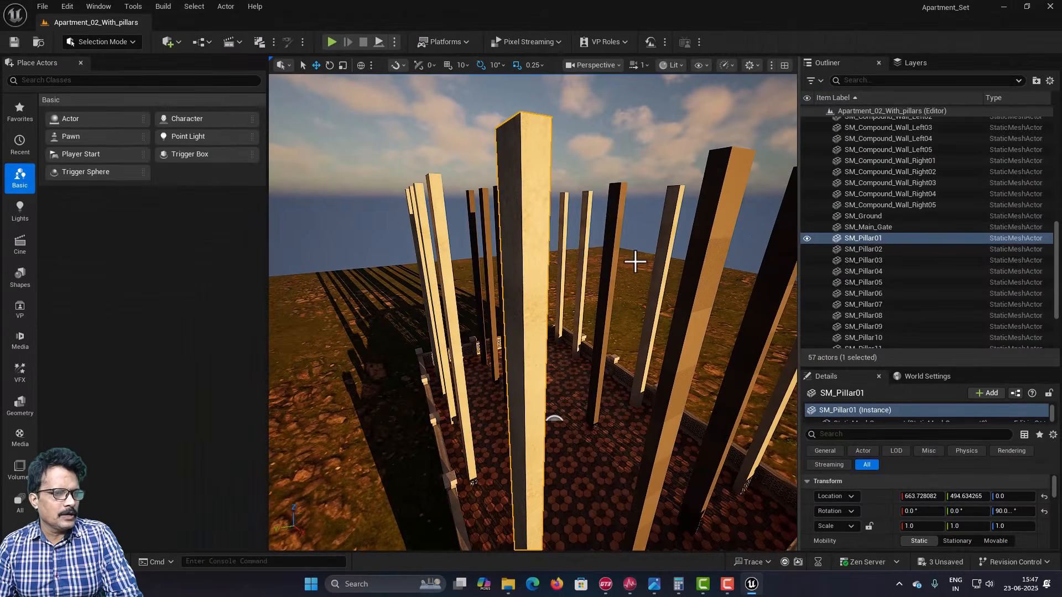
Step: Select SM_Pillar03 in the level and reset its Element 0 material to the mesh default
left_click(635, 261)
right_click_drag(634, 262, 741, 277)
right_click_drag(597, 299, 526, 304)
left_click(586, 394)
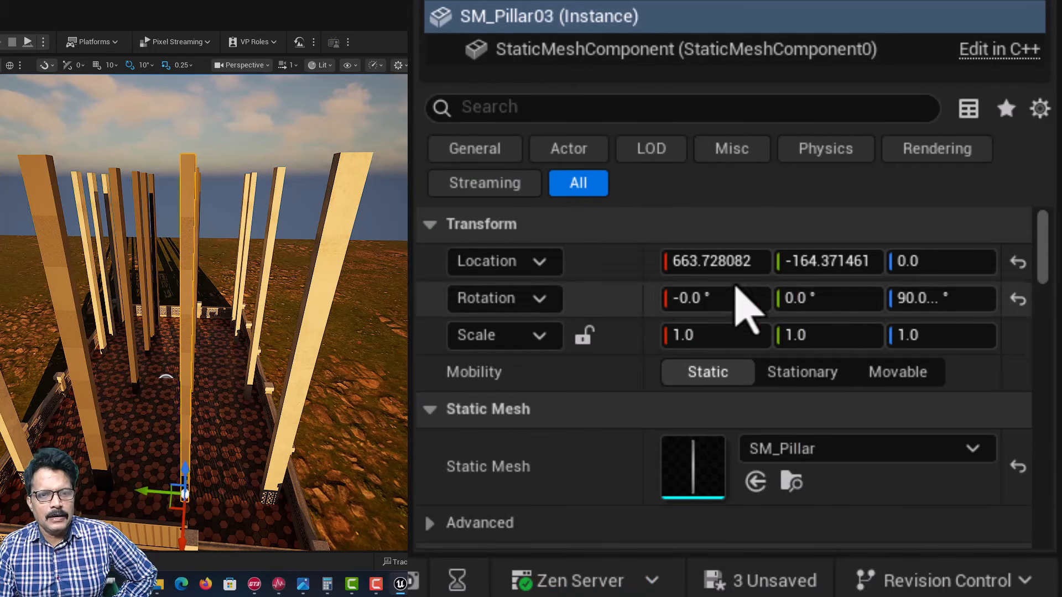
scroll(609, 470, "down", 4)
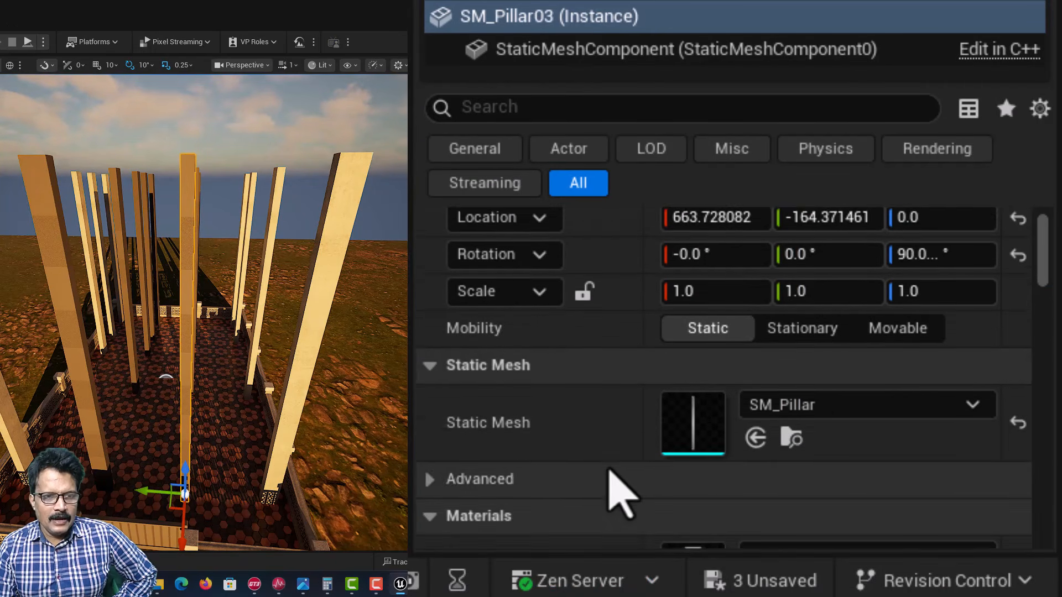
scroll(608, 481, "down", 1)
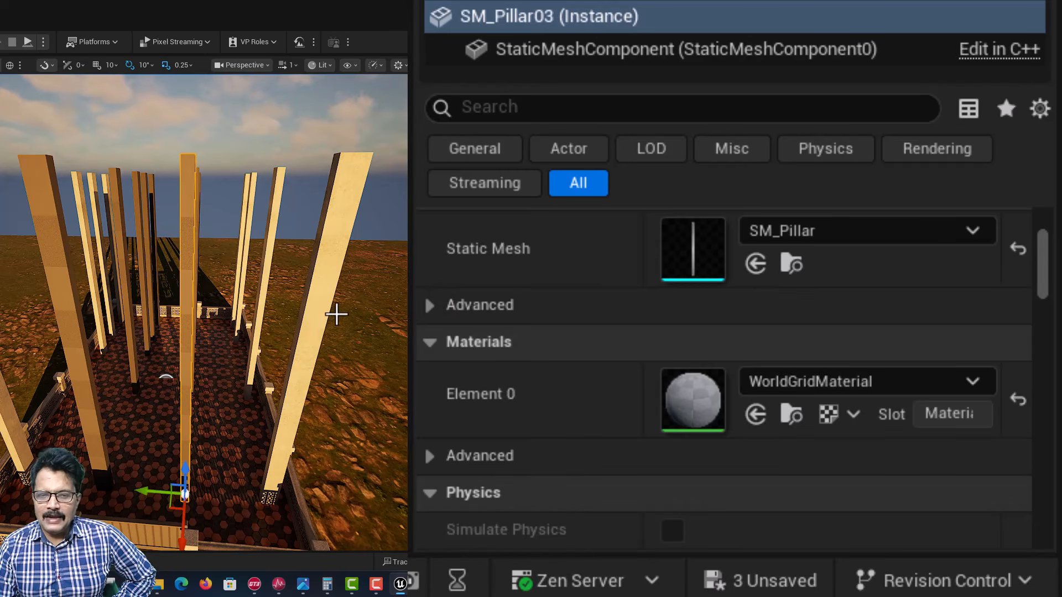
left_click(1017, 400)
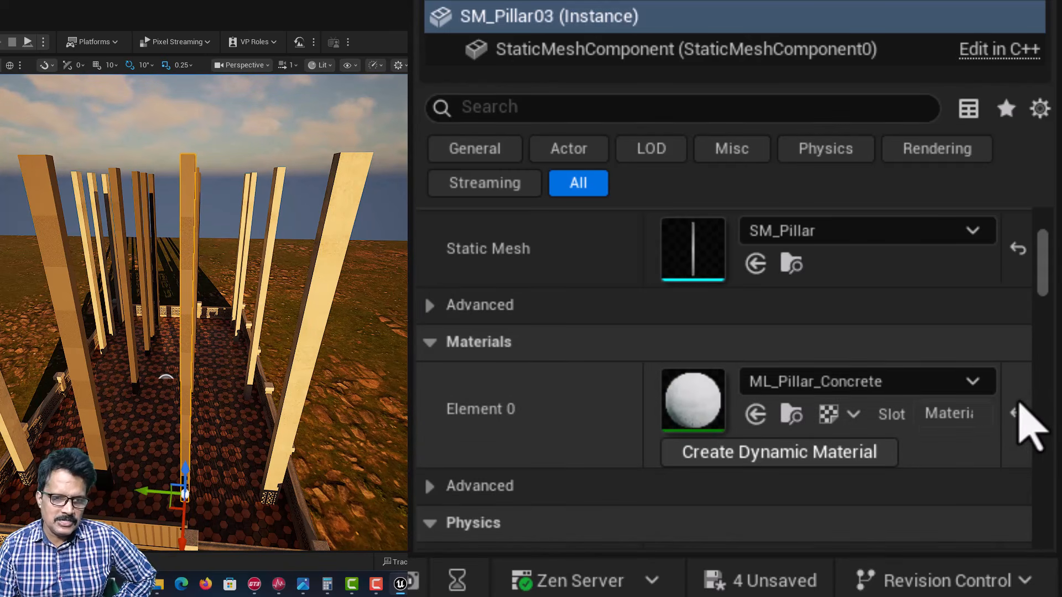
Step: Reset the Element 0 material override on SM_Pillar02, SM_Pillar06 and SM_Pillar10 to the mesh default
left_click(120, 374)
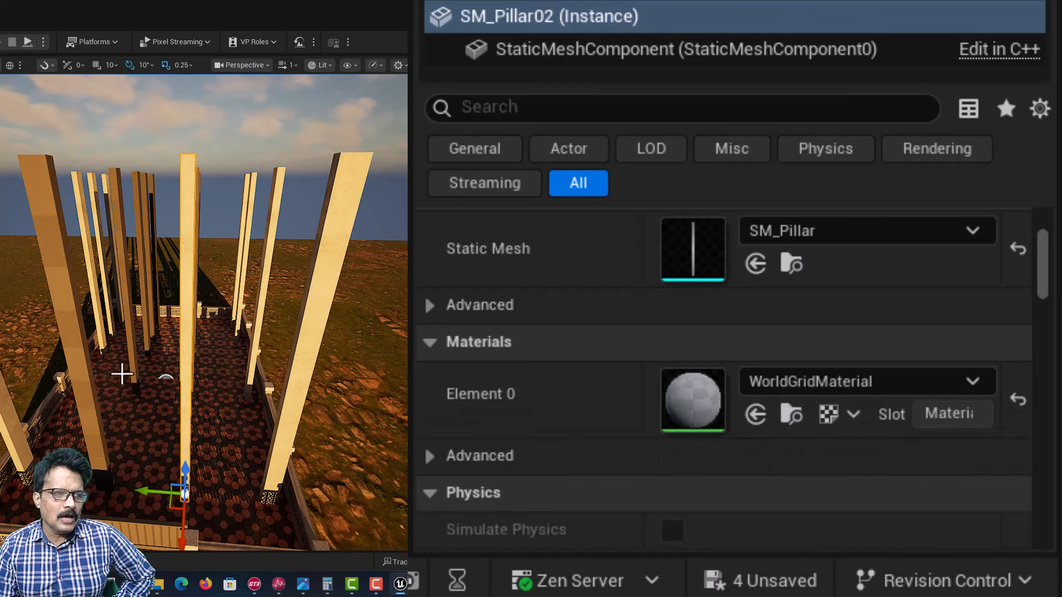
left_click(1017, 400)
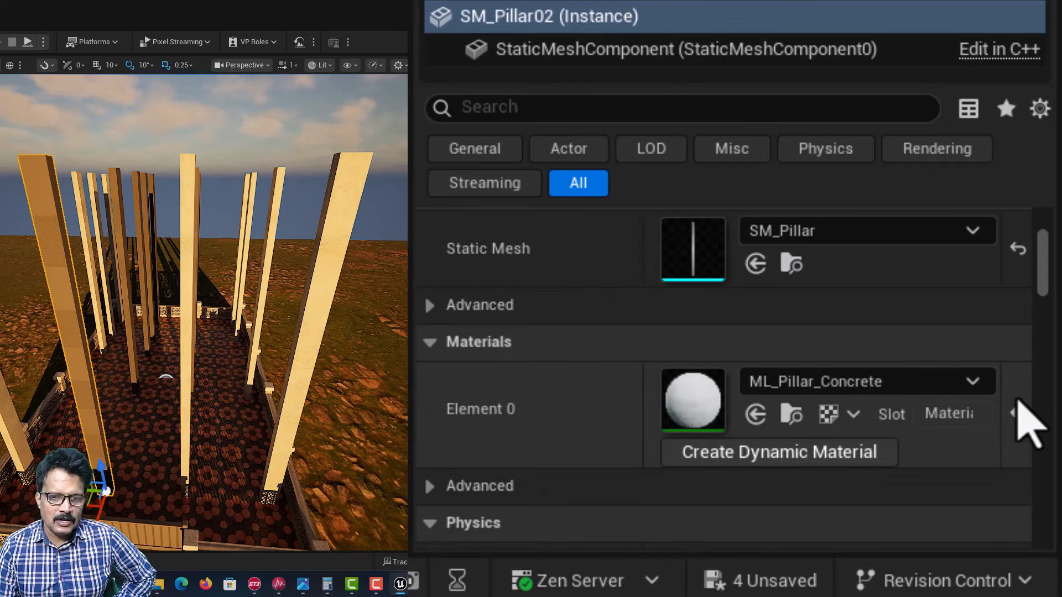
left_click(94, 386)
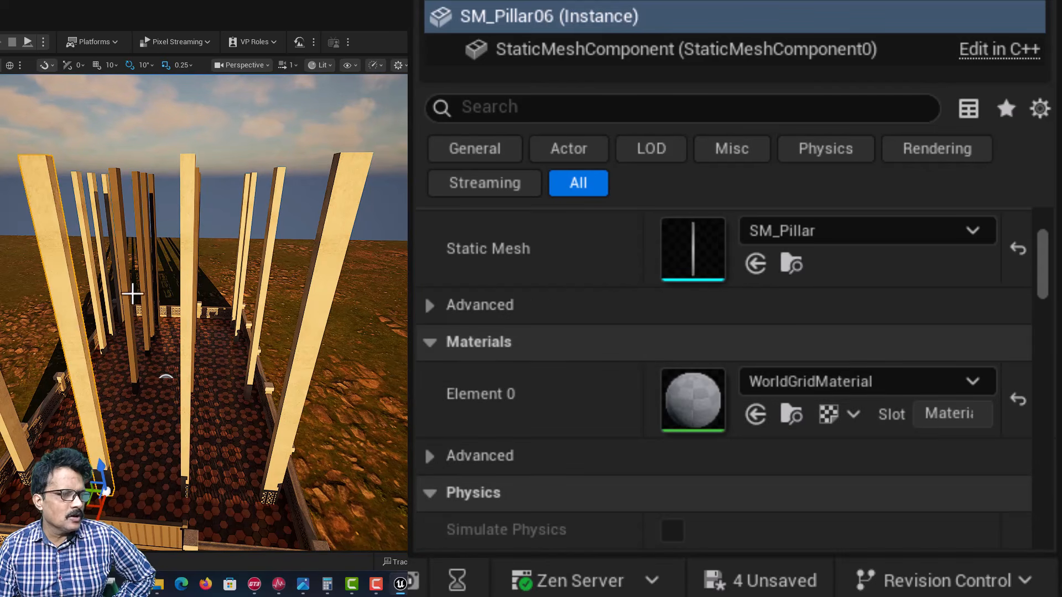
left_click(1017, 399)
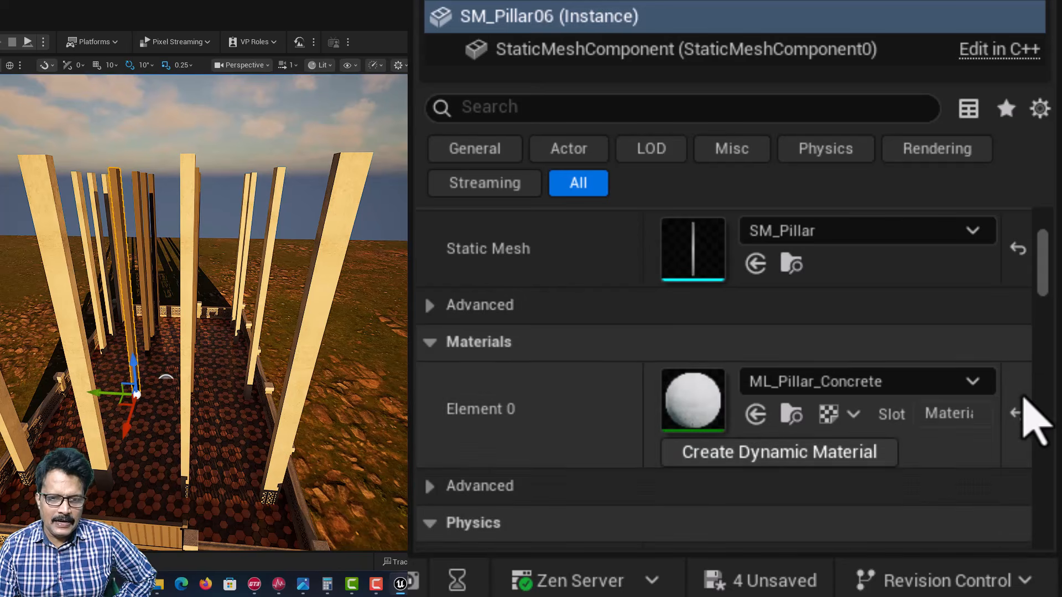
left_click(143, 250)
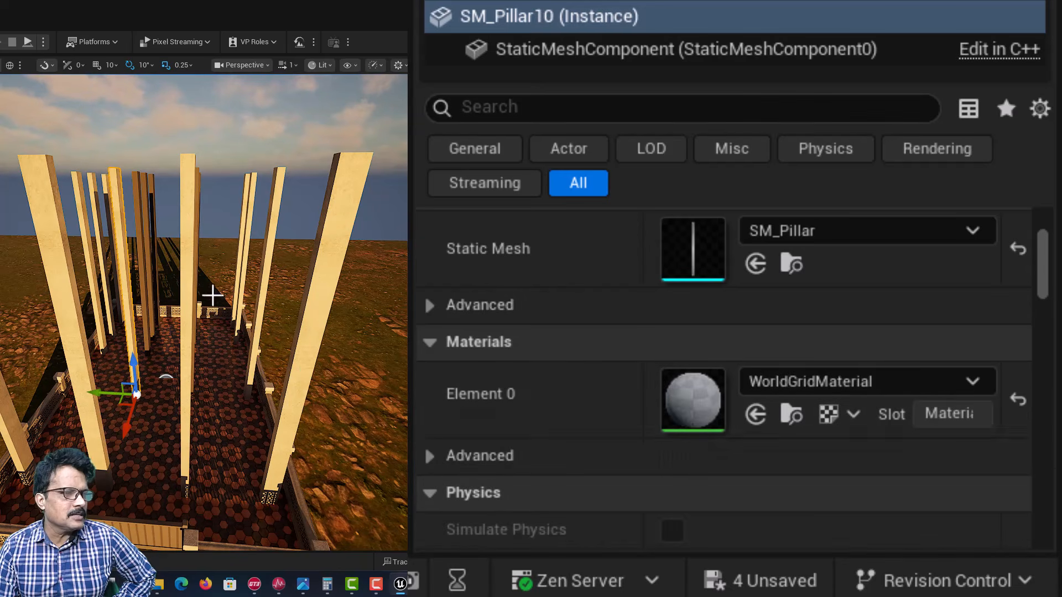
left_click(1017, 399)
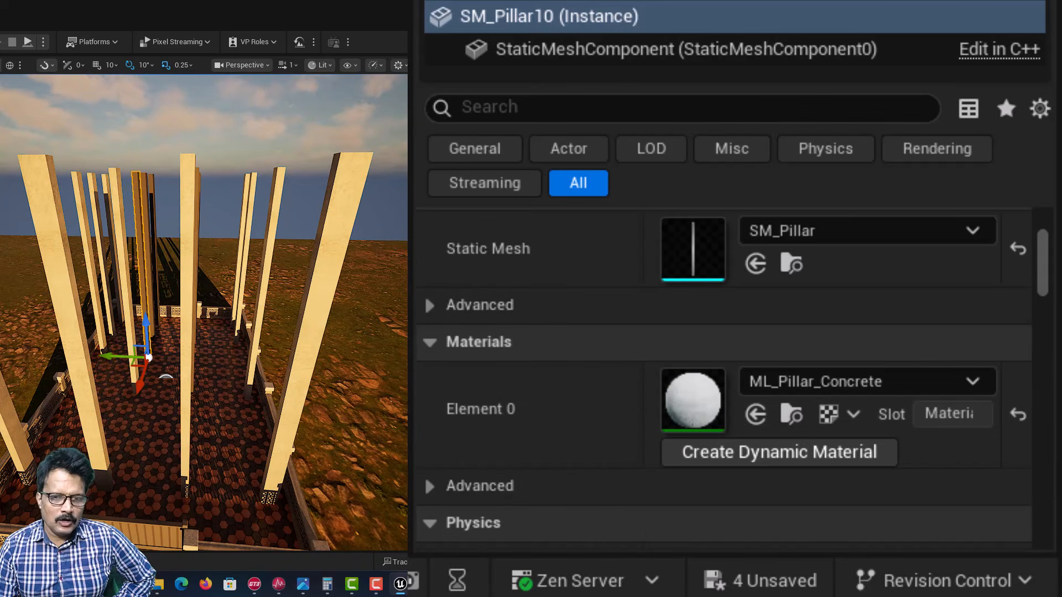
Step: Reset the Element 0 material override on SM_Pillar07 and SM_Pillar13 to the mesh default
mouse_move(278, 390)
right_mouse_down()
mouse_move(210, 394)
mouse_move(304, 387)
mouse_move(271, 388)
right_mouse_up()
left_click(233, 408)
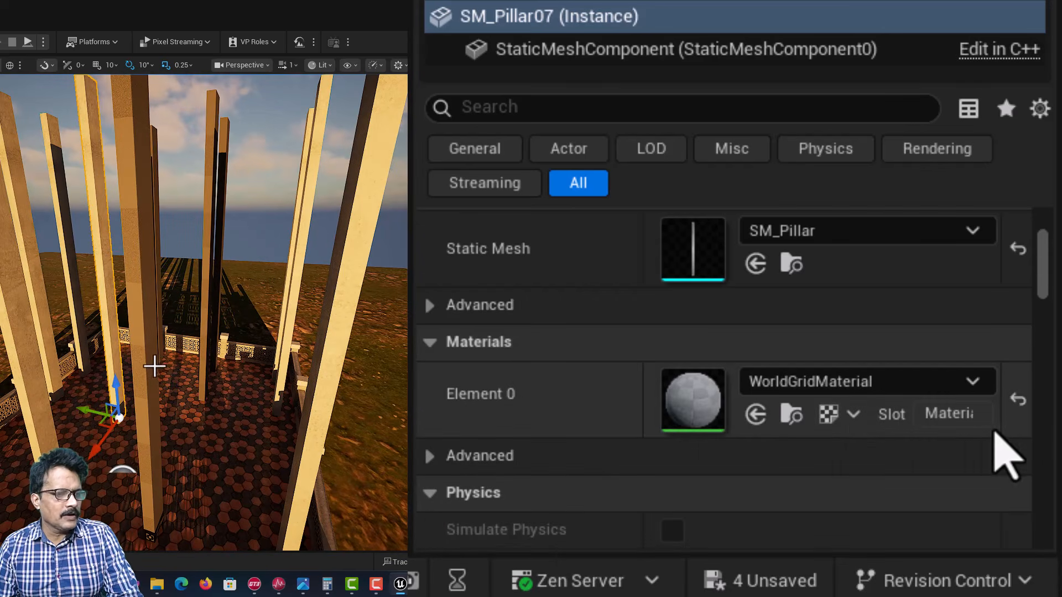
left_click(1017, 414)
left_click(217, 313)
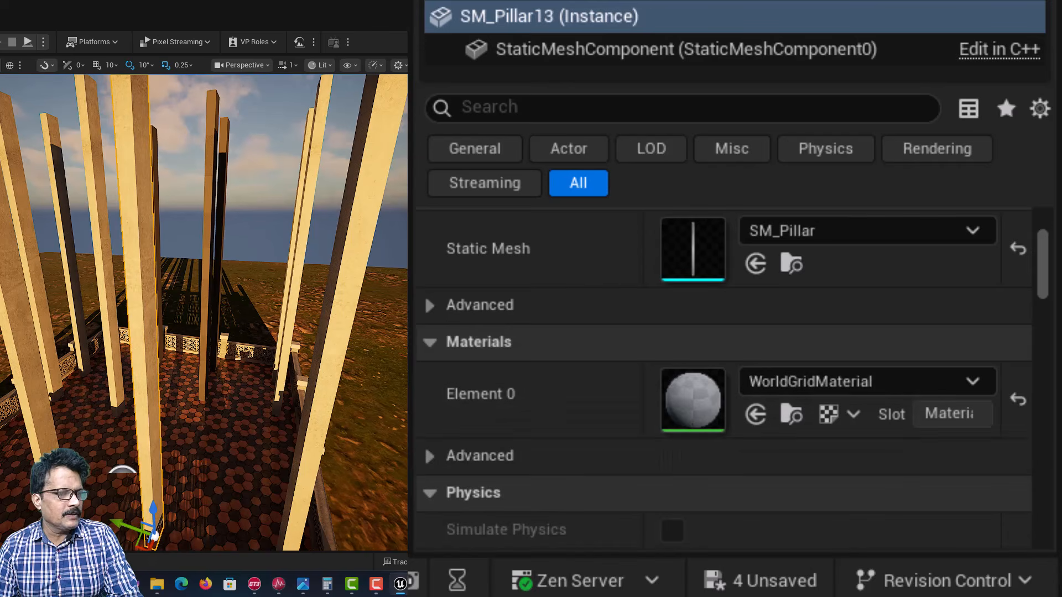
left_click(1017, 414)
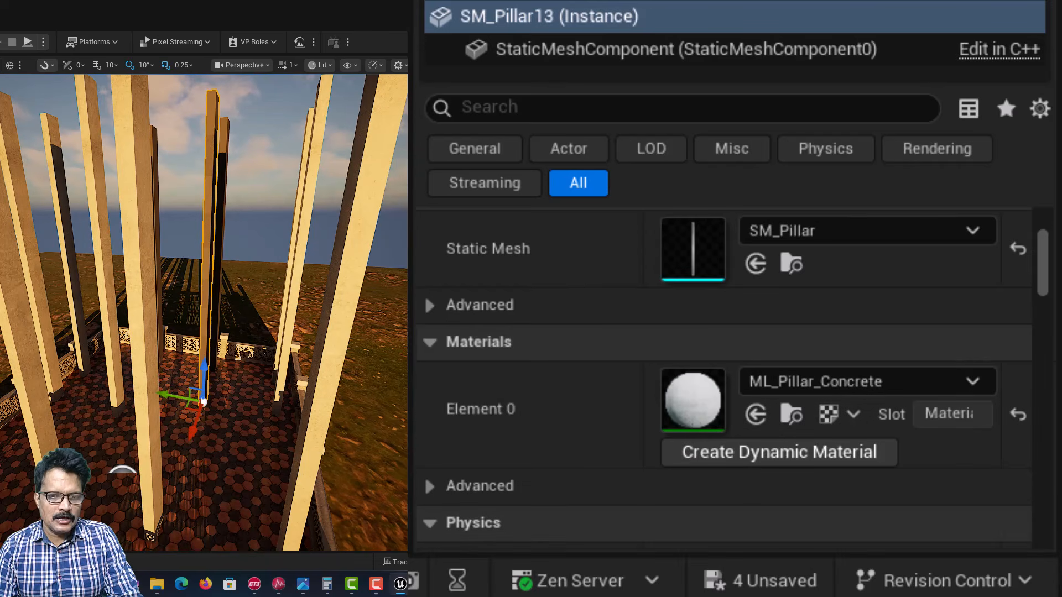
Step: Reset the Element 0 material override on SM_Pillar16 and SM_Pillar12 to the mesh default
right_click_drag(270, 313, 226, 310)
left_click(83, 332)
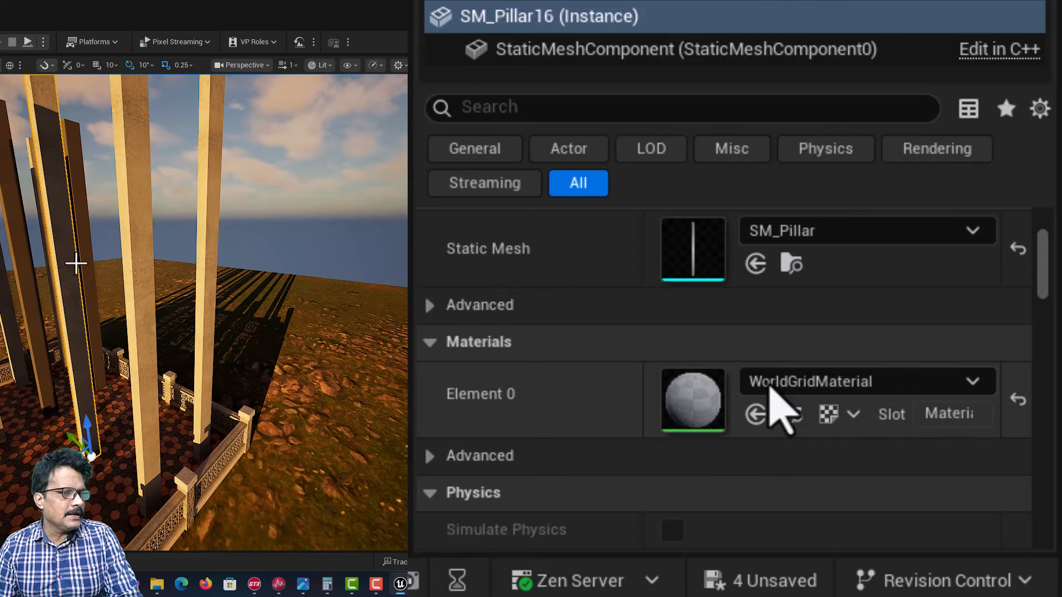
left_click(1018, 415)
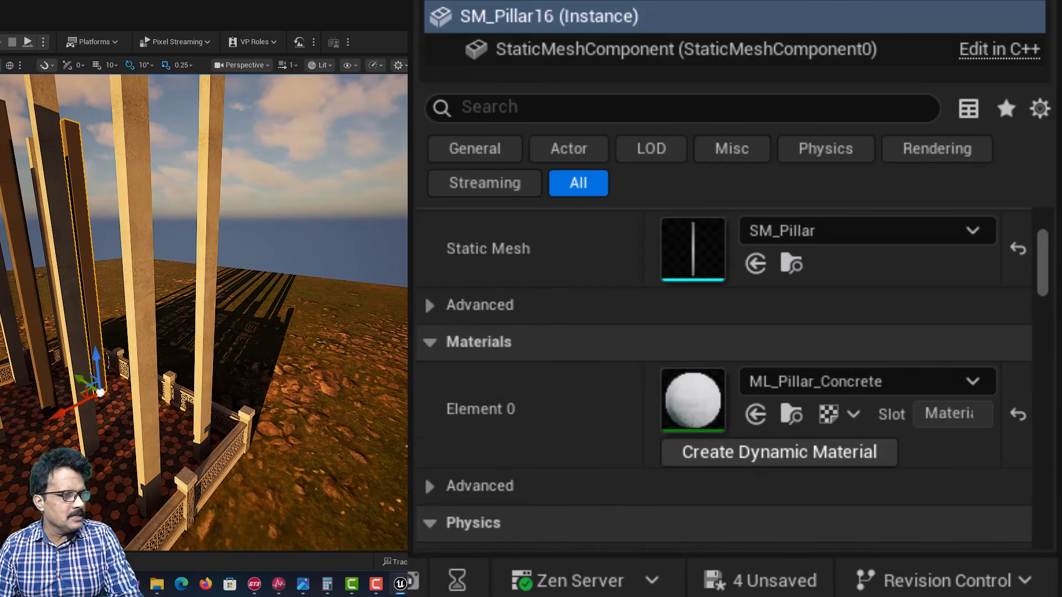
left_click(28, 296)
left_click(1020, 401)
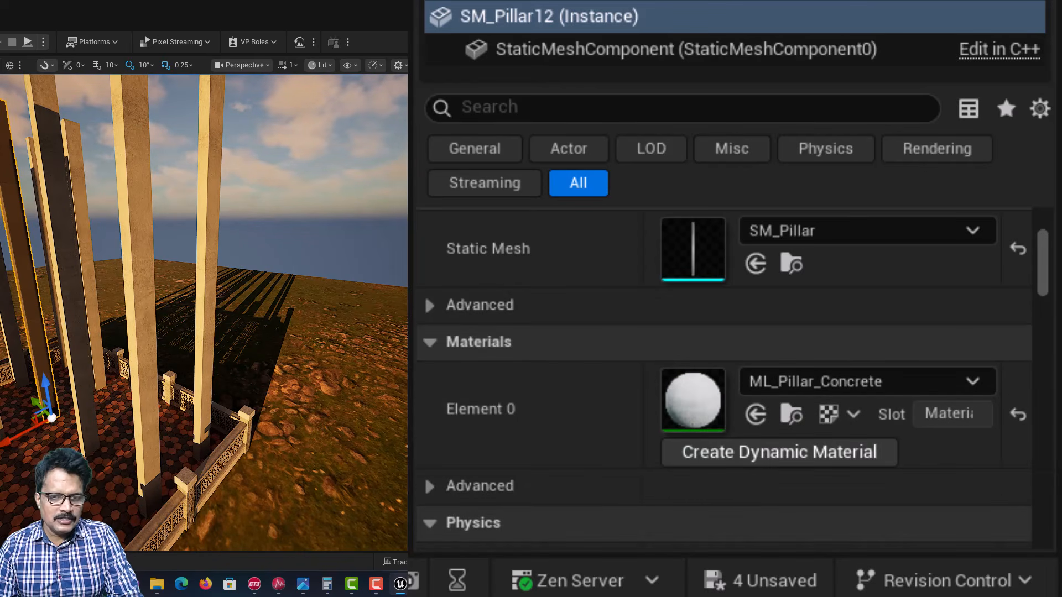
Step: Select SM_Pillar17 among the far pillars and reset its Element 0 material to the mesh default
scroll(82, 344, "down", 3)
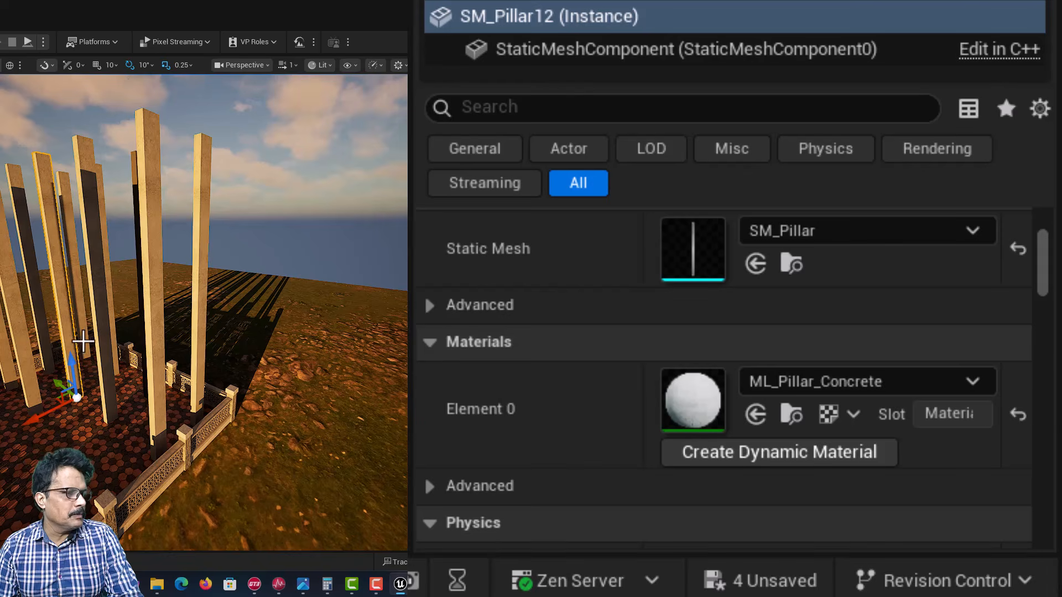
right_click_drag(83, 341, 33, 352)
key("s")
key("d")
key("a")
left_click(168, 279)
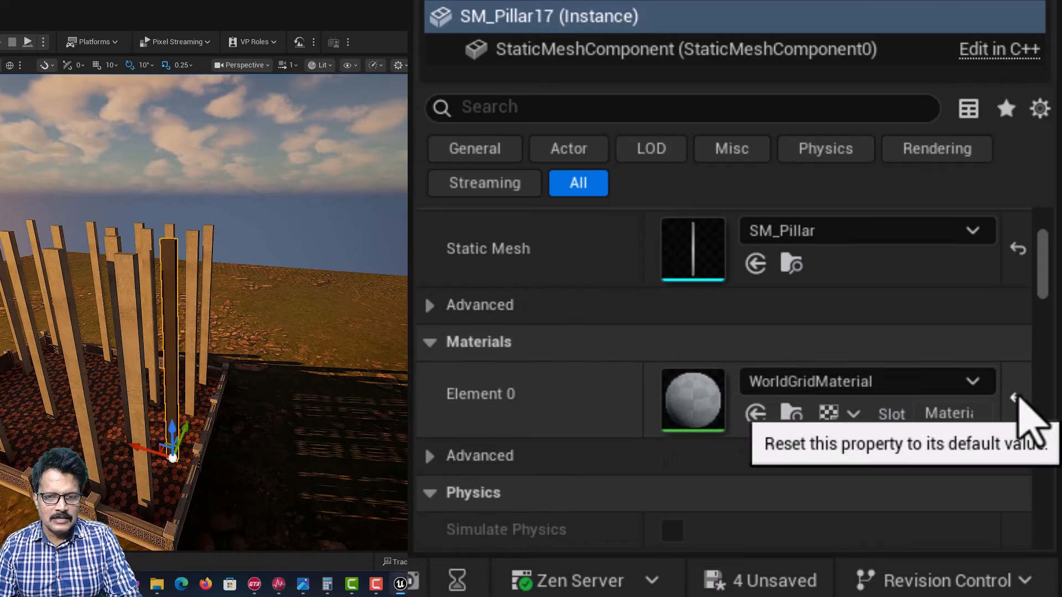
left_click(1017, 397)
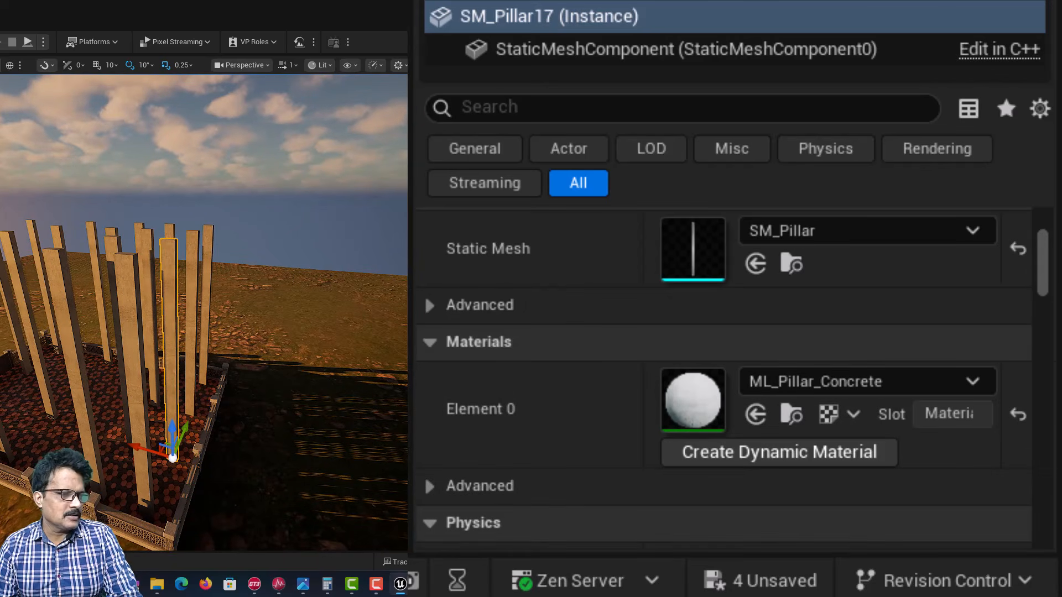
Step: Save all unsaved changes in the project, including the pillar level
right_click_drag(283, 429, 257, 480)
key("w")
key("s")
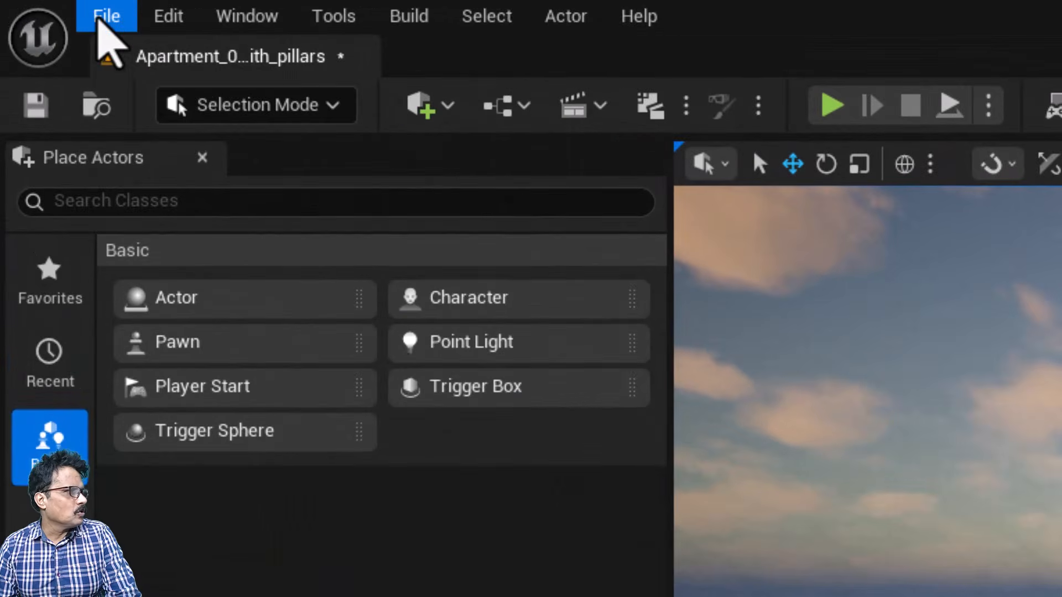
left_click(40, 7)
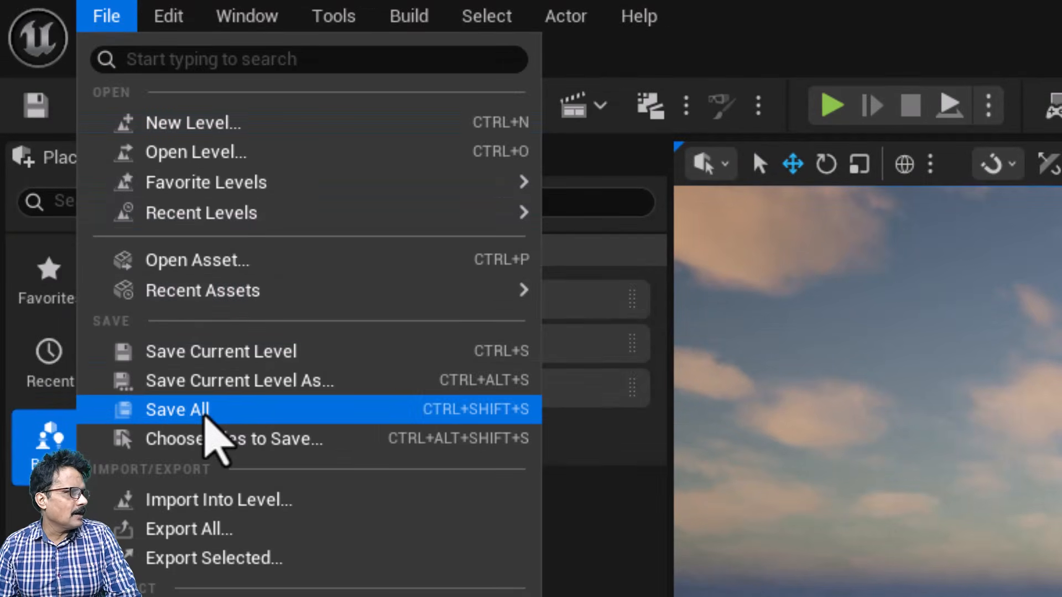
left_click(201, 409)
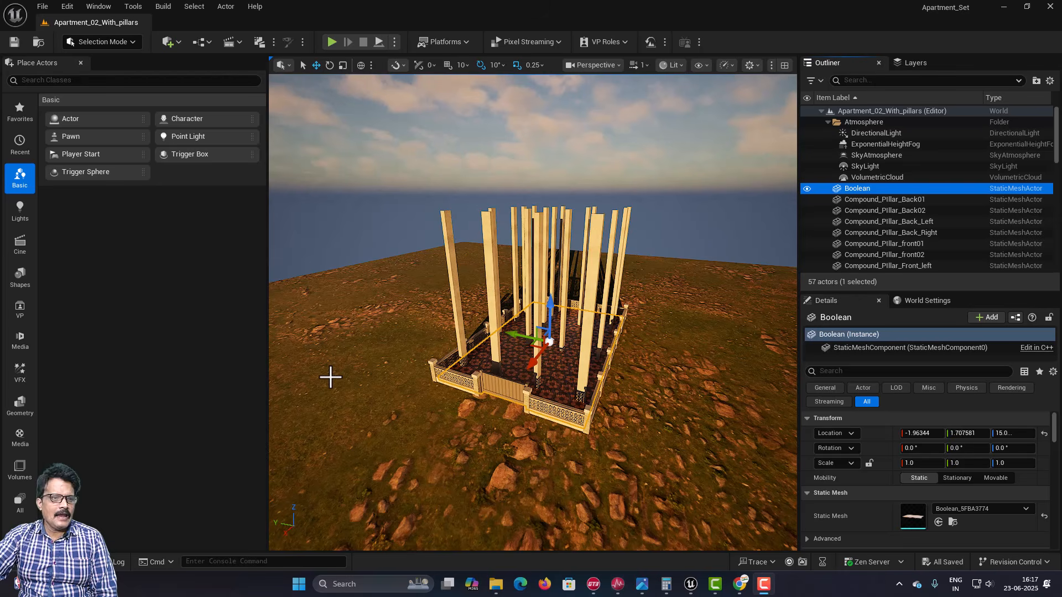
Step: Save the current level as a new level named Apartment_03_ceilings in the Maps folder
left_click(169, 373)
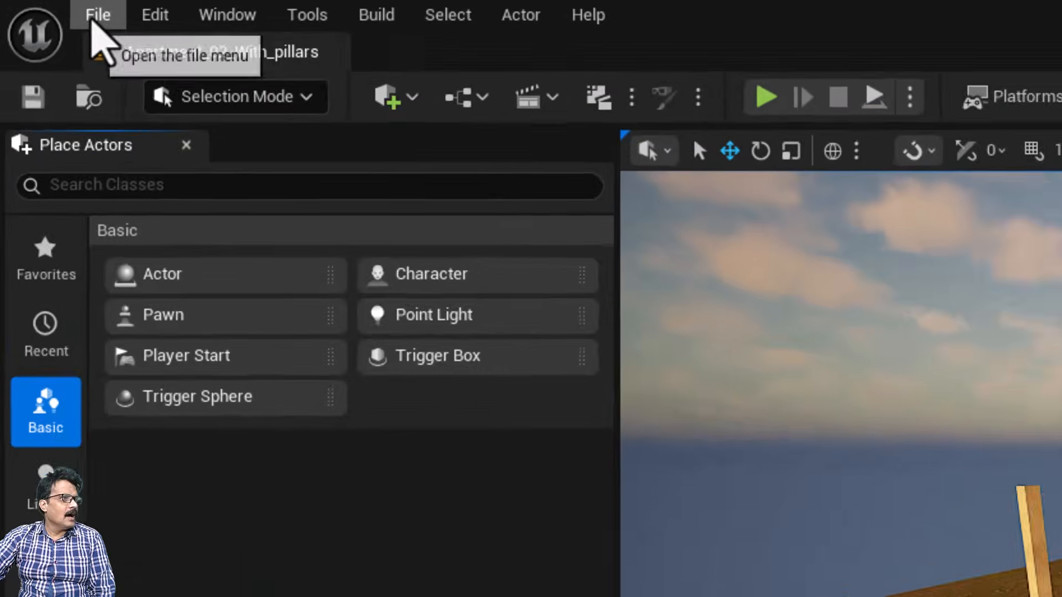
left_click(43, 7)
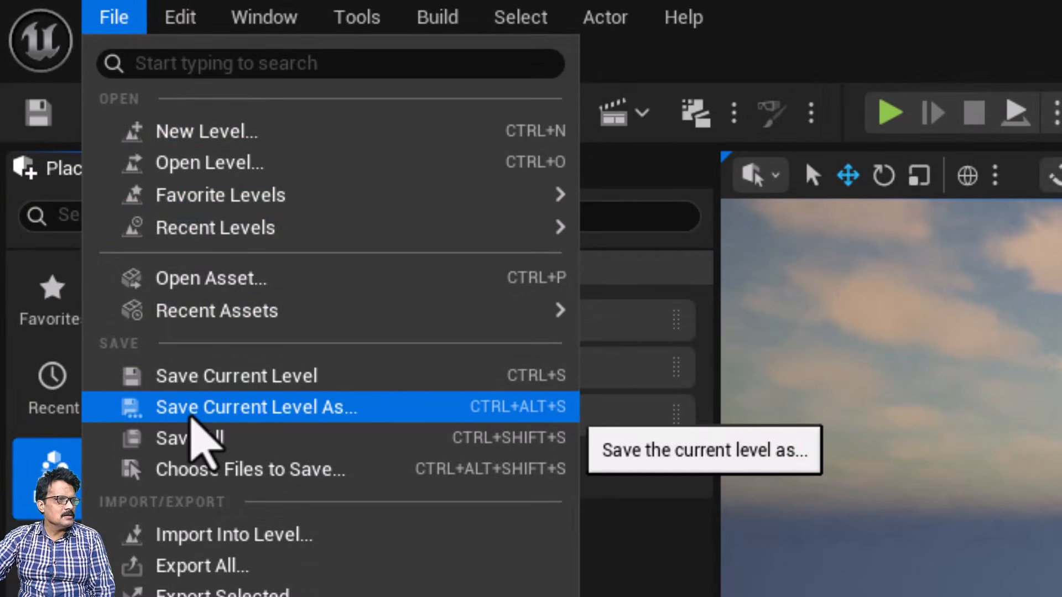
left_click(192, 418)
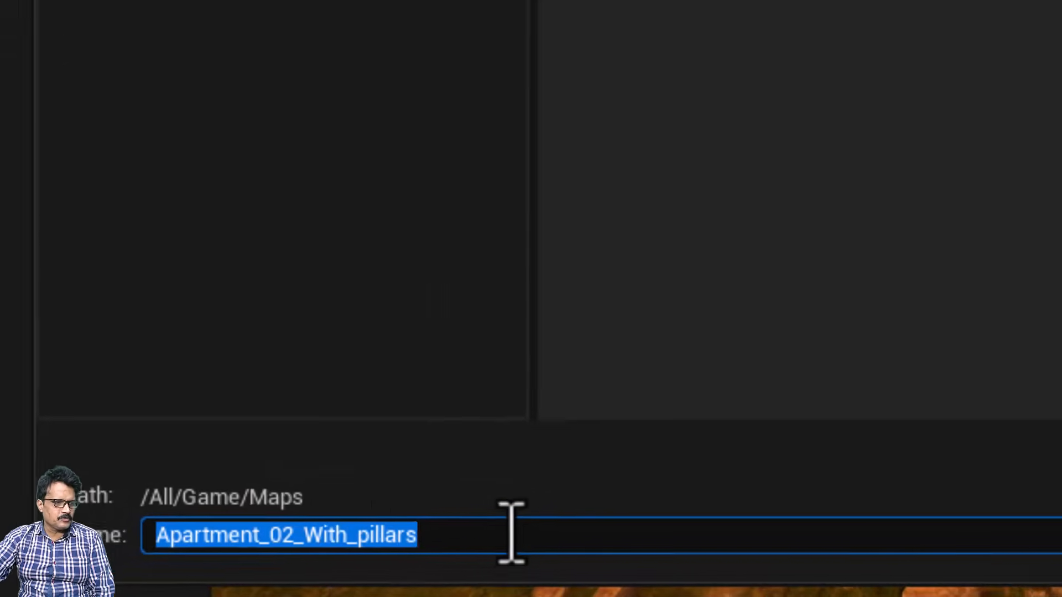
left_click(429, 534)
left_click_drag(284, 532, 748, 539)
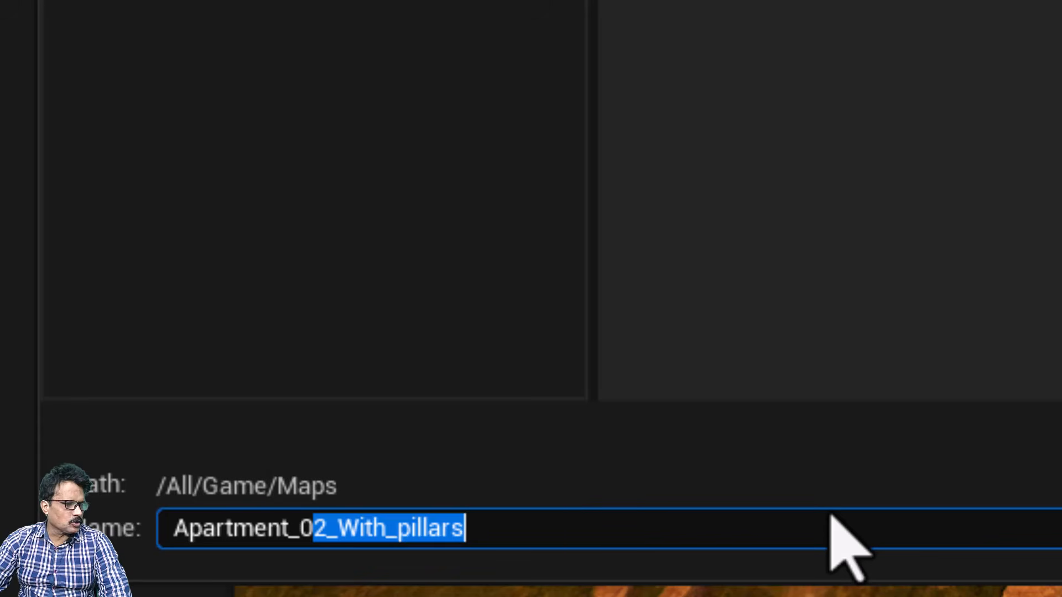
type("3")
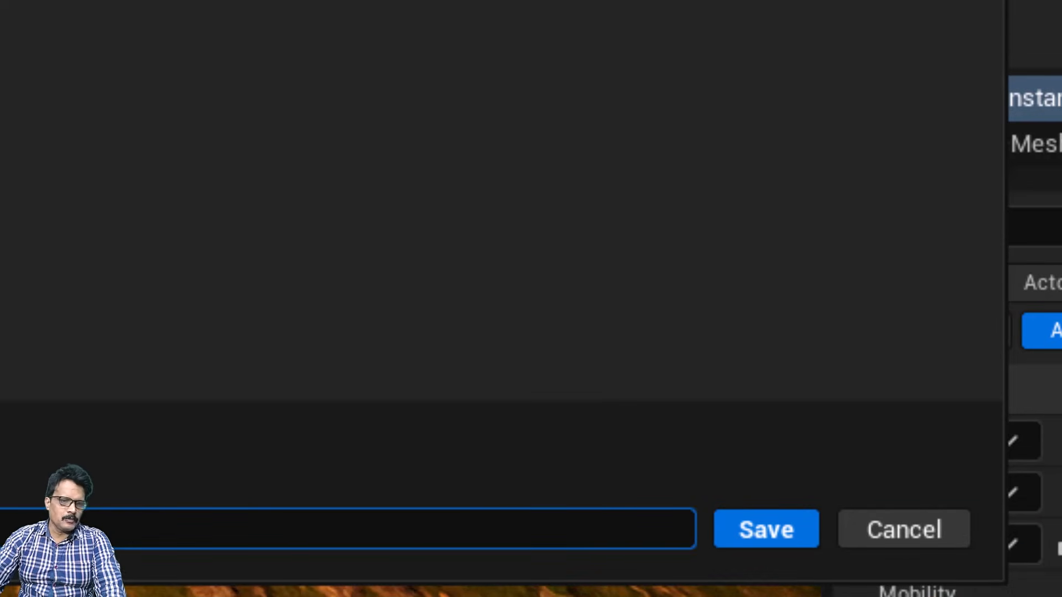
left_click(785, 532)
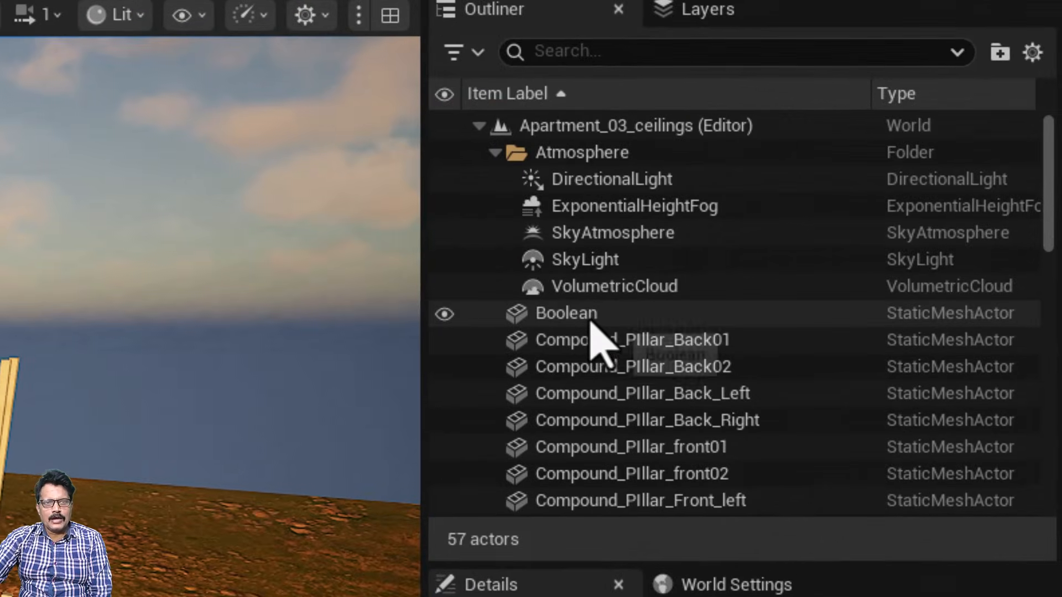
Step: Rename the Boolean static mesh actor as SM_SiteArea
left_click(589, 324)
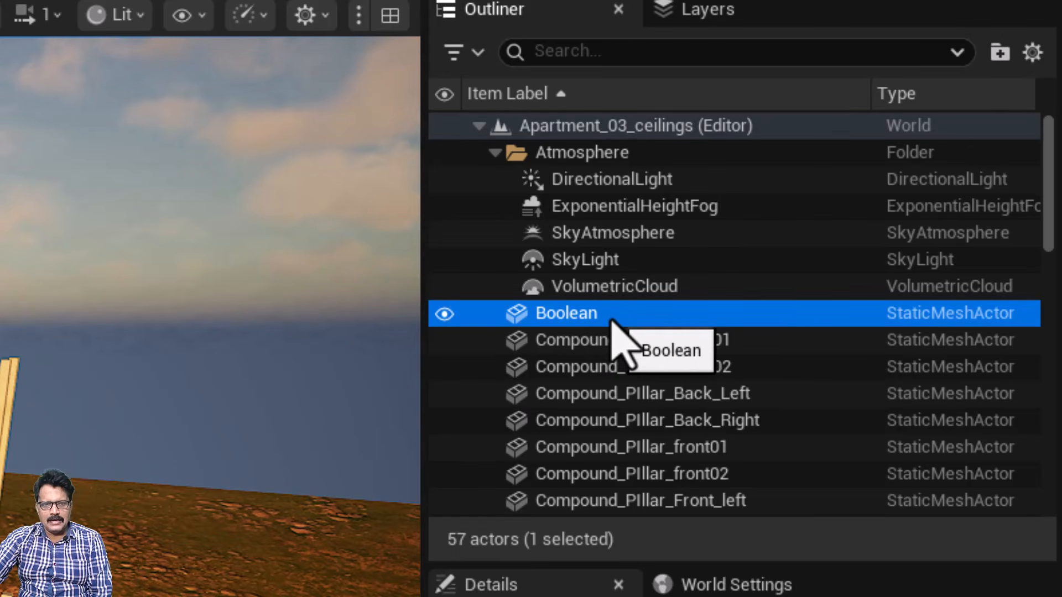
key("F2")
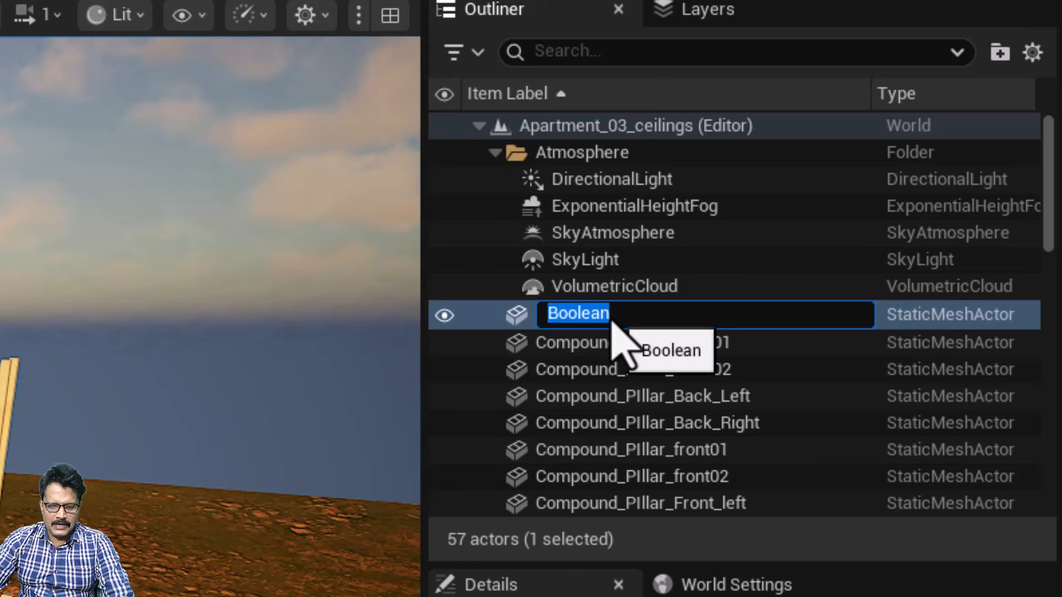
type("S")
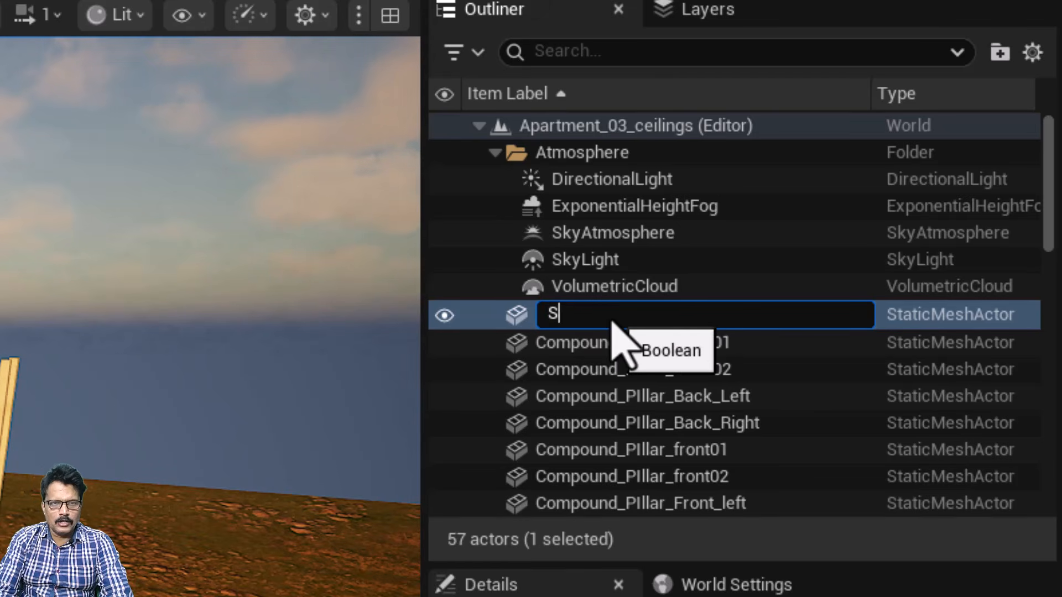
type("M_")
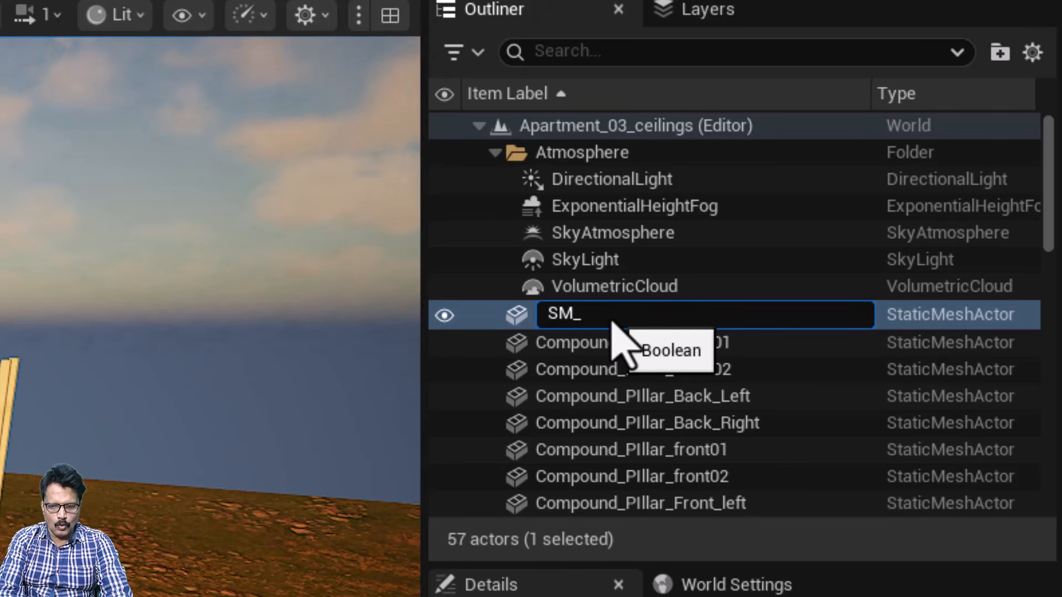
type("Site")
key("Return")
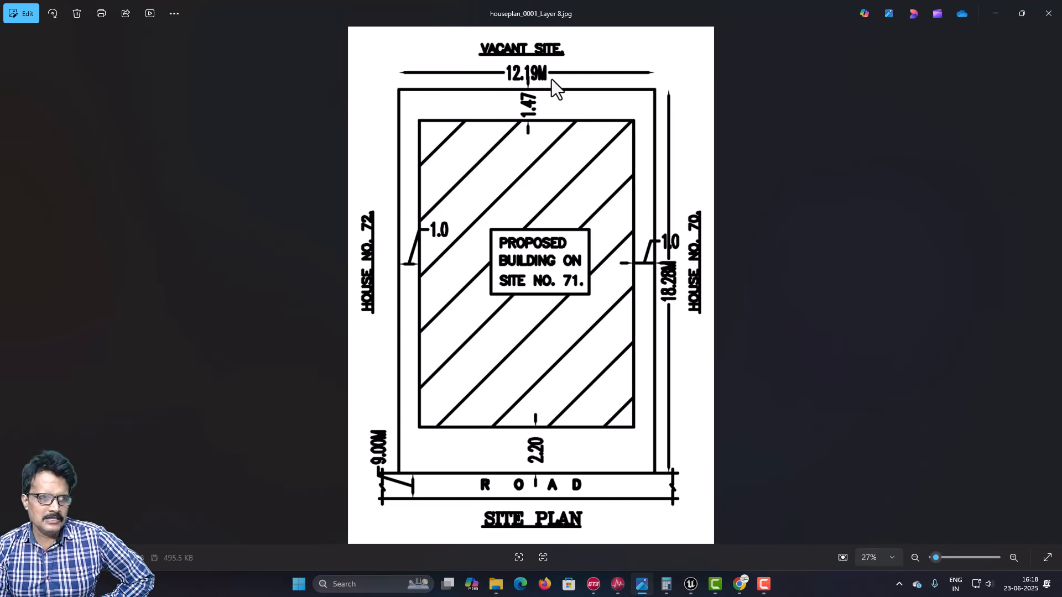
Step: Switch from the site plan image to Unreal Editor and start a Dynamic Mesh box with its width set to 1019
left_click(690, 585)
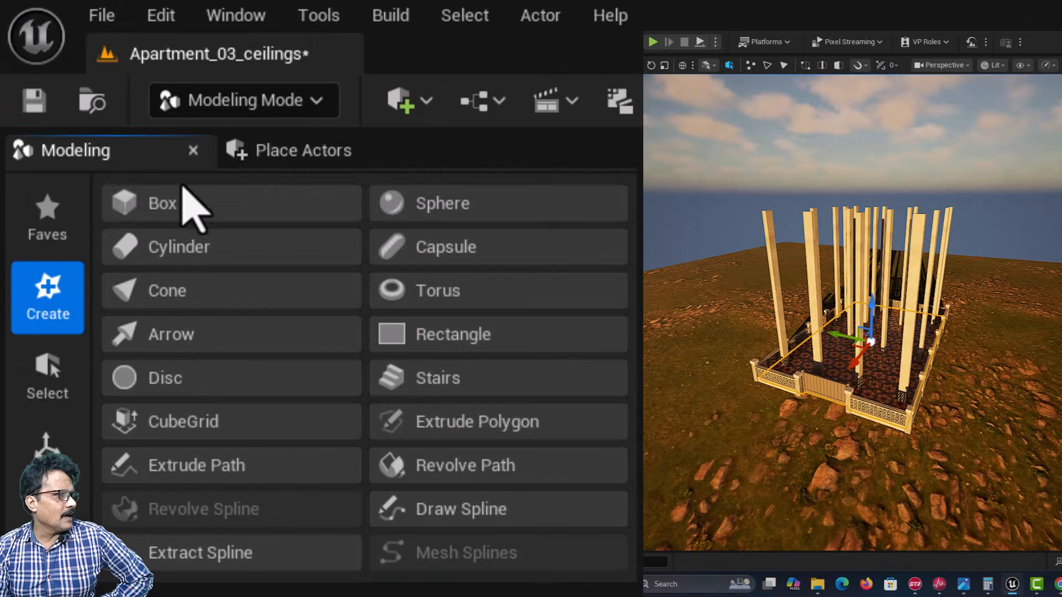
left_click(77, 86)
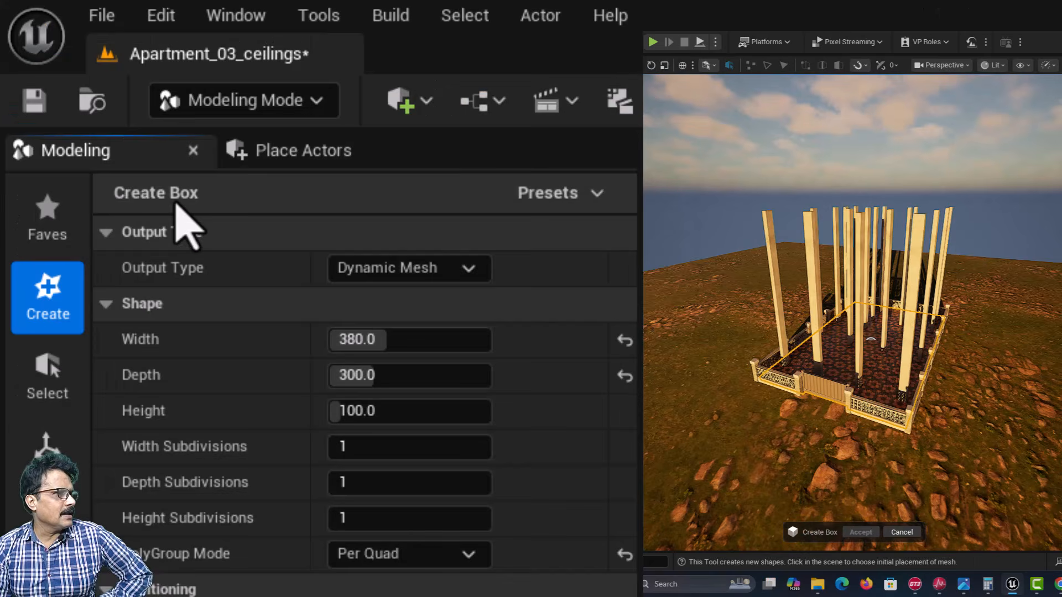
left_click(372, 284)
left_click(362, 274)
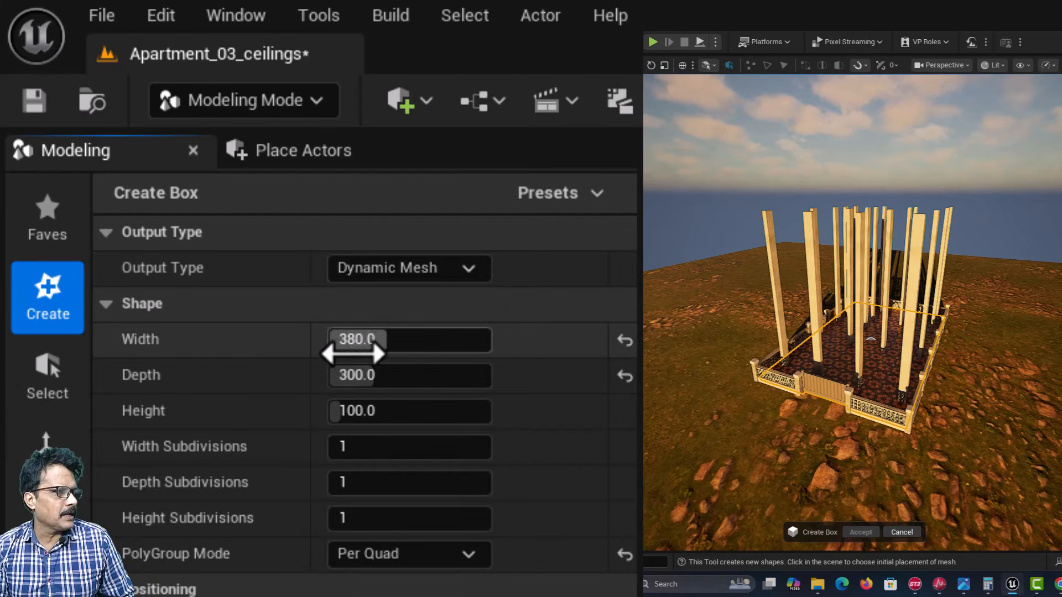
left_click(354, 340)
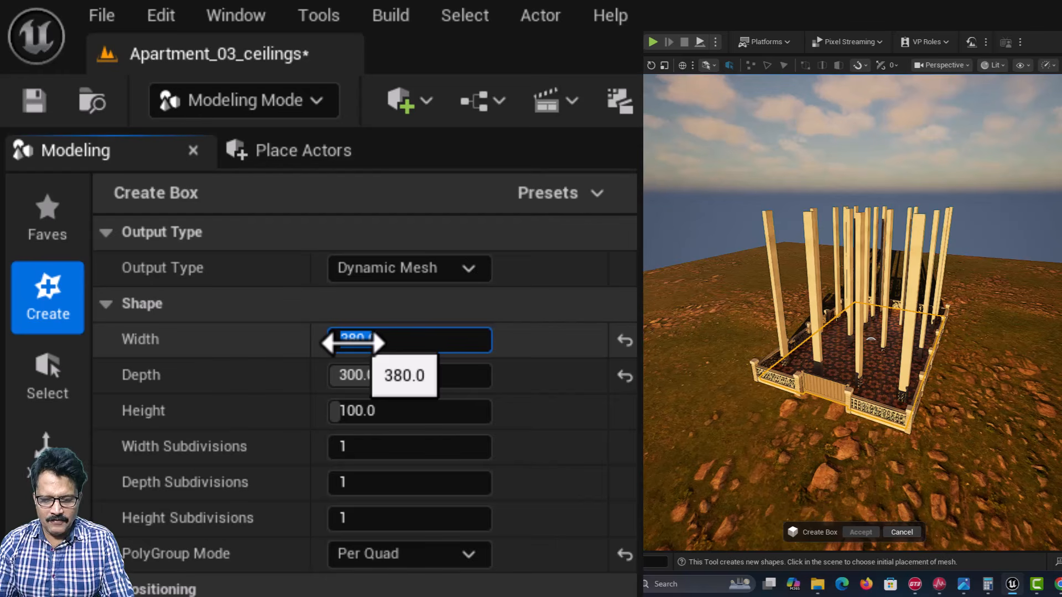
type("1")
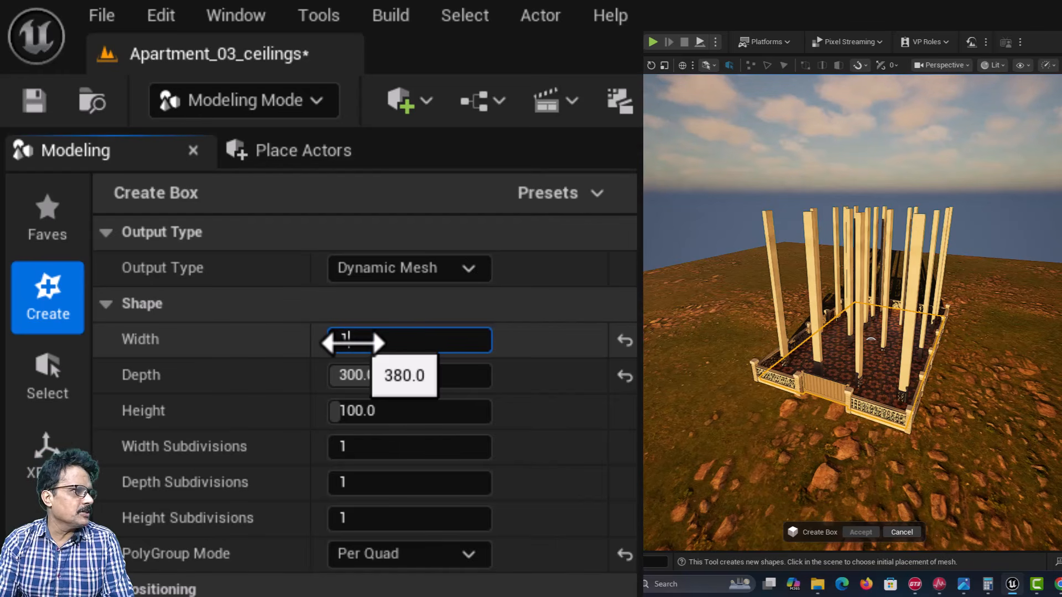
type("010")
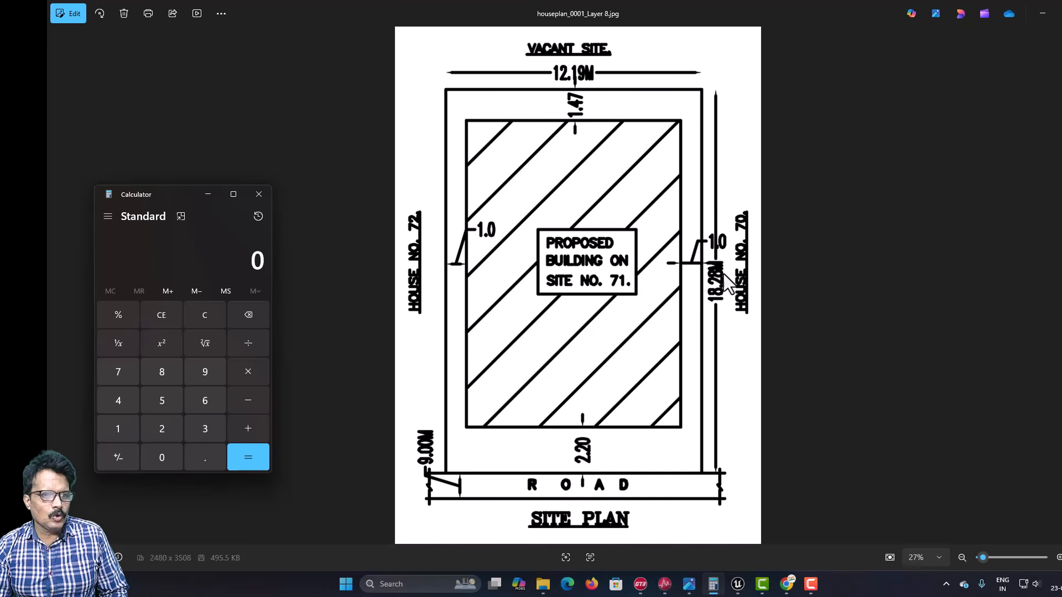
Step: In Calculator, enter the site length 18.28 from the site plan and subtract the road-side setback of 2.20
left_click(126, 425)
left_click(162, 372)
left_click(200, 458)
left_click(162, 431)
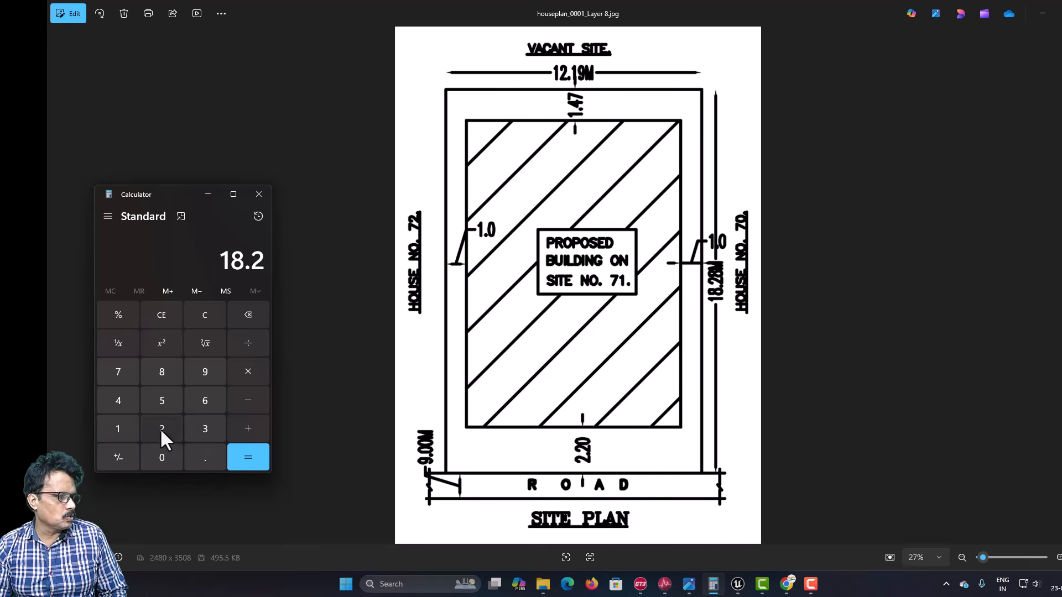
left_click(162, 371)
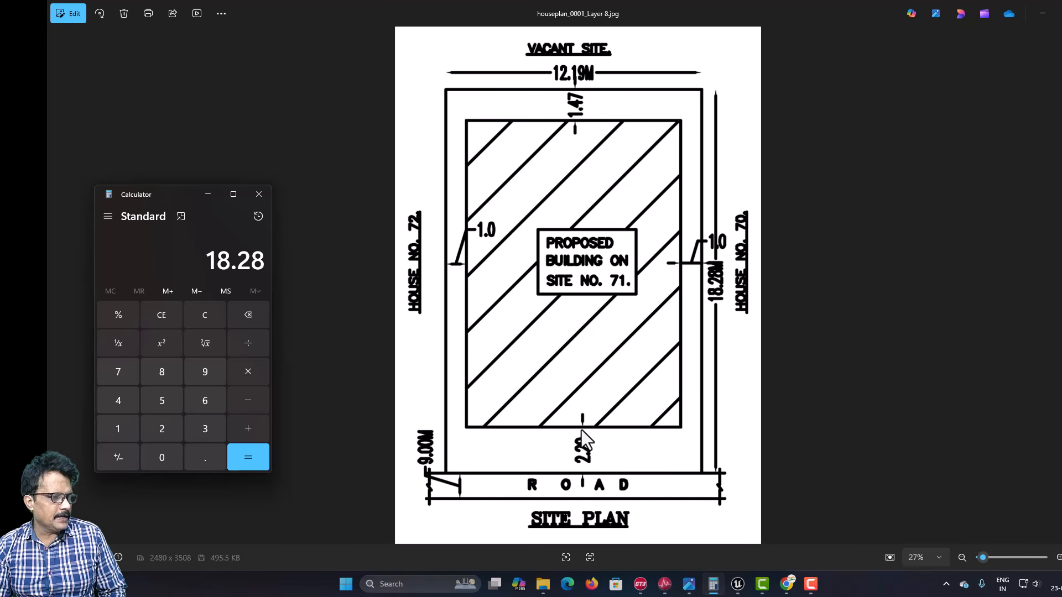
left_click(170, 430)
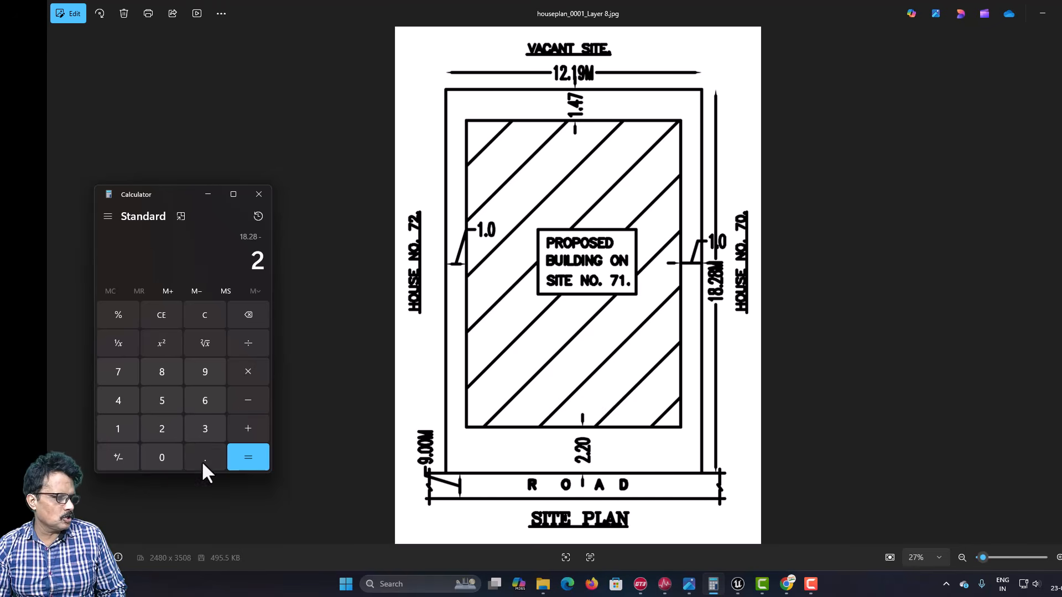
left_click(202, 459)
left_click(161, 435)
left_click(162, 458)
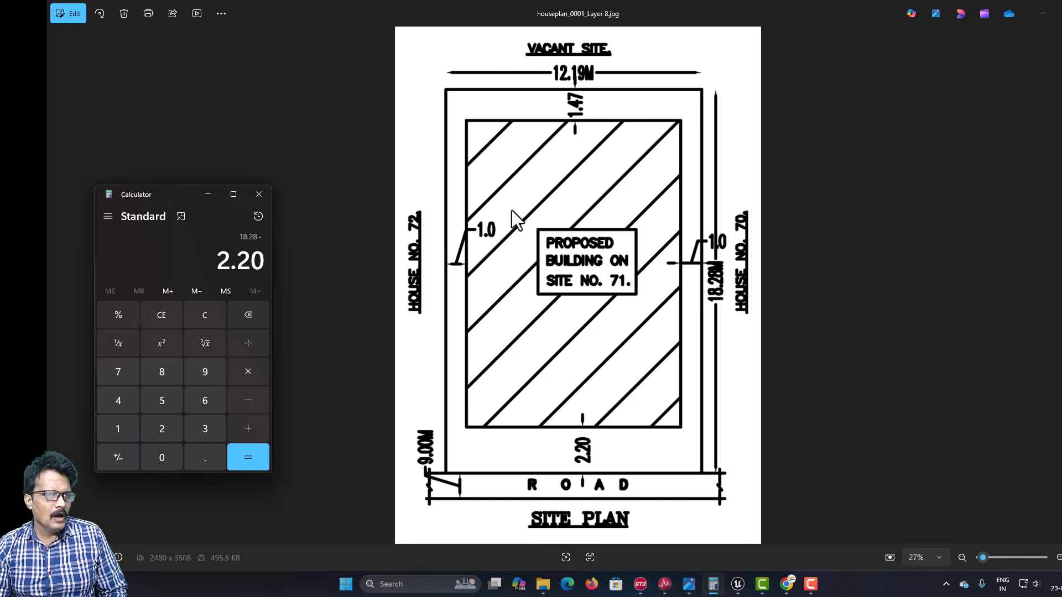
Step: Subtract the 1.47 setback on the vacant-site side from the running result to get the building's length
left_click(247, 397)
left_click(118, 436)
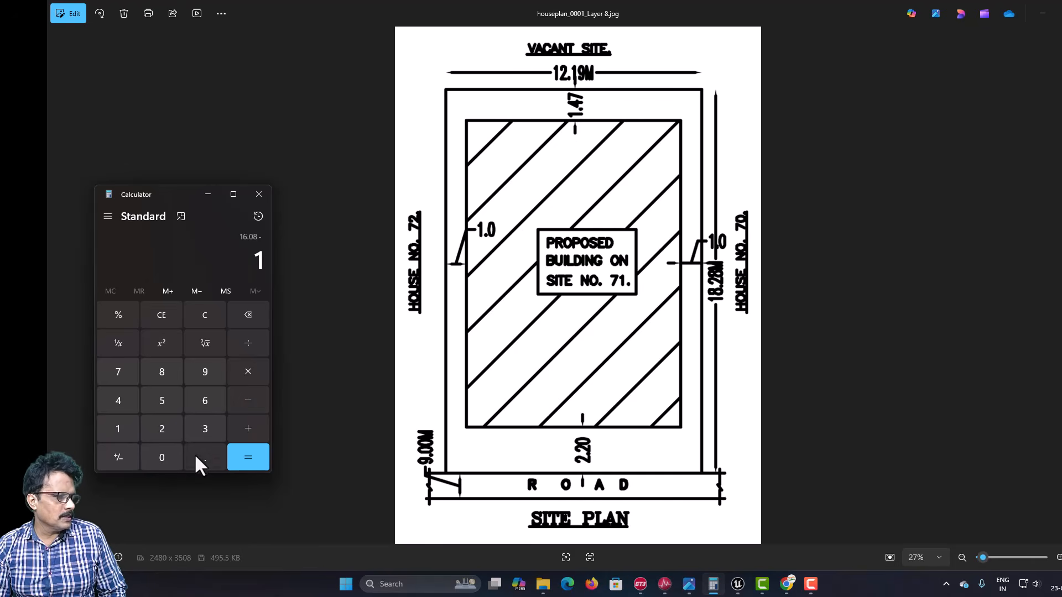
left_click(200, 459)
left_click(118, 400)
left_click(117, 372)
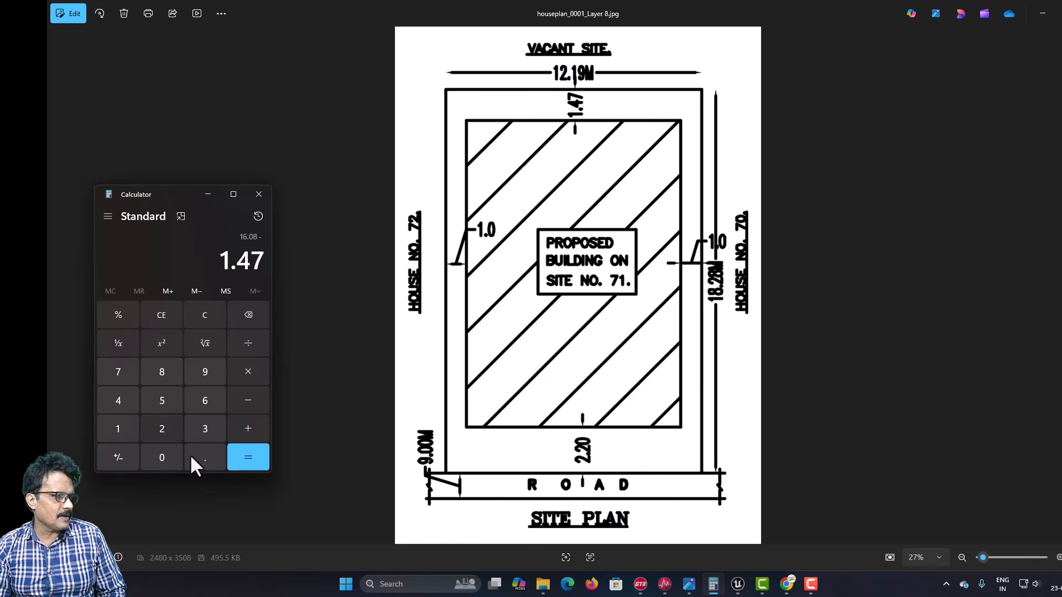
left_click(247, 457)
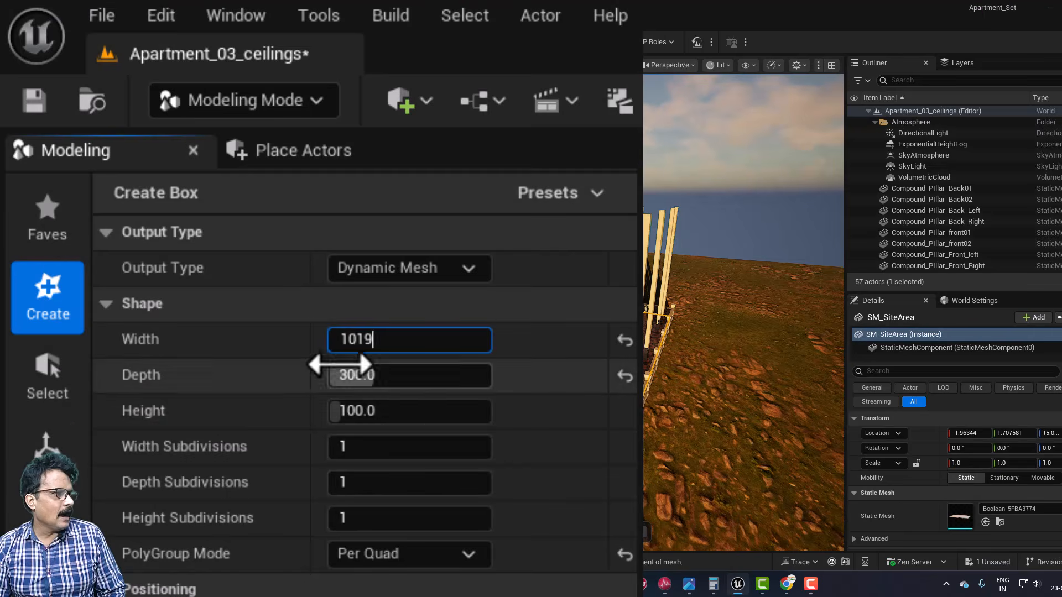
Step: Back in Unreal Editor, set the box's depth to 1461 and its height to 15.24
left_click(364, 376)
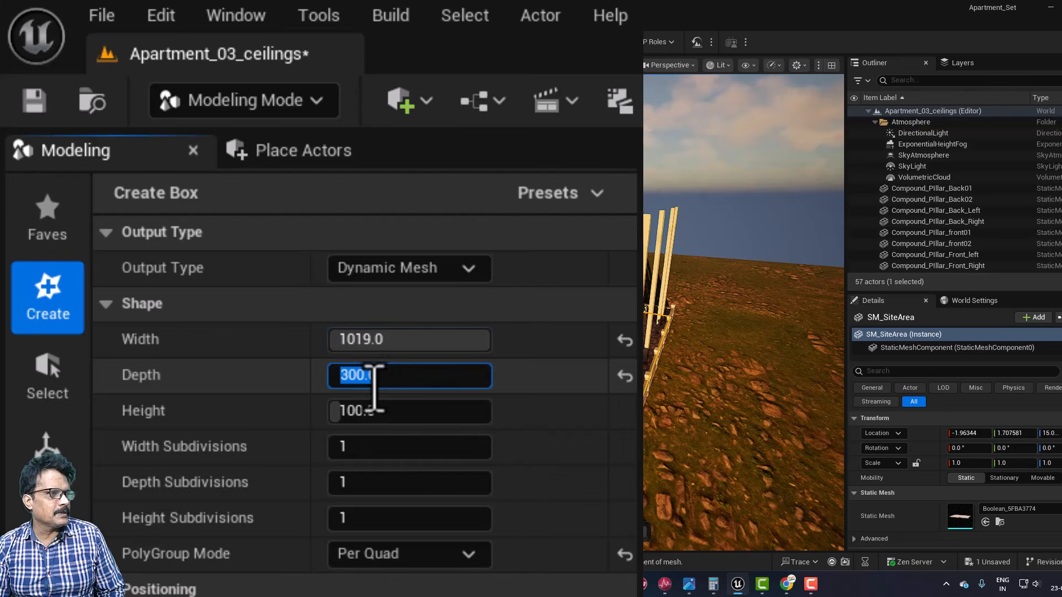
type("1461")
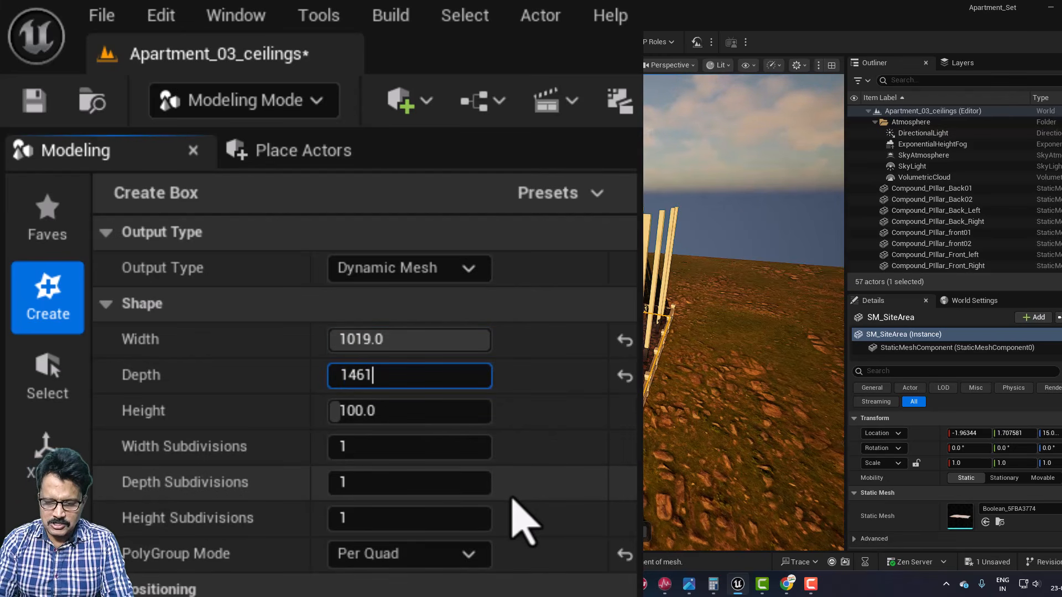
key("Return")
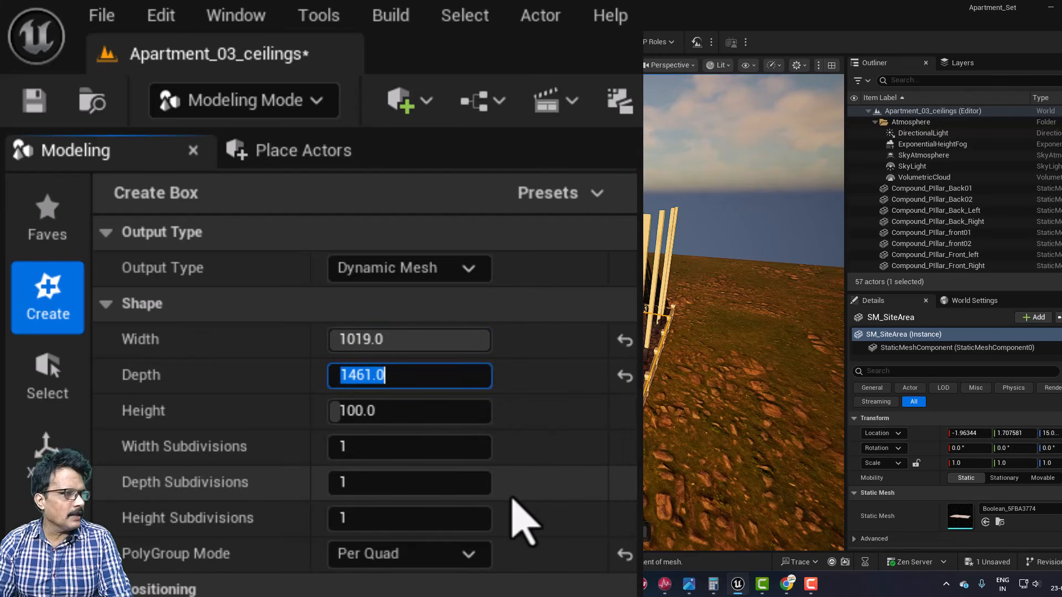
key("Tab")
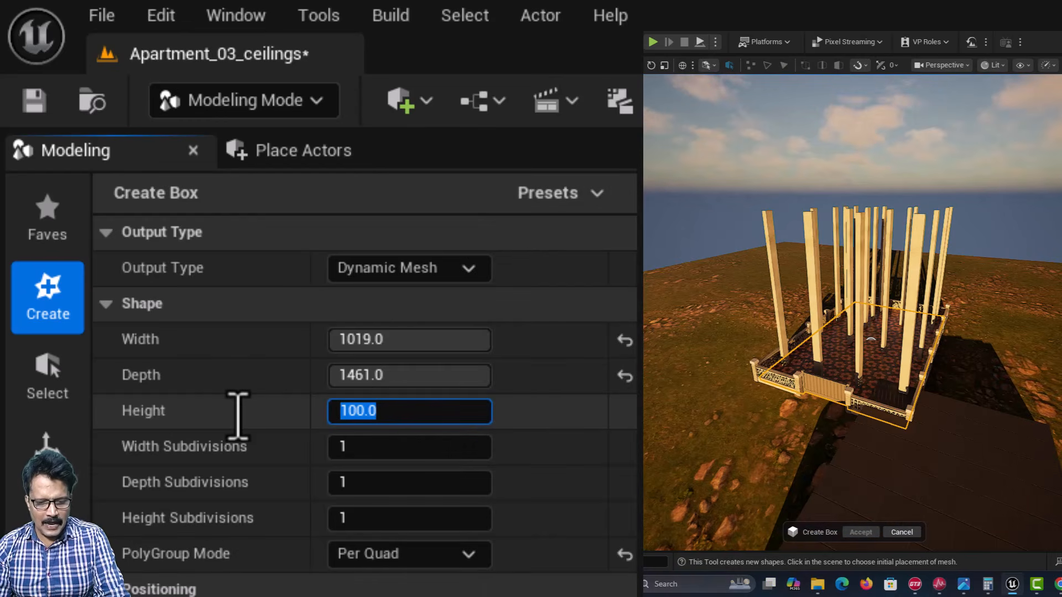
type("15.24")
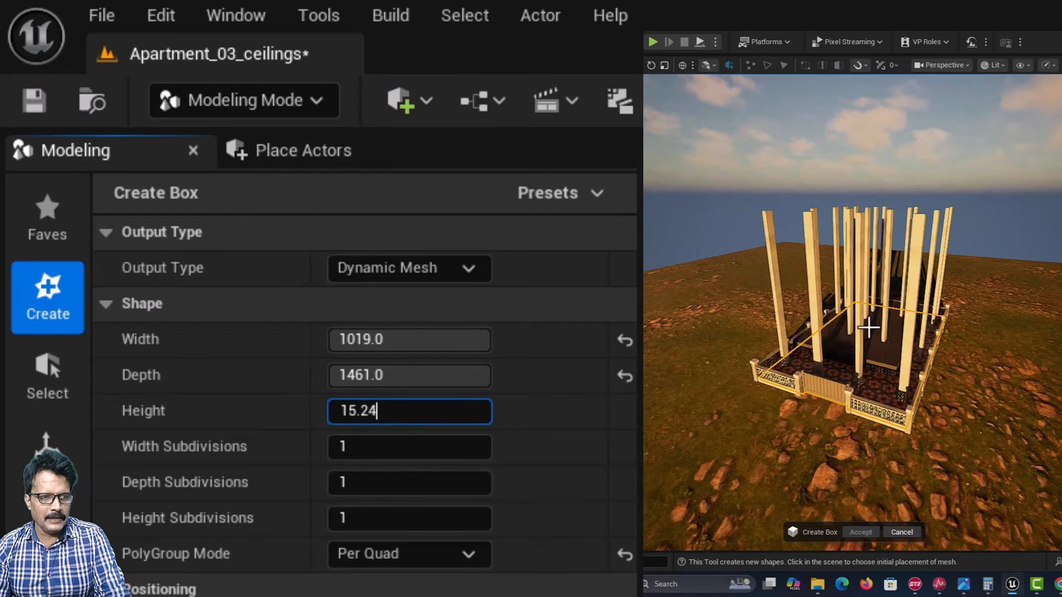
Step: Place the box on the site floor among the pillars, accept it, and reset its location to the default origin
left_click(876, 321)
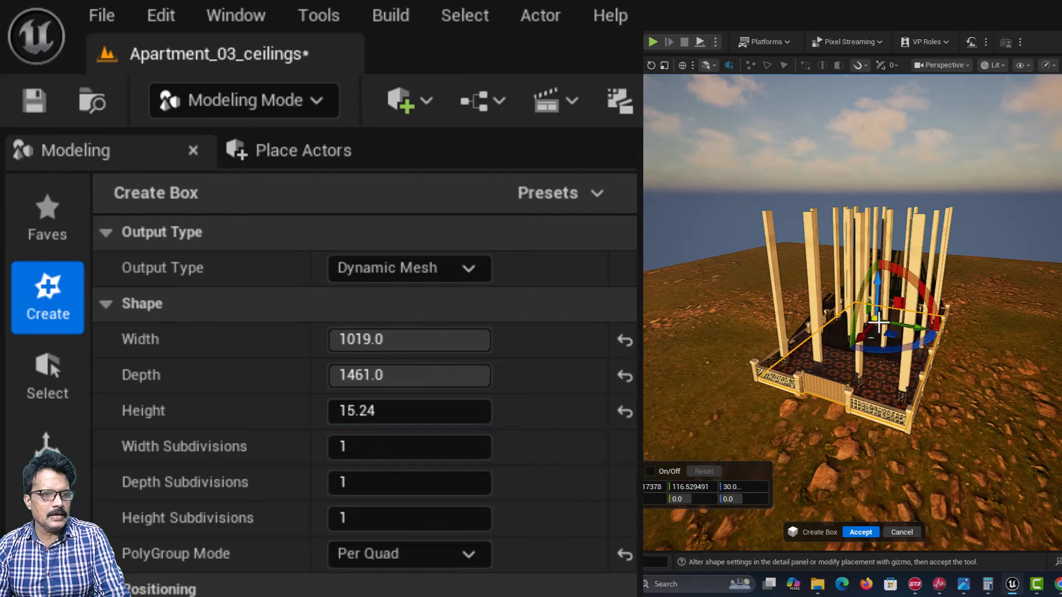
left_click(869, 532)
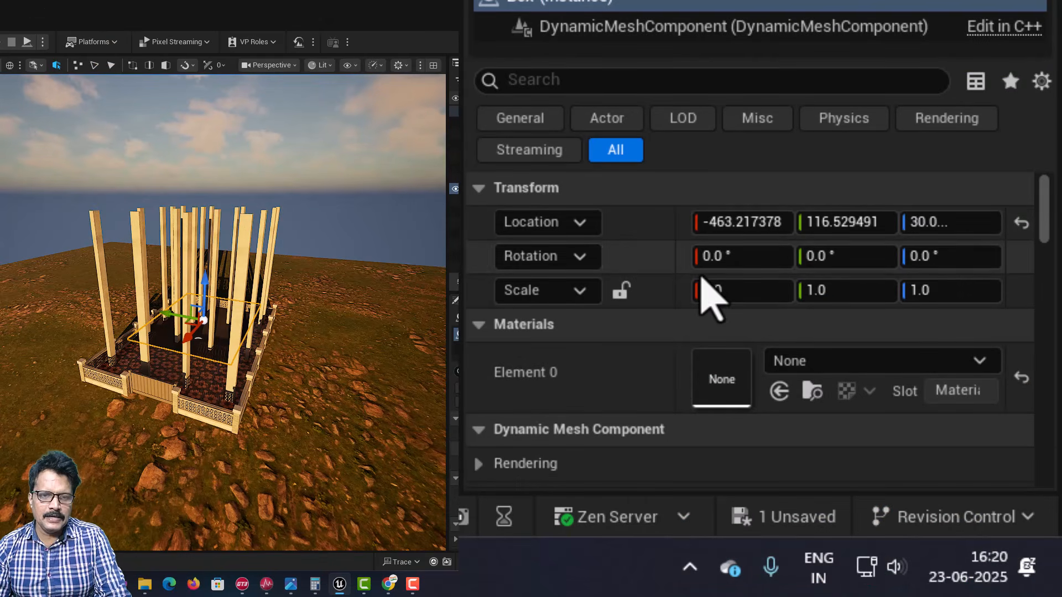
left_click(1021, 224)
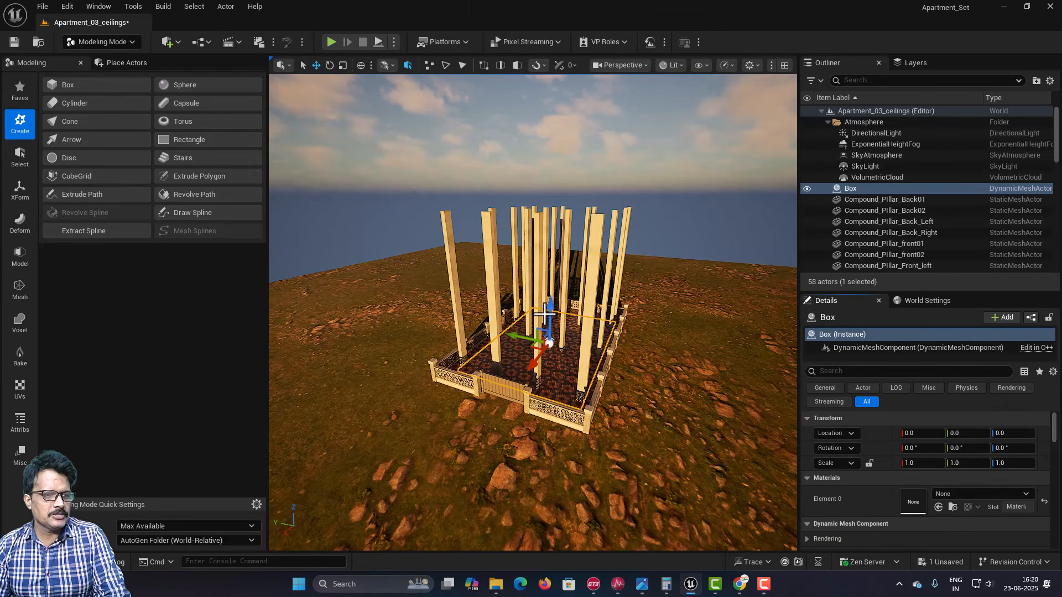
Step: Raise the slab box to about Z 173 and, in the Top view, shift it to about X 183, aligning its front edge with the road-side boundary
left_click_drag(550, 308, 545, 289)
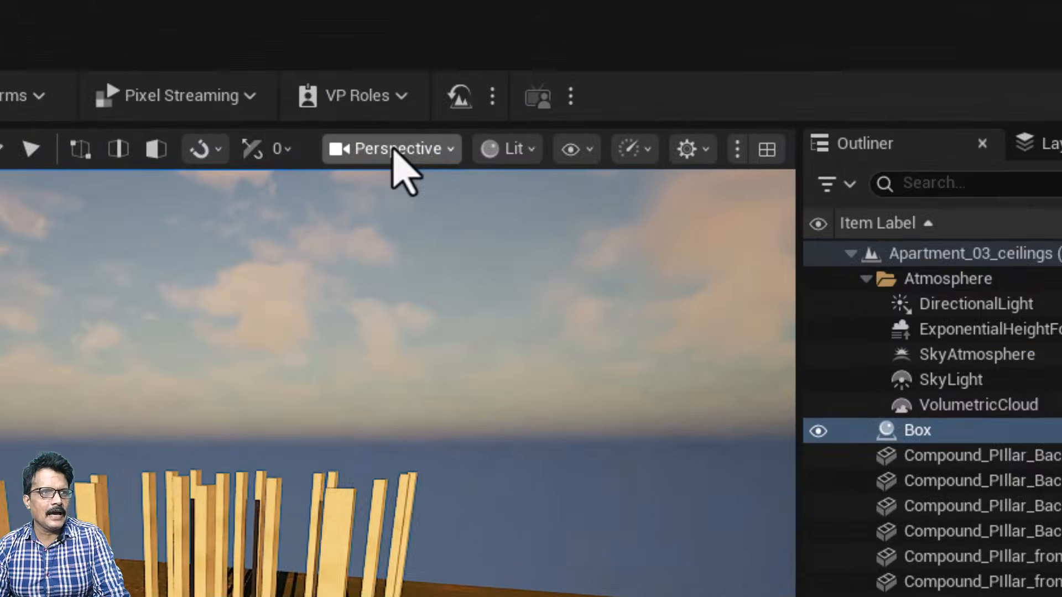
left_click(619, 64)
left_click(390, 326)
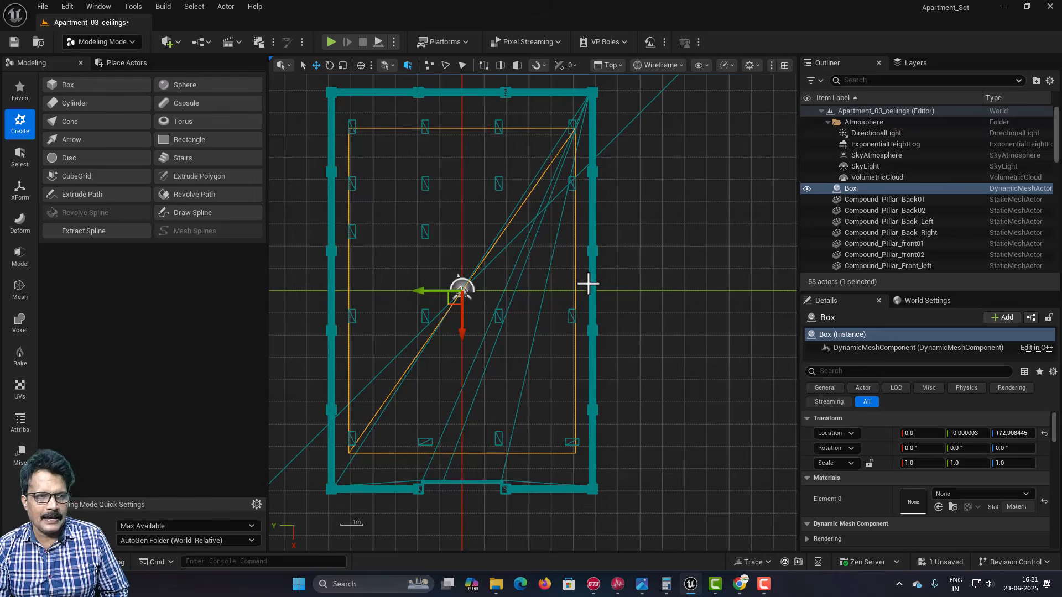
scroll(516, 371, "up", 5)
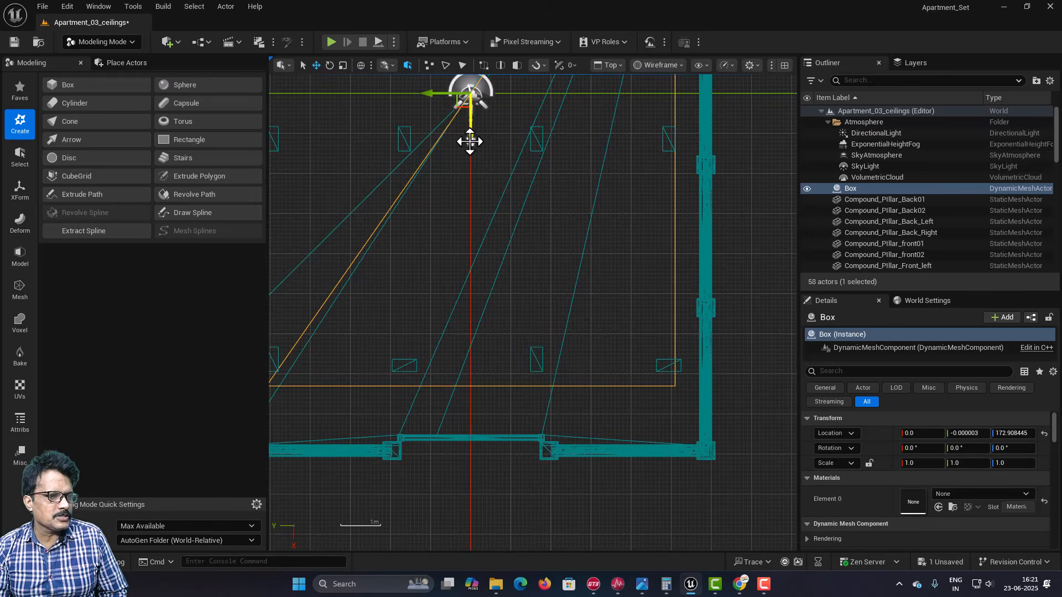
left_click_drag(470, 142, 463, 215)
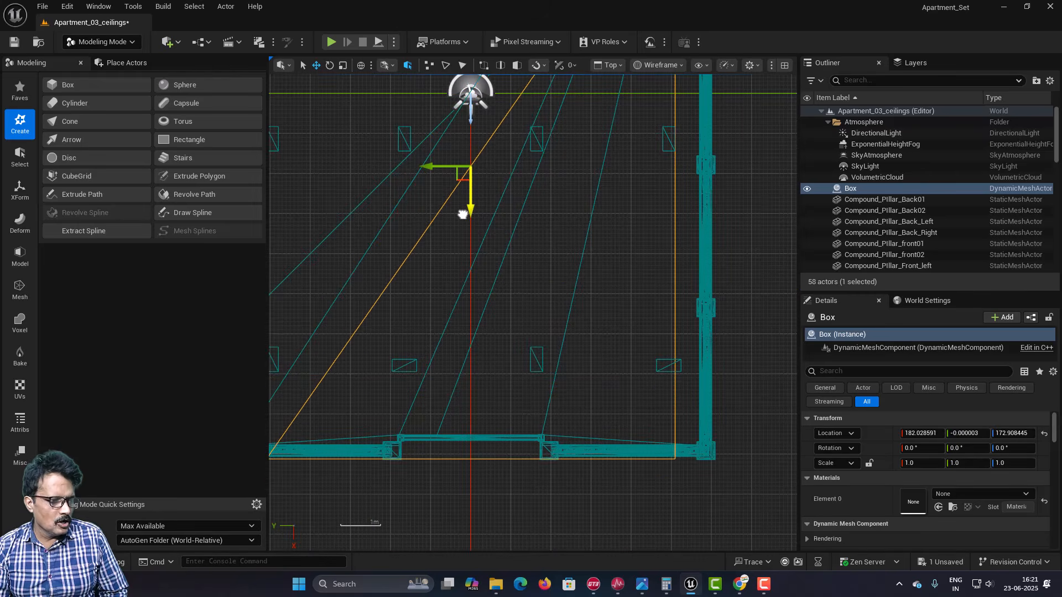
scroll(467, 287, "up", 4)
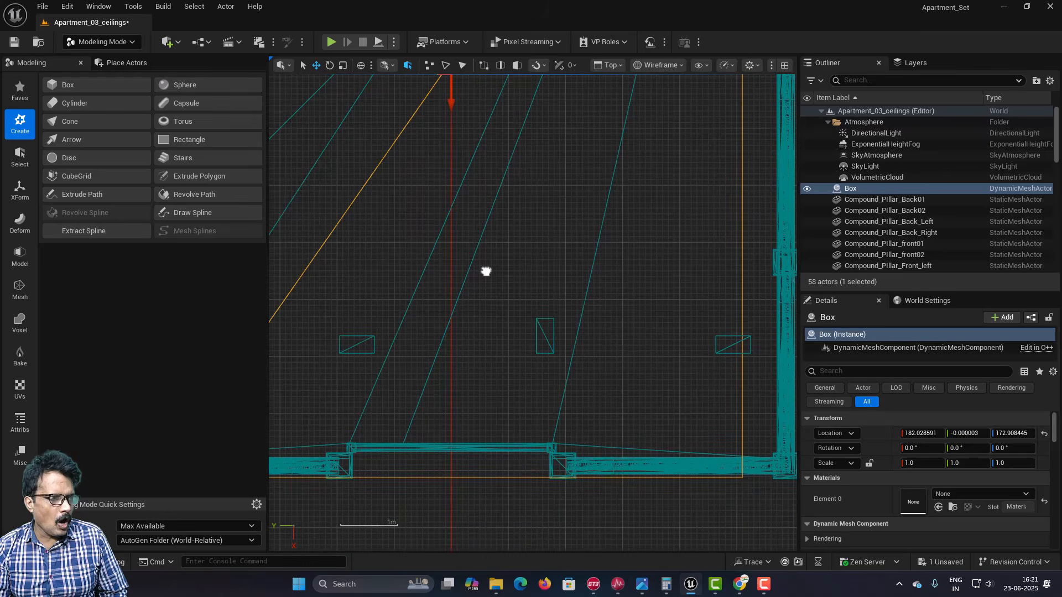
mouse_move(450, 101)
left_mouse_down()
mouse_move(450, 113)
mouse_move(450, 100)
left_mouse_up()
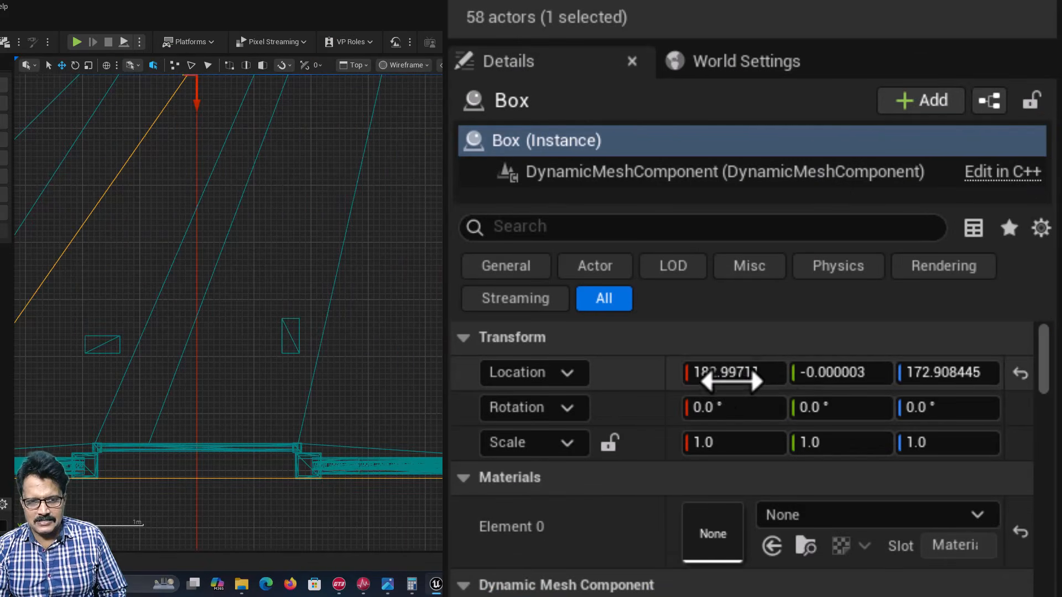
Step: Check the 2.20 road-side setback on the site plan, and subtract 220 from the slab box's X location in Unreal Editor
left_click(769, 371)
left_click(767, 375)
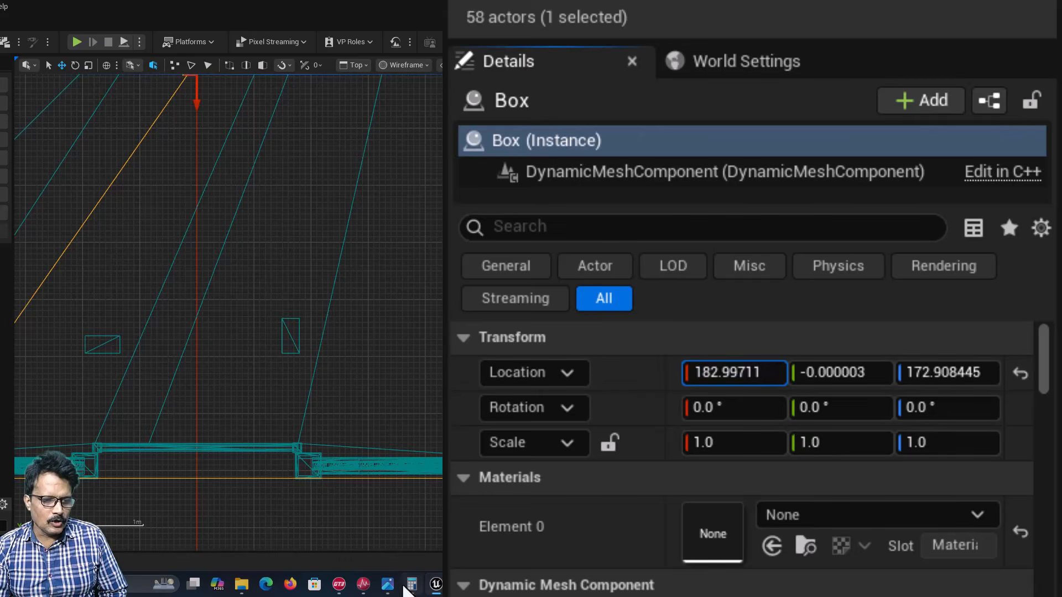
mouse_move(389, 584)
left_click(382, 520)
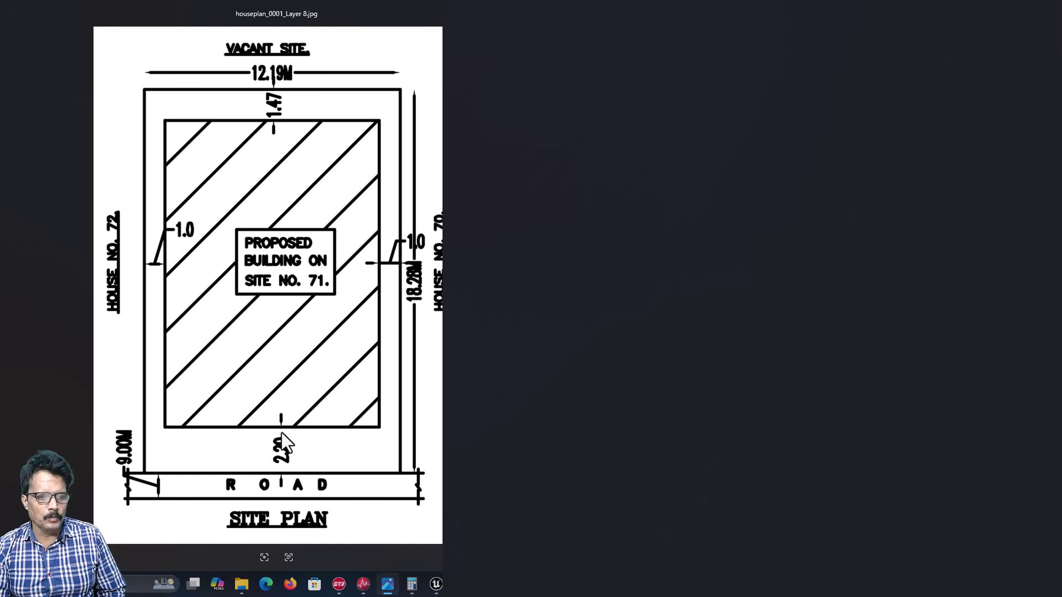
left_click(435, 584)
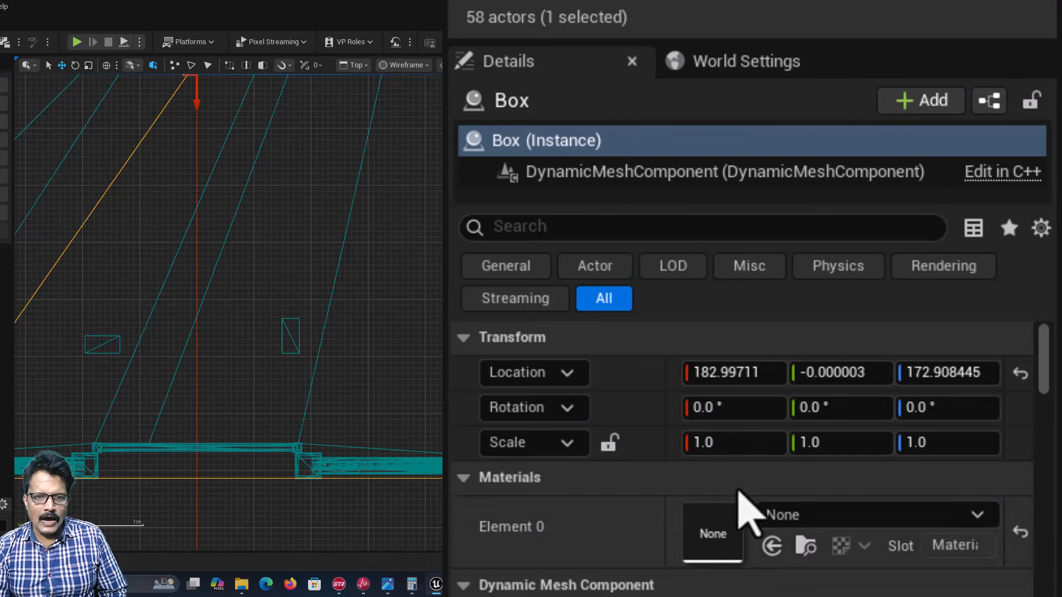
left_click(763, 369)
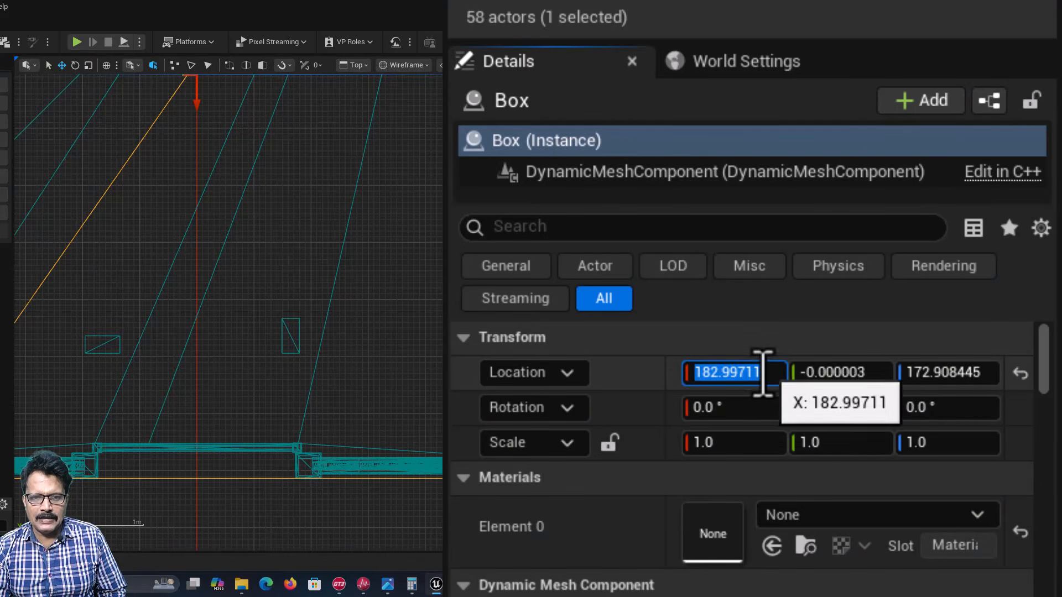
left_click(763, 376)
type("-")
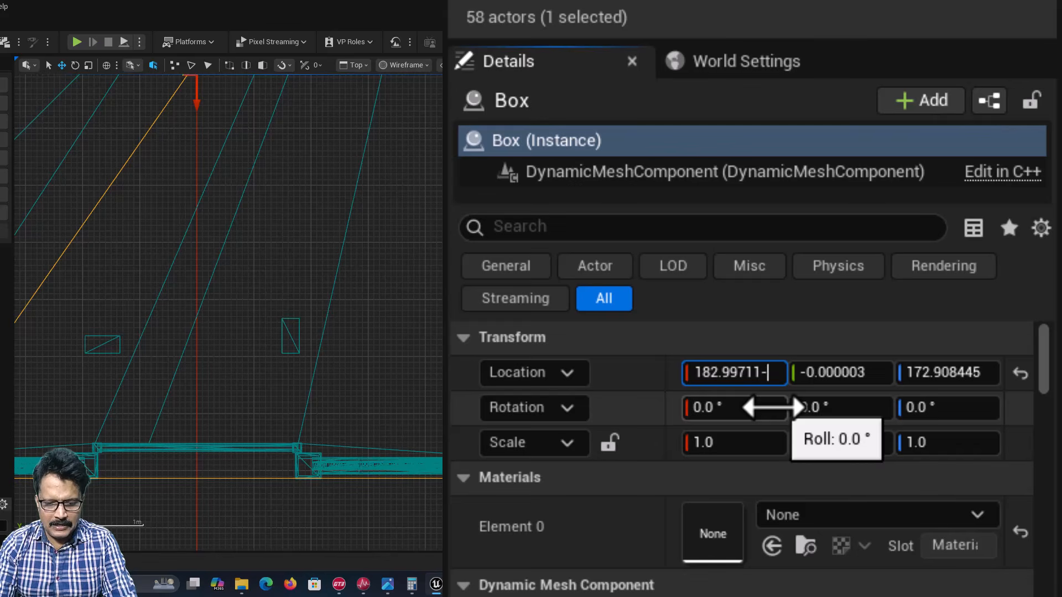
type("220")
key("Return")
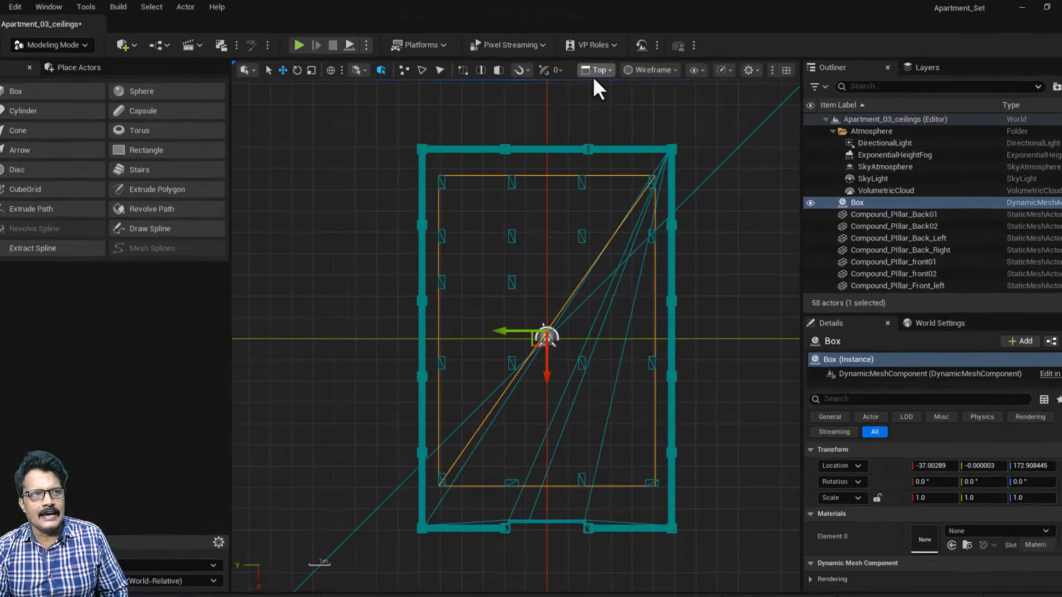
Step: Inspect the positioned slab in the Perspective view, and go from the site plan to the next house plan image in Photos
left_click(609, 65)
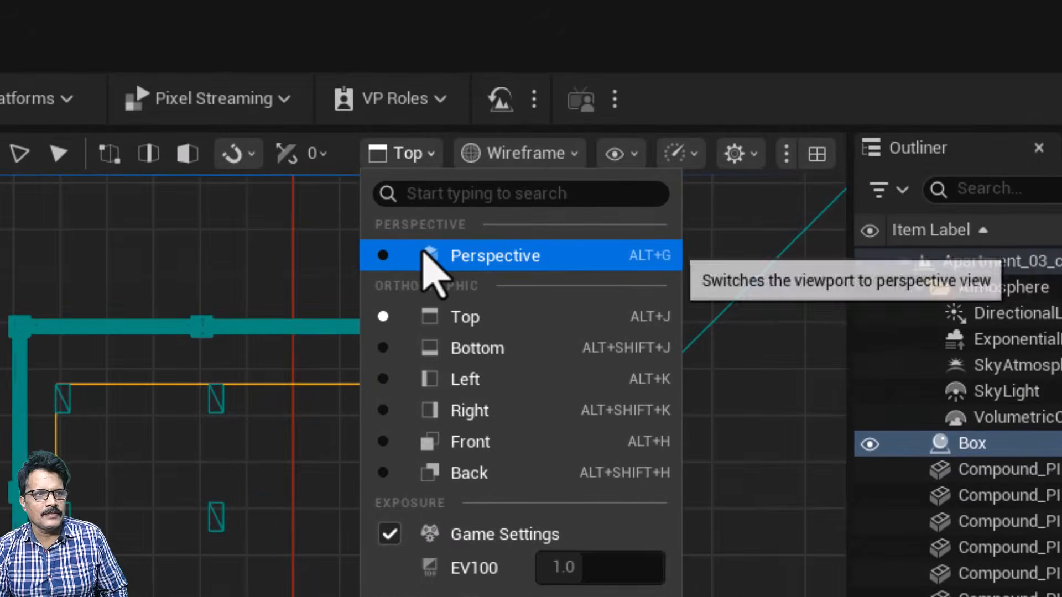
left_click(620, 110)
scroll(534, 323, "up", 5)
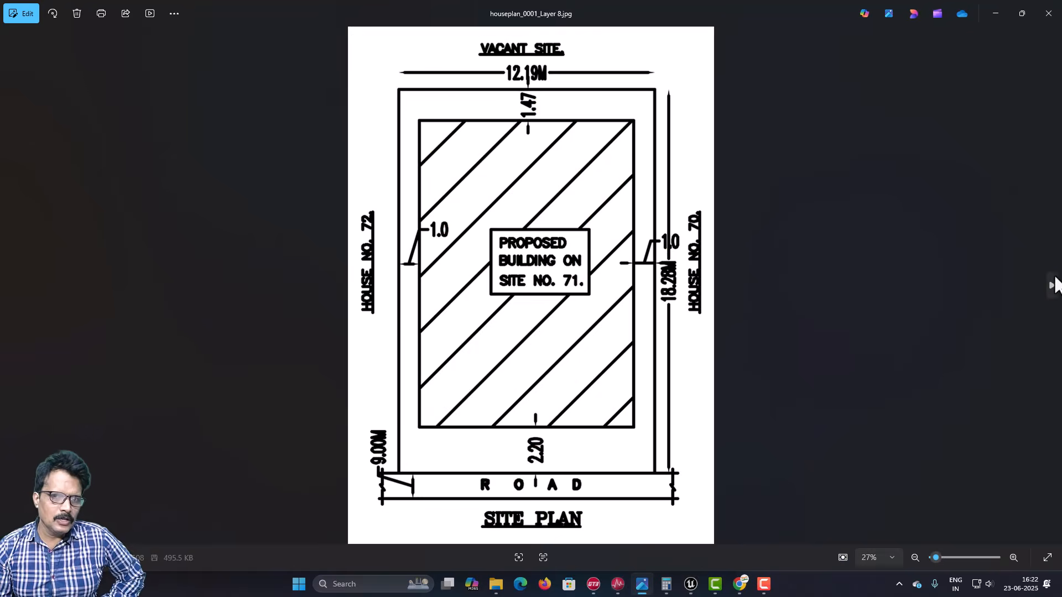
left_click(1051, 284)
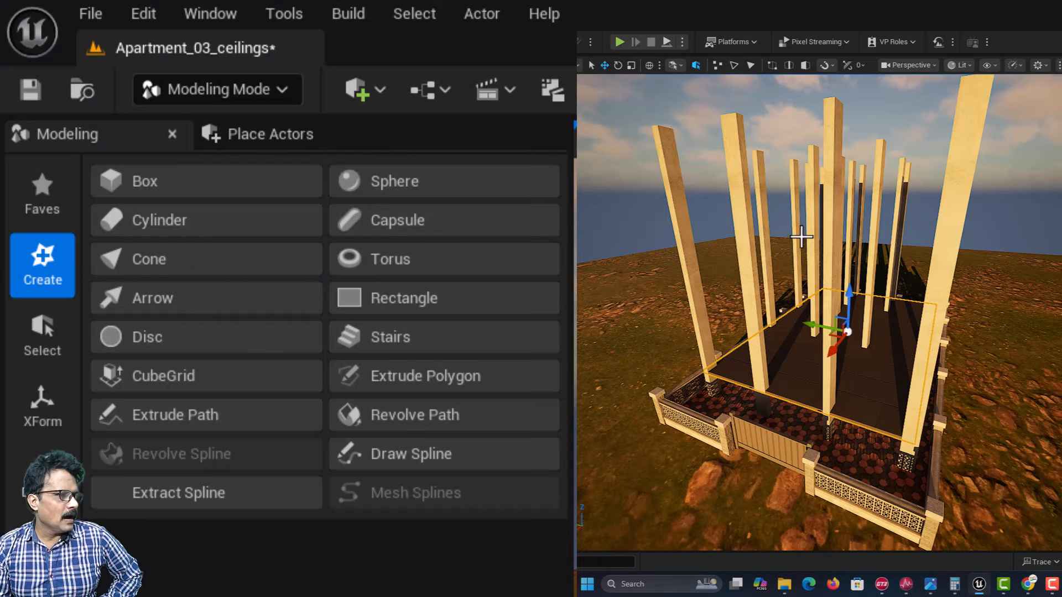
Step: Back in Unreal Editor, start a new box with width 380, depth 300 and height 100
left_click(191, 208)
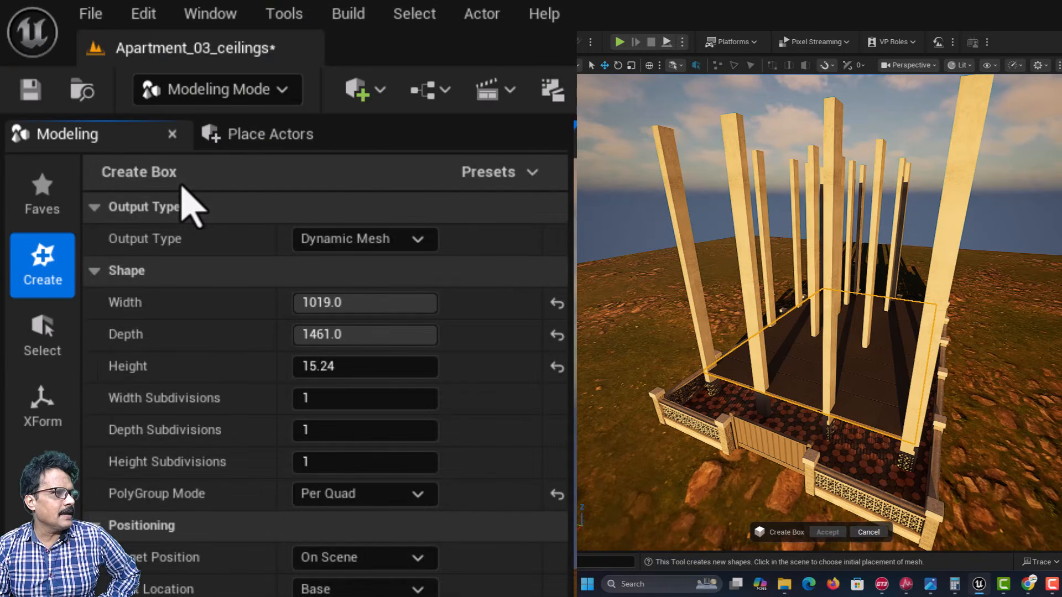
left_click(334, 299)
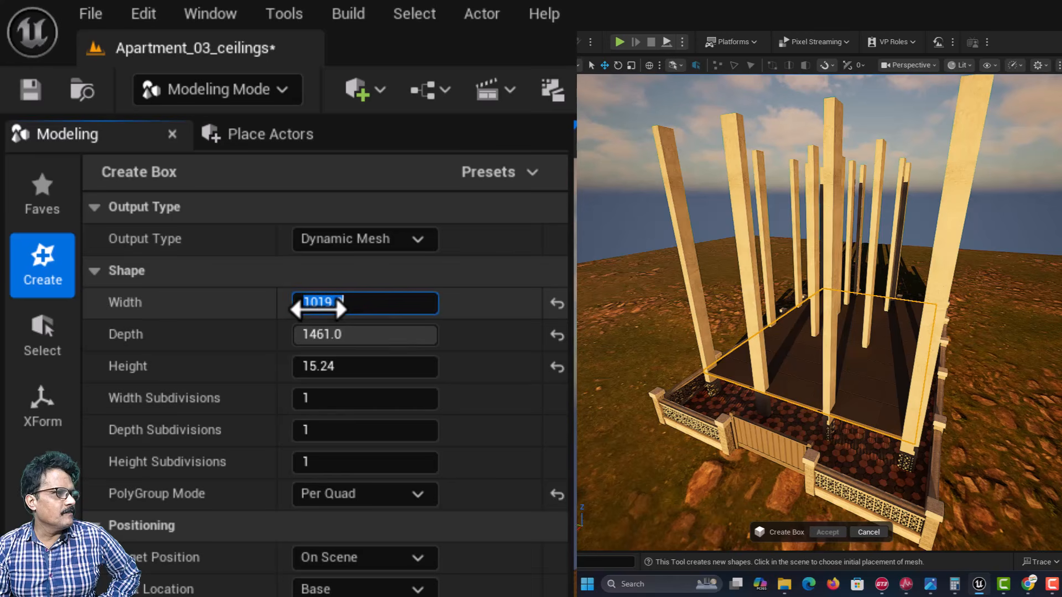
type("38")
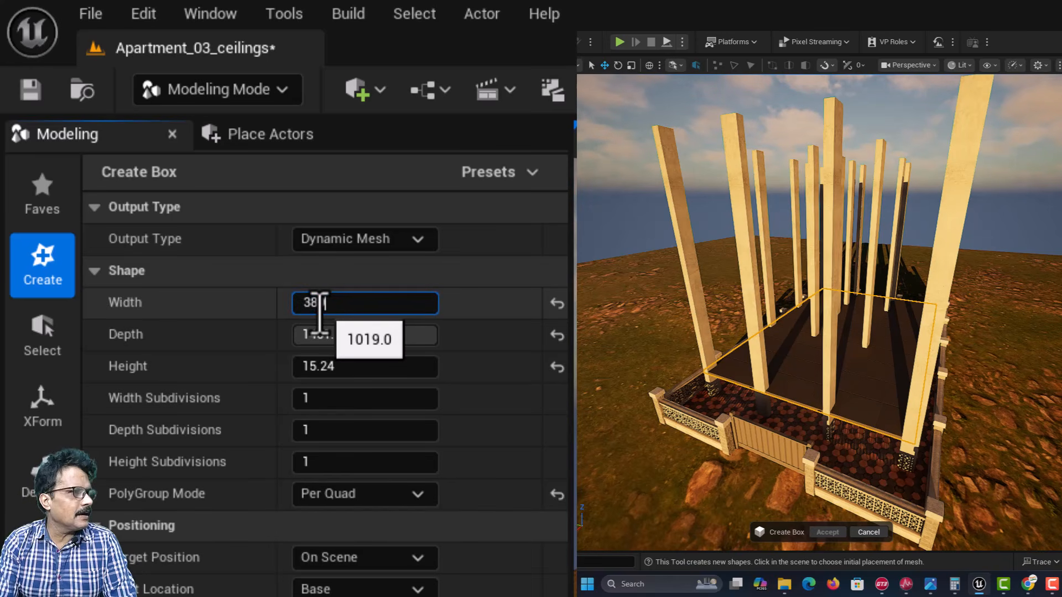
type("0")
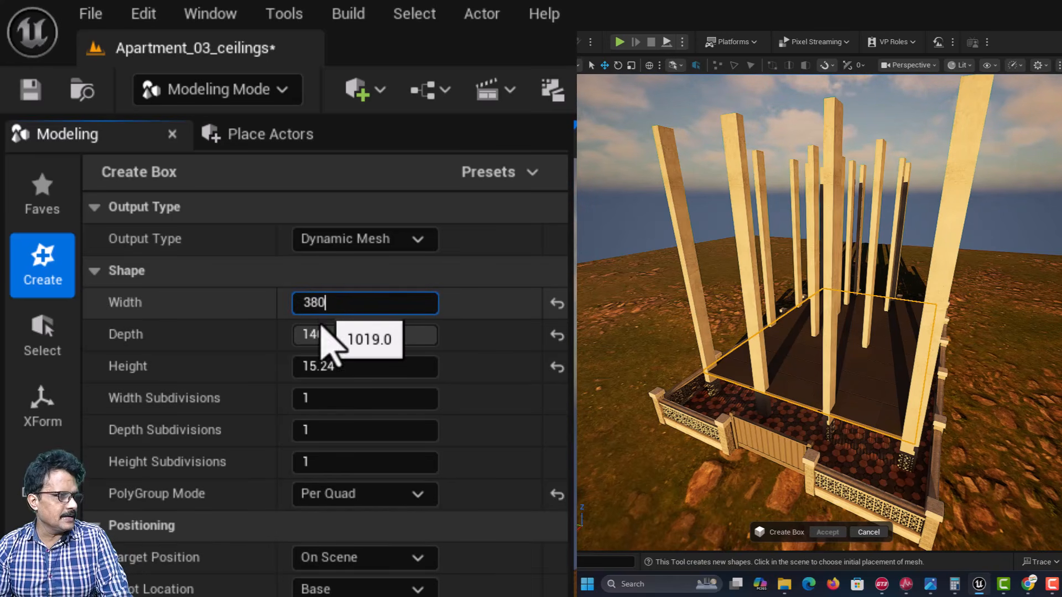
key("Return")
left_click(318, 335)
type("300")
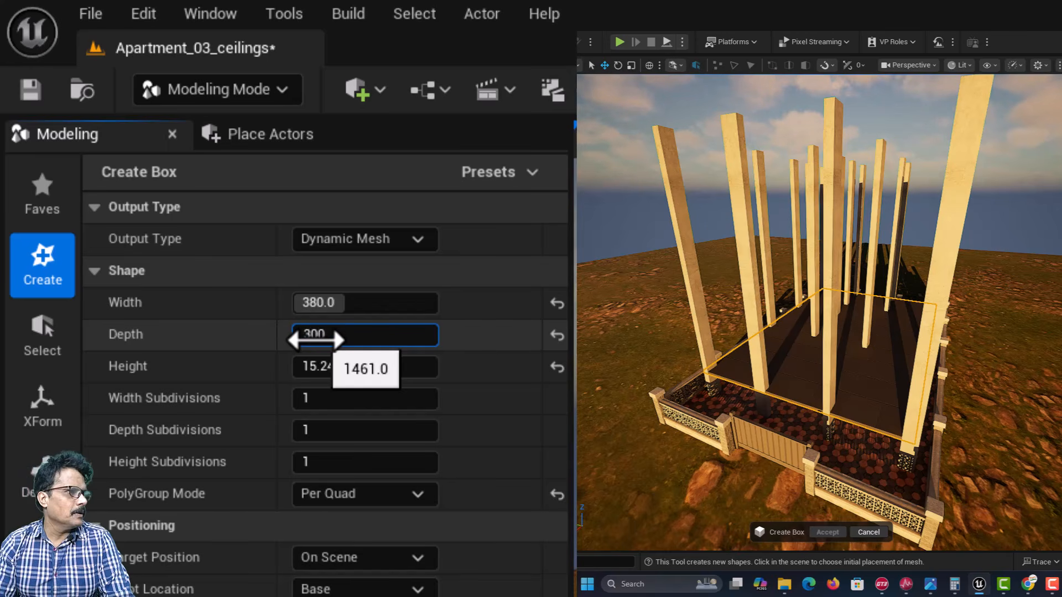
key("Return")
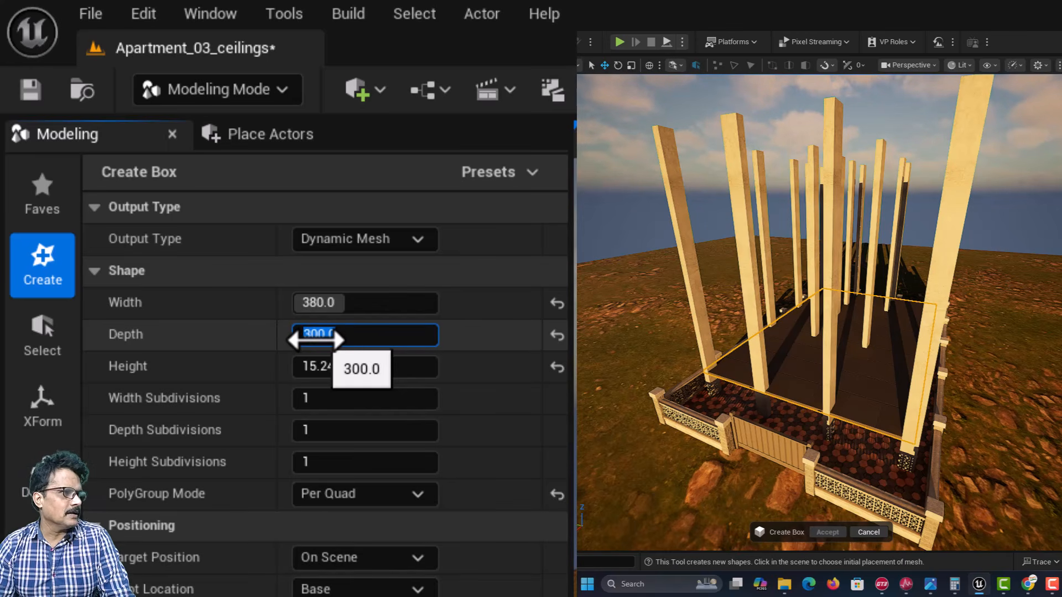
left_click(314, 367)
type("100")
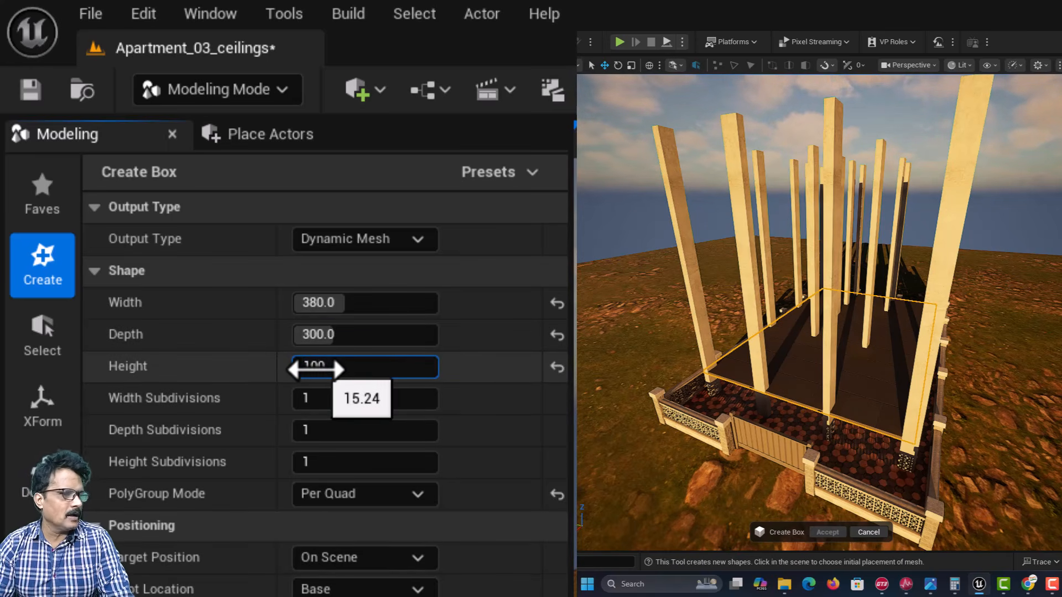
key("Return")
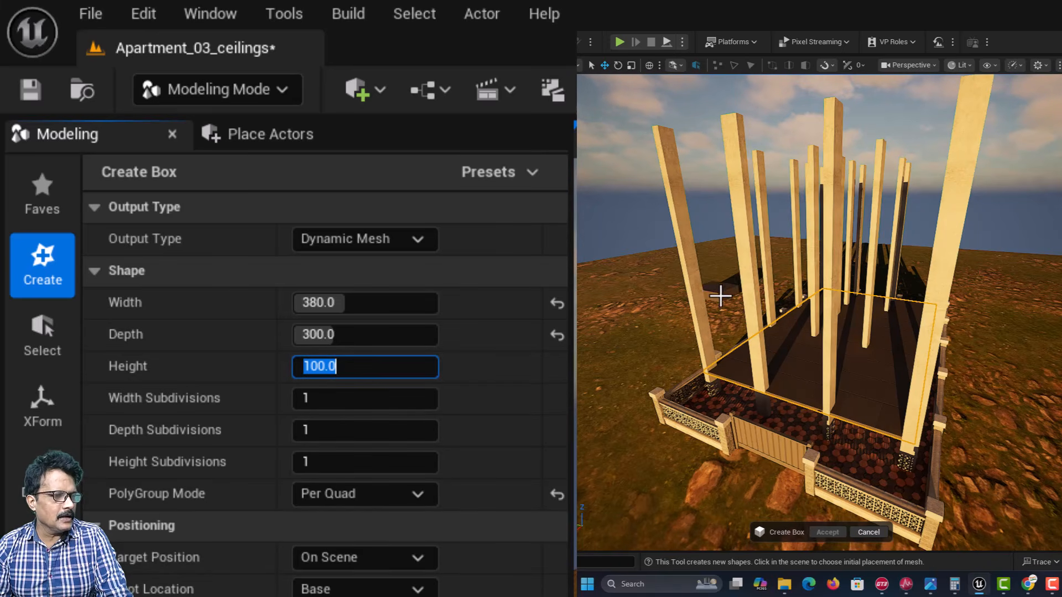
Step: Place the new box on the ground beside the pillars, accept it, and reset its location to the default origin
left_click(720, 296)
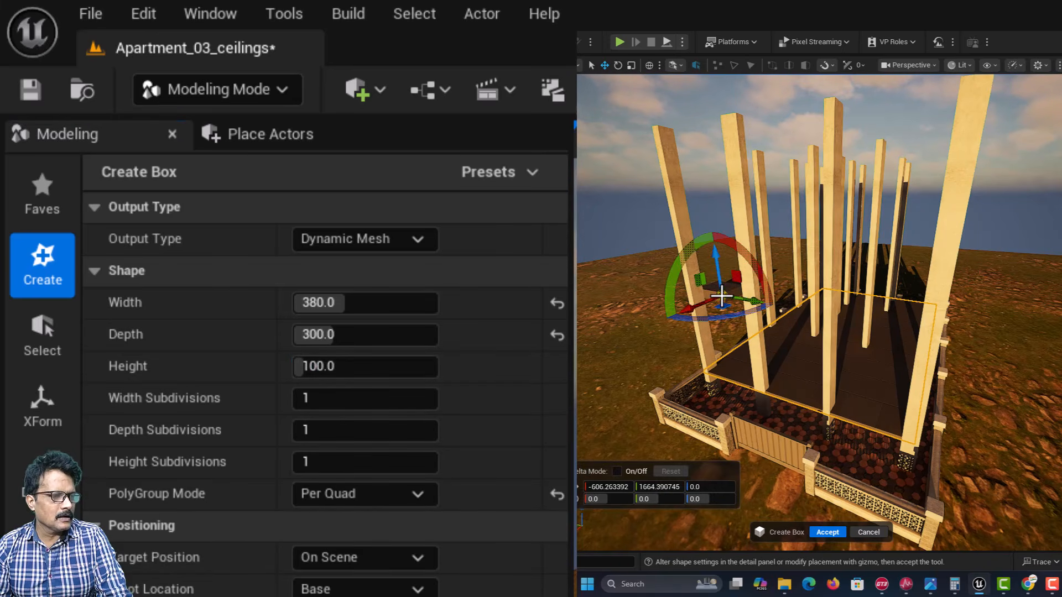
left_click(826, 531)
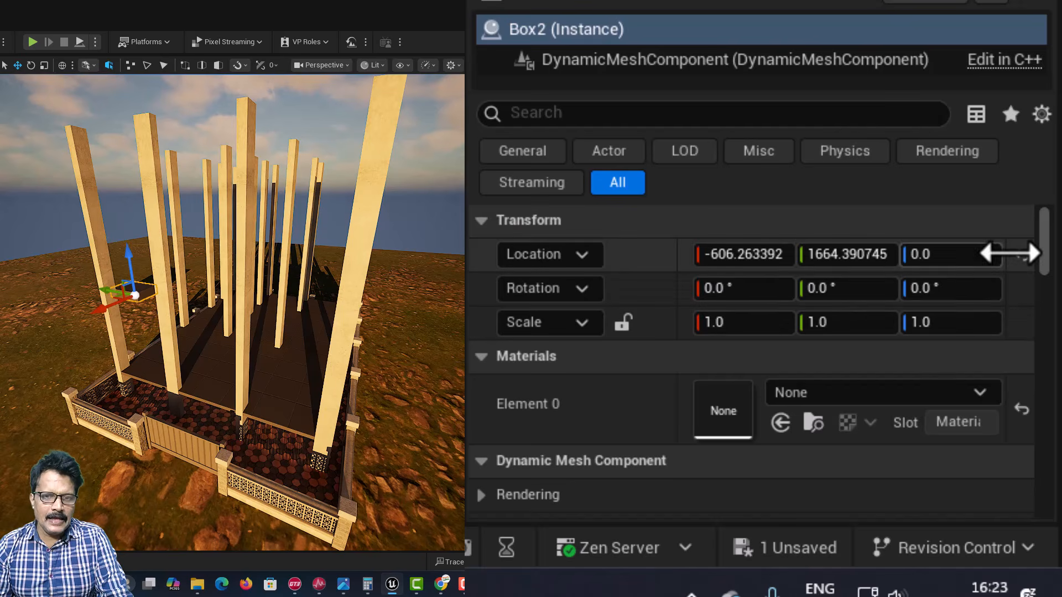
left_click(1021, 256)
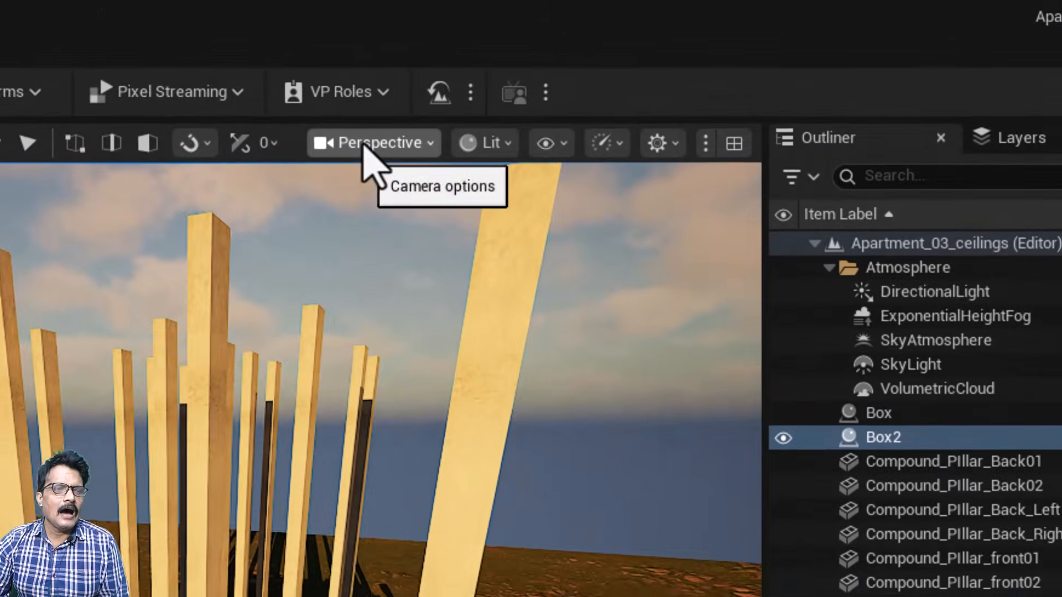
Step: In the Front view, raise the new box to about Z 133 so that it passes through the slab's full thickness
left_click(547, 86)
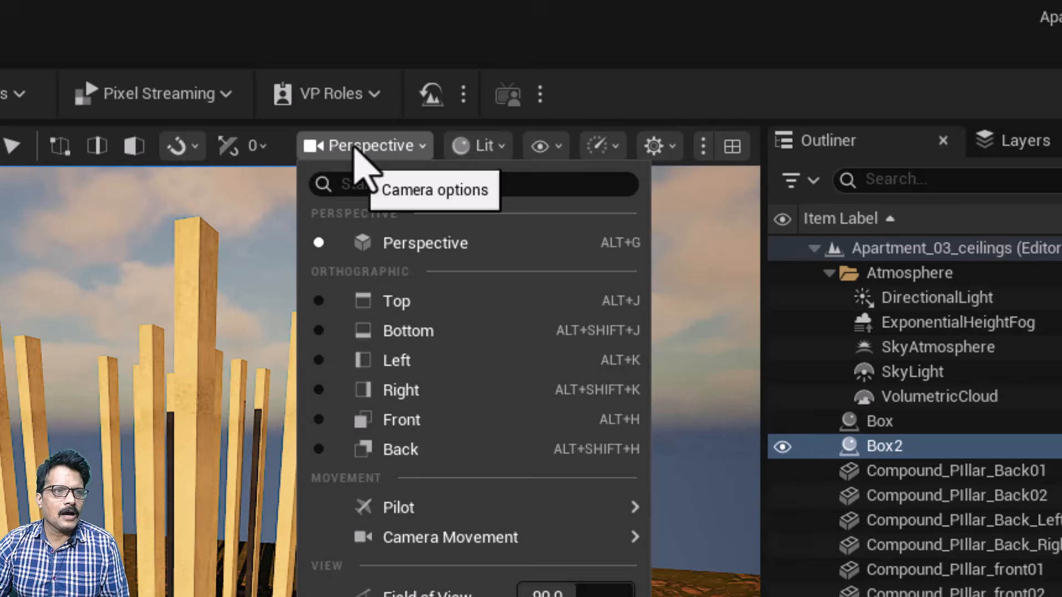
left_click(401, 421)
scroll(403, 439, "up", 2)
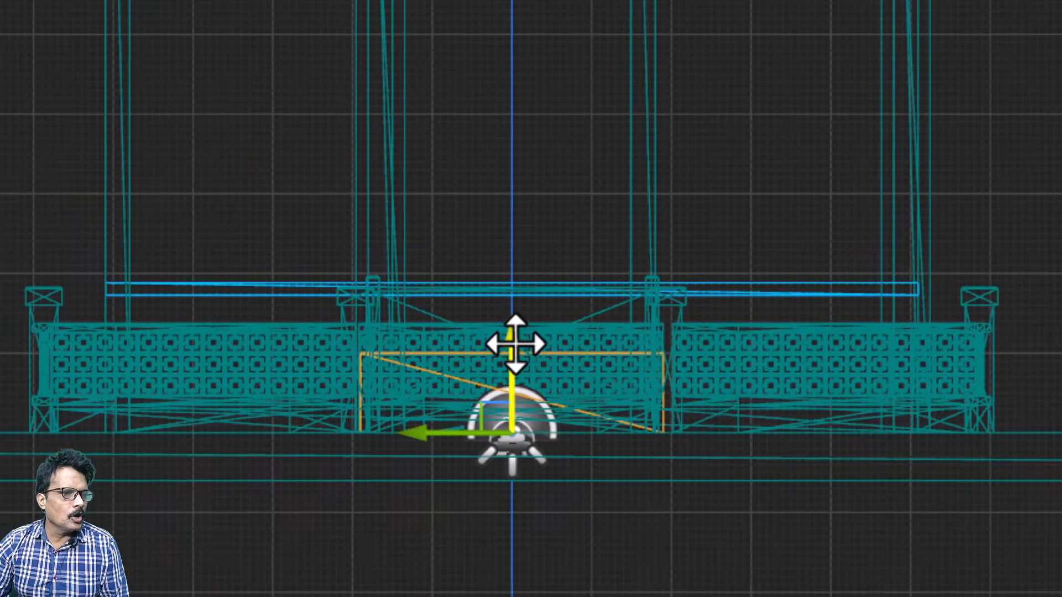
left_click_drag(438, 398, 439, 276)
left_click_drag(514, 221, 509, 230)
scroll(510, 227, "up", 2)
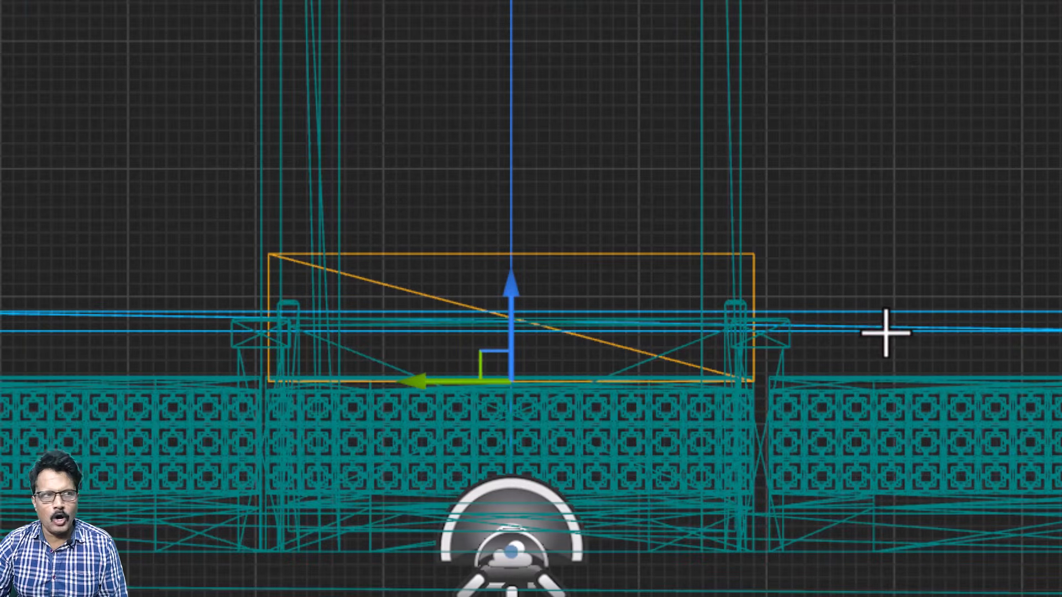
right_click_drag(831, 336, 826, 367)
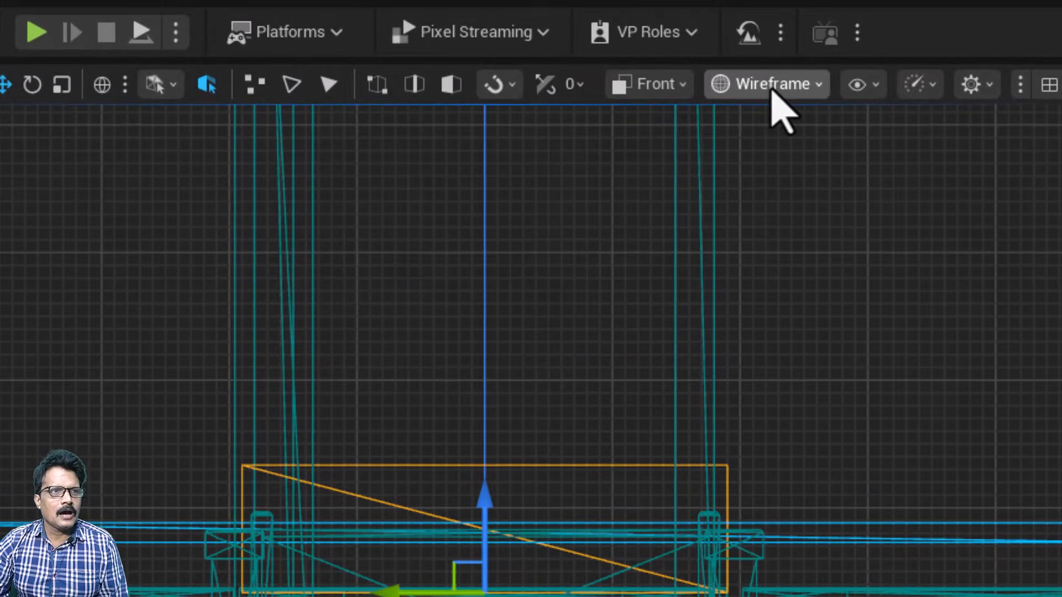
Step: In the Top view, move the opening box along Y to about 317, close to the slab's side edge
left_click(772, 86)
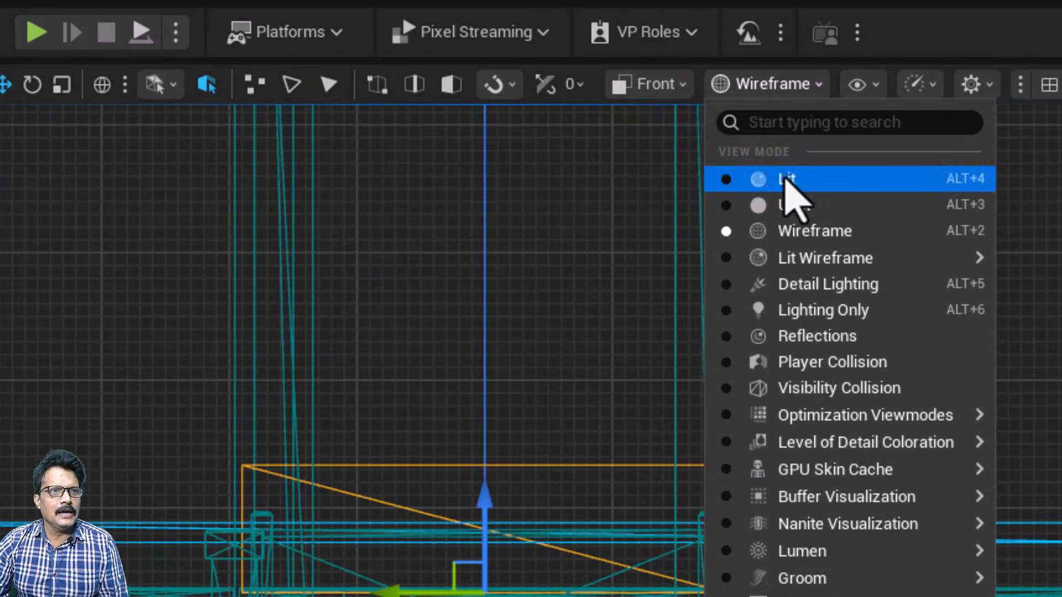
left_click(652, 75)
left_click(698, 230)
scroll(599, 292, "down", 8)
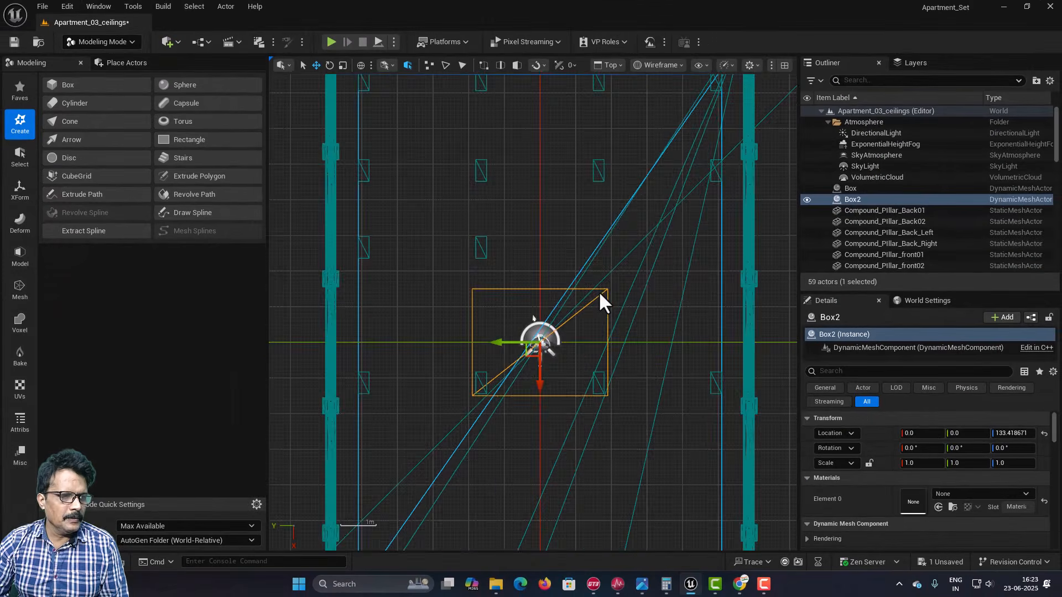
scroll(599, 302, "up", 2)
right_click_drag(512, 280, 583, 164)
scroll(556, 203, "up", 3)
right_click_drag(451, 218, 546, 345)
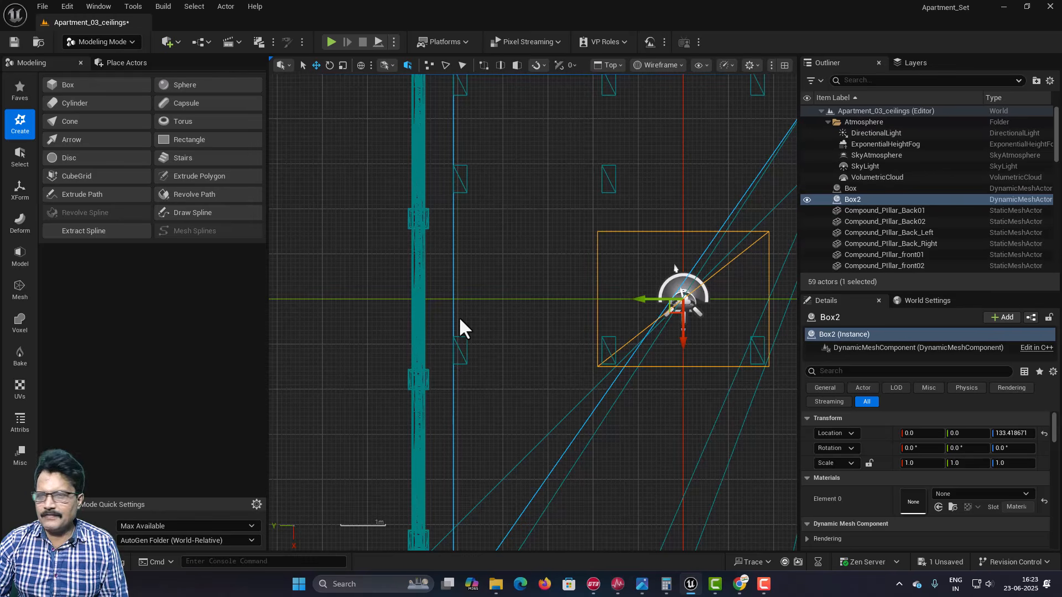
left_click_drag(636, 299, 500, 308)
scroll(495, 313, "up", 4)
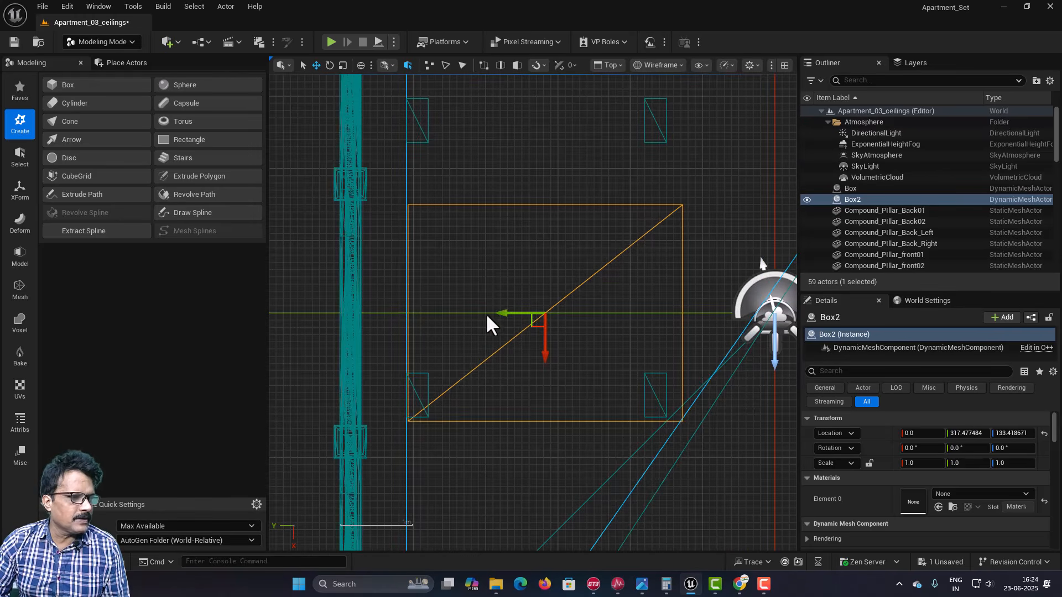
Step: Fine-tune the box along Y to about 319 so its outer side lines up with the slab's side edge
right_click_drag(497, 281, 565, 233)
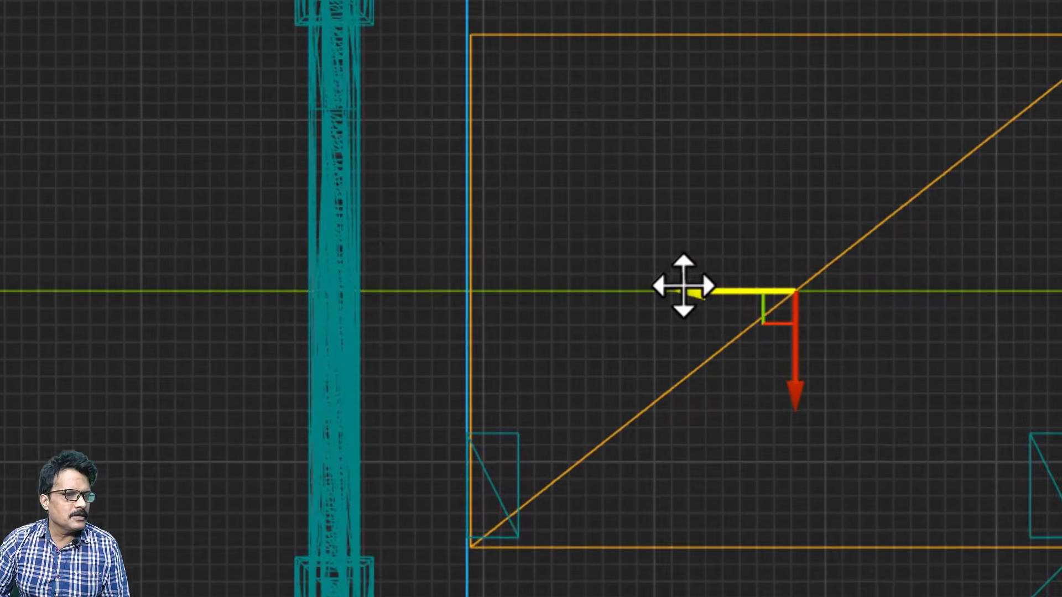
left_click_drag(566, 264, 572, 264)
left_click_drag(702, 288, 687, 272)
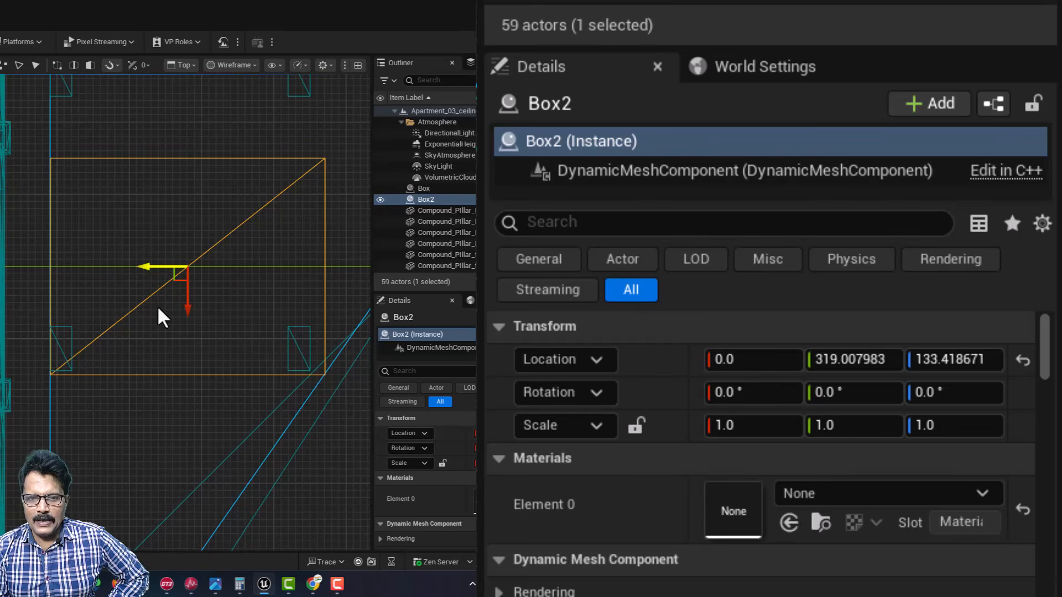
Step: Offset the box inward from the slab's side edge by subtracting 100 from its Y location
left_click(887, 357)
left_click(884, 366)
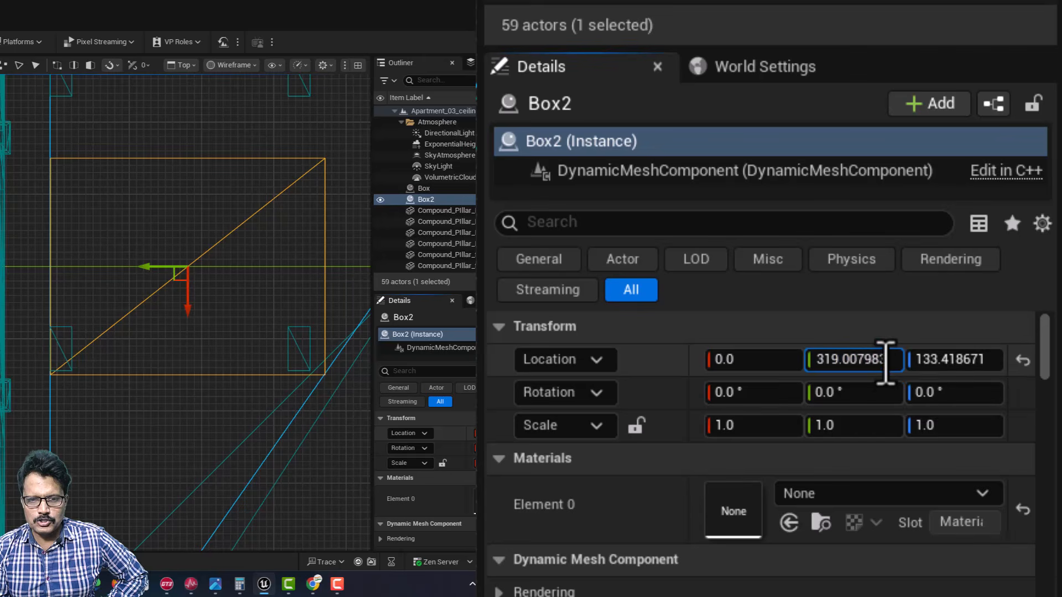
type("-100")
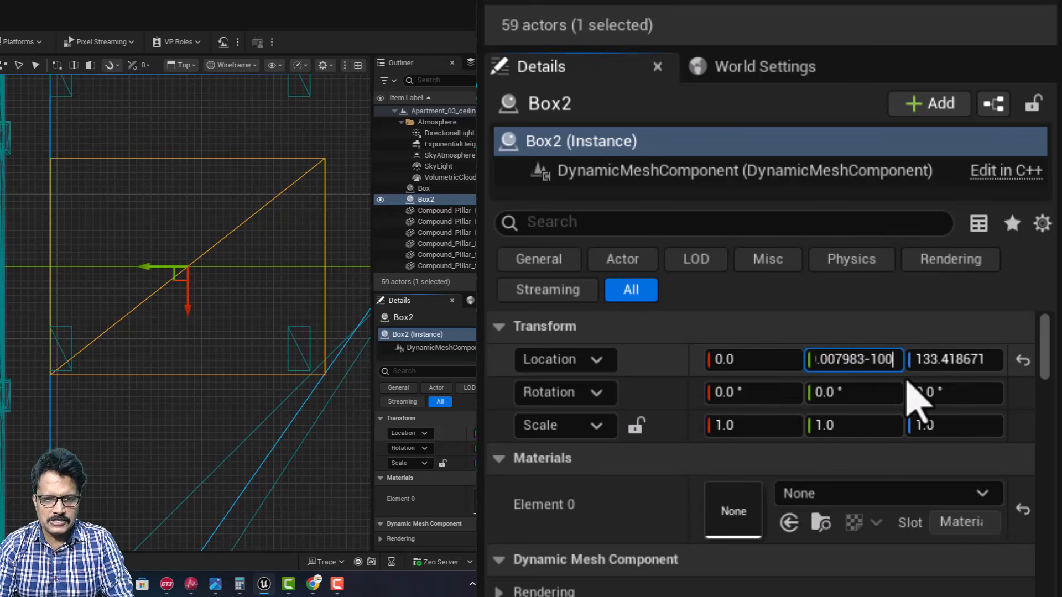
key("Return")
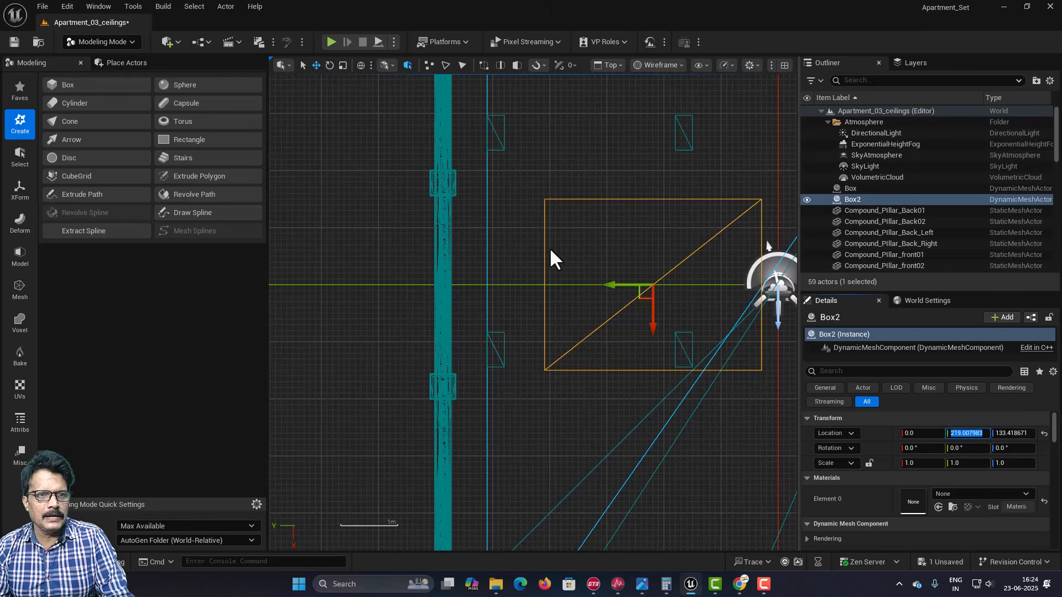
Step: In the Perspective view, cut the opening by subtracting the box from the slab with a Boolean Difference A - B, and inspect it
left_click(608, 65)
left_click(618, 110)
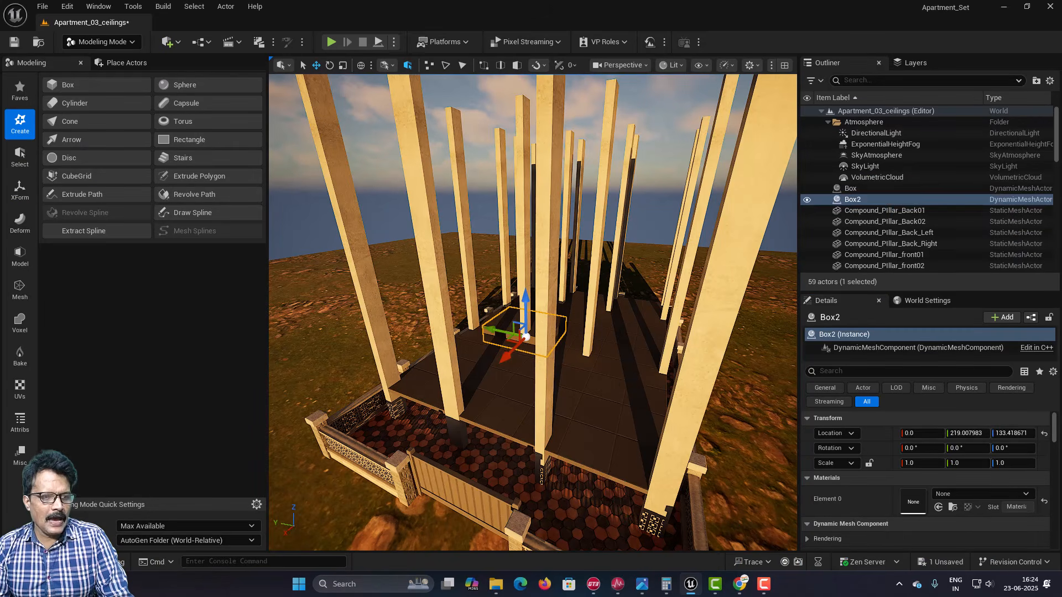
left_click(631, 384)
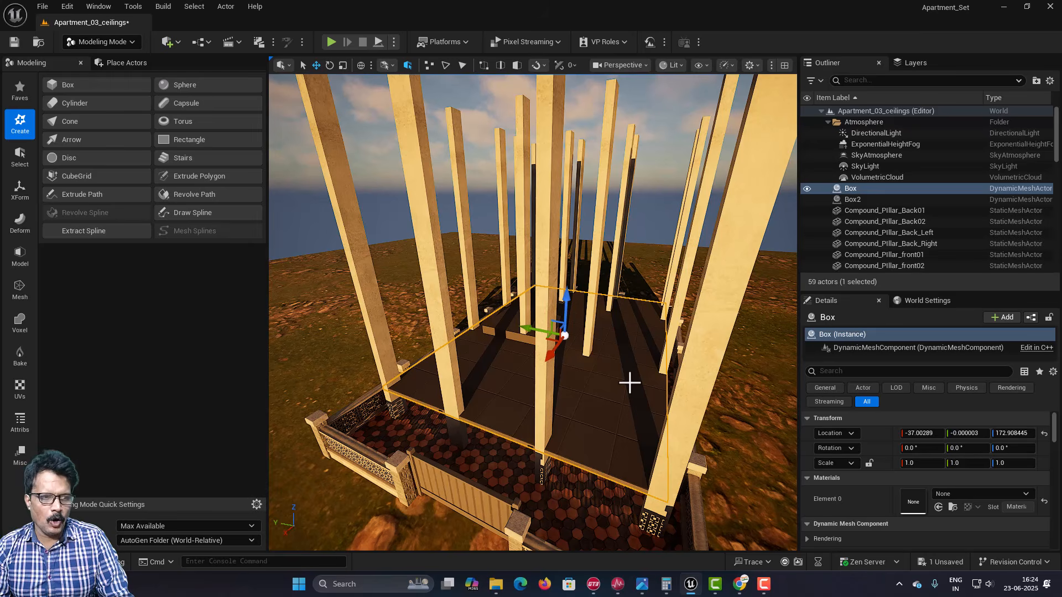
left_click(509, 335, "ctrl")
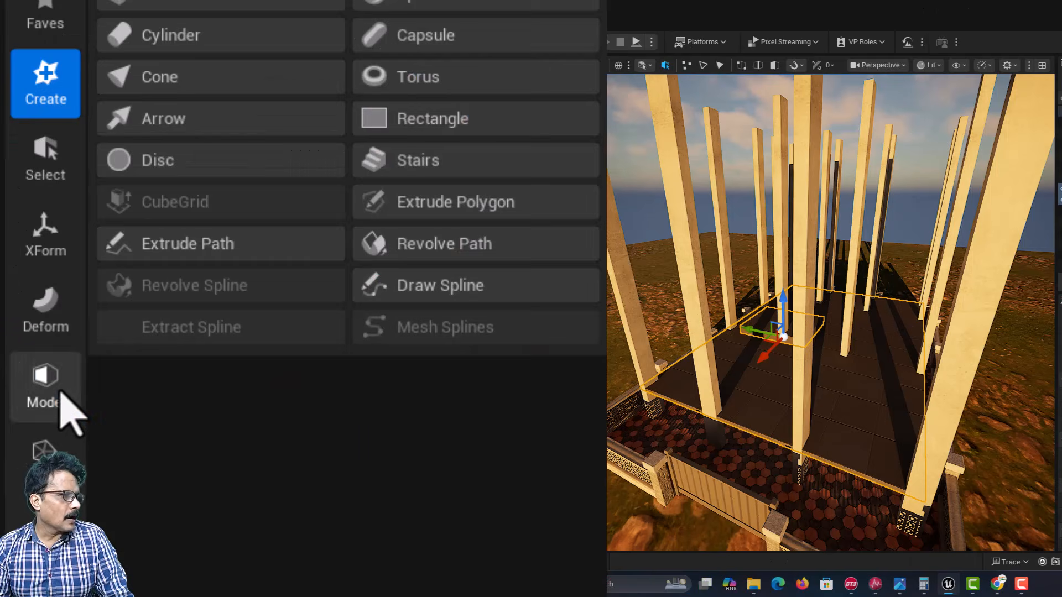
left_click(26, 258)
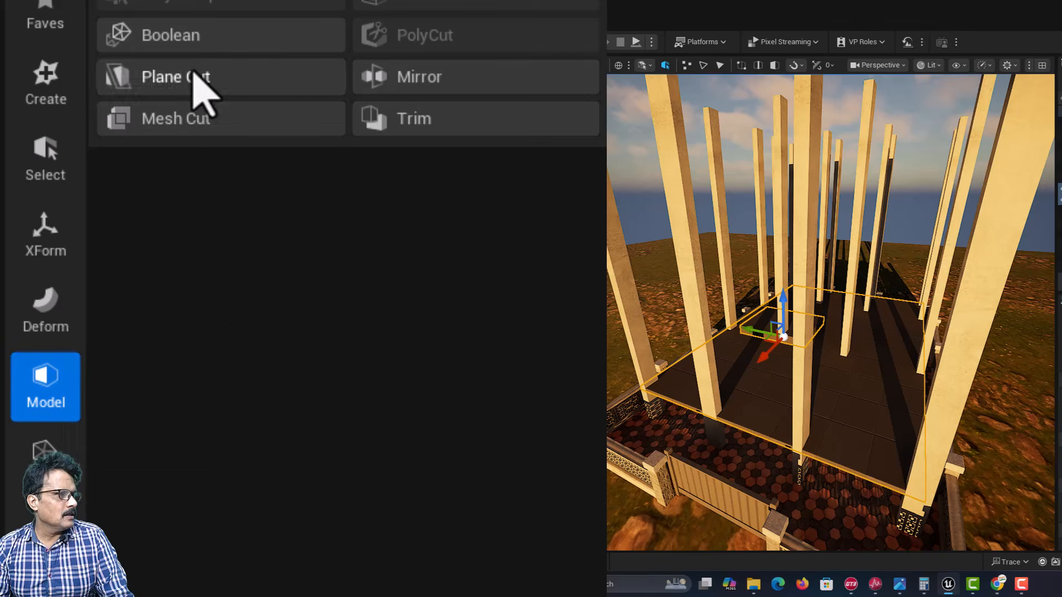
left_click(191, 35)
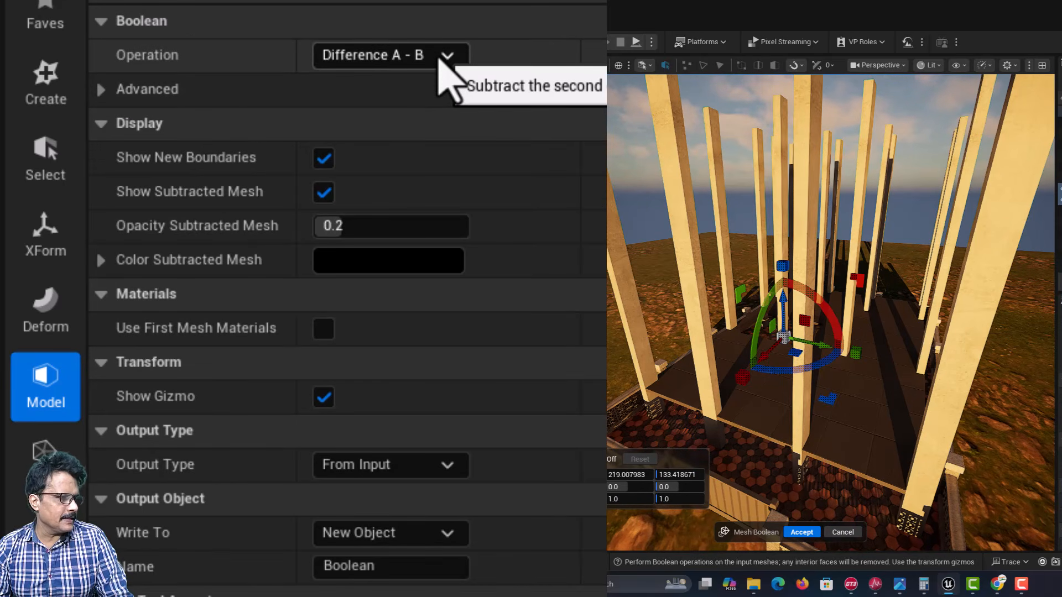
left_click(800, 532)
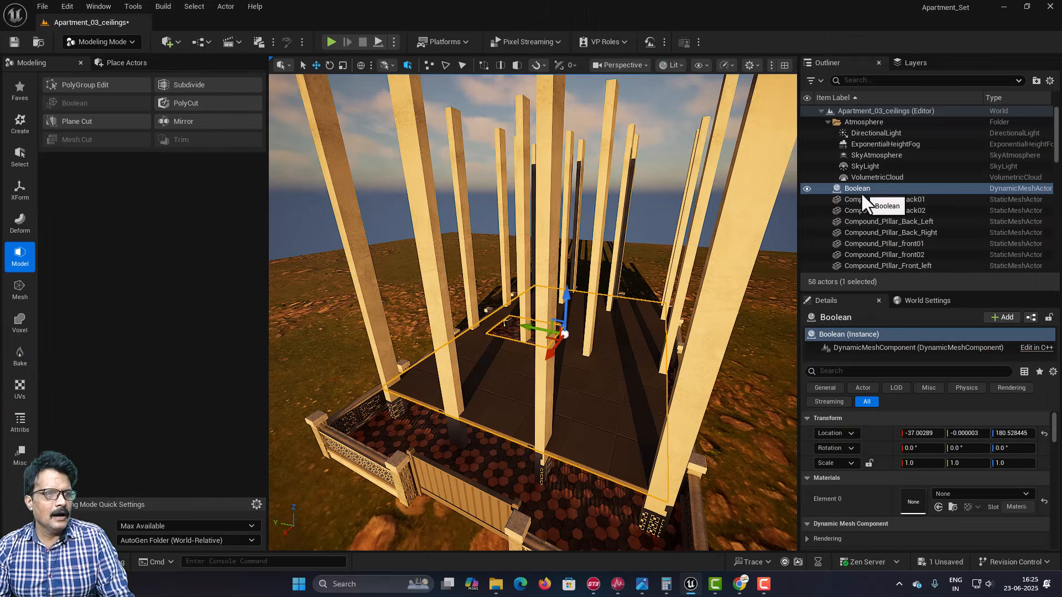
right_click_drag(532, 313, 611, 324)
key("w")
right_click_drag(532, 312, 652, 318)
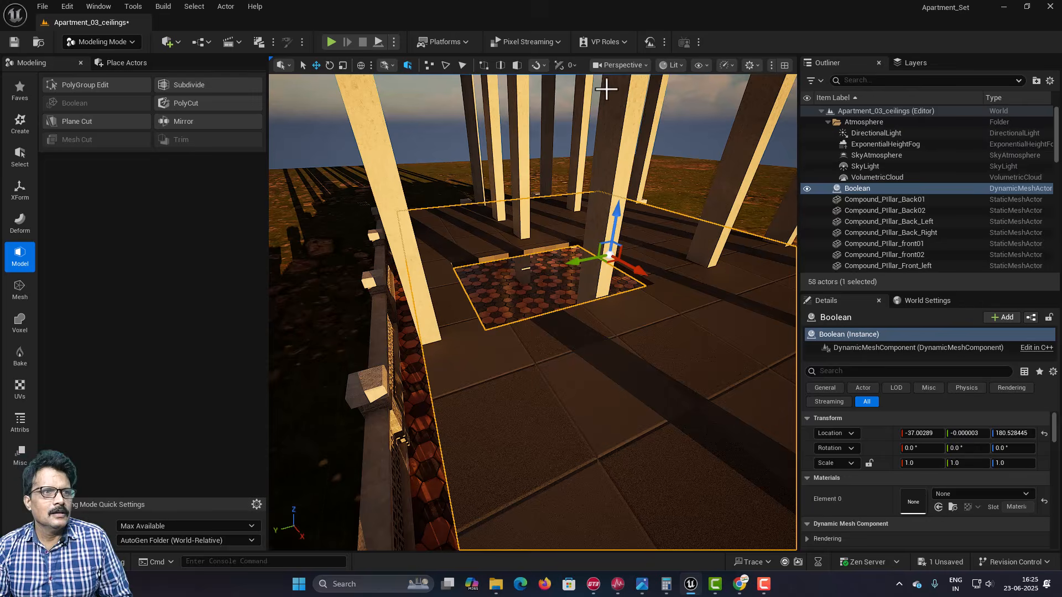
Step: In the Top view, move SM_Pillar06 and the matching pillar across the opening along Y so their sides align with the opening's inner edge
left_click(618, 65)
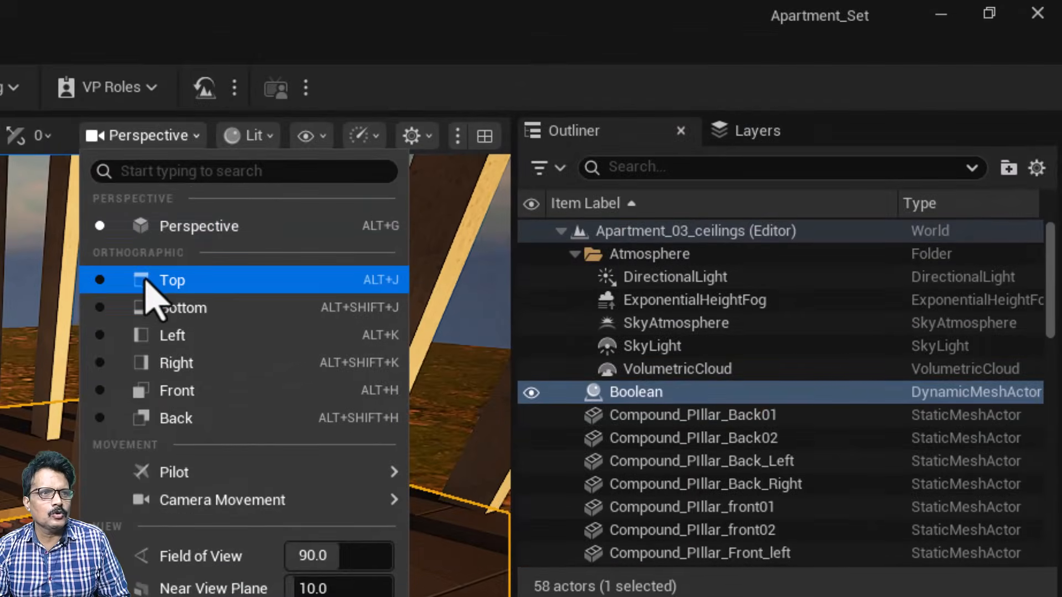
left_click(146, 280)
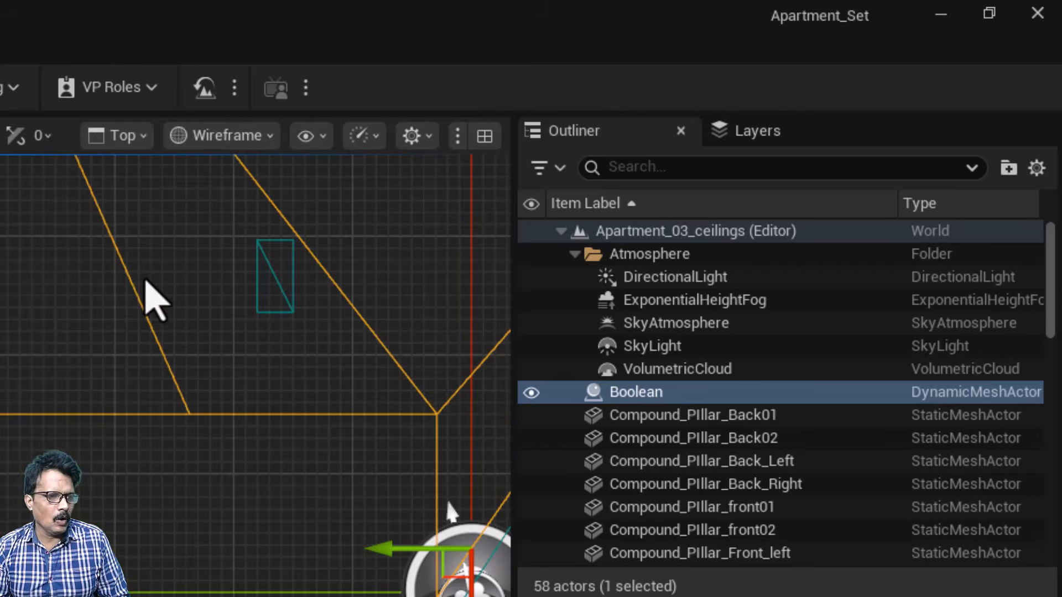
left_click(507, 263)
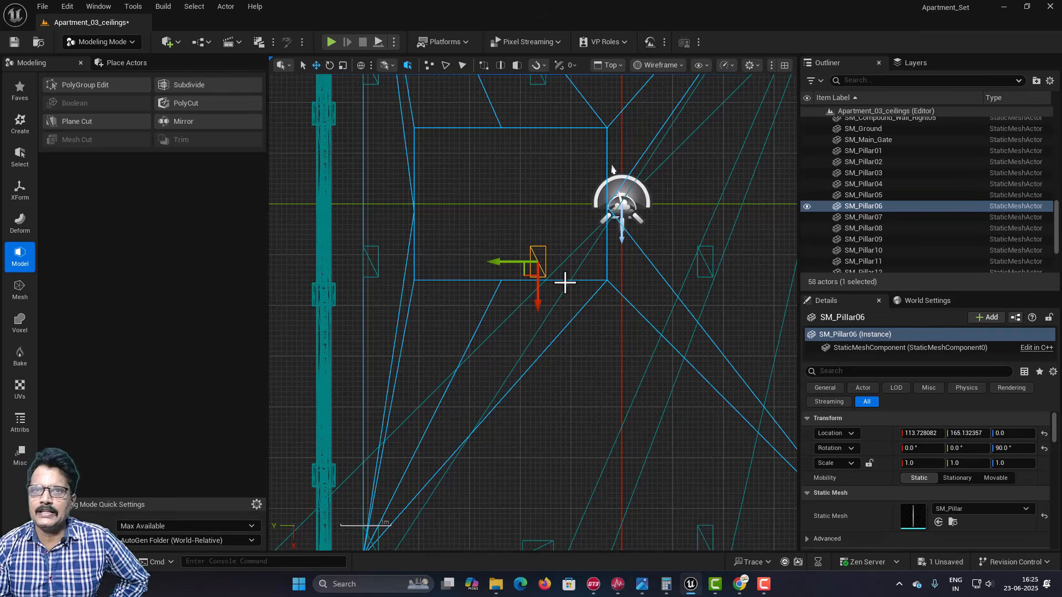
scroll(564, 283, "down", 1)
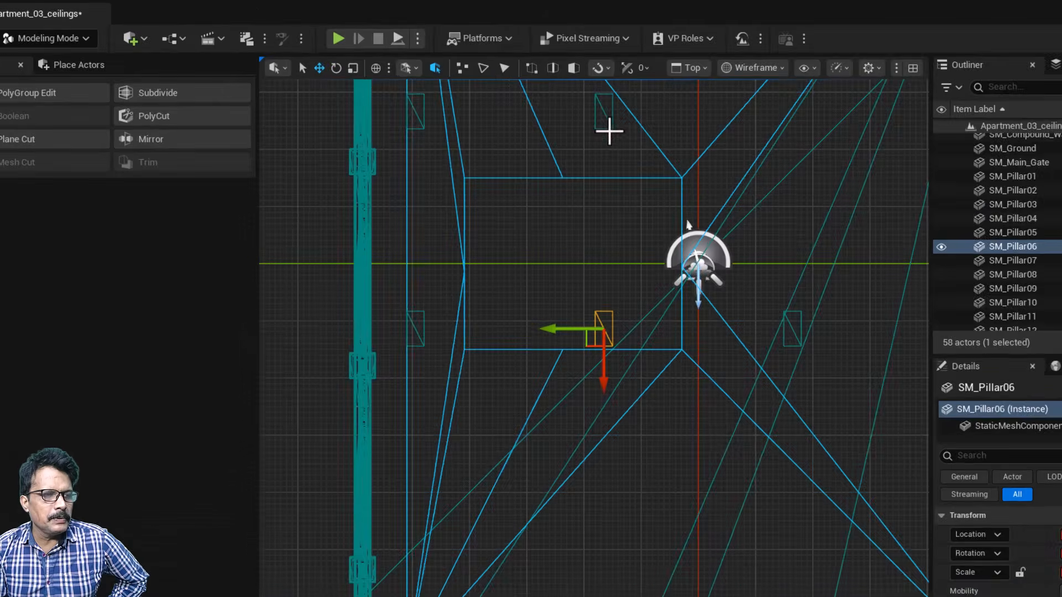
left_click(607, 126)
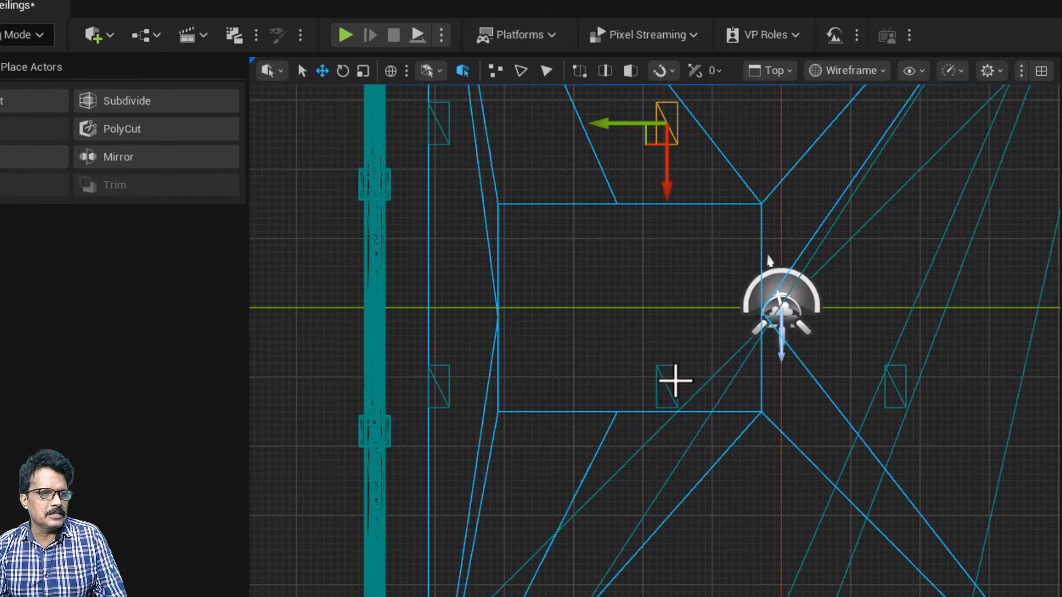
left_click(675, 381)
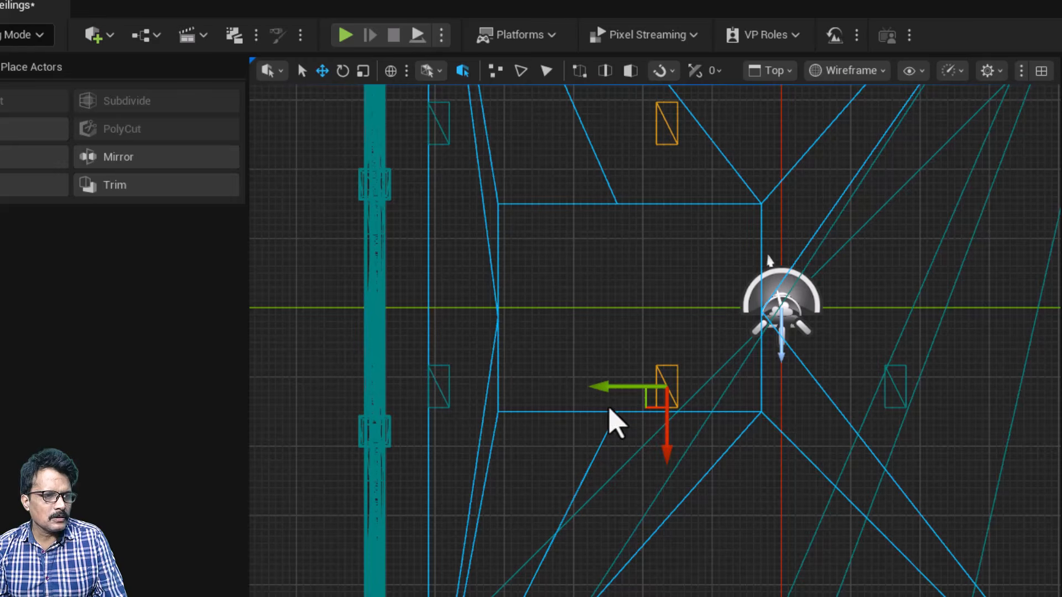
left_click_drag(603, 390, 686, 402)
left_click_drag(685, 402, 689, 402)
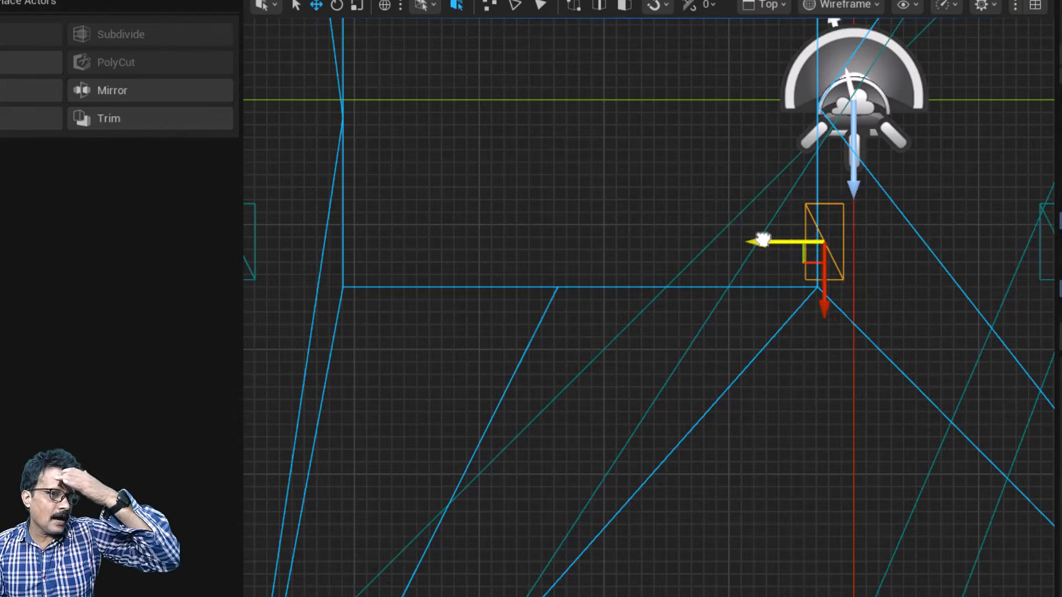
left_click_drag(761, 240, 774, 242)
right_click_drag(694, 135, 710, 456)
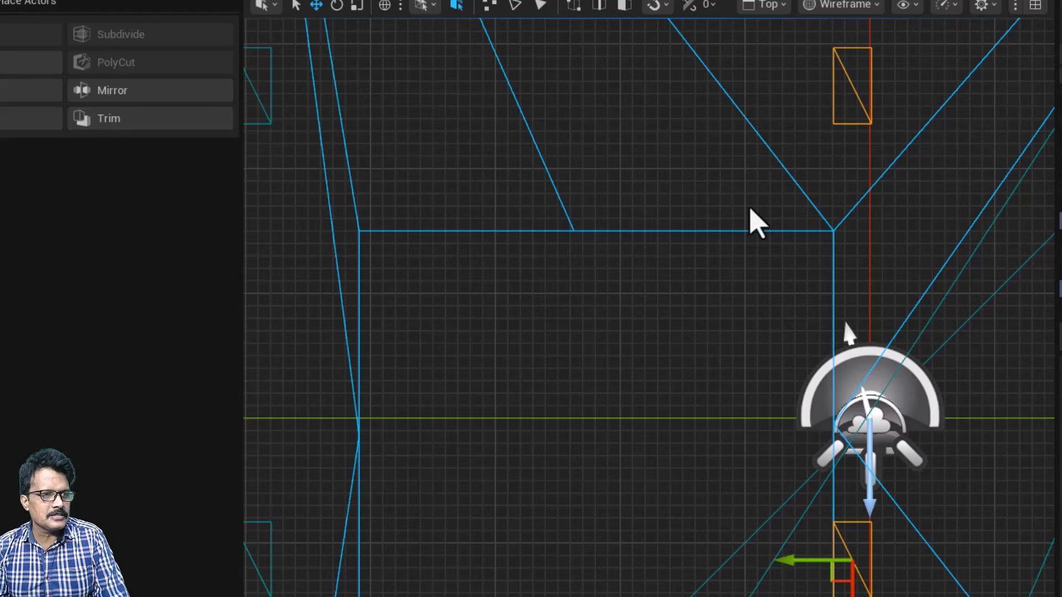
Step: Move SM_Pillar09 and SM_Pillar10 together along X to about -119 so they line up with the opening's far edge
scroll(815, 399, "down", 4)
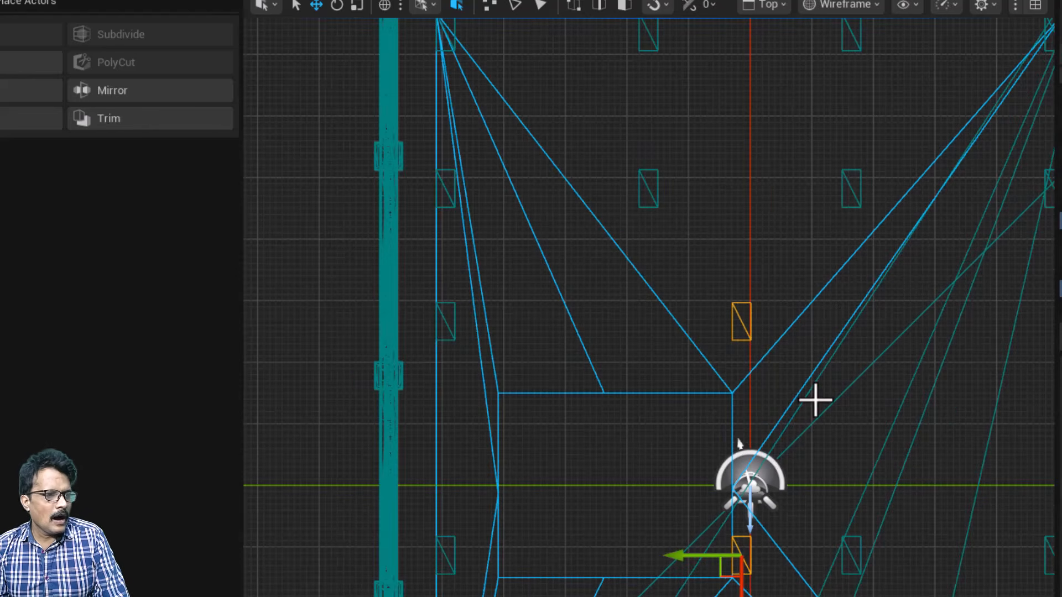
left_click(449, 342)
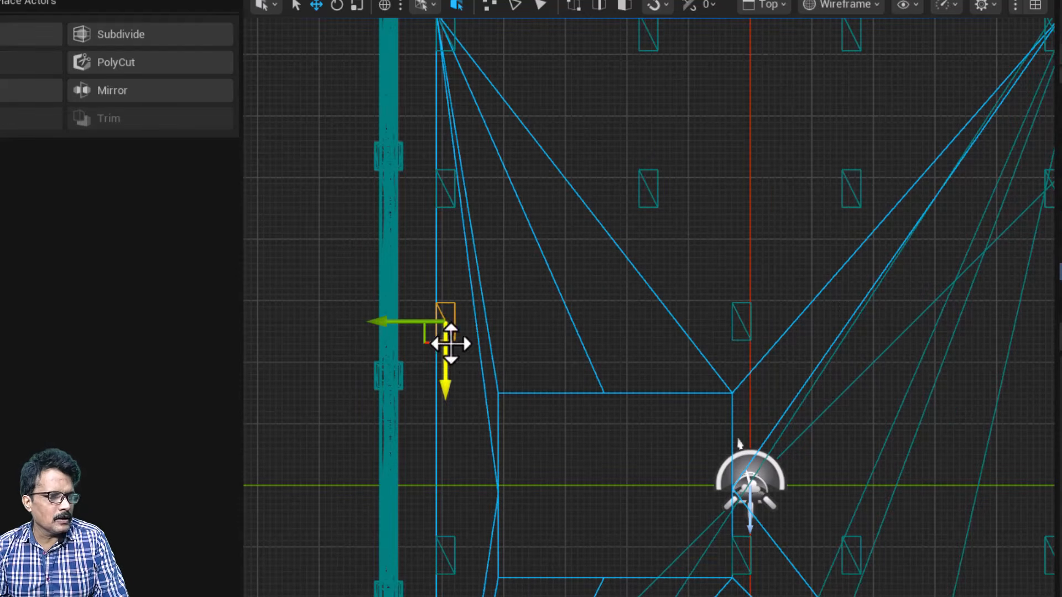
left_click(737, 338, "ctrl")
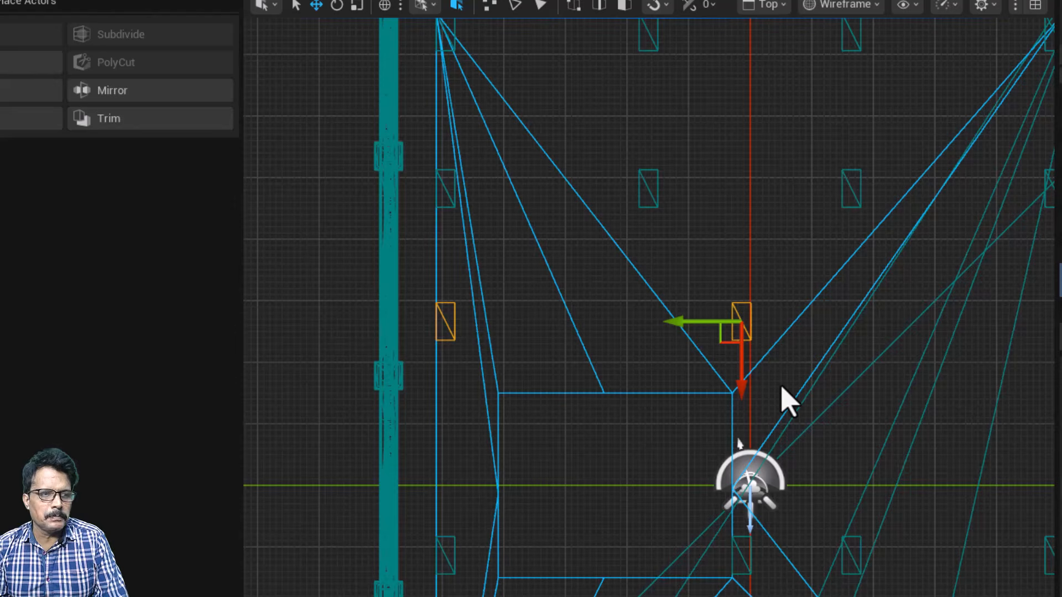
scroll(782, 393, "up", 2)
scroll(760, 411, "up", 2)
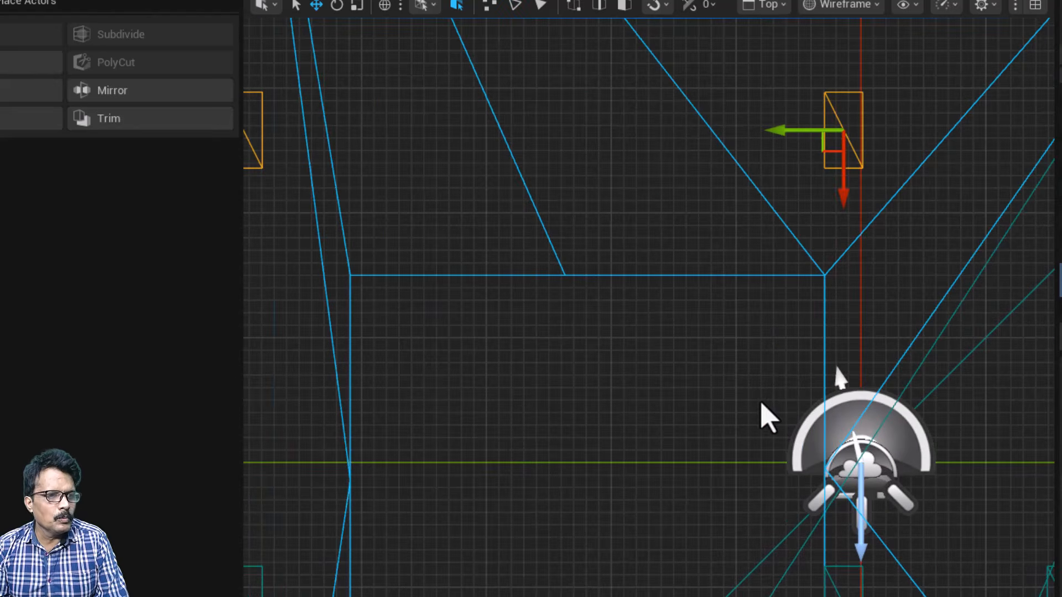
left_click_drag(841, 197, 838, 380)
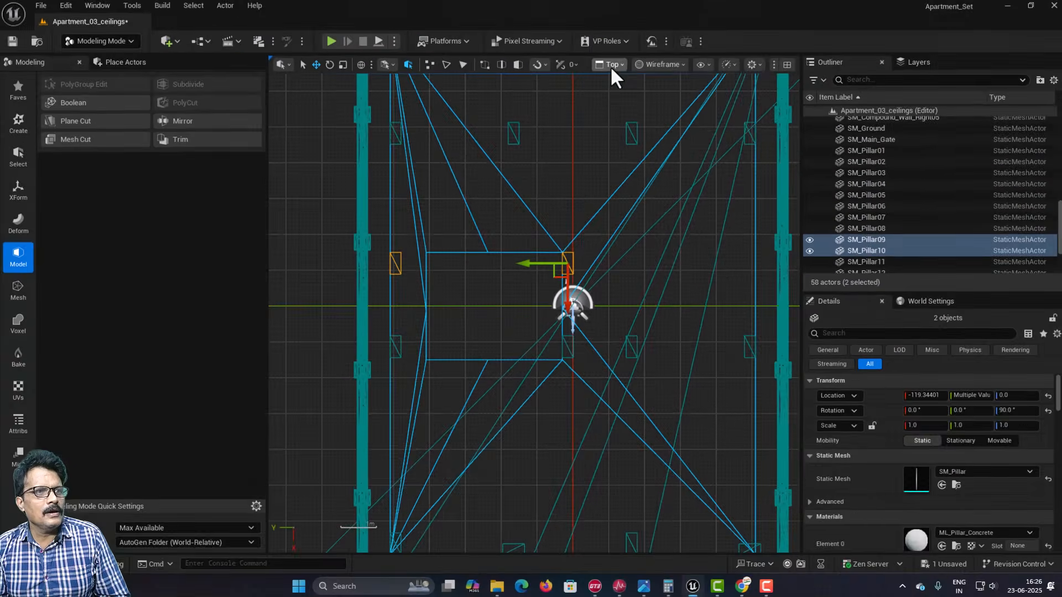
Step: In the Perspective view, convert the Boolean slab from a dynamic mesh to a Static Mesh
left_click(766, 5)
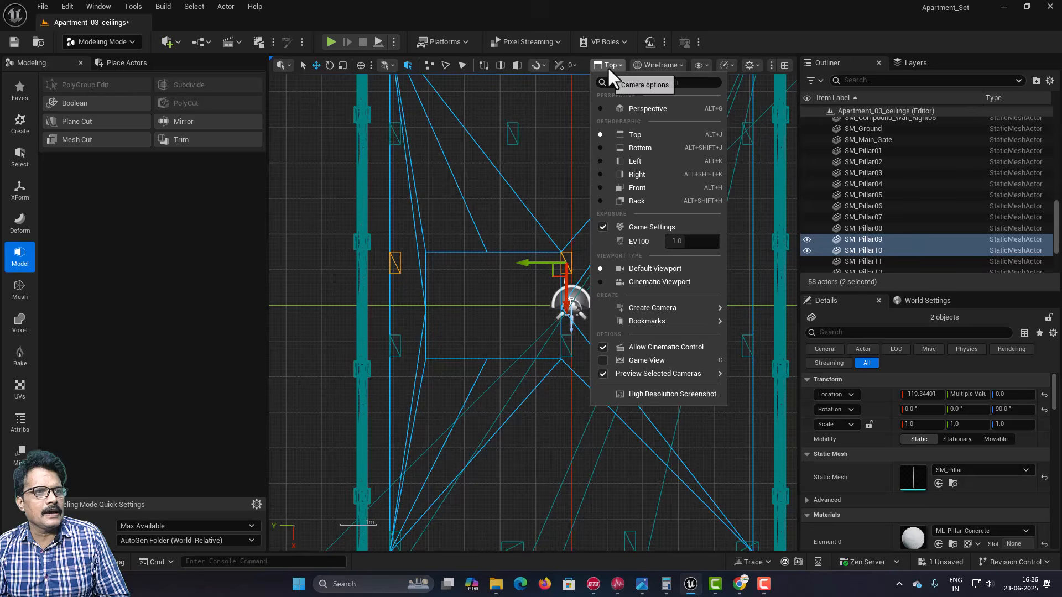
left_click(614, 109)
scroll(534, 210, "up", 3)
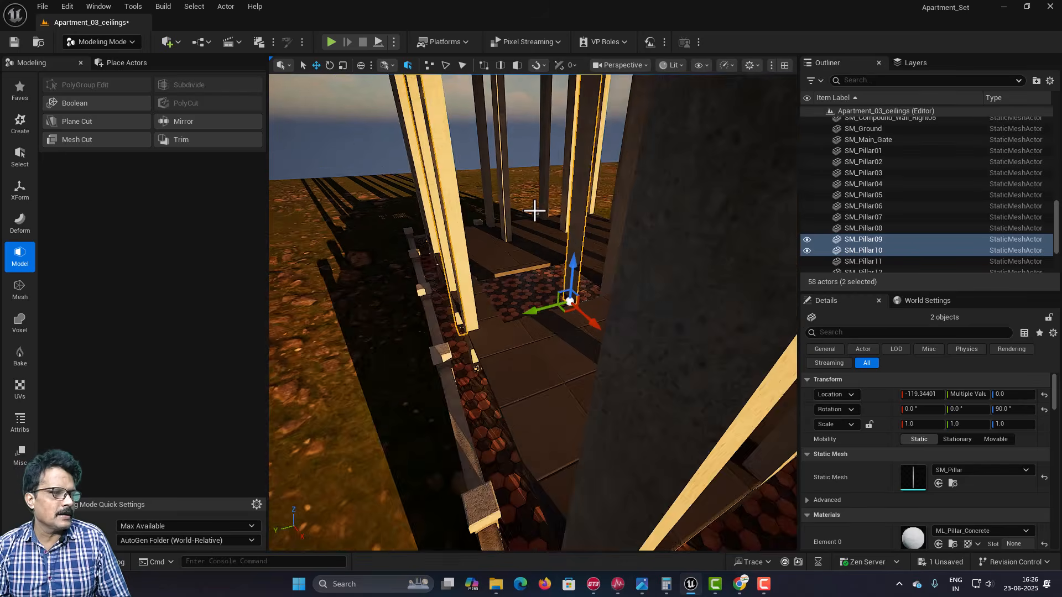
scroll(534, 210, "down", 5)
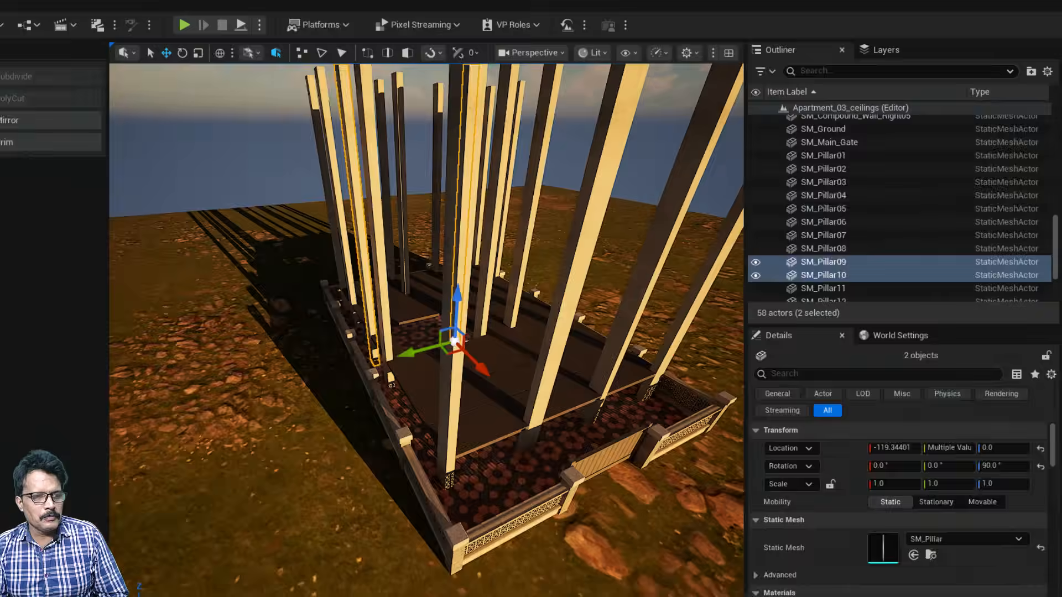
left_click(571, 356)
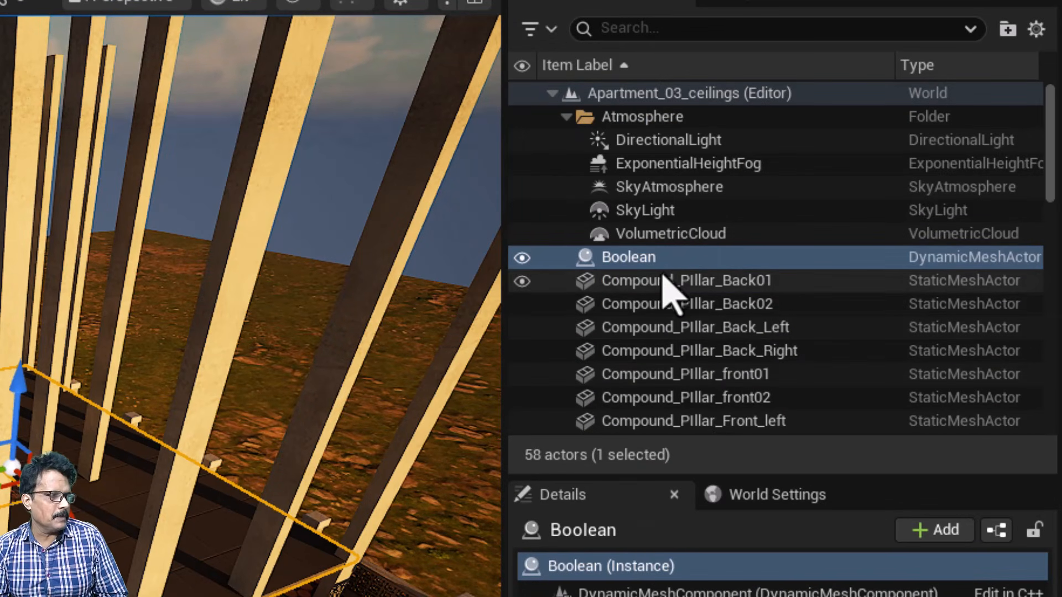
left_click(68, 404)
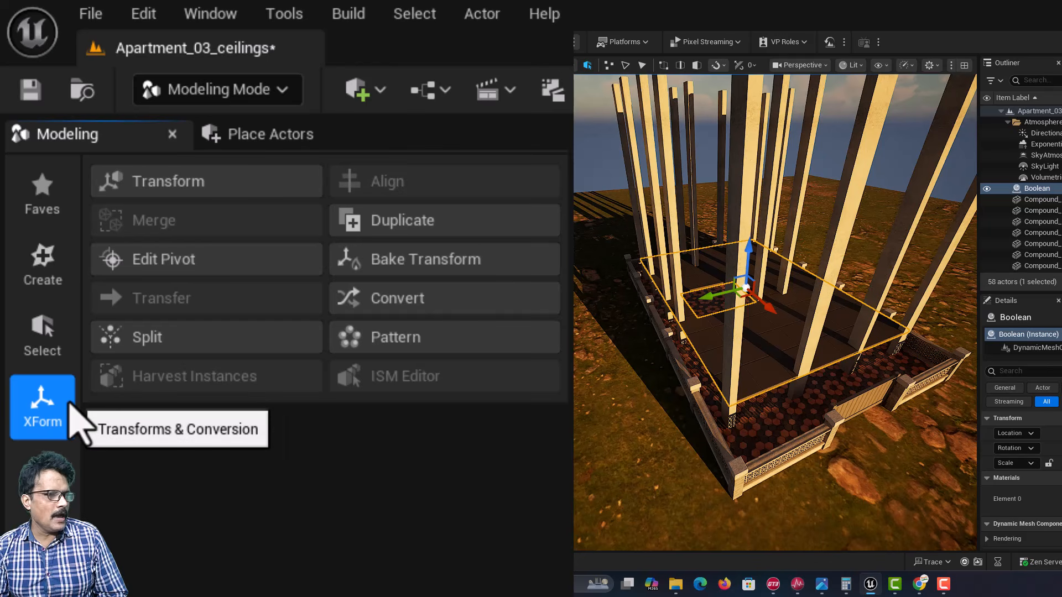
left_click(439, 303)
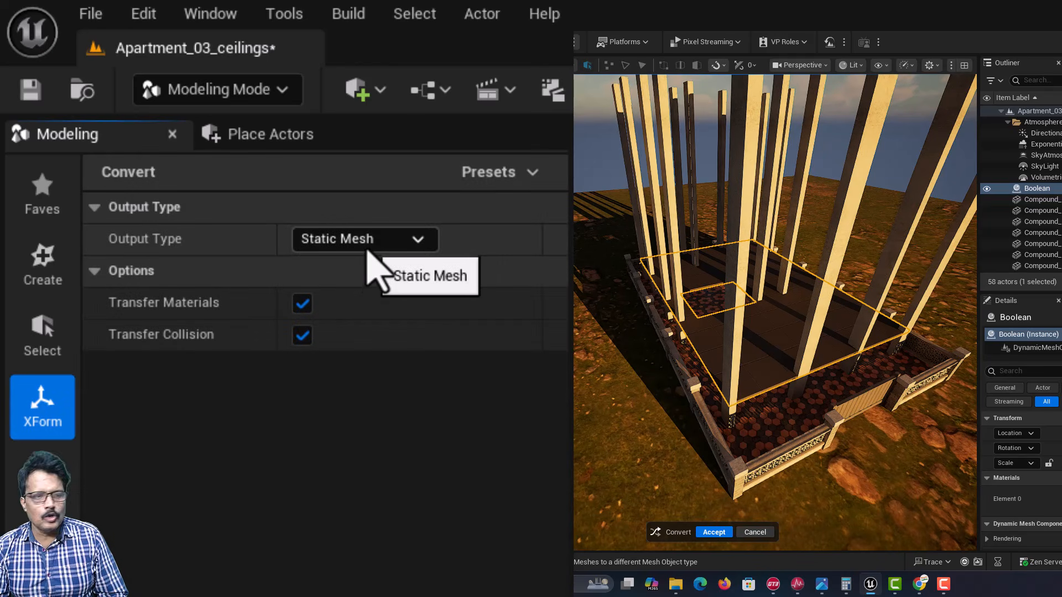
left_click(713, 532)
Step: In the generated meshes folder under Maps/_GENERATED, delete the old SM_SiteArea static mesh asset
left_click(47, 562)
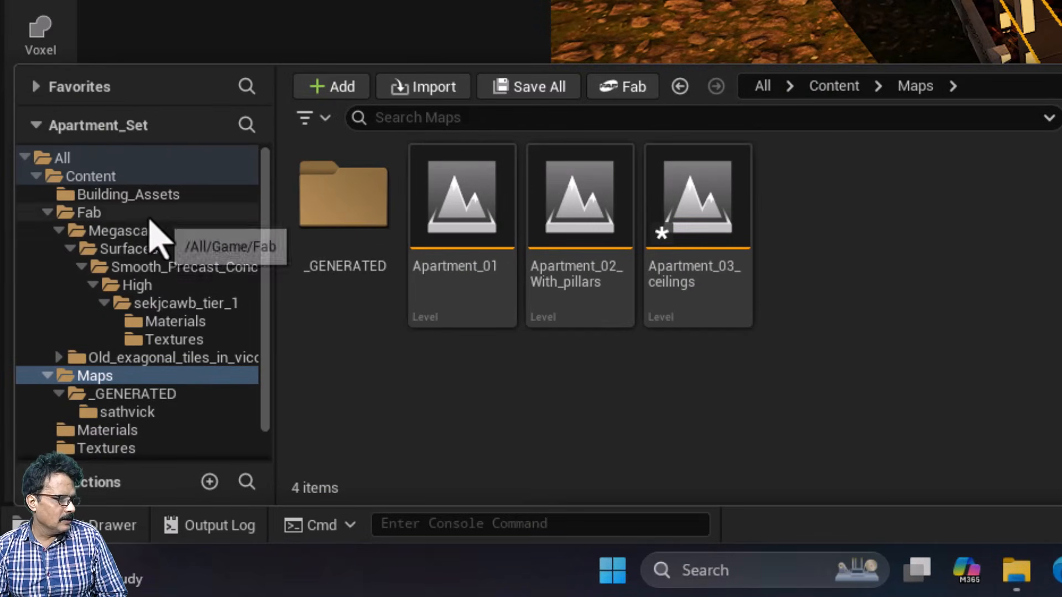
double_click(360, 209)
double_click(355, 208)
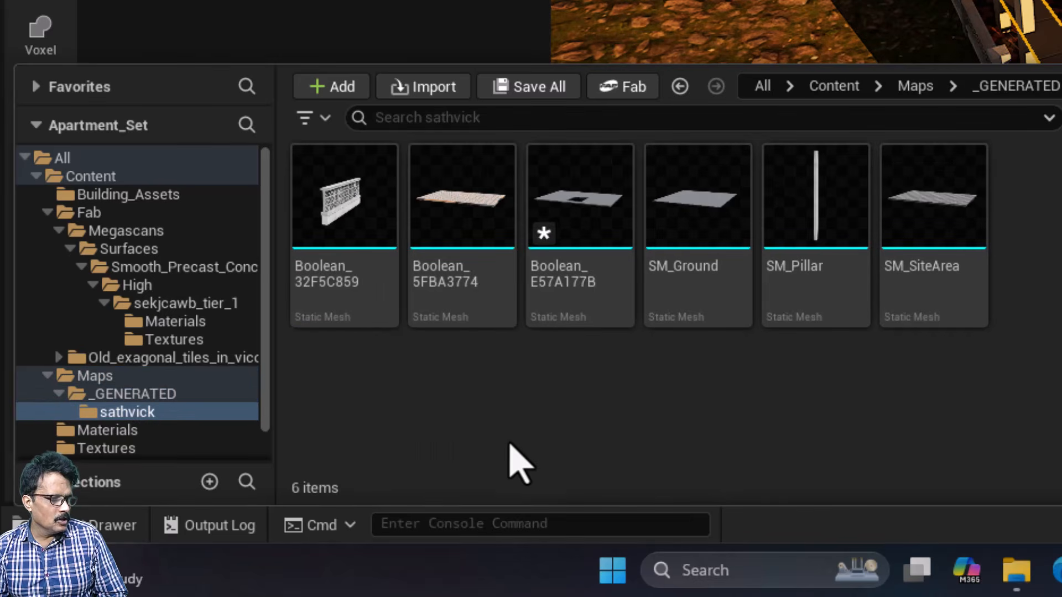
left_click(441, 213)
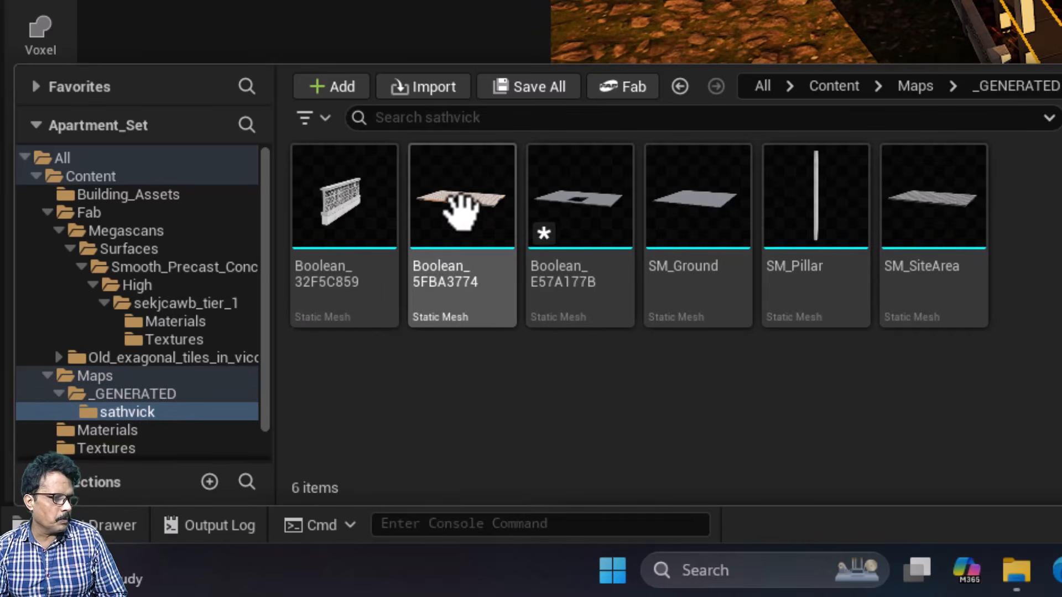
left_click(951, 208)
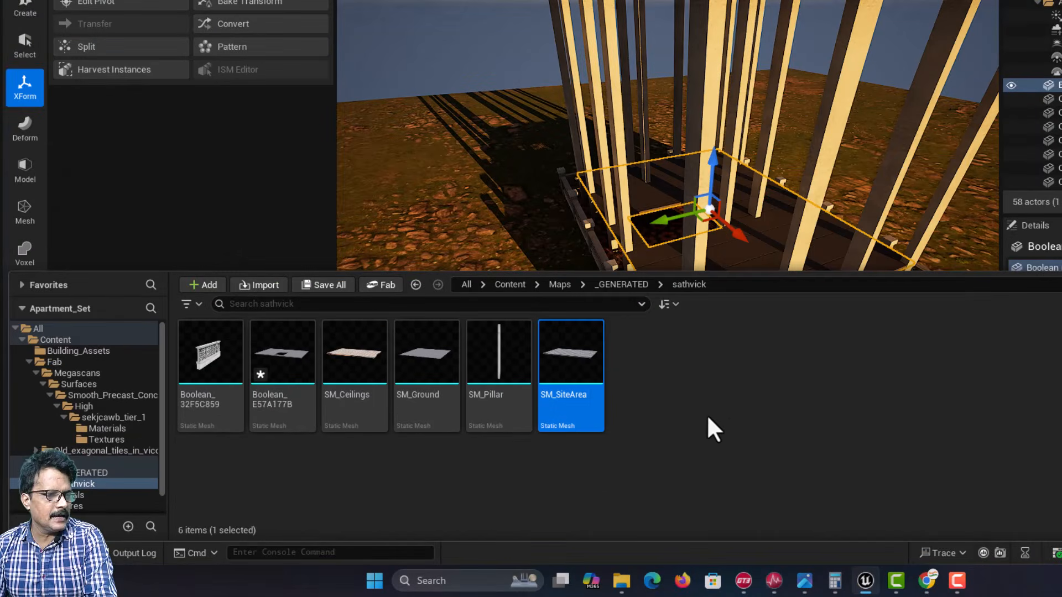
key("Delete")
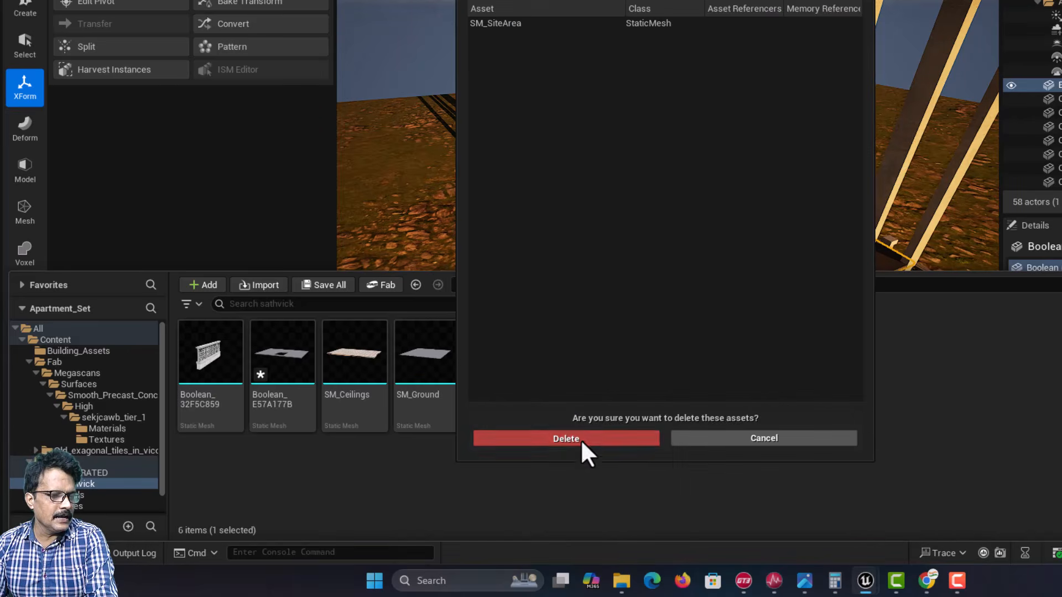
left_click(582, 437)
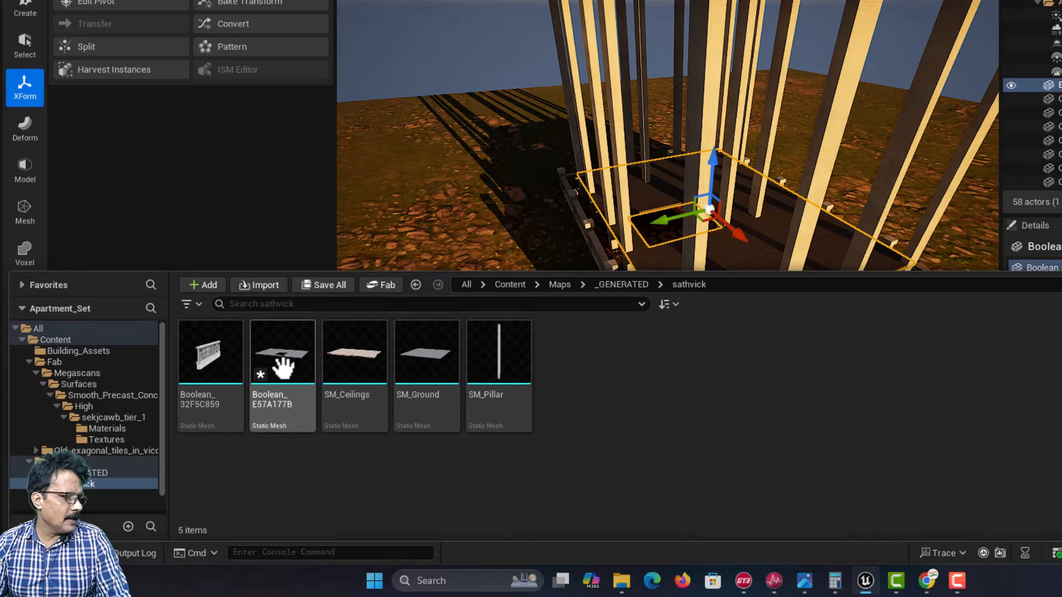
Step: Rename the tiled static mesh asset SM_Ceilings as SM_SiteArea
left_click(347, 356)
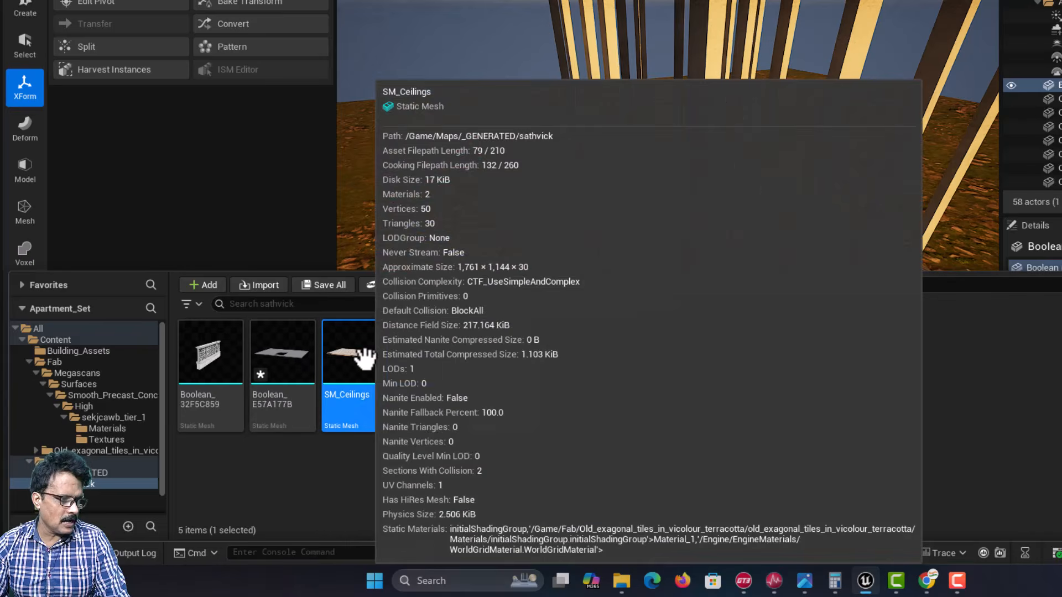
right_click(362, 356)
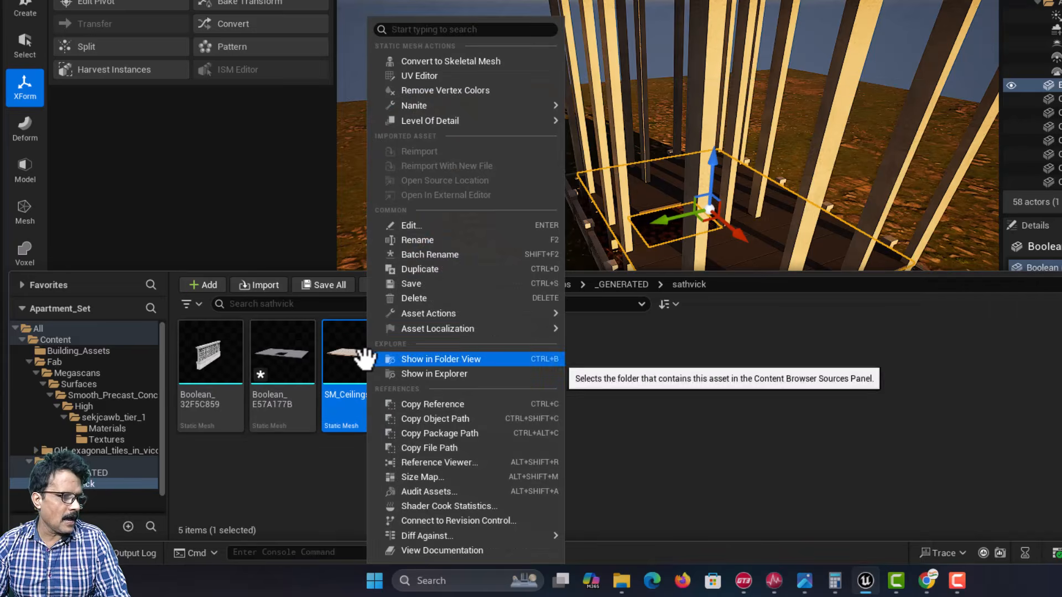
left_click(410, 239)
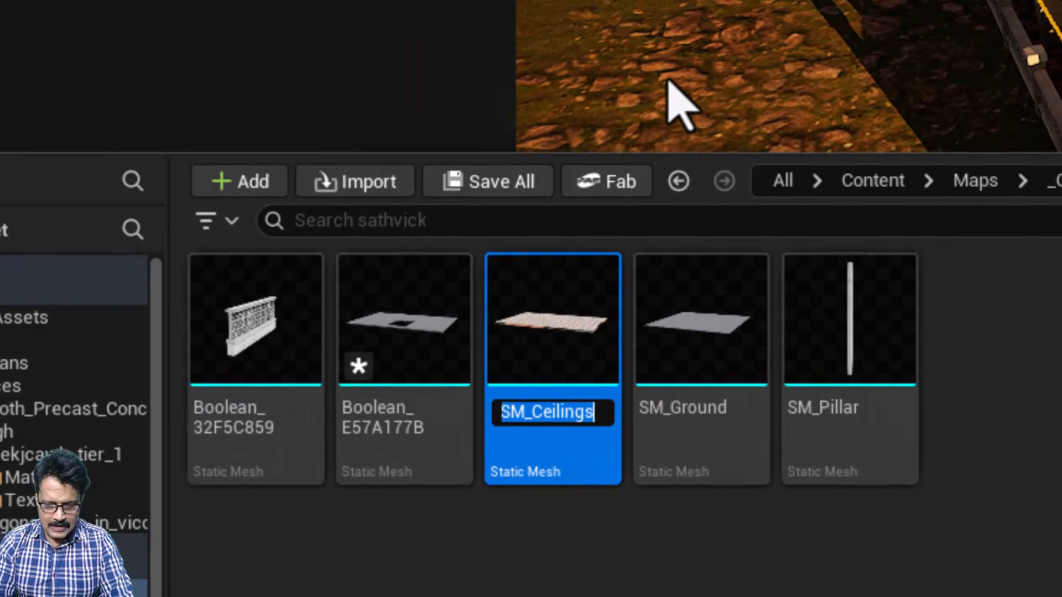
type("SM")
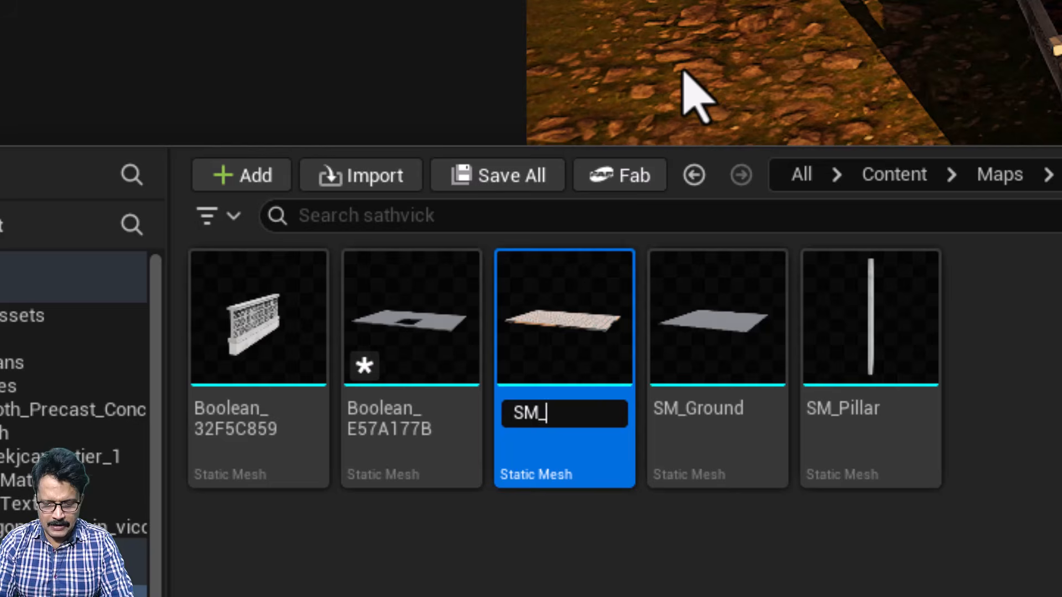
type("_SiteArea")
key("Return")
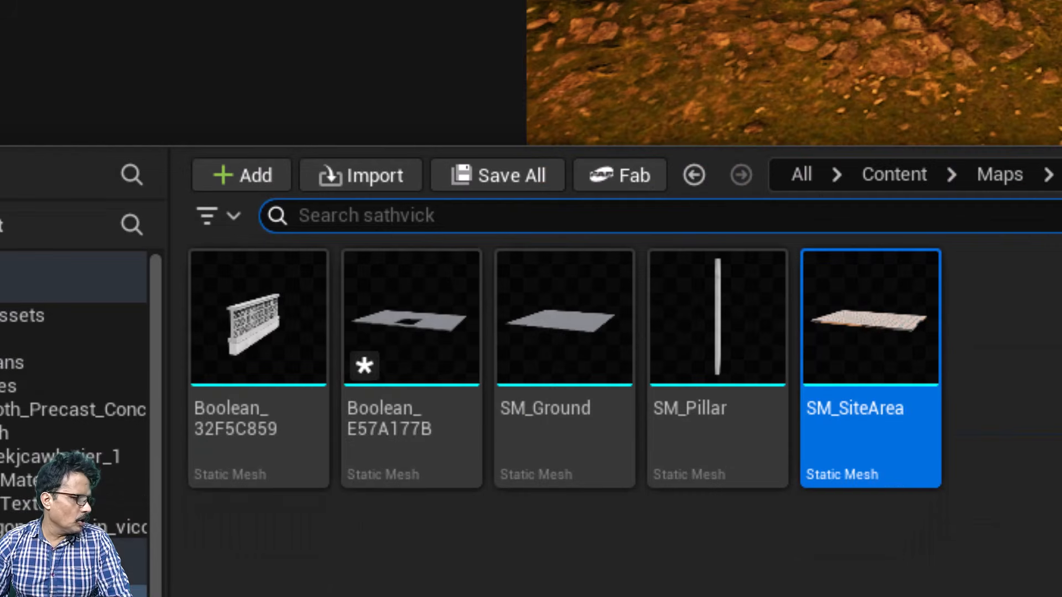
Step: Rename the static mesh asset of the slab with the opening, Boolean_E57A177B, as SM_Ceilings
left_click(389, 346)
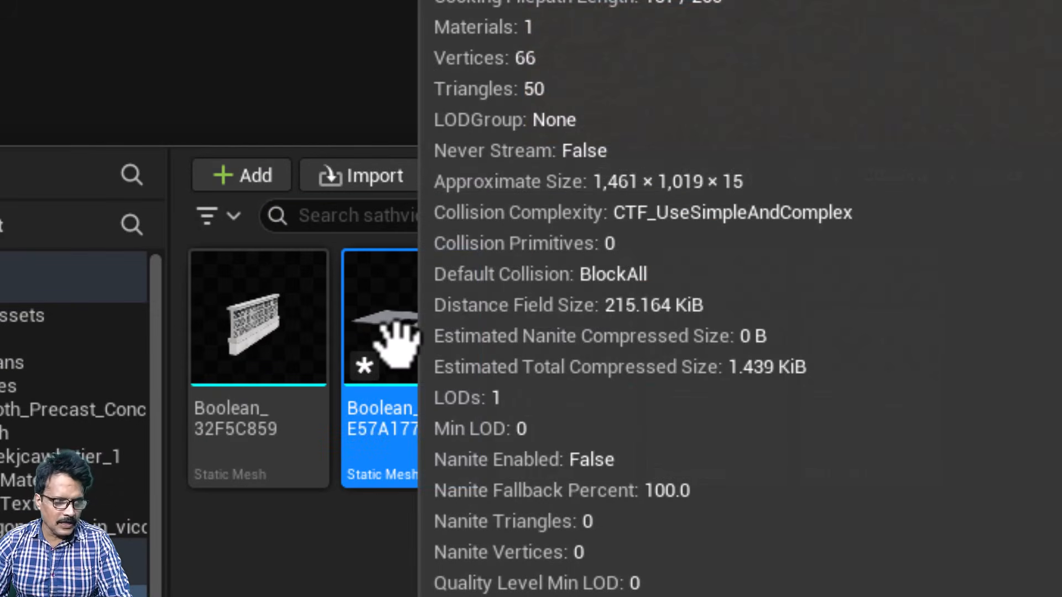
right_click(390, 346)
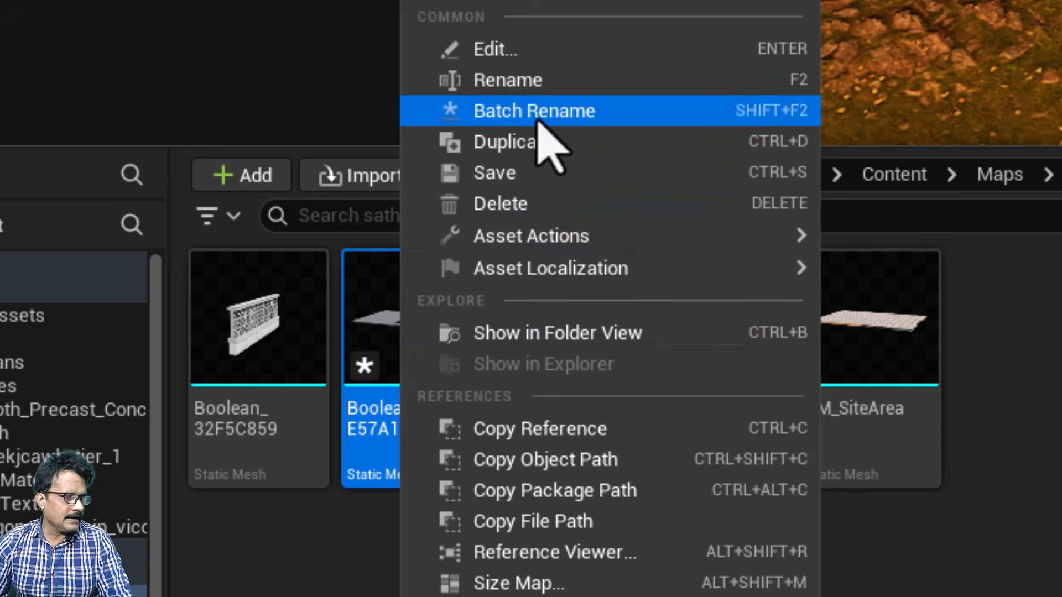
left_click(541, 80)
type("SM_")
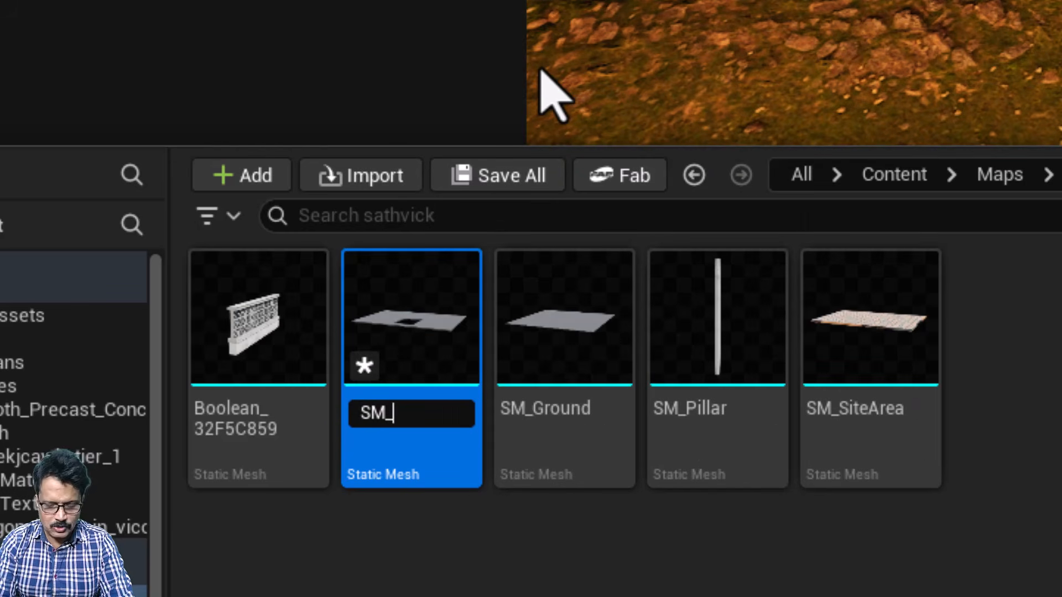
type("Ceilings")
key("Return")
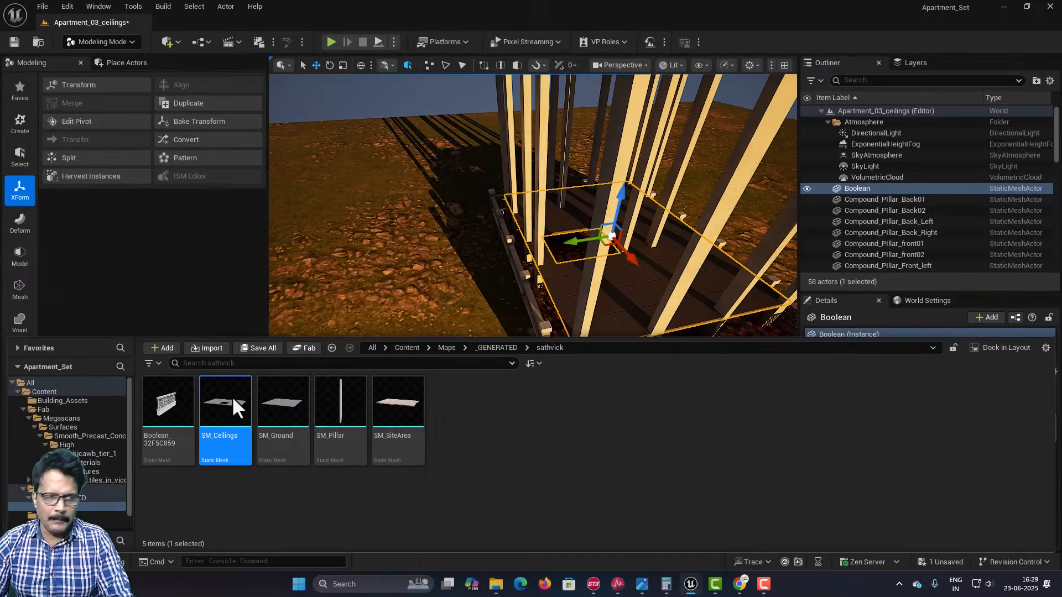
Step: Assign the ML_Pillar_Concrete material to Element 0 of the SM_Ceilings mesh and save the asset
double_click(232, 398)
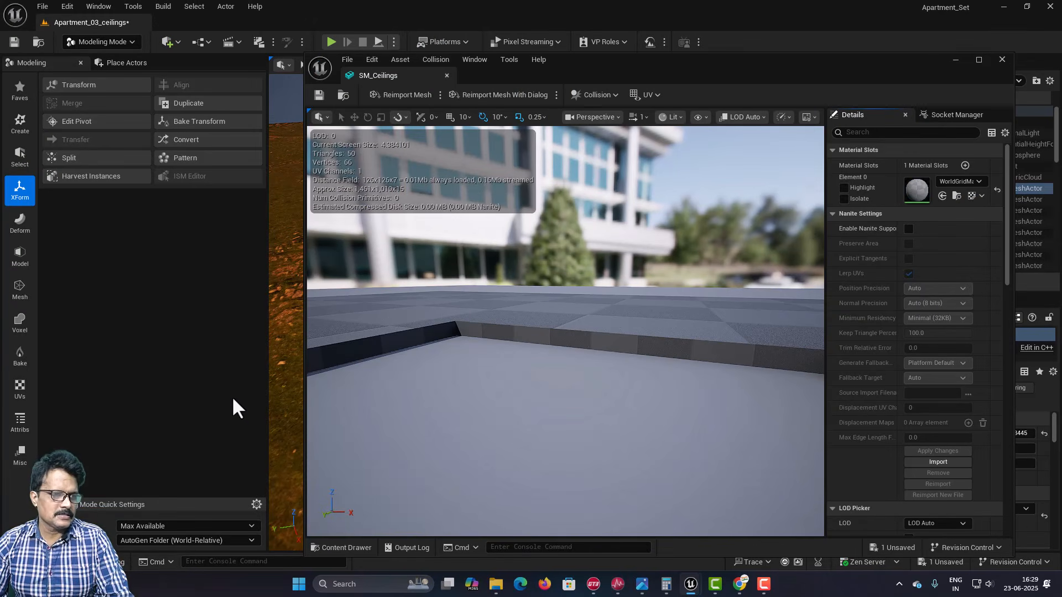
scroll(490, 310, "down", 6)
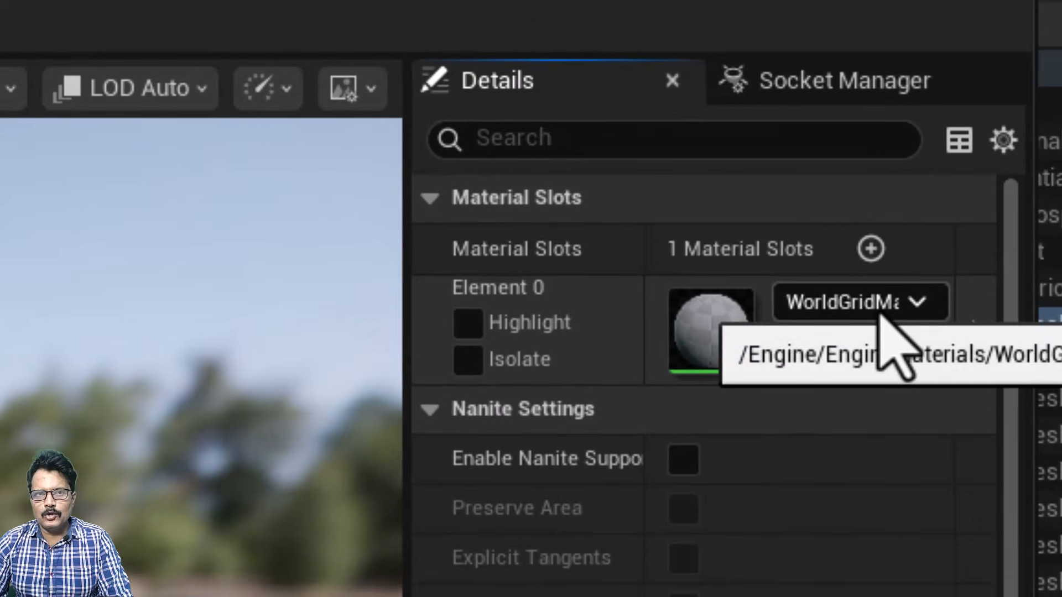
left_click(882, 316)
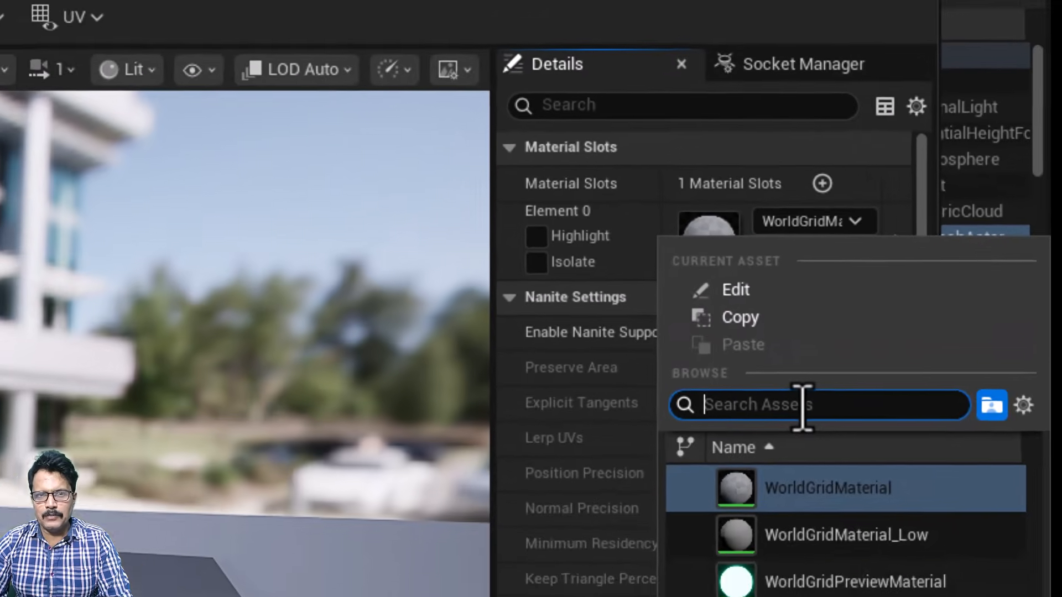
type("con")
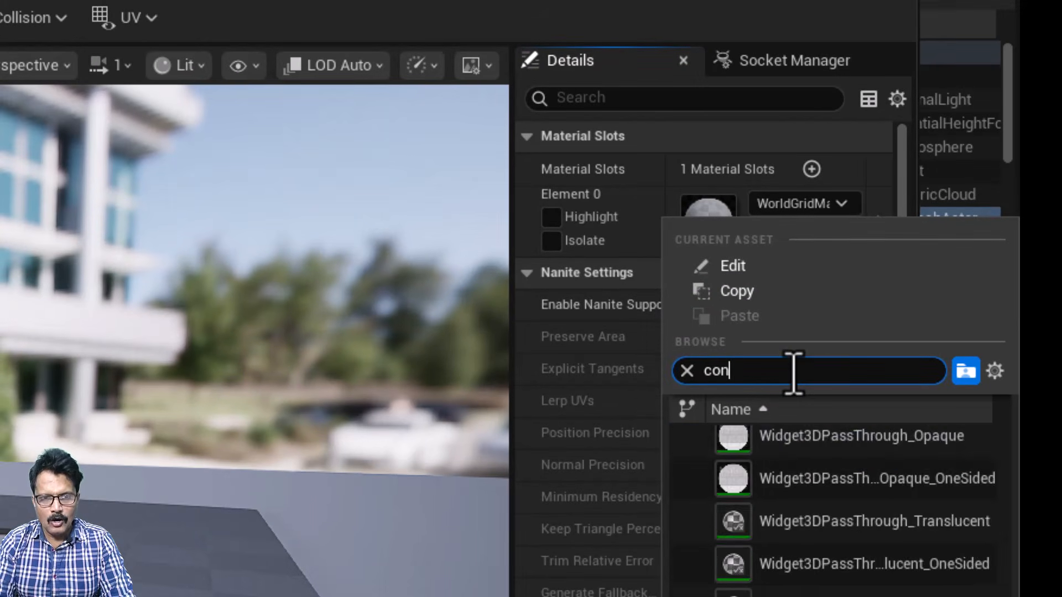
type("crete")
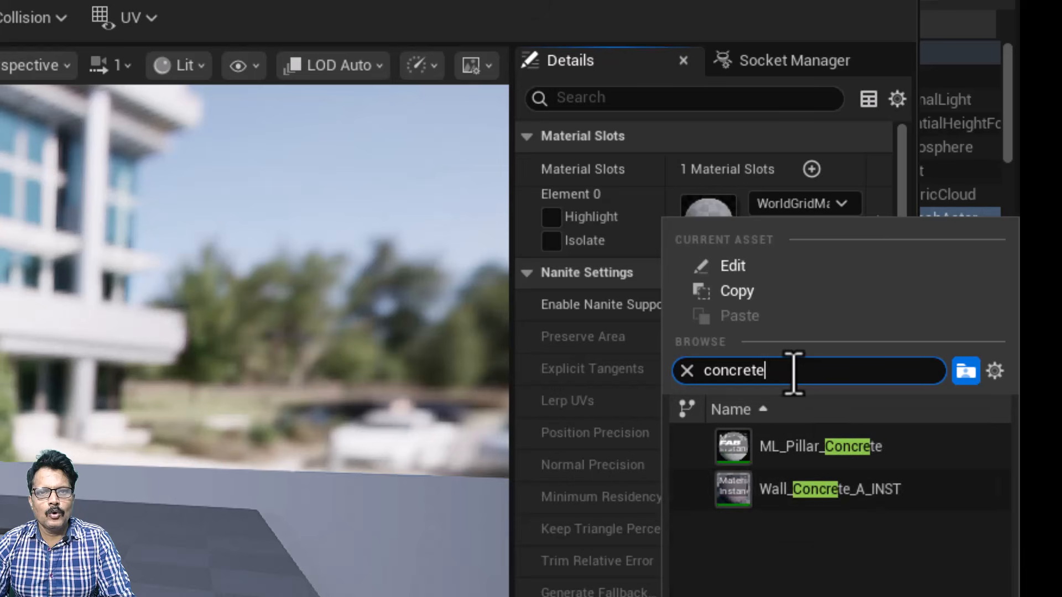
left_click(812, 446)
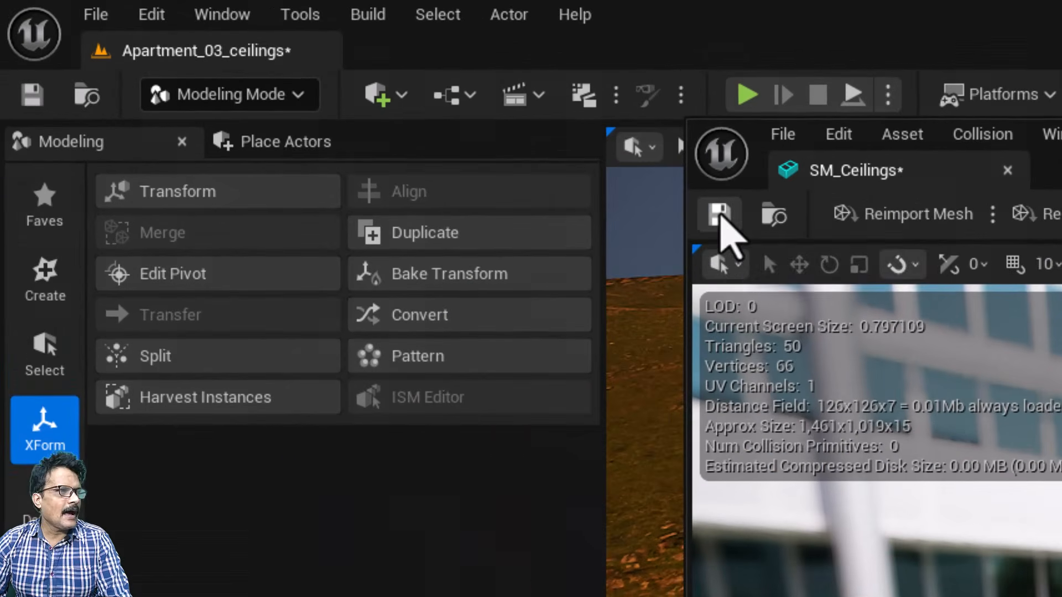
left_click(720, 215)
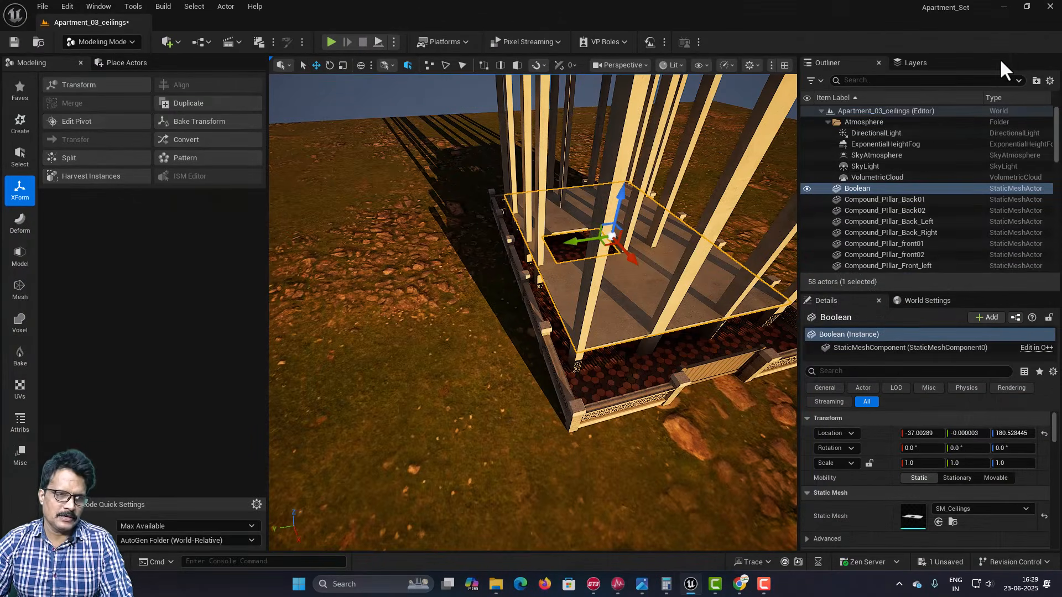
Step: Set the slab's Z location to 0
left_click(1013, 432)
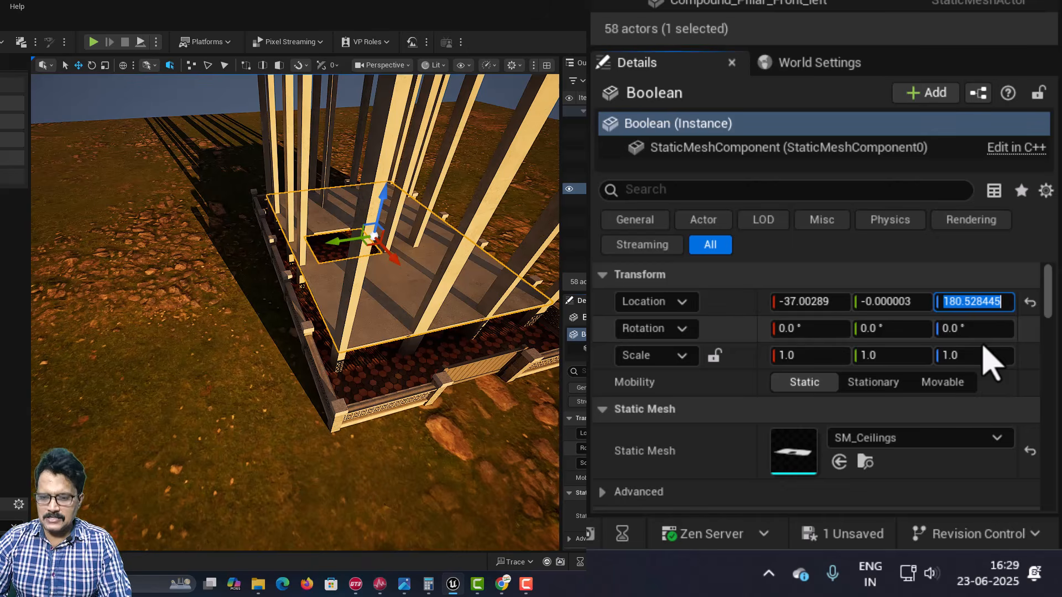
type("0")
key("Return")
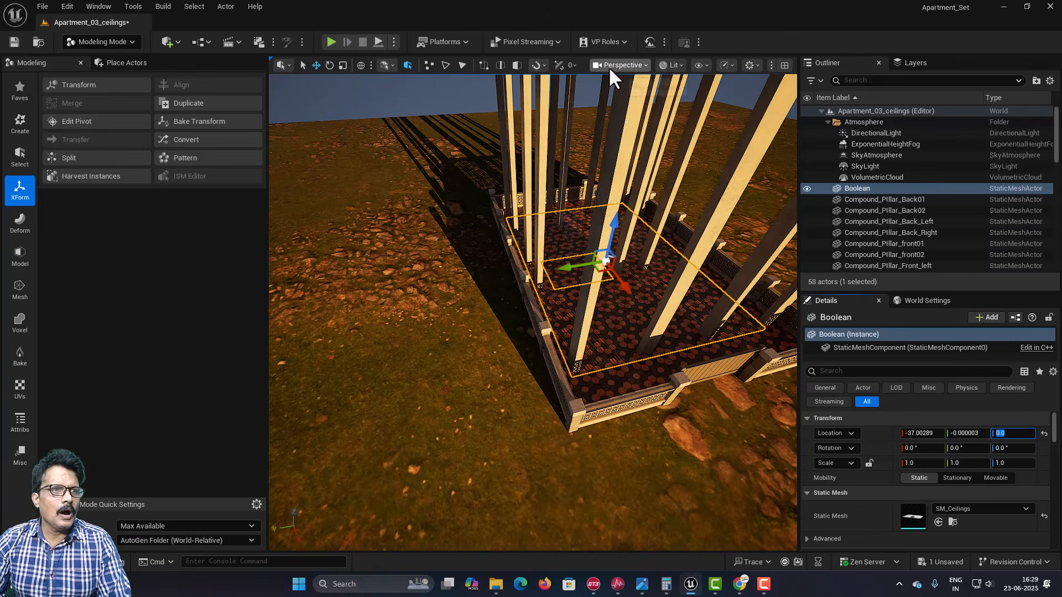
Step: In the Top view, rename the Boolean slab actor in the level as SM_GroundFloor
left_click(381, 64)
left_click(265, 324)
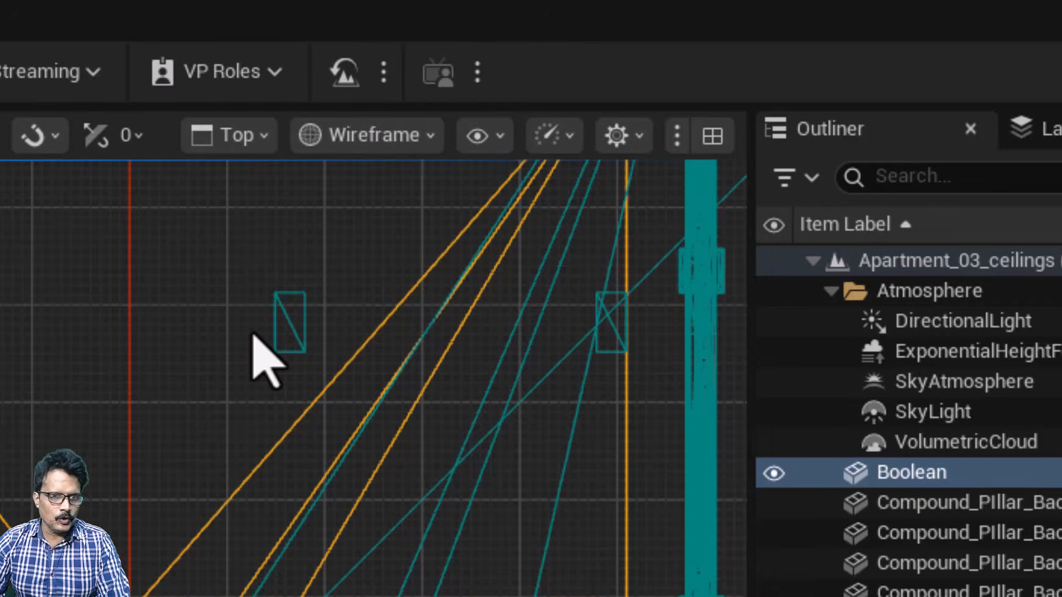
left_click(957, 475)
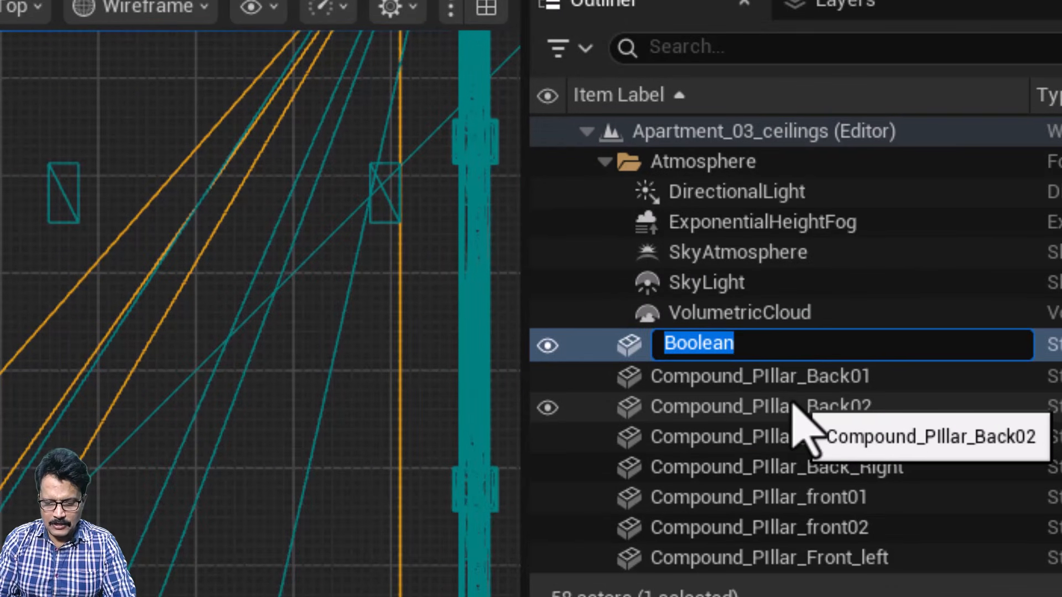
type("SM_GroundFloor")
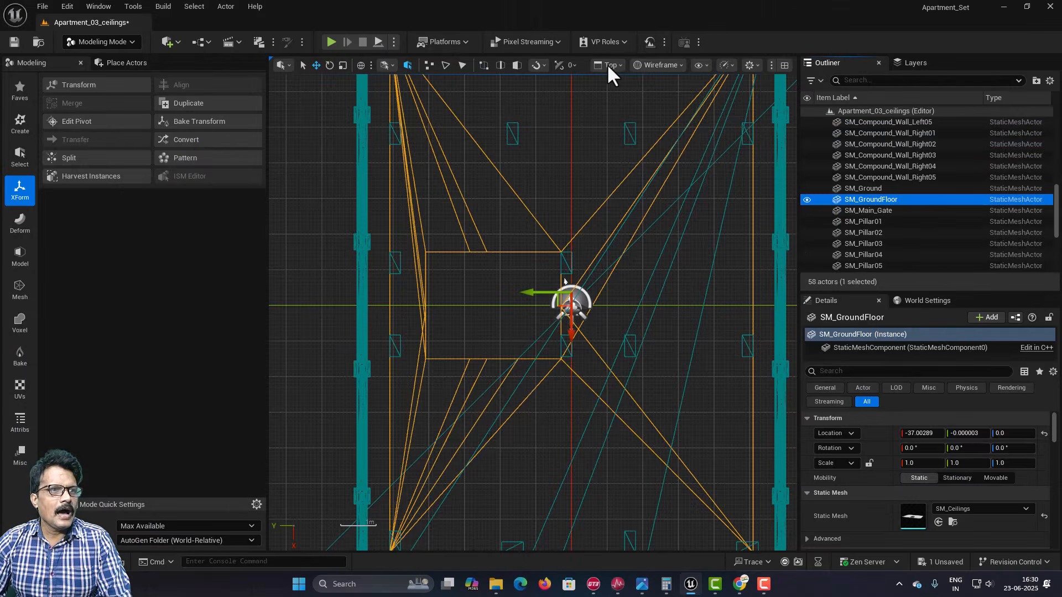
Step: Switch to the image viewer and examine the floor heights in the section drawing houseplan_0003_Layer 6.jpg
left_click(607, 65)
left_click(422, 409)
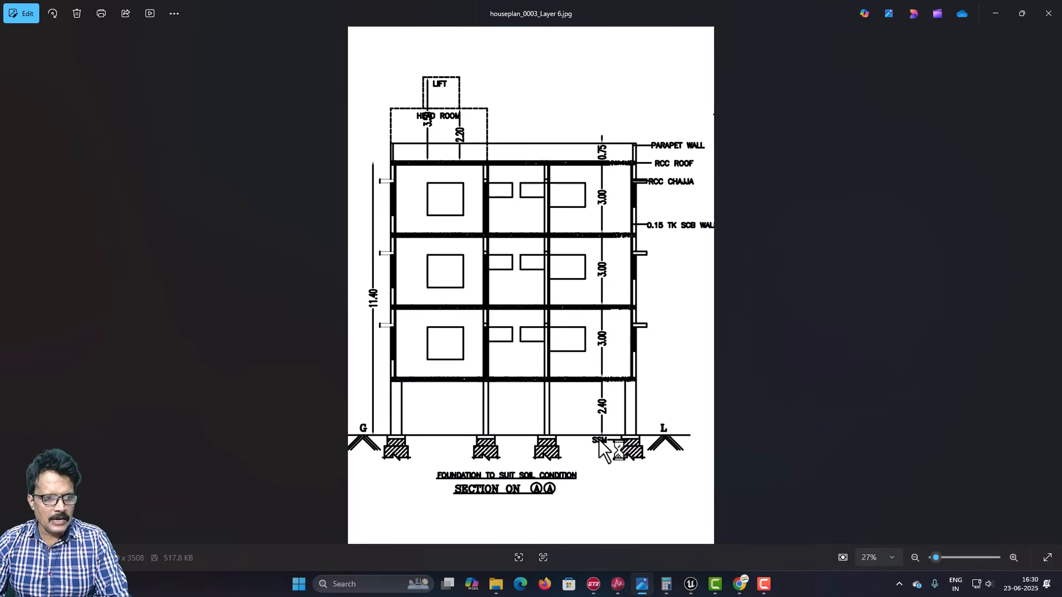
scroll(608, 448, "up", 2)
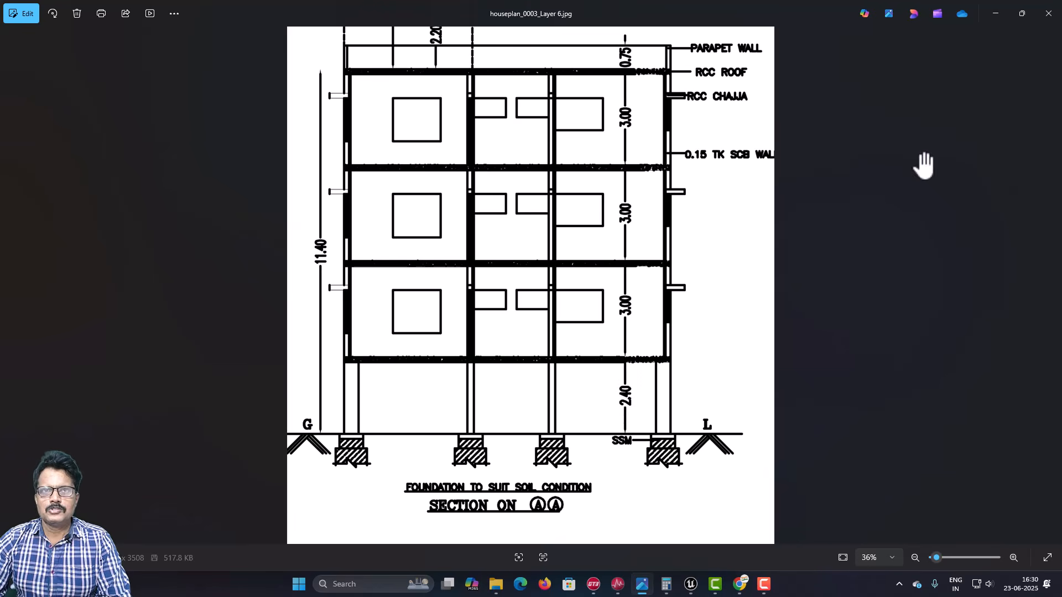
Step: Return to the Unreal Editor and set the Z location of SM_GroundFloor to 240
left_click(995, 12)
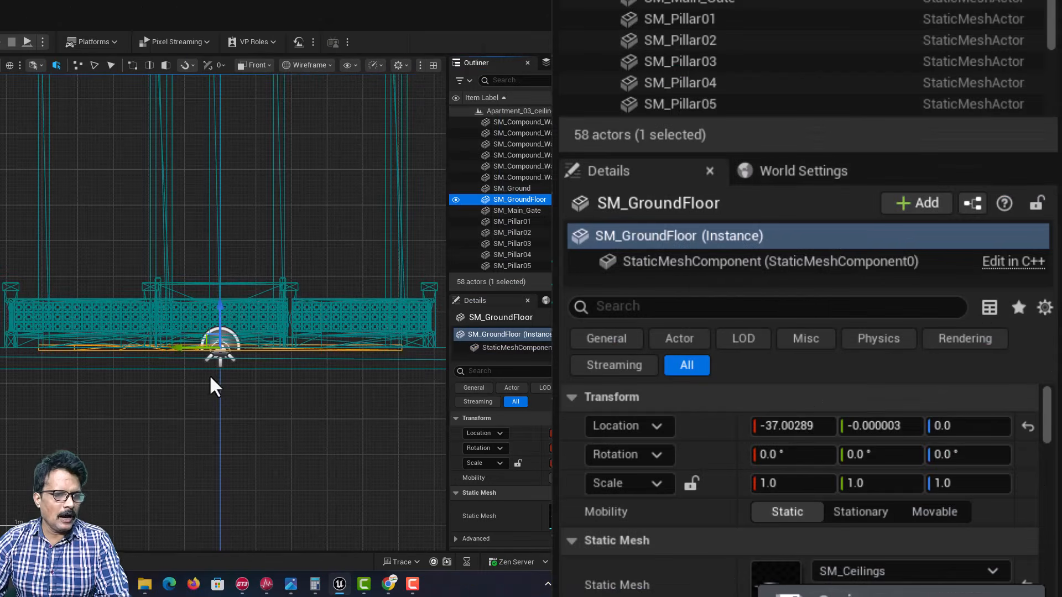
left_click(944, 426)
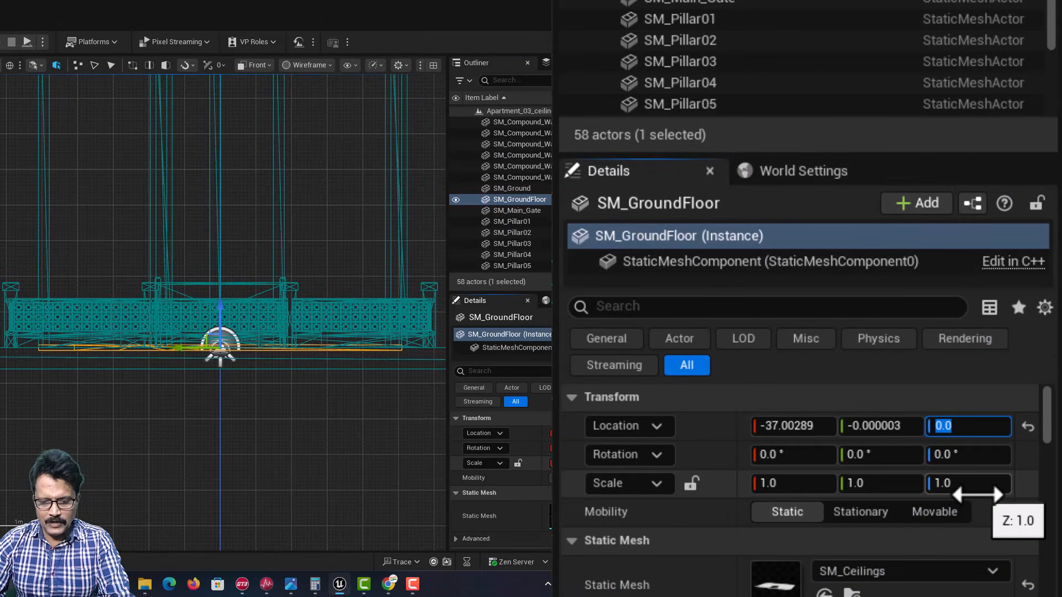
key("Return")
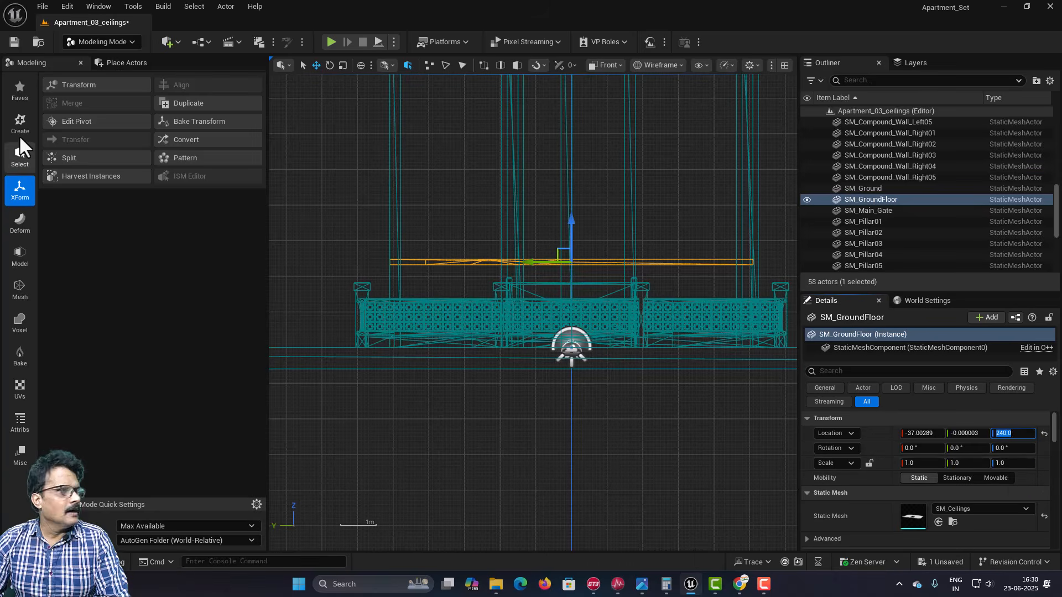
Step: Duplicate the SM_GroundFloor slab and rename the copy SM_Ceiling_FirstFloor
left_click(65, 7)
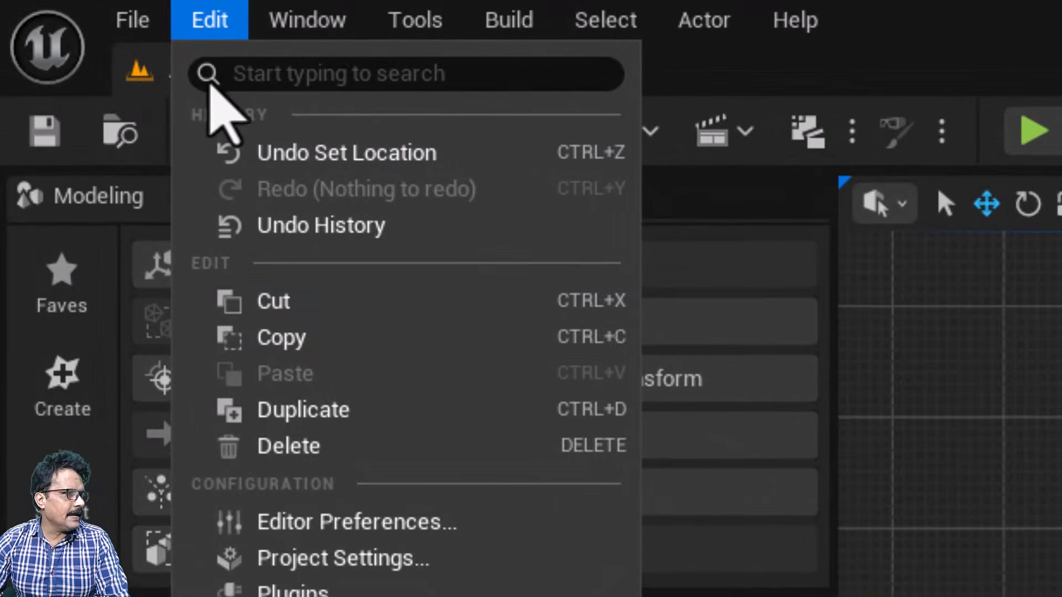
left_click(84, 131)
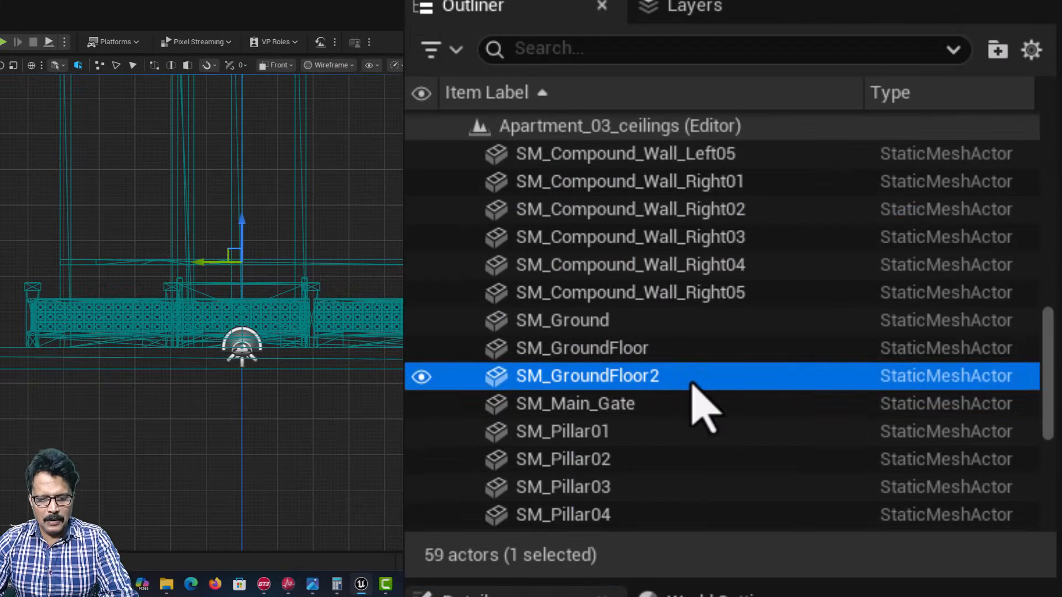
key("F2")
type("S")
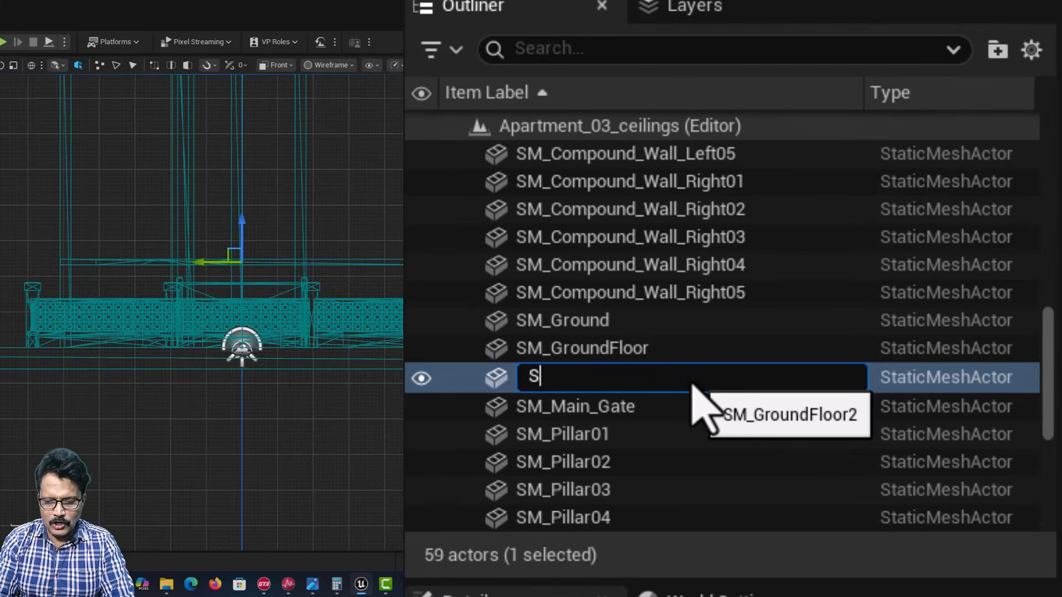
type("Ceilin")
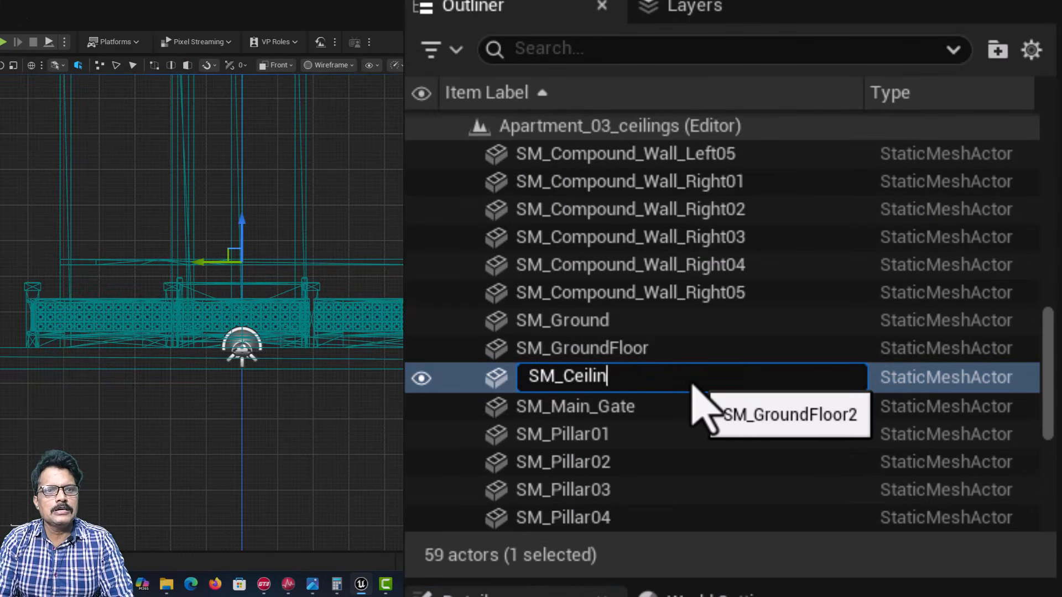
type("g_FirstFloo")
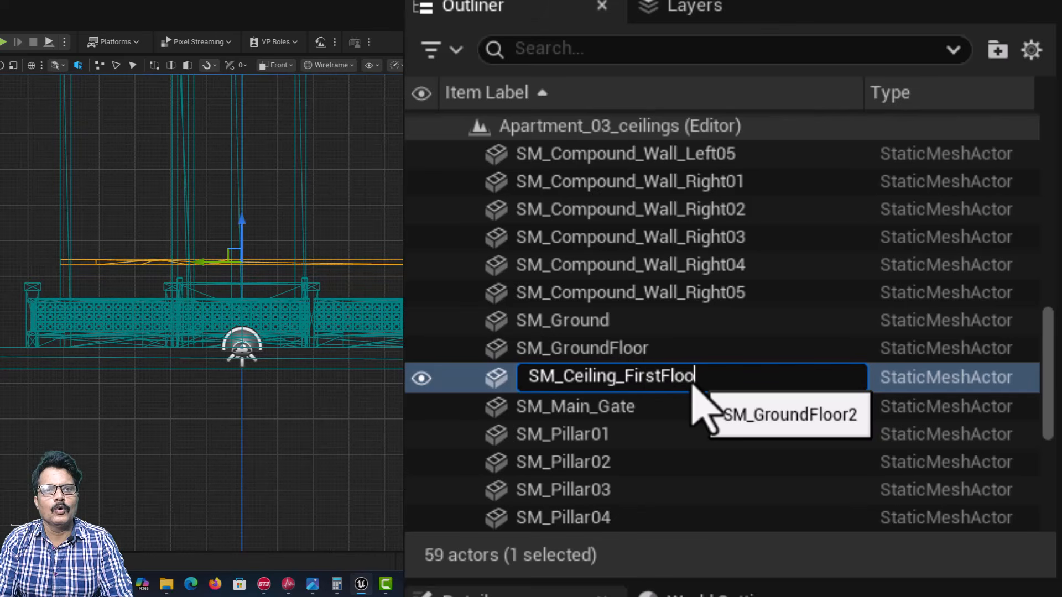
key("Return")
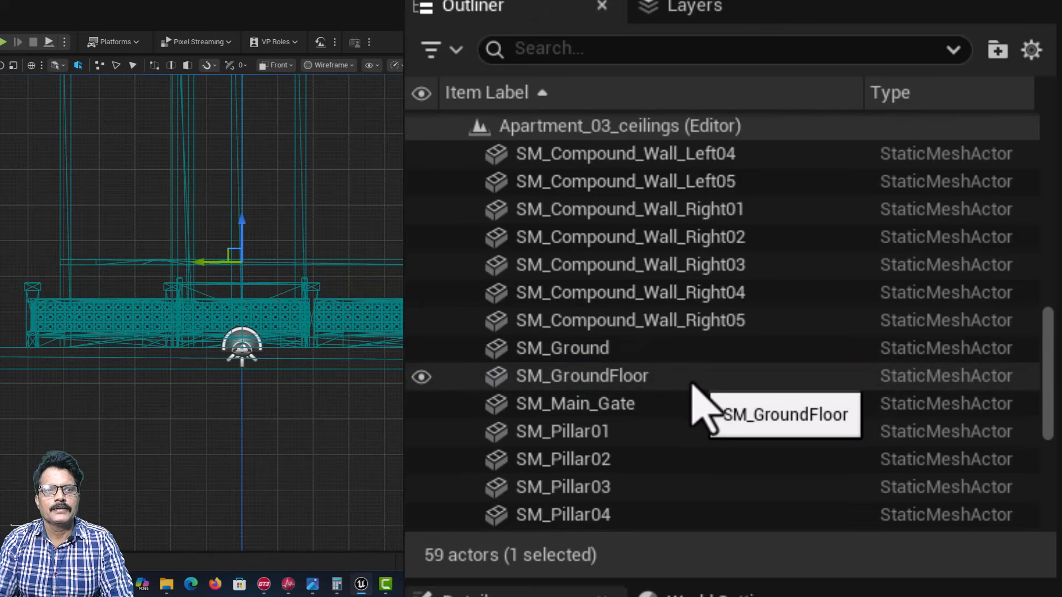
Step: Rename the original SM_GroundFloor actor as SM_Ceiling_GroundFloor
left_click(585, 381)
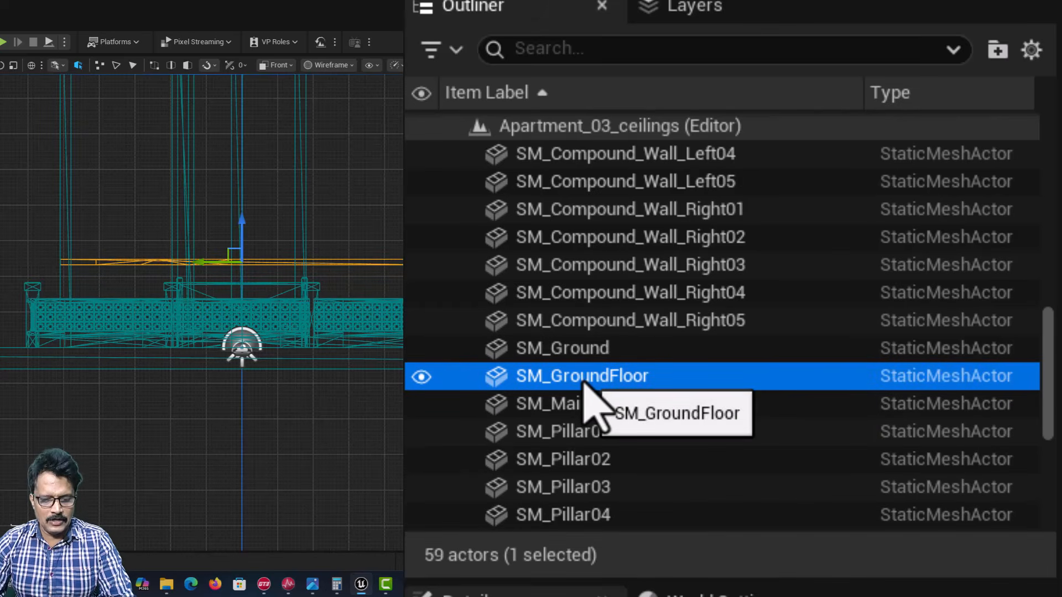
key("F2")
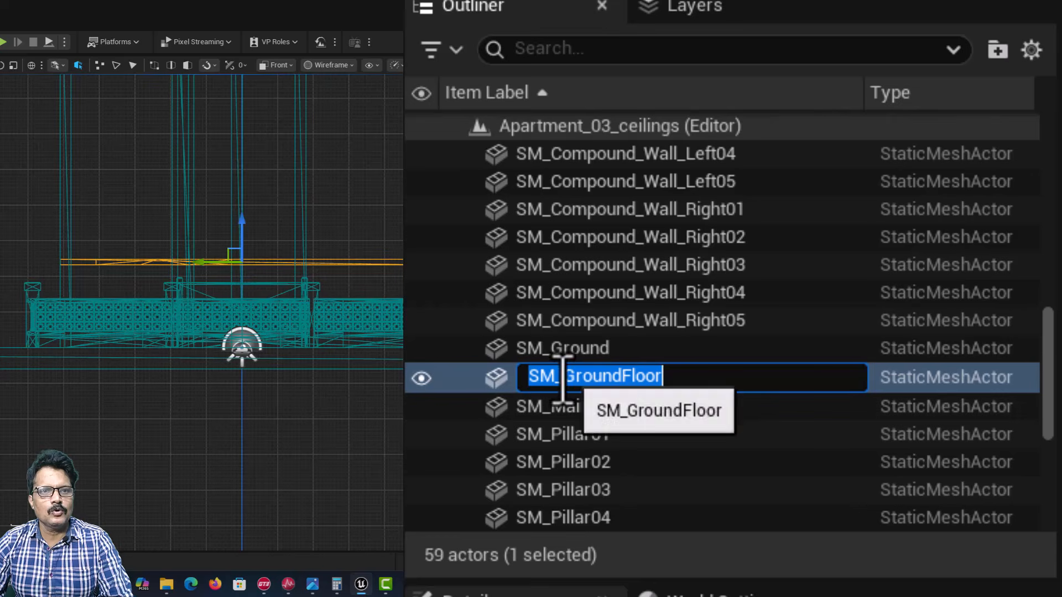
left_click_drag(563, 376, 831, 376)
type("Ceiling")
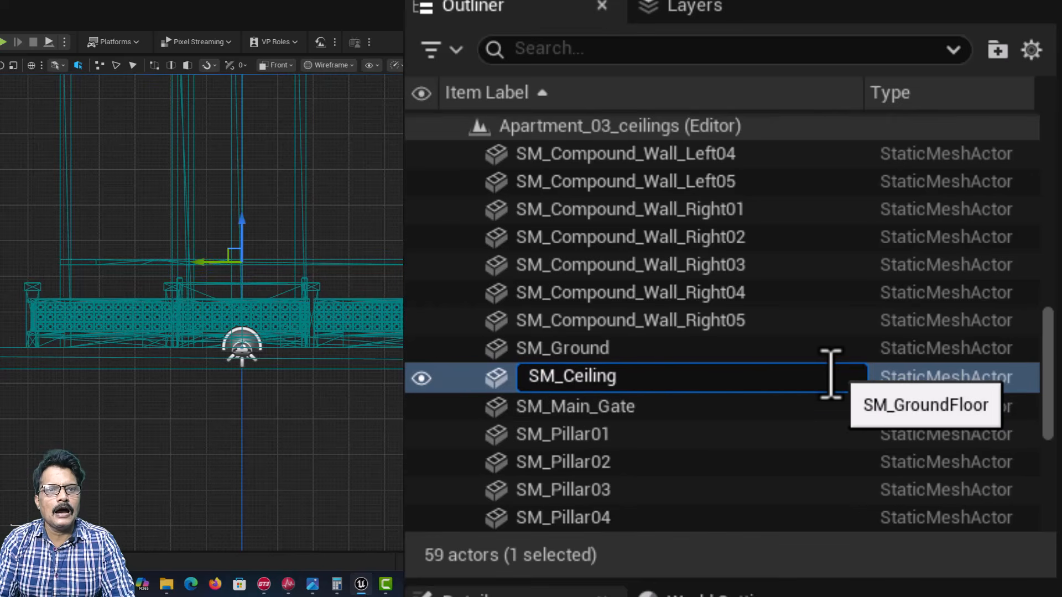
type("_Ground")
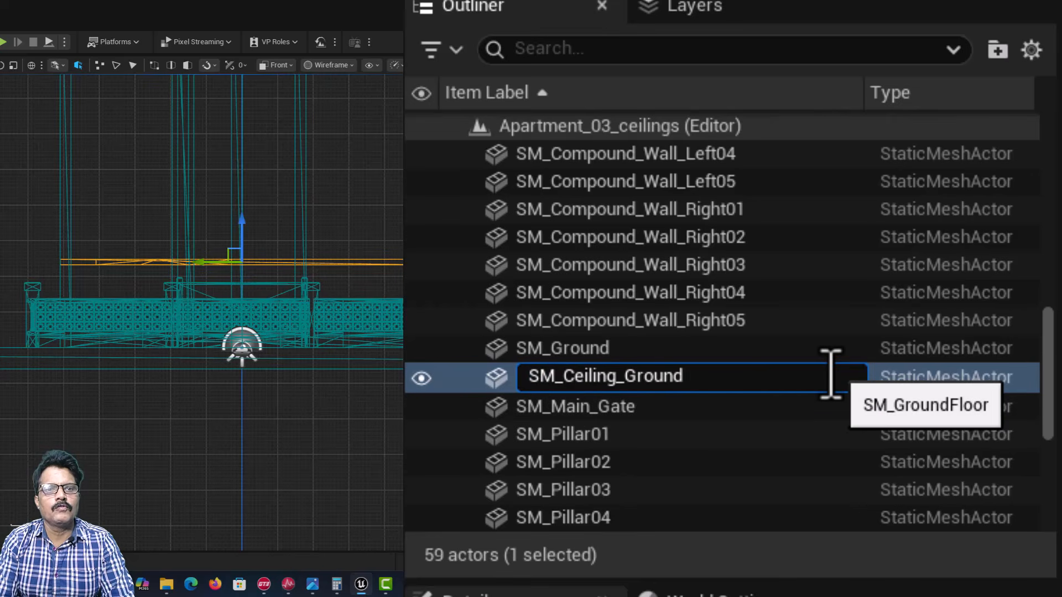
type("Floor")
key("Return")
Step: Raise SM_Ceiling_FirstFloor by 300 to a Z location of 540, following the floor height in the section drawing
left_click(645, 356)
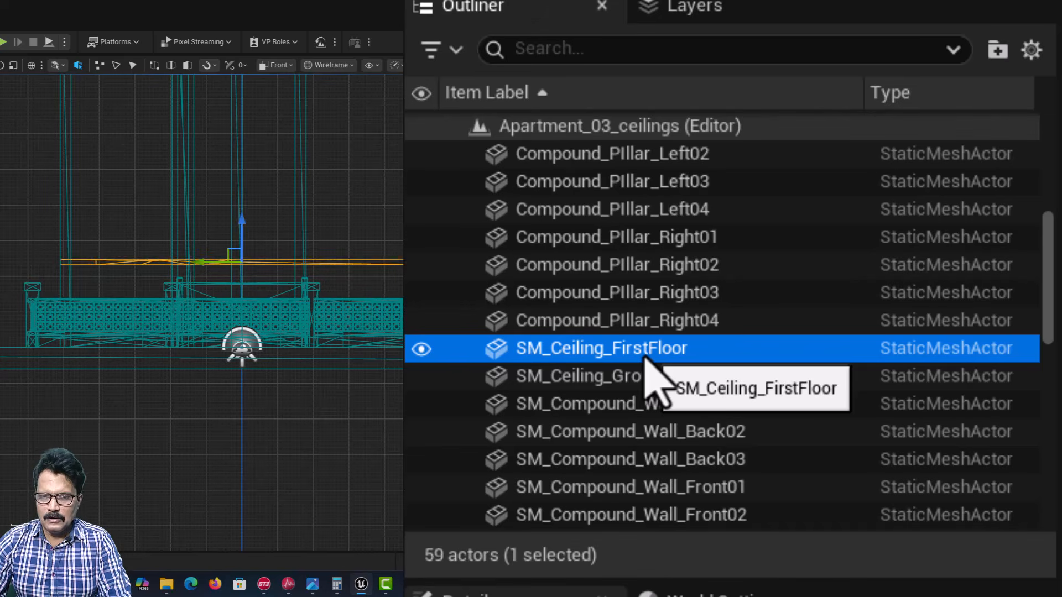
left_click(313, 584)
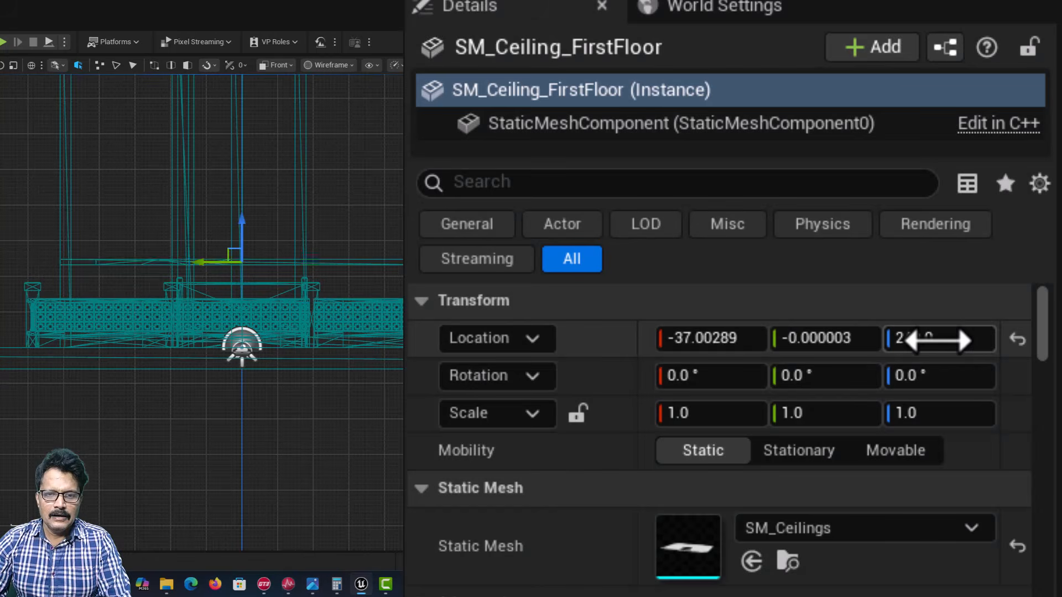
left_click(953, 341)
left_click(953, 341)
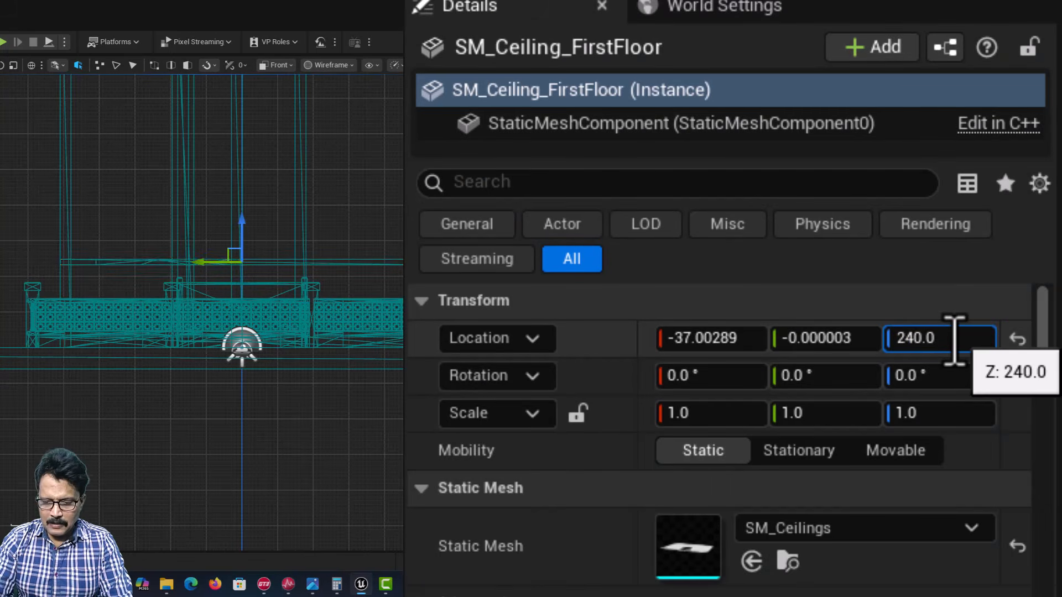
type("+300")
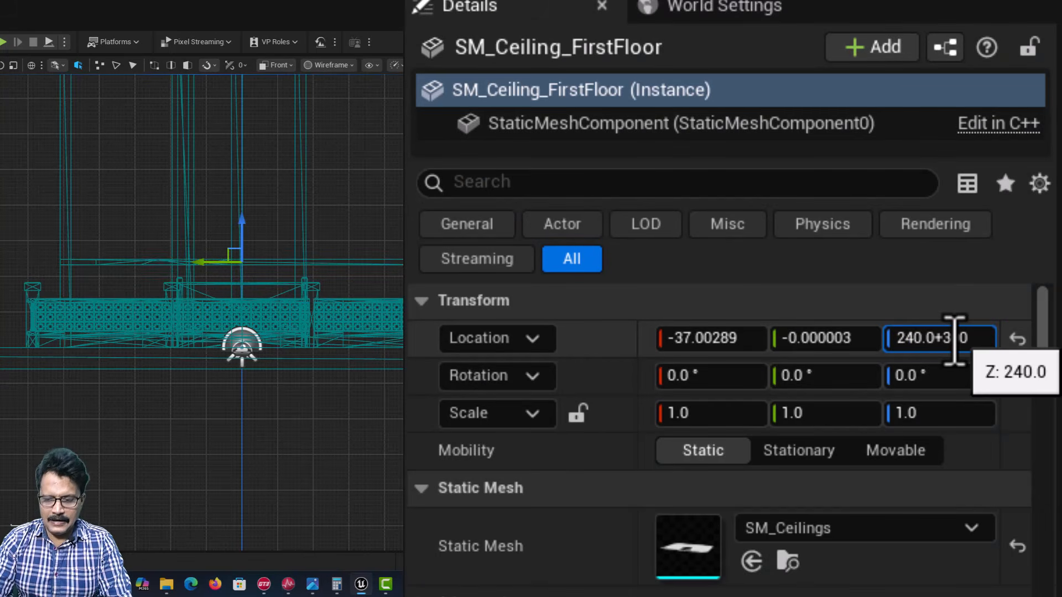
key("Return")
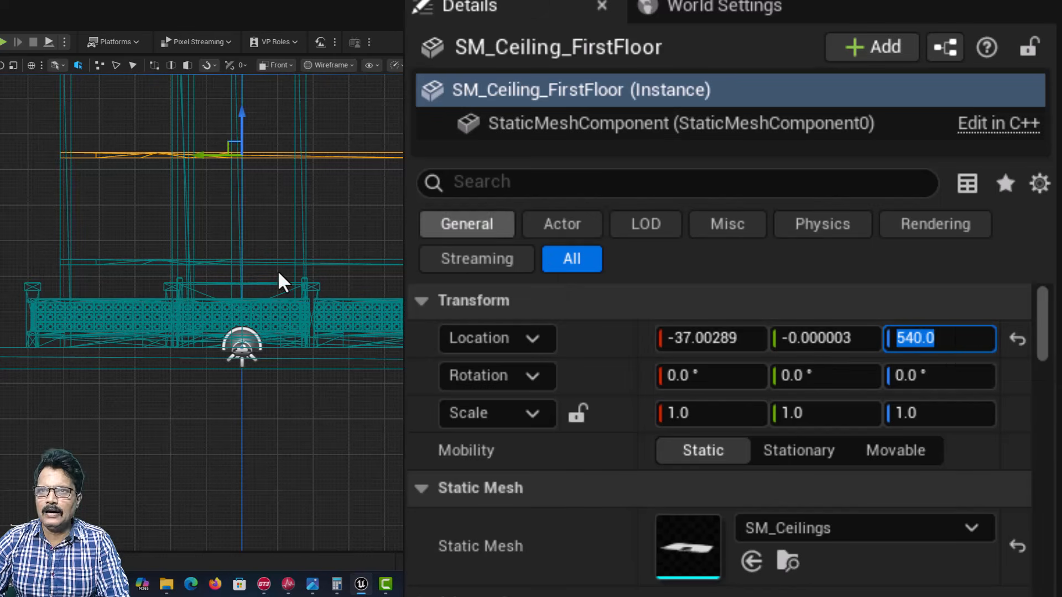
Step: Duplicate the SM_Ceiling_FirstFloor slab and rename the copy SM_Ceiling_SecondFloor
scroll(319, 230, "down", 5)
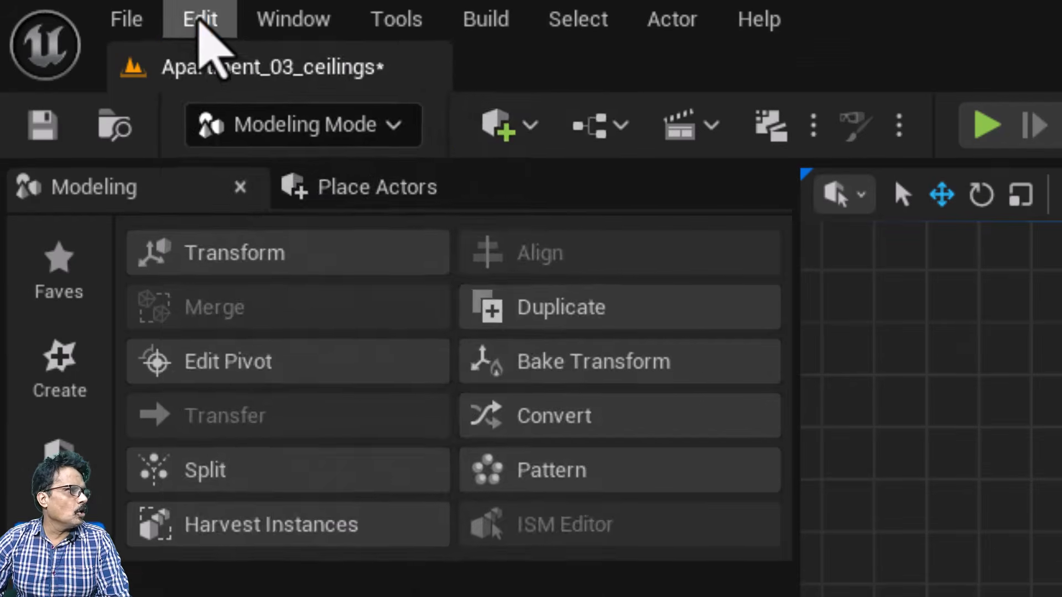
left_click(151, 15)
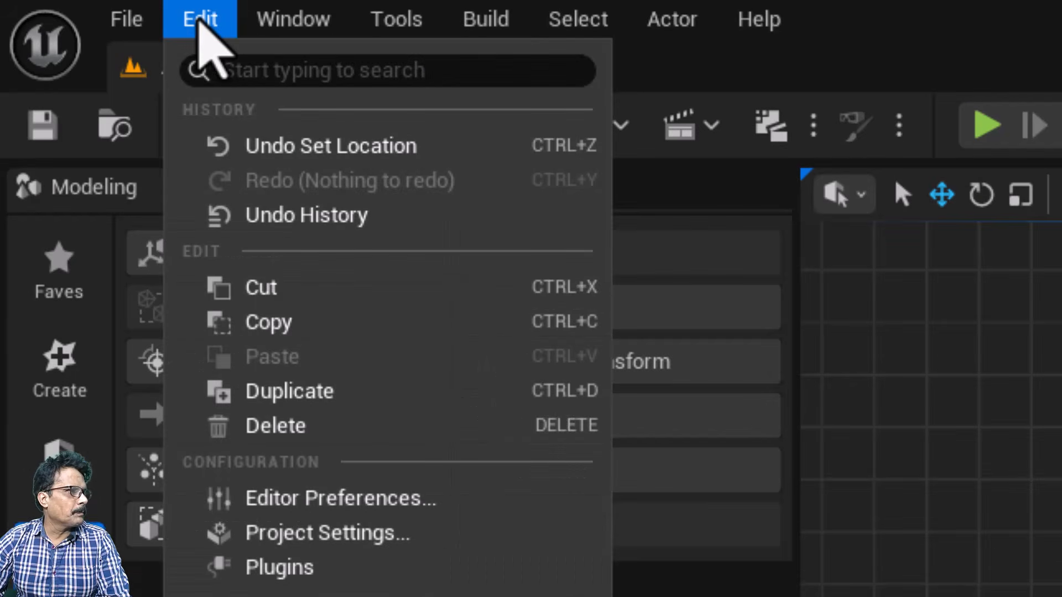
left_click(211, 291)
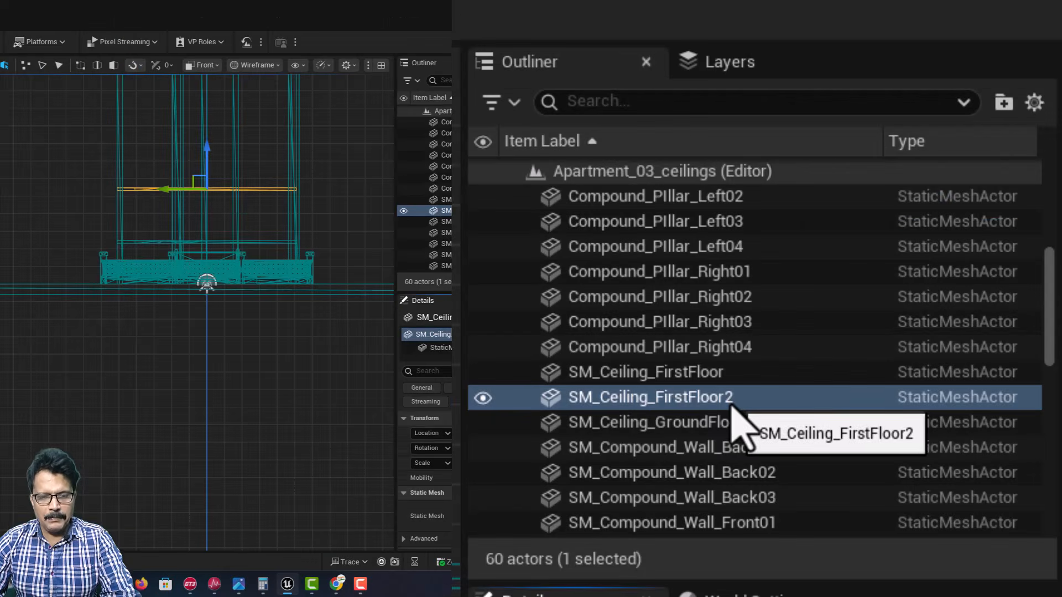
left_click(735, 402)
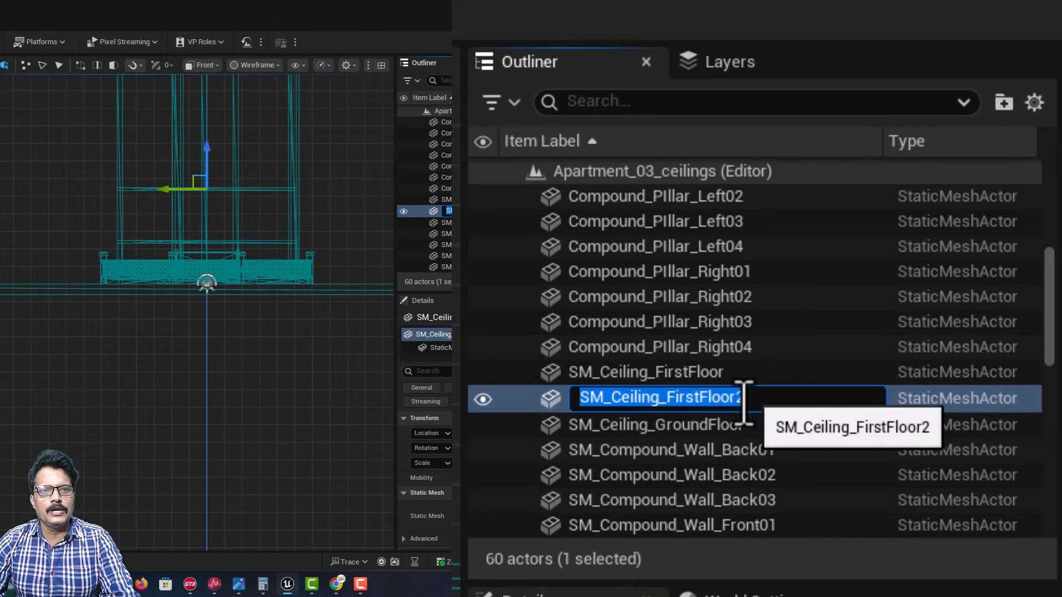
left_click_drag(666, 397, 864, 388)
type("Second")
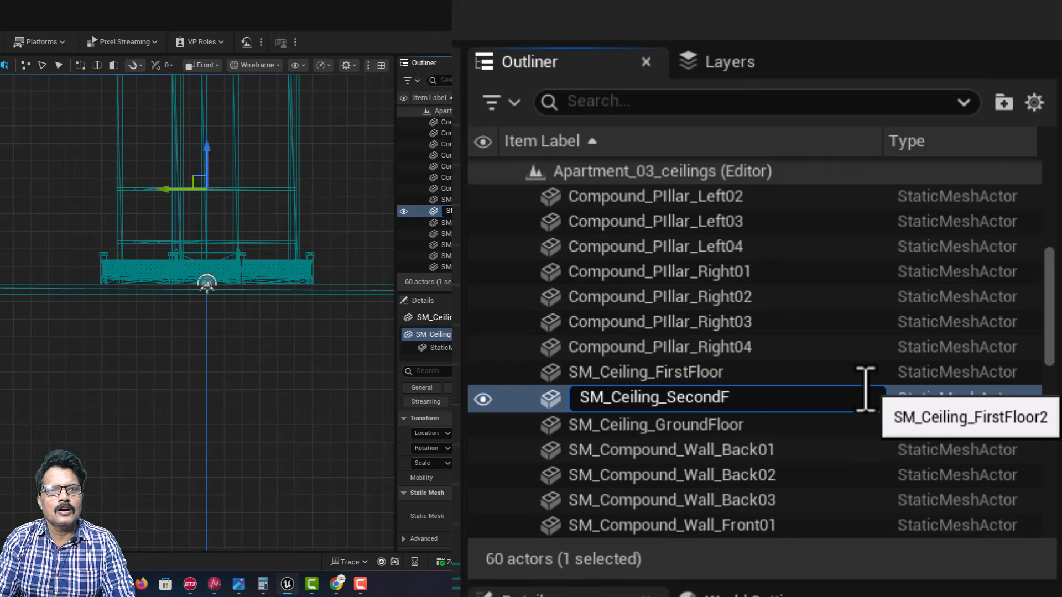
type("Floor")
key("Return")
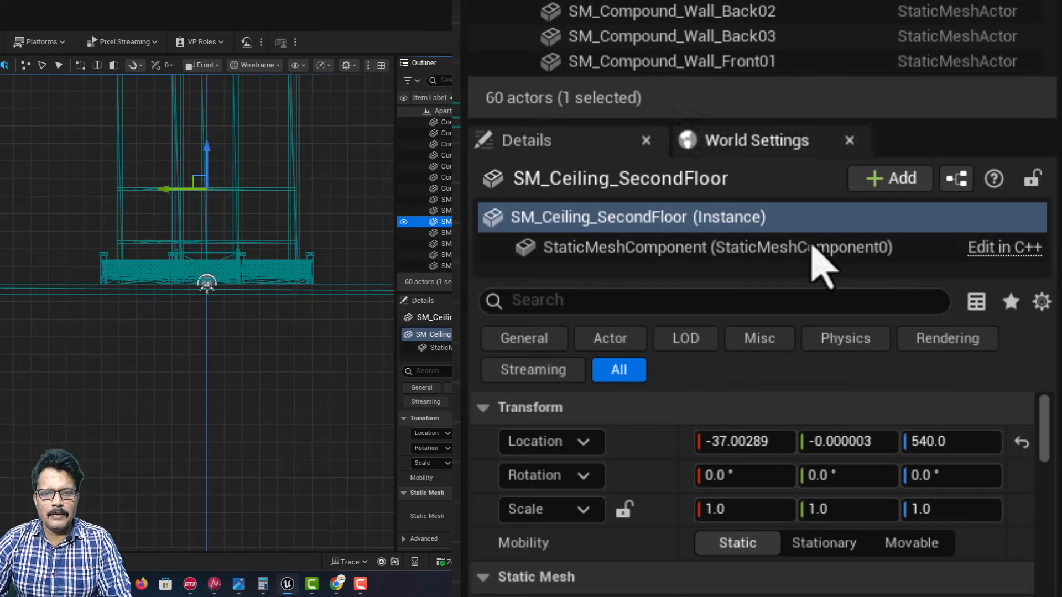
Step: Raise SM_Ceiling_SecondFloor by 300 to a Z location of 840
left_click(948, 441)
left_click(964, 442)
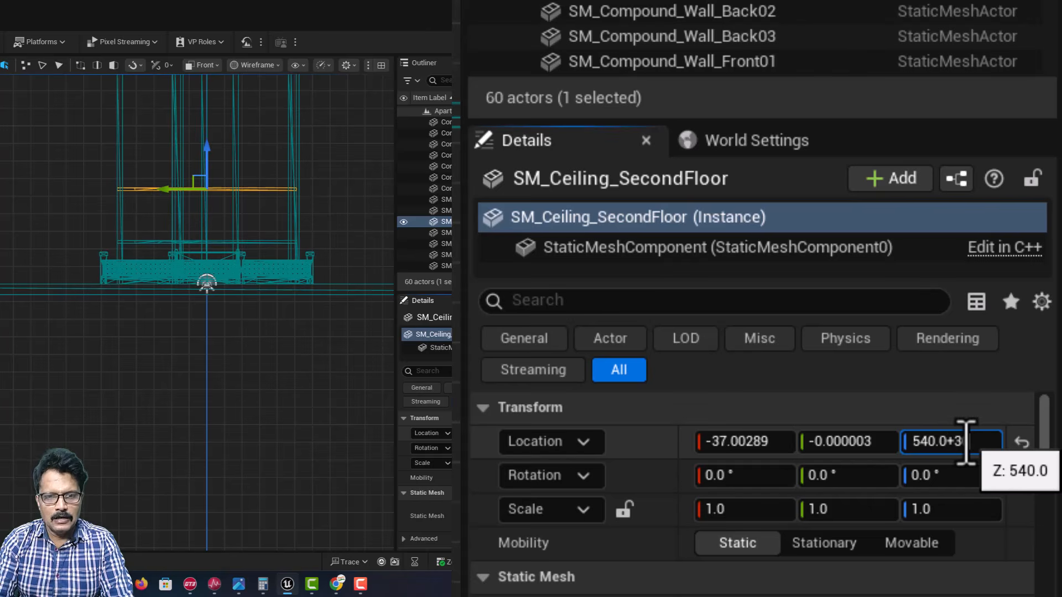
type("+300")
key("Return")
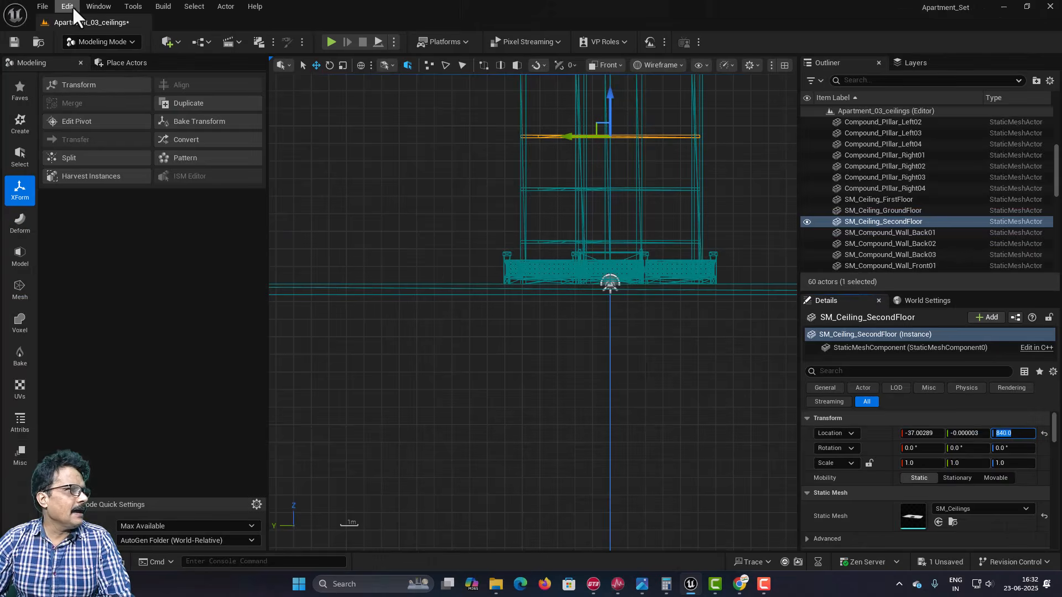
Step: Duplicate the SM_Ceiling_SecondFloor slab and rename the copy SM_Ceiling_ThirdFloor
left_click(71, 7)
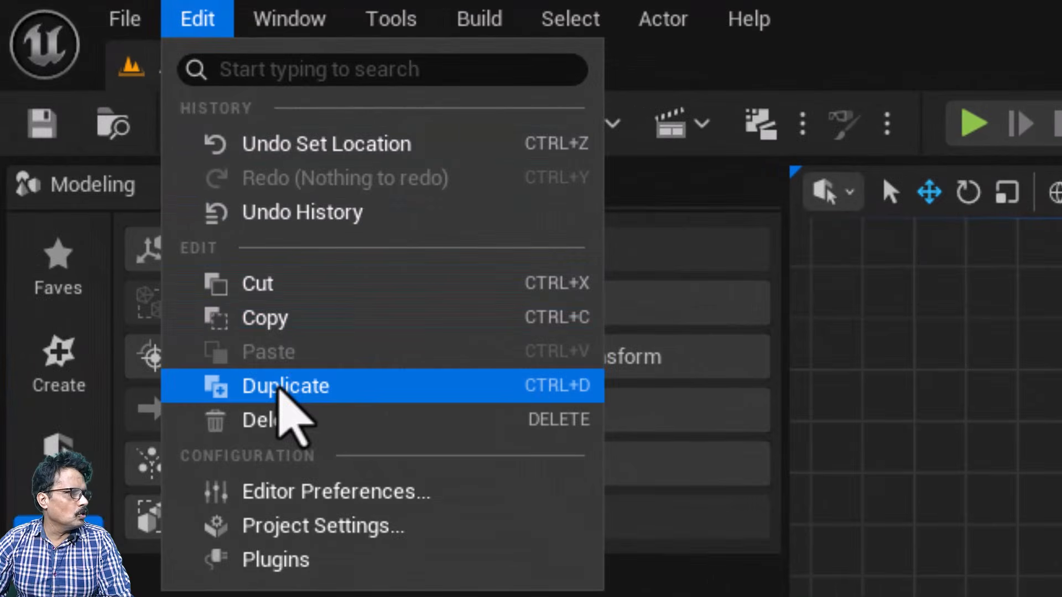
left_click(282, 386)
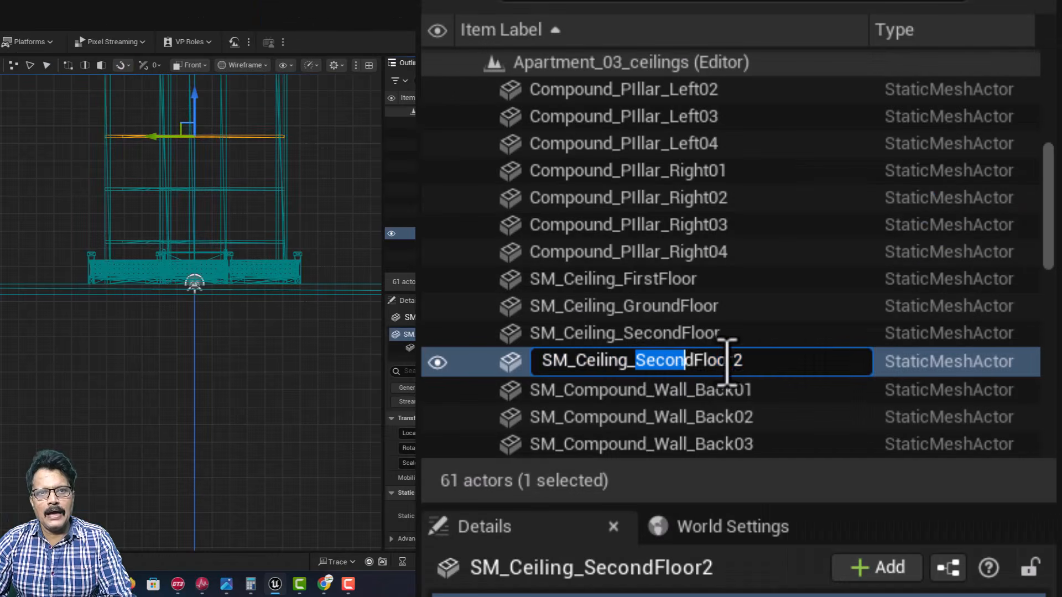
left_click_drag(726, 360, 881, 360)
type("ThirdF")
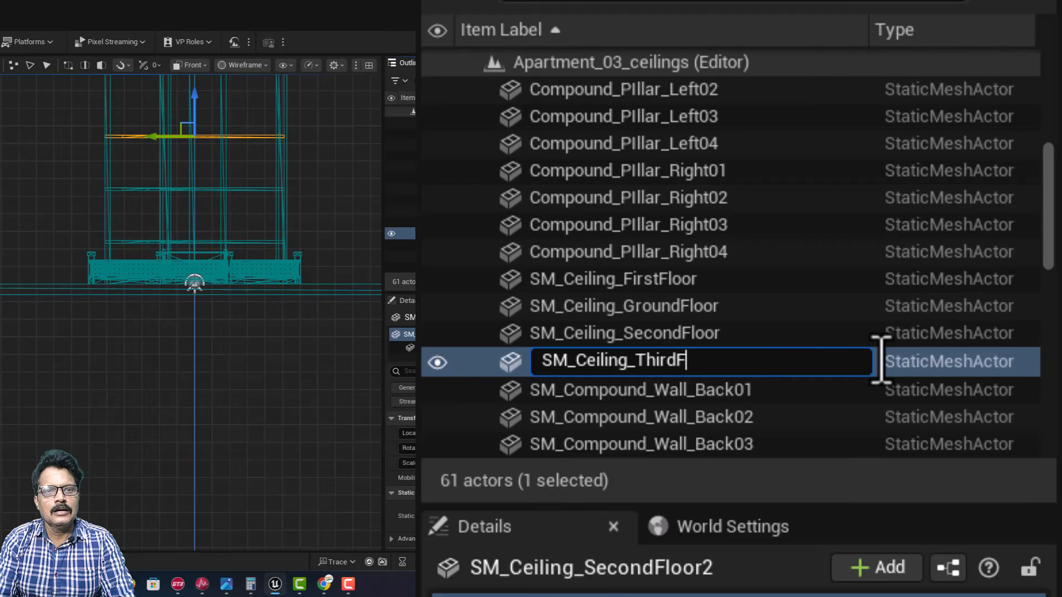
type("loor")
key("Return")
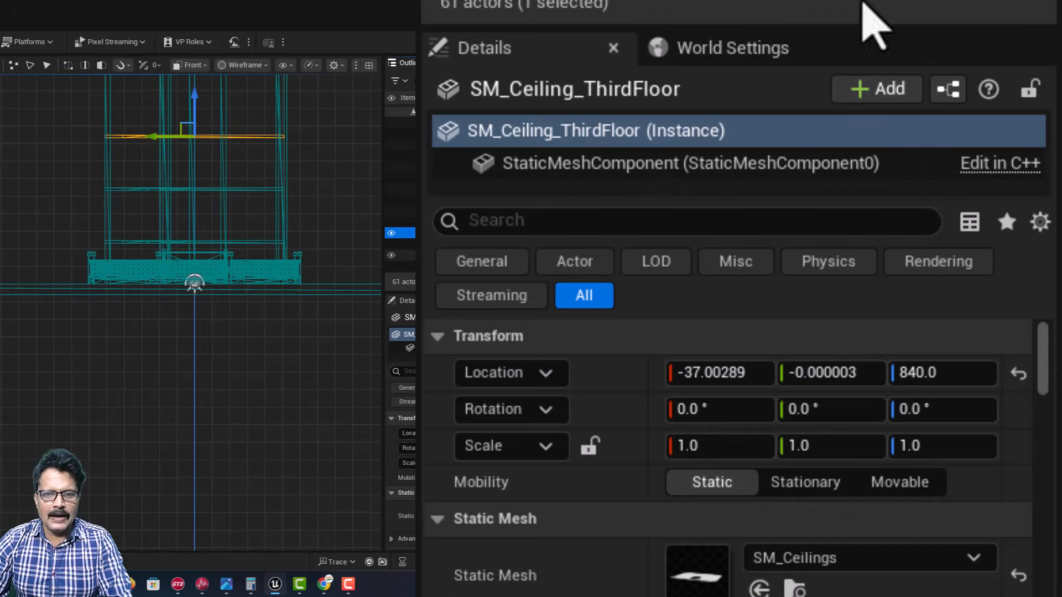
Step: Raise SM_Ceiling_ThirdFloor by 300 to a Z location of 1140
left_click(948, 372)
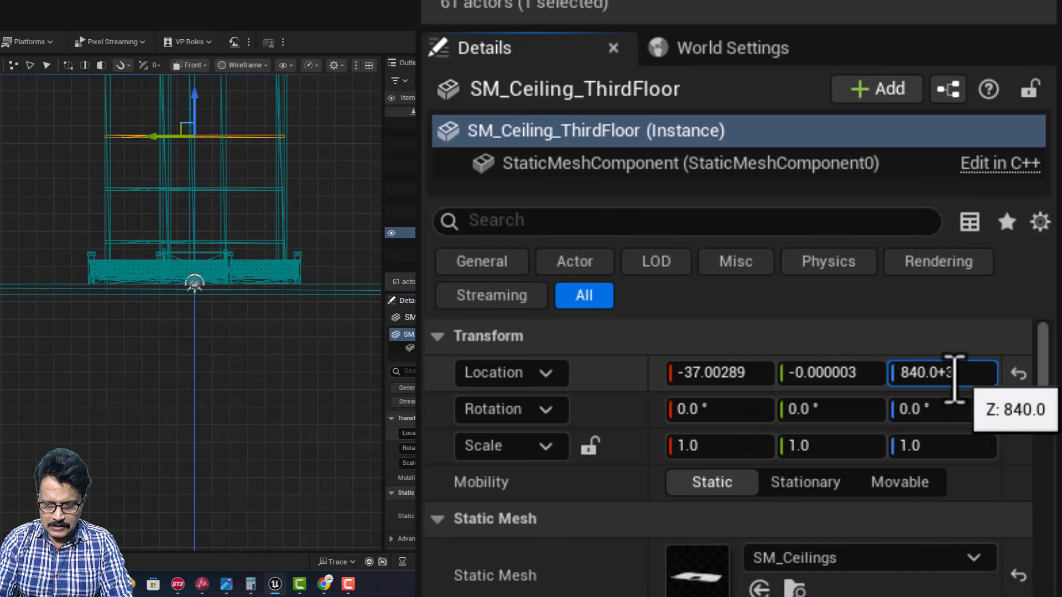
key("Return")
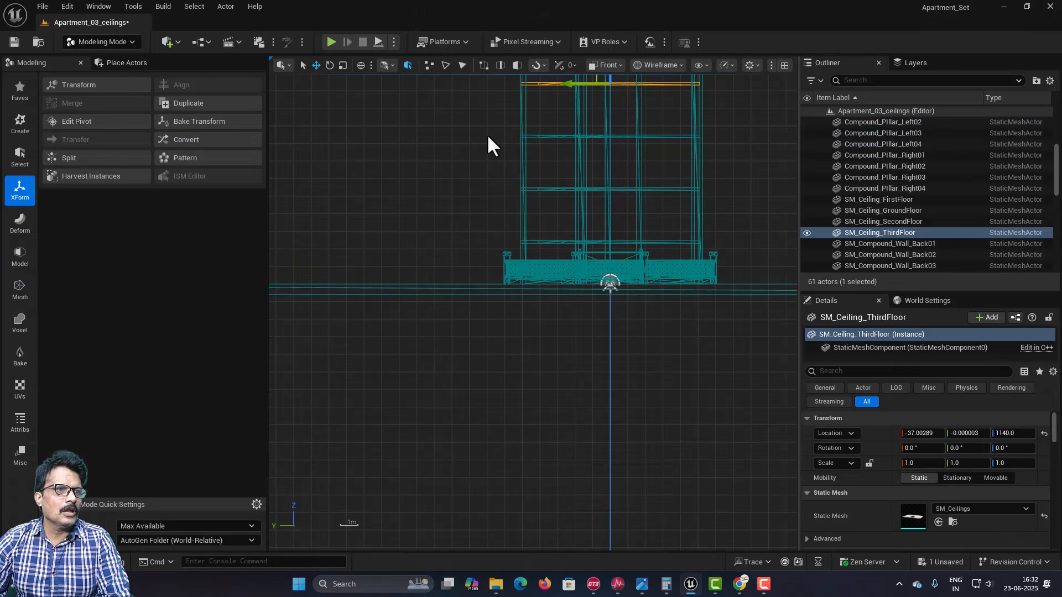
right_click_drag(72, 137, 51, 245)
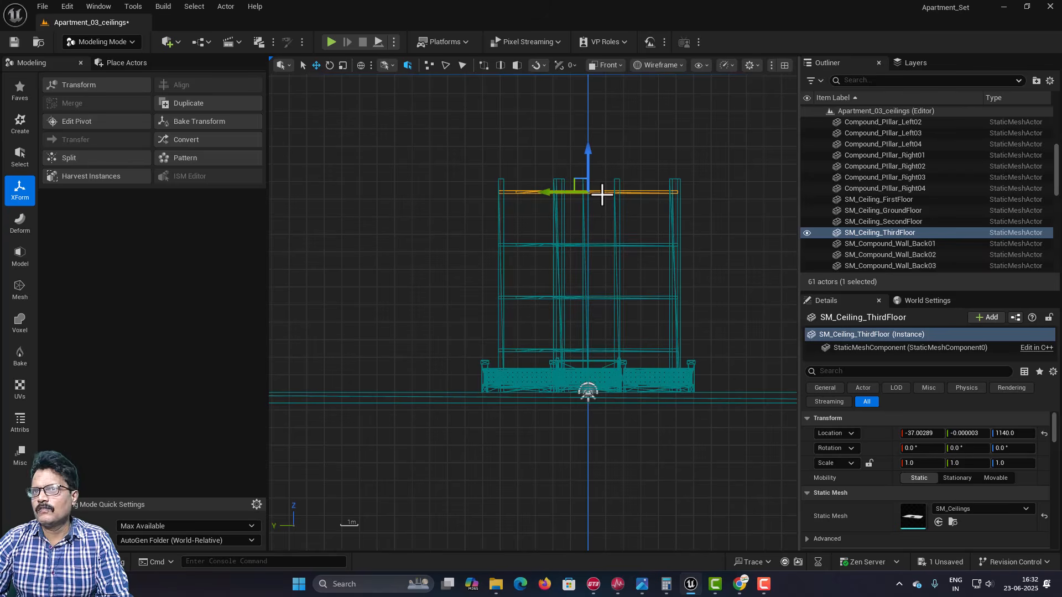
Step: Switch to the Perspective view and examine the stacked ceiling slabs against the pillars from outside the building
left_click(607, 66)
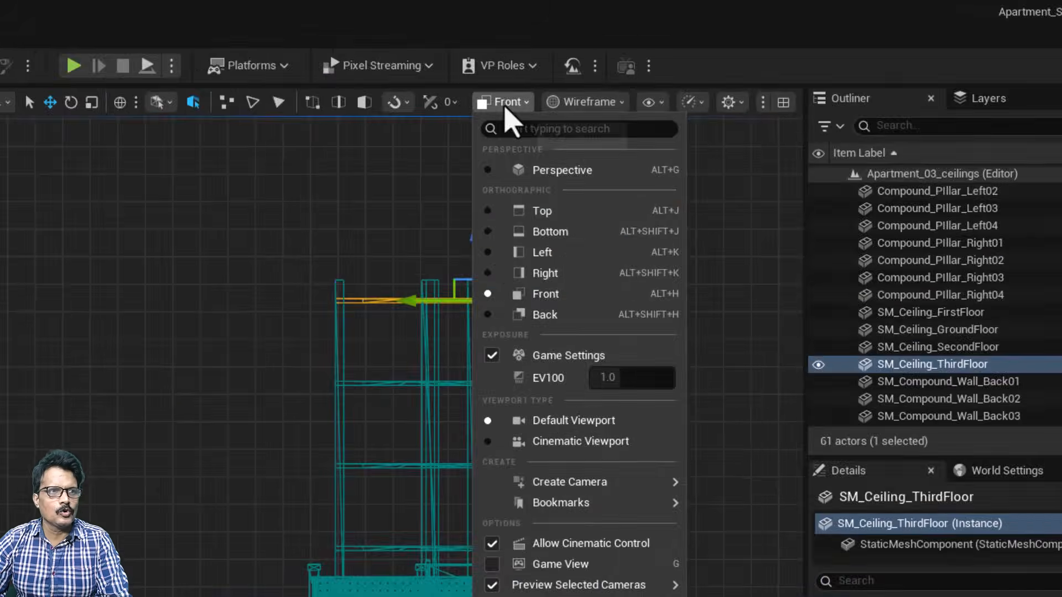
left_click(615, 106)
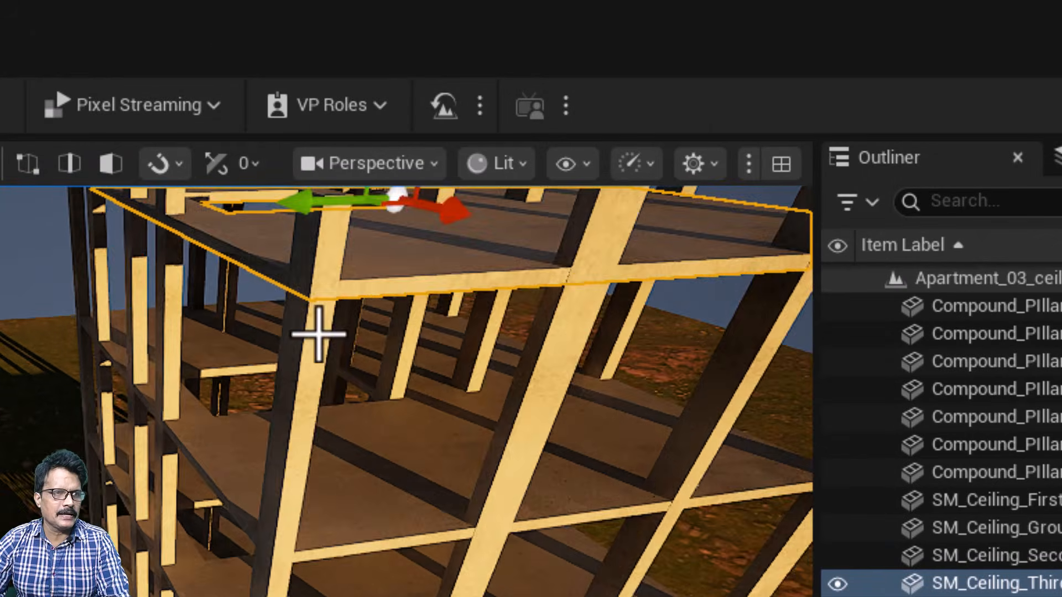
scroll(318, 334, "down", 6)
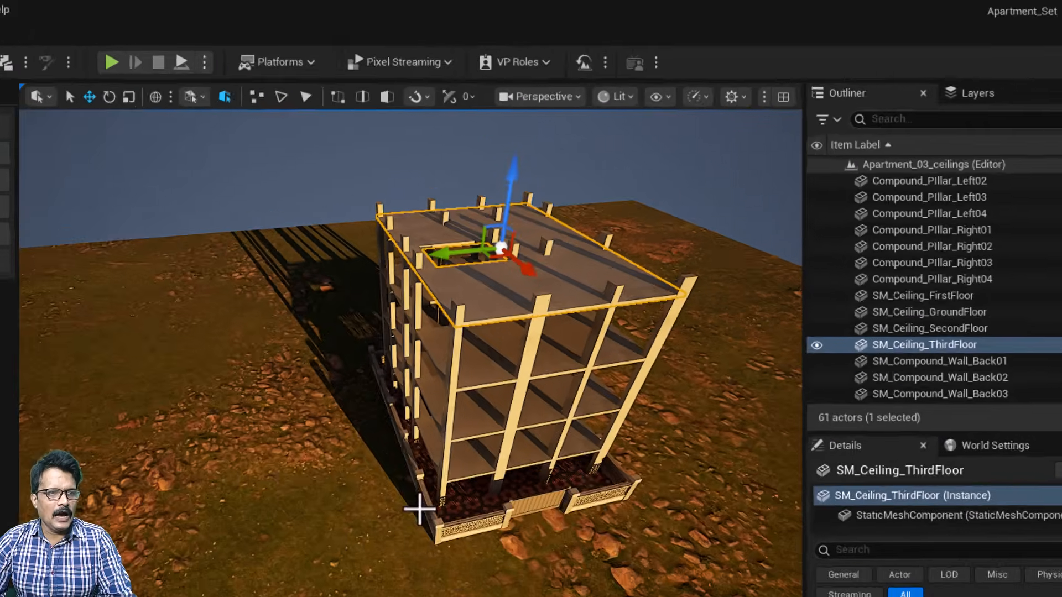
right_click_drag(420, 507, 660, 426)
key("w")
key("a")
key("w")
key("s")
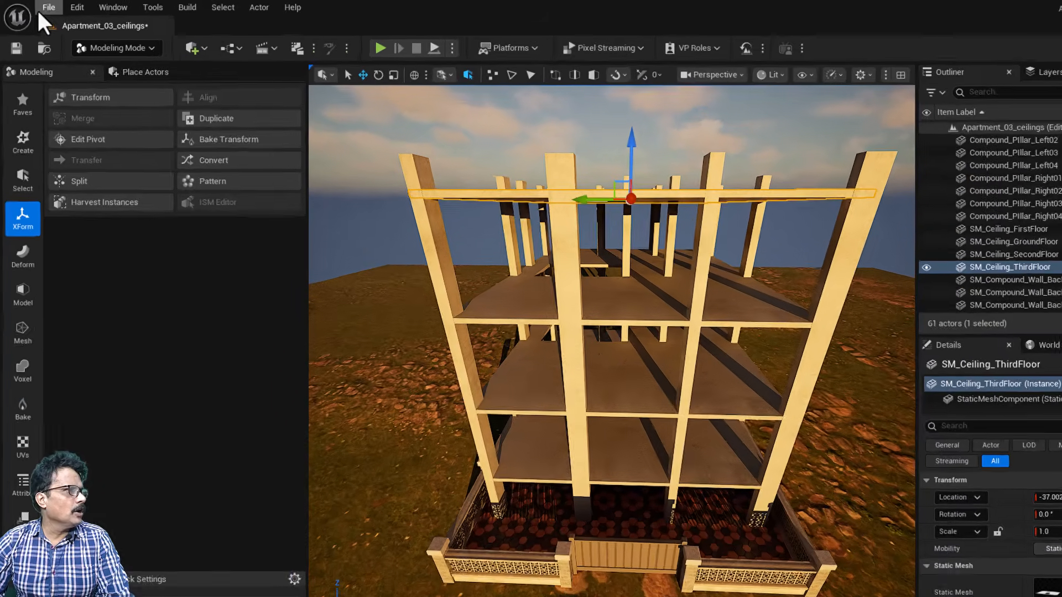
Step: Save all unsaved levels and assets
left_click(42, 6)
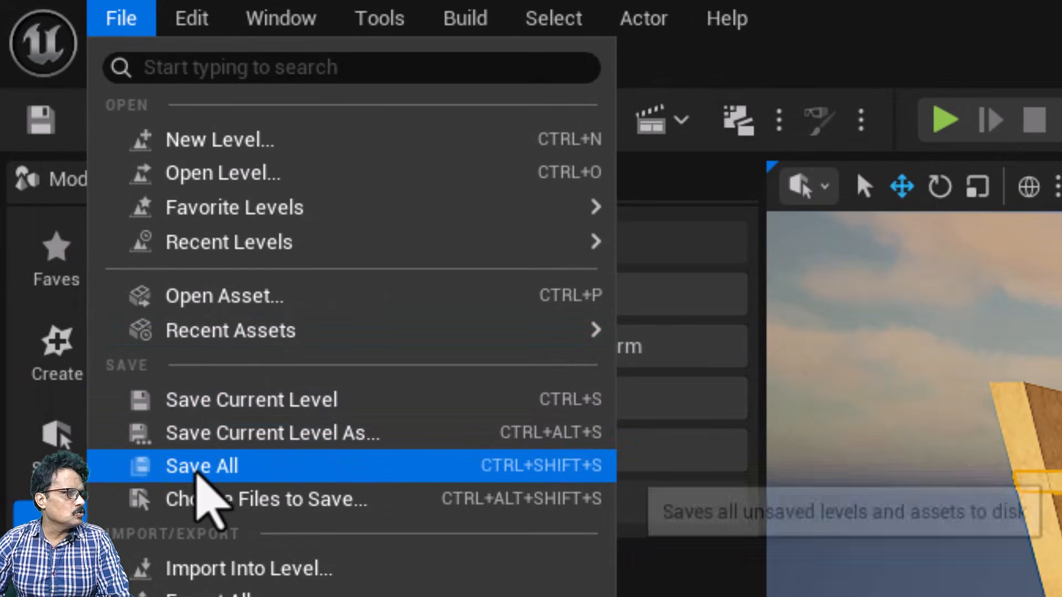
left_click(200, 466)
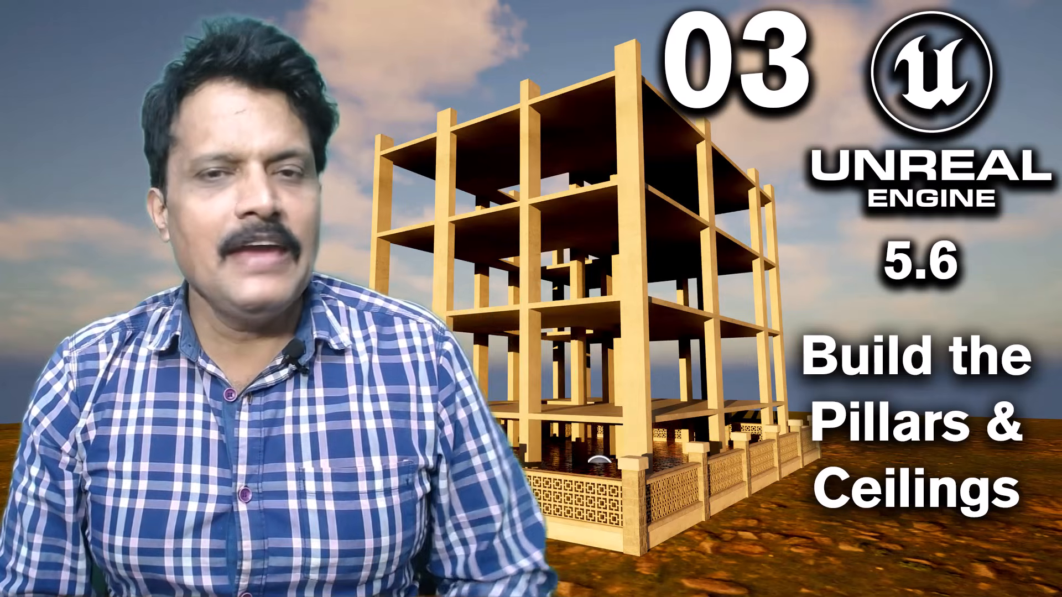